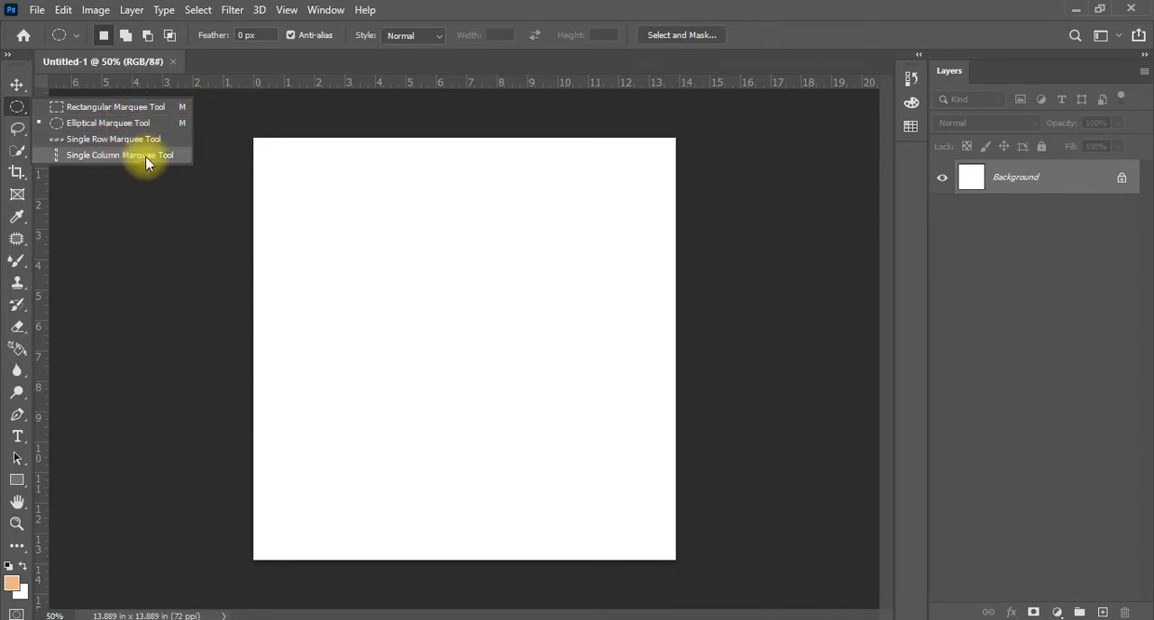
Make a rectangular marquee selection about 6 by 6 inches near the middle of the canvas
{"action": "key", "text": "Escape"}
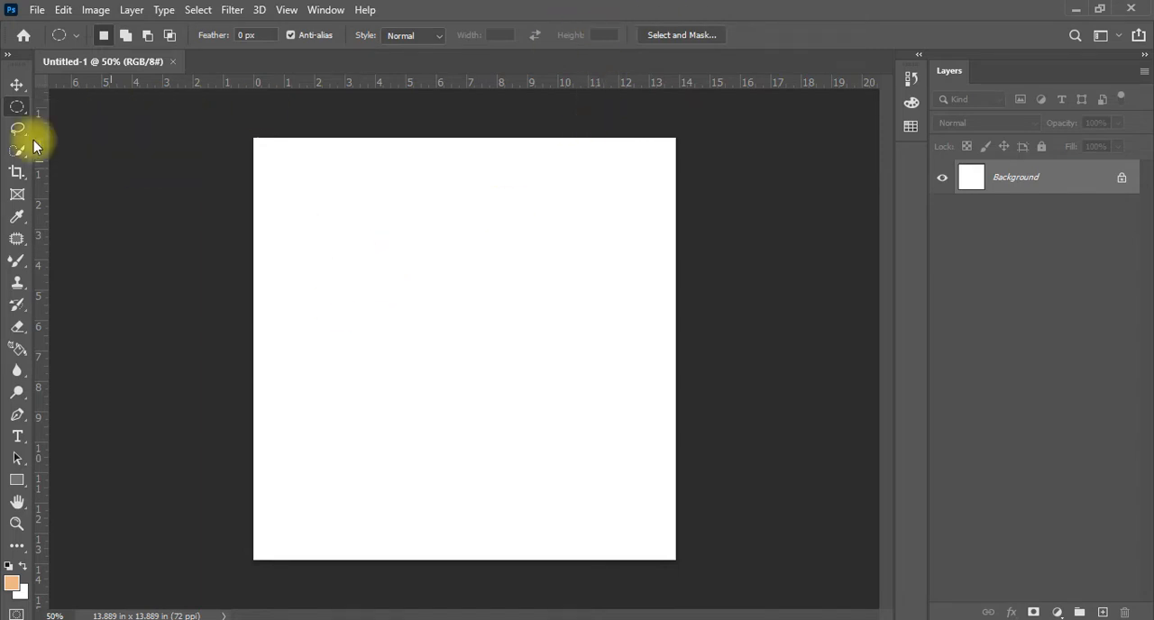
{"action": "right_click", "coordinate": [13, 109]}
{"action": "left_click", "coordinate": [141, 96]}
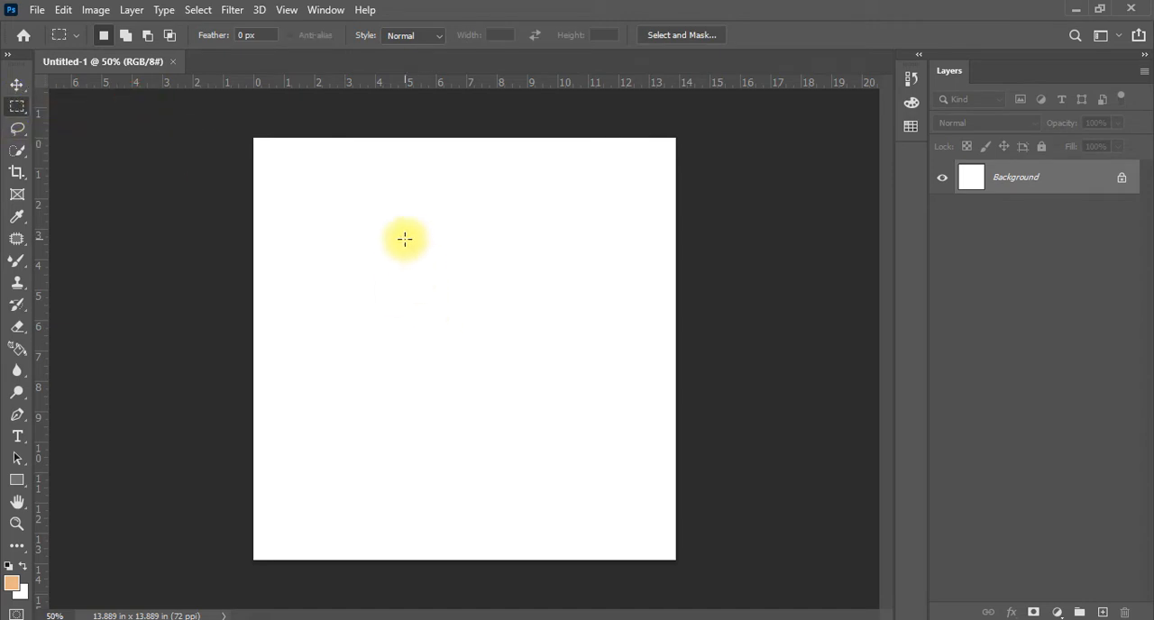
{"action": "left_click_drag", "start_coordinate": [405, 239], "coordinate": [589, 415]}
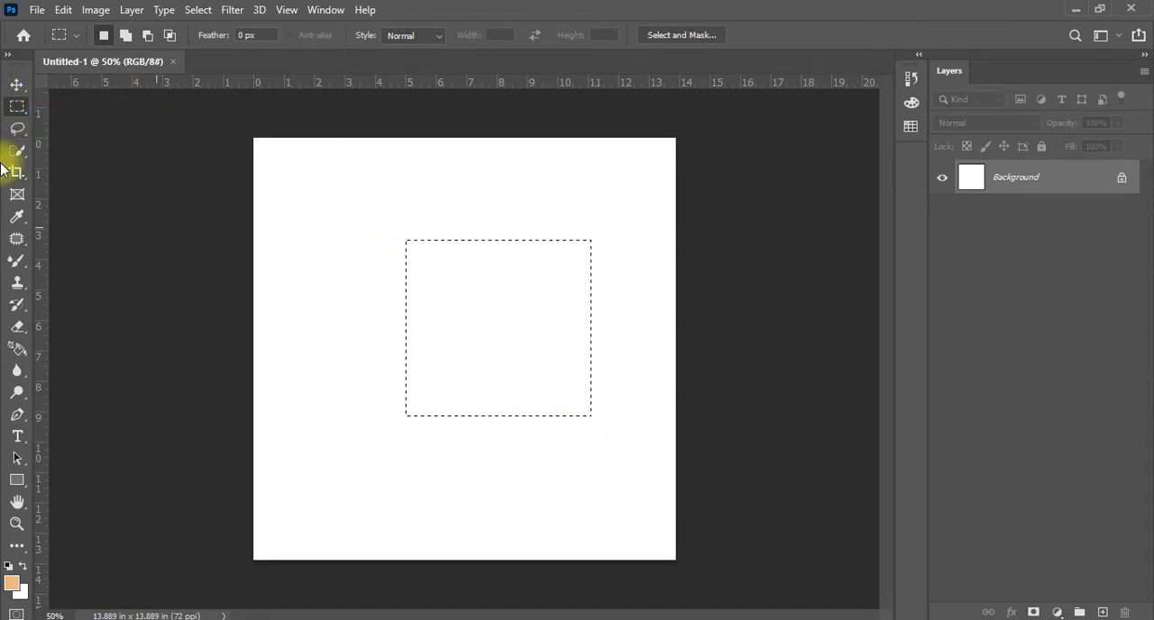
Replace the rectangular selection with an elliptical one about 7.5 by 7 inches around the middle of the canvas
{"action": "right_click", "coordinate": [18, 111]}
{"action": "left_click", "coordinate": [93, 129]}
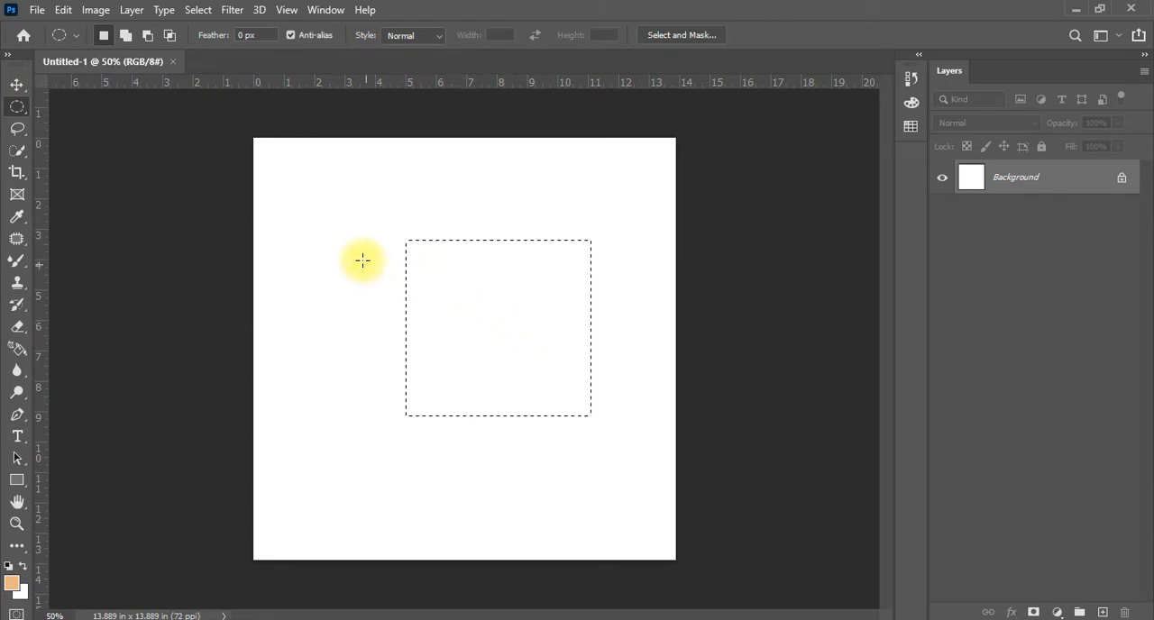
{"action": "left_click_drag", "start_coordinate": [332, 247], "coordinate": [558, 458]}
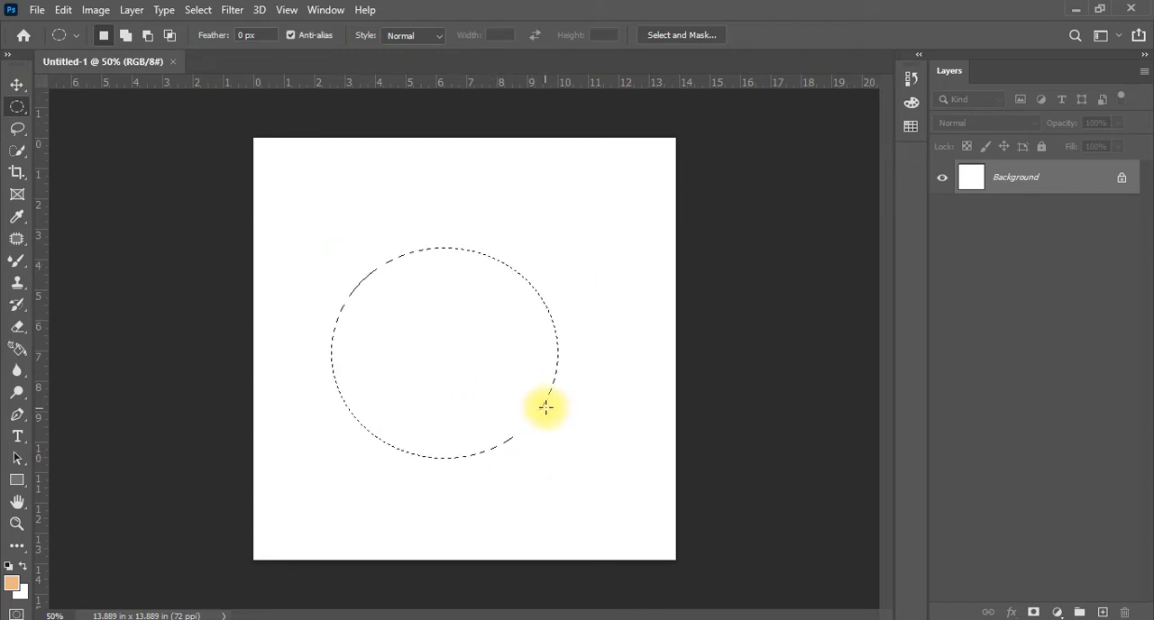
Use the Single Row Marquee tool to select one-pixel rows at several heights, ending about 6 inches below the canvas's upper edge
{"action": "right_click", "coordinate": [17, 109]}
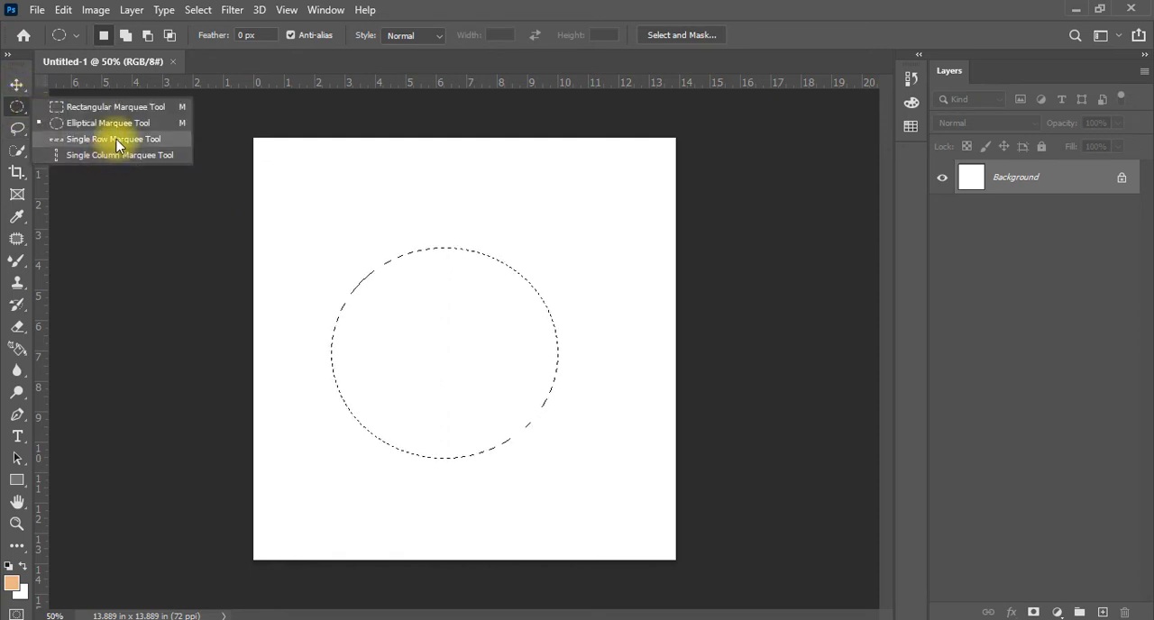
{"action": "left_click", "coordinate": [114, 139]}
{"action": "left_click", "coordinate": [417, 191]}
{"action": "left_click", "coordinate": [405, 286]}
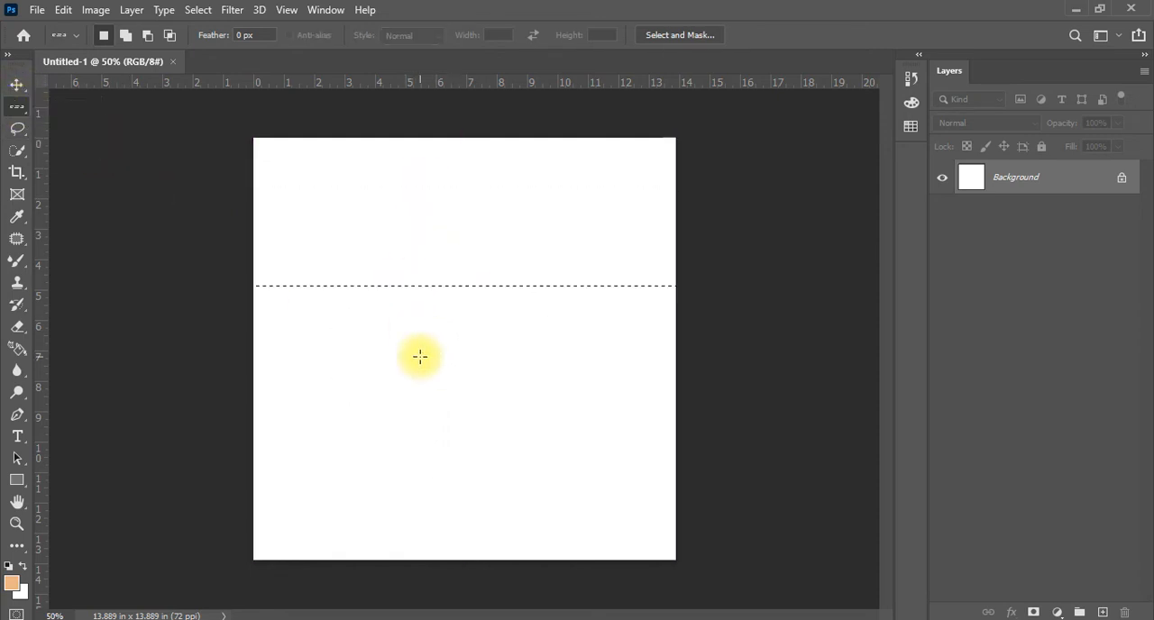
{"action": "left_click", "coordinate": [419, 356]}
{"action": "left_click", "coordinate": [412, 489]}
{"action": "left_click", "coordinate": [387, 322]}
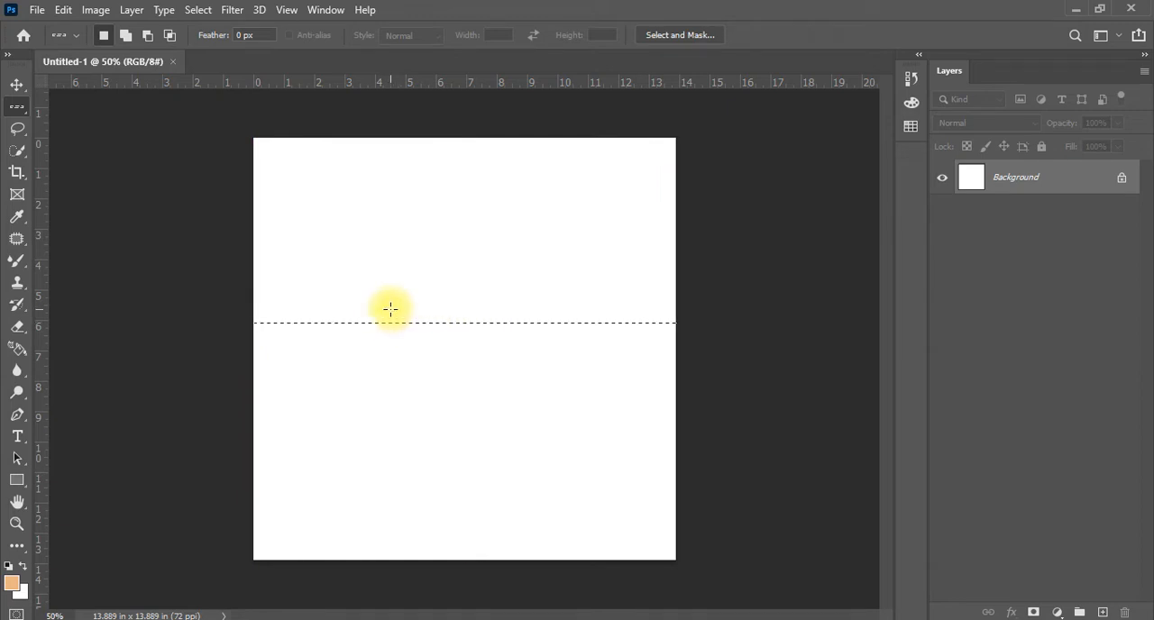
Use the Single Column Marquee tool to select one-pixel columns at several positions, ending about 9 inches from the canvas's left edge
{"action": "right_click", "coordinate": [17, 107]}
{"action": "left_click", "coordinate": [71, 156]}
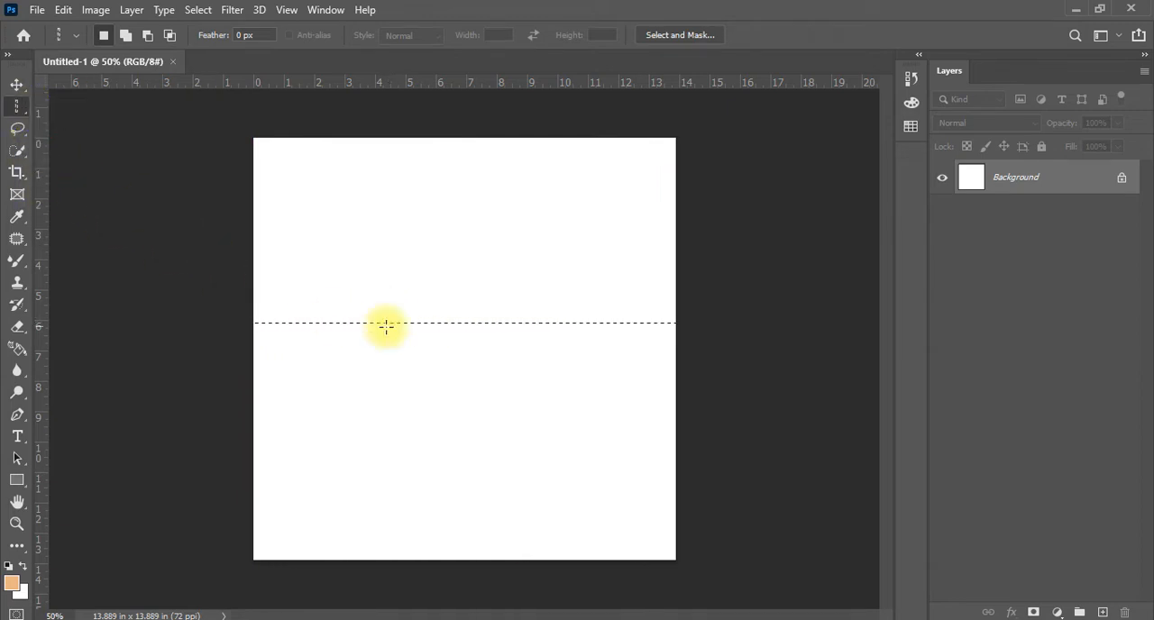
{"action": "left_click", "coordinate": [479, 371]}
{"action": "left_click", "coordinate": [379, 316]}
{"action": "left_click", "coordinate": [544, 327]}
{"action": "left_click", "coordinate": [454, 341]}
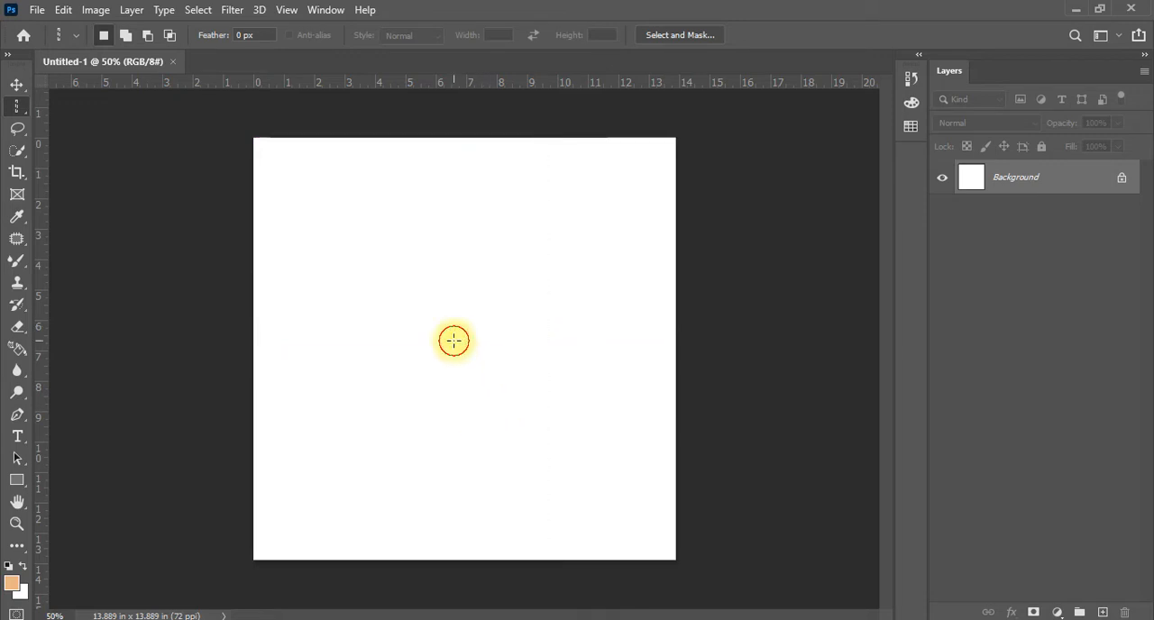
{"action": "left_click", "coordinate": [312, 356]}
{"action": "left_click", "coordinate": [527, 358]}
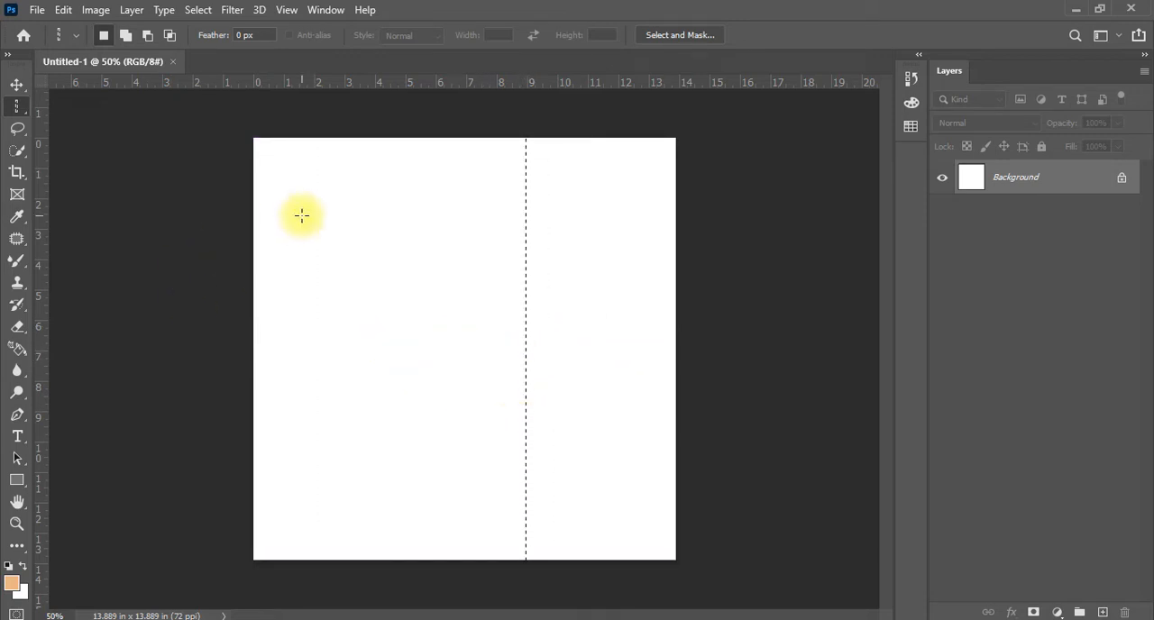
Switch to the Move tool and clear the single-column selection
{"action": "left_click", "coordinate": [16, 84]}
{"action": "key", "text": "ctrl+d"}
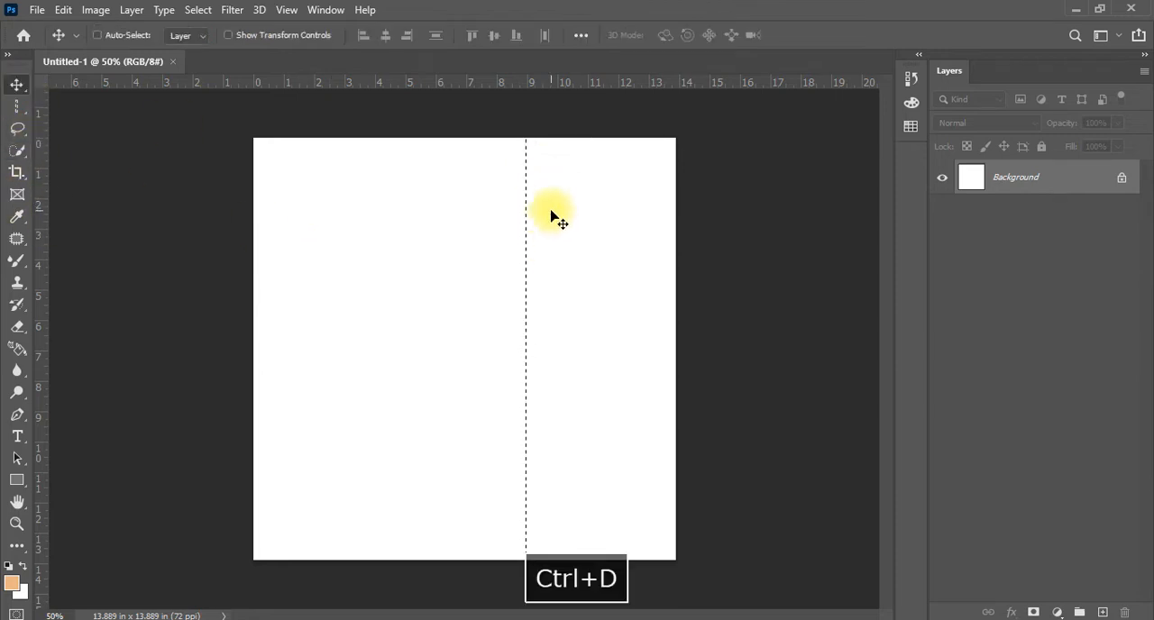
{"action": "key", "text": "v"}
Activate the Elliptical Marquee tool and add a new empty layer above the Background
{"action": "left_click", "coordinate": [17, 106]}
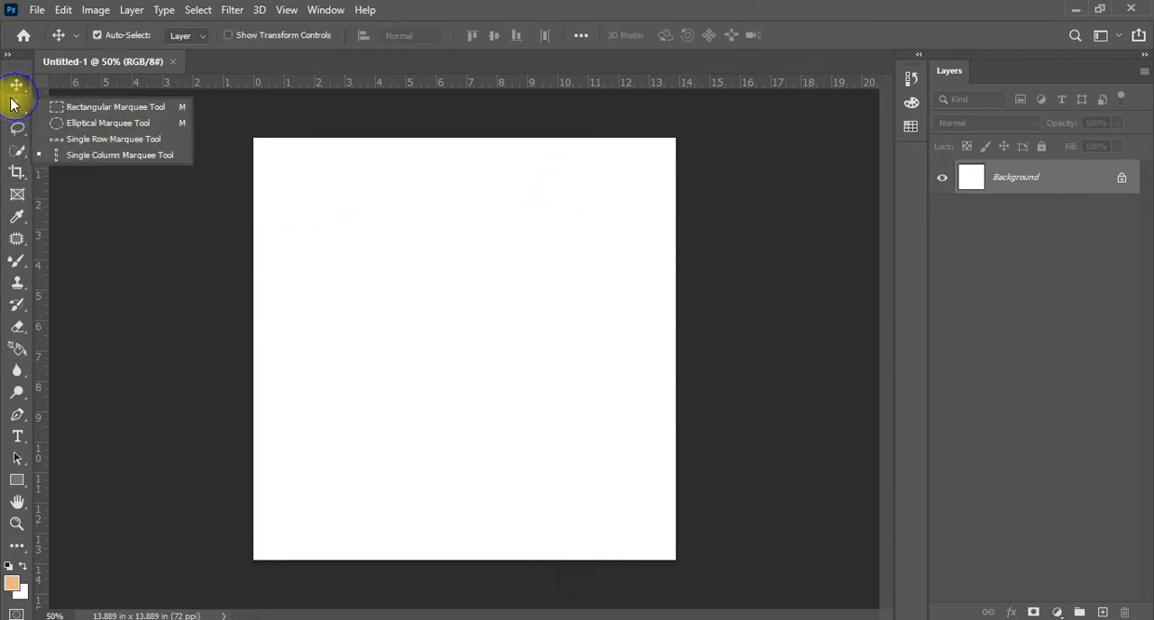
{"action": "left_click", "coordinate": [127, 124]}
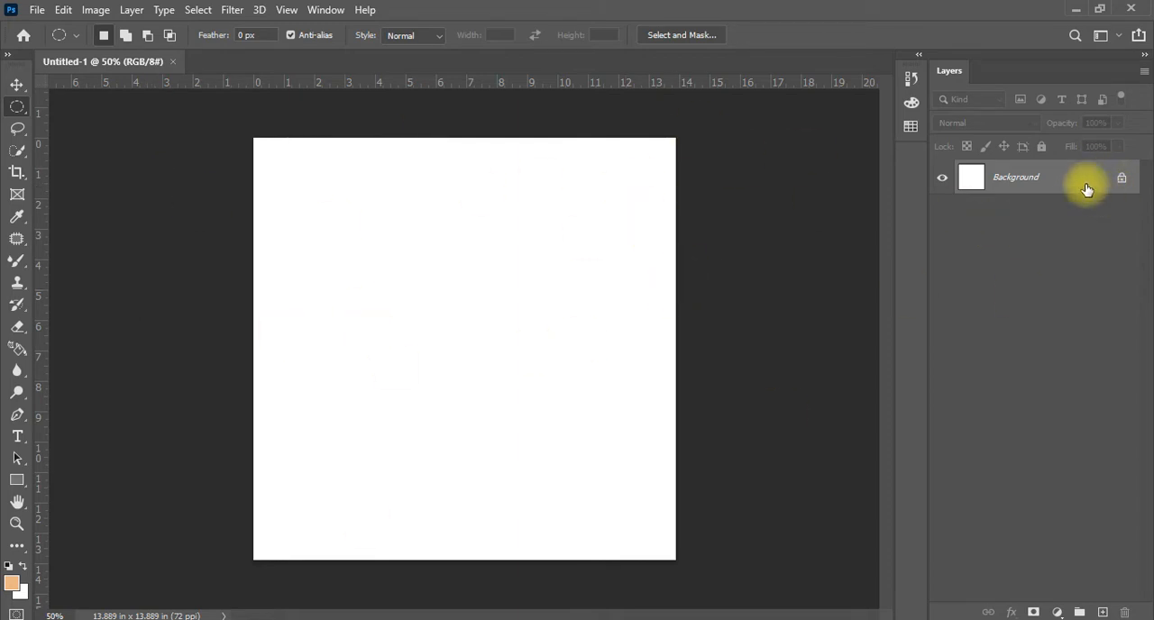
{"action": "left_click", "coordinate": [1102, 612]}
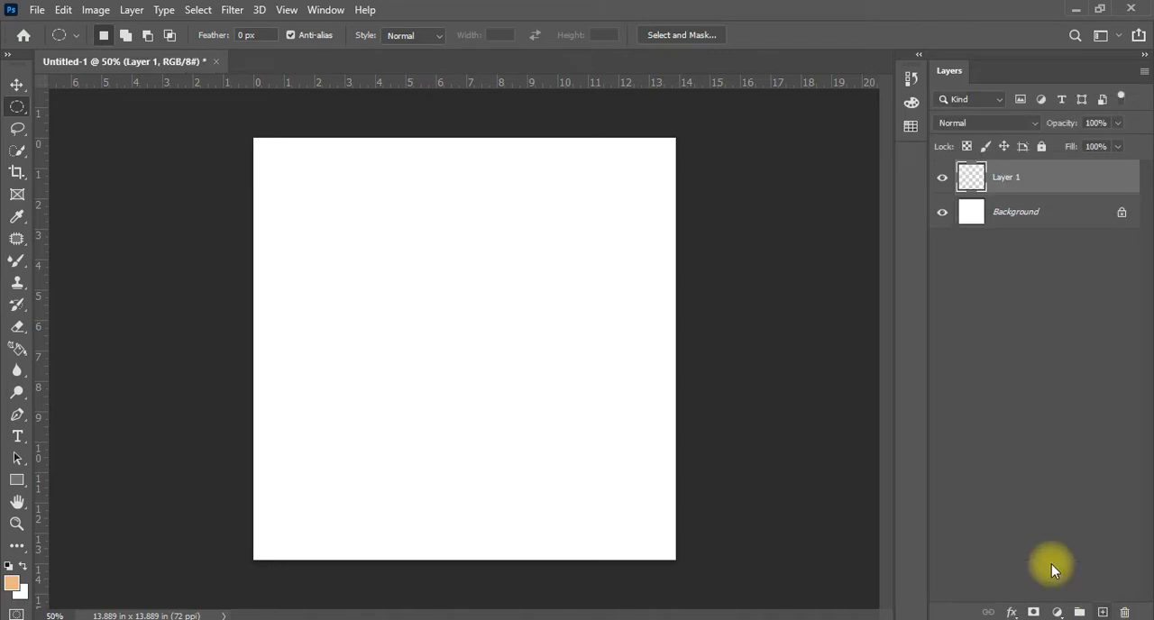
Draw an elliptical selection about 4 inches wide in the canvas's upper half, fill it with the peach foreground colour and deselect
{"action": "right_click", "coordinate": [19, 109]}
{"action": "left_click", "coordinate": [106, 124]}
{"action": "left_click_drag", "start_coordinate": [367, 217], "coordinate": [489, 334]}
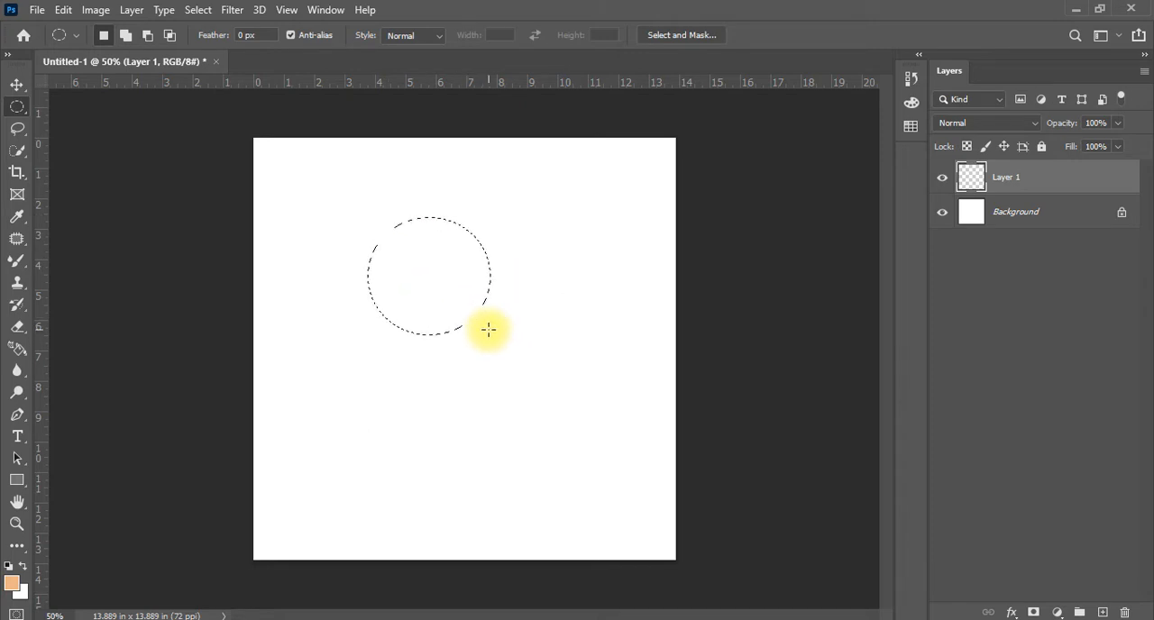
{"action": "key", "text": "alt+BackSpace"}
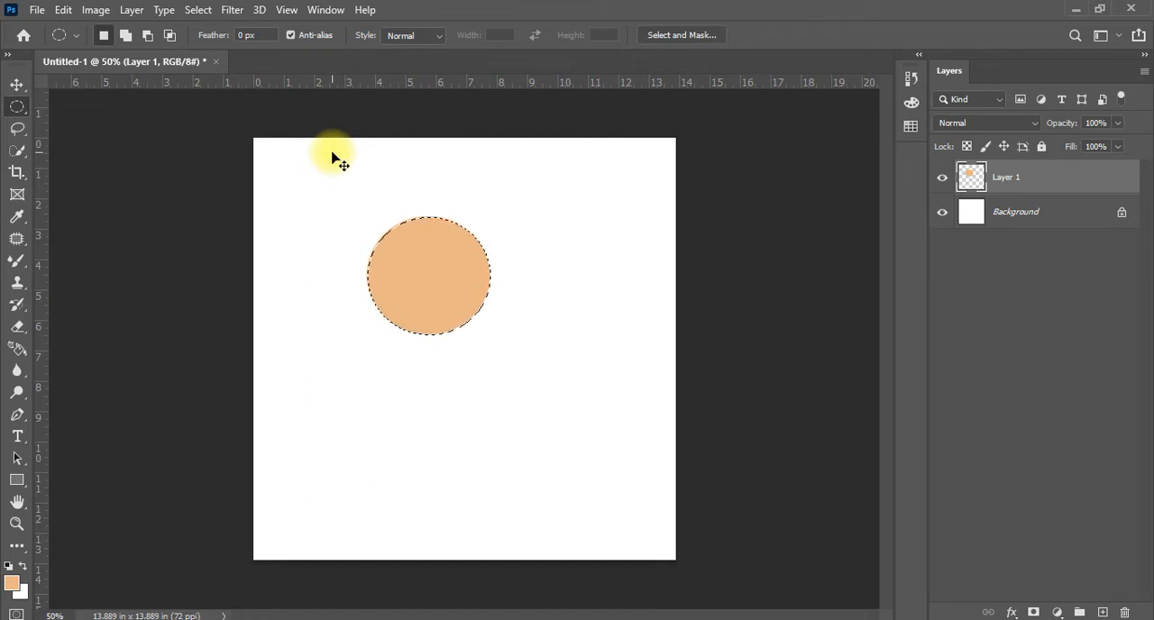
{"action": "key", "text": "ctrl+d"}
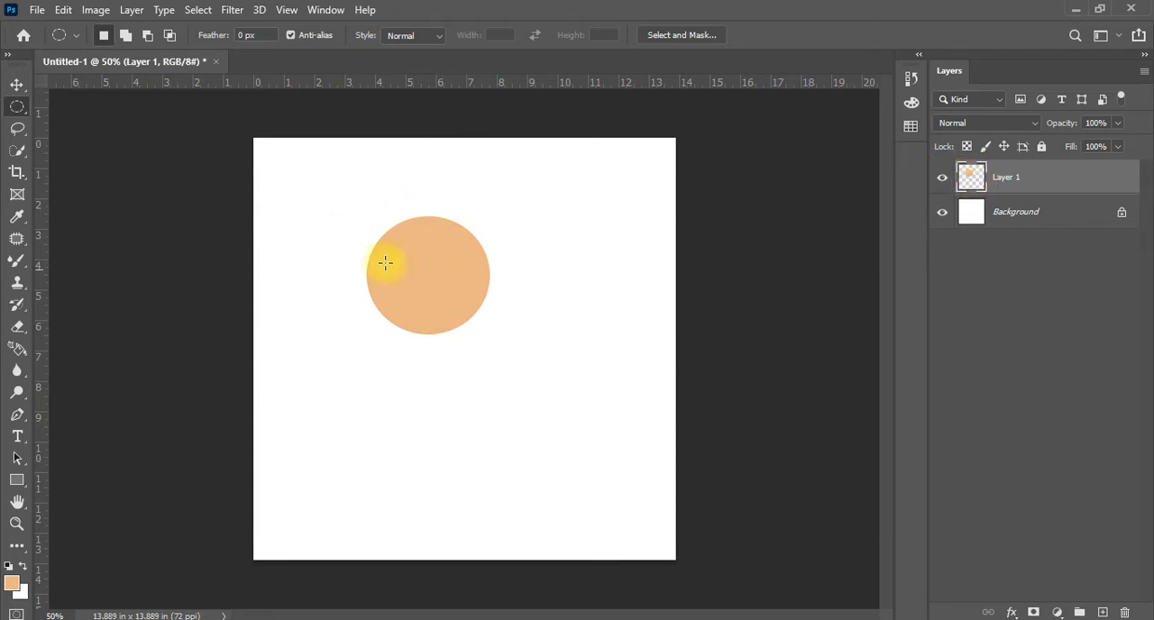
Add another new layer and set the foreground colour to dark brown, 6b3500
{"action": "left_click", "coordinate": [1103, 612]}
{"action": "left_click_drag", "start_coordinate": [516, 239], "coordinate": [655, 380]}
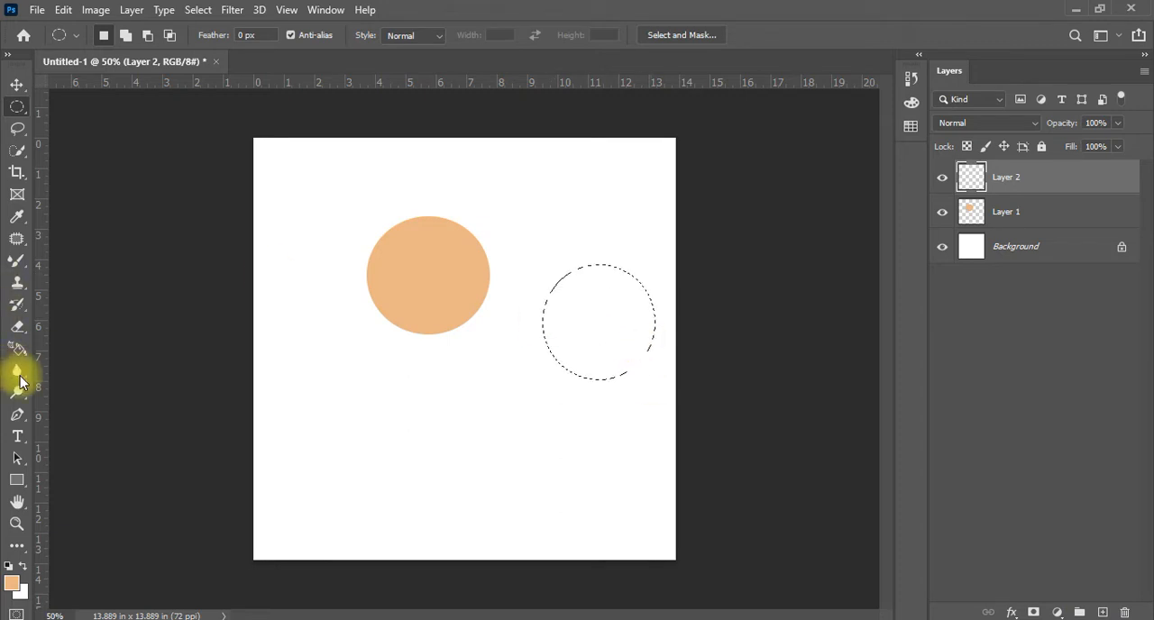
{"action": "left_click", "coordinate": [12, 583]}
{"action": "left_click", "coordinate": [666, 280]}
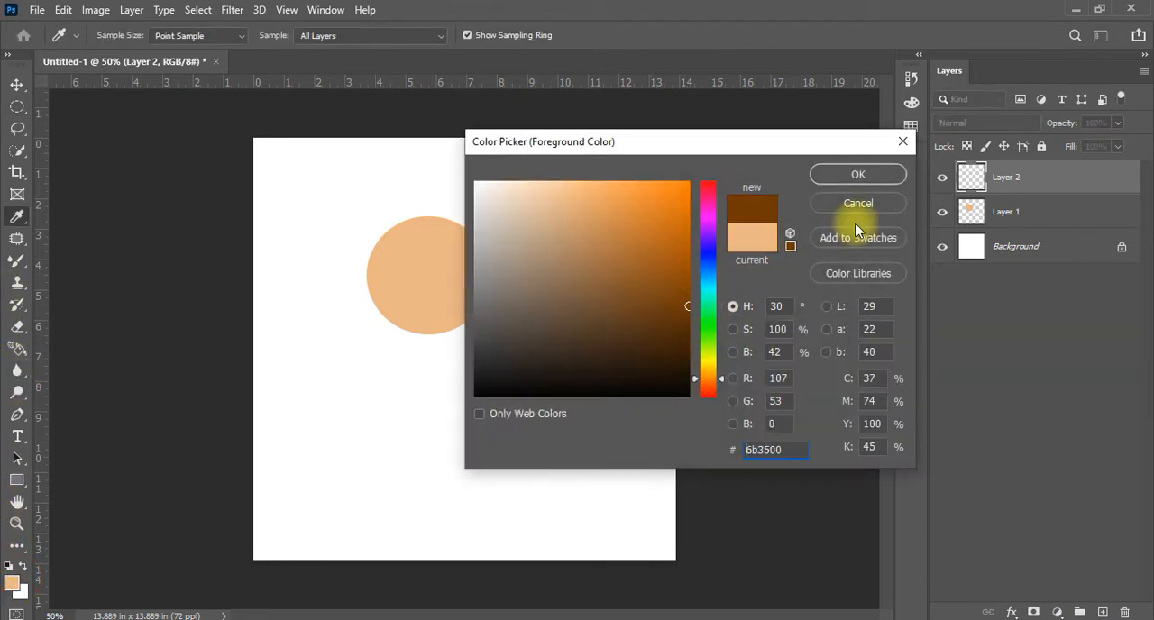
{"action": "left_click", "coordinate": [857, 173]}
Draw an elliptical selection about 4.5 by 4 inches in the lower middle of the canvas, fill it with the brown and deselect
{"action": "left_click_drag", "start_coordinate": [581, 385], "coordinate": [700, 507]}
{"action": "key", "text": "ctrl+d"}
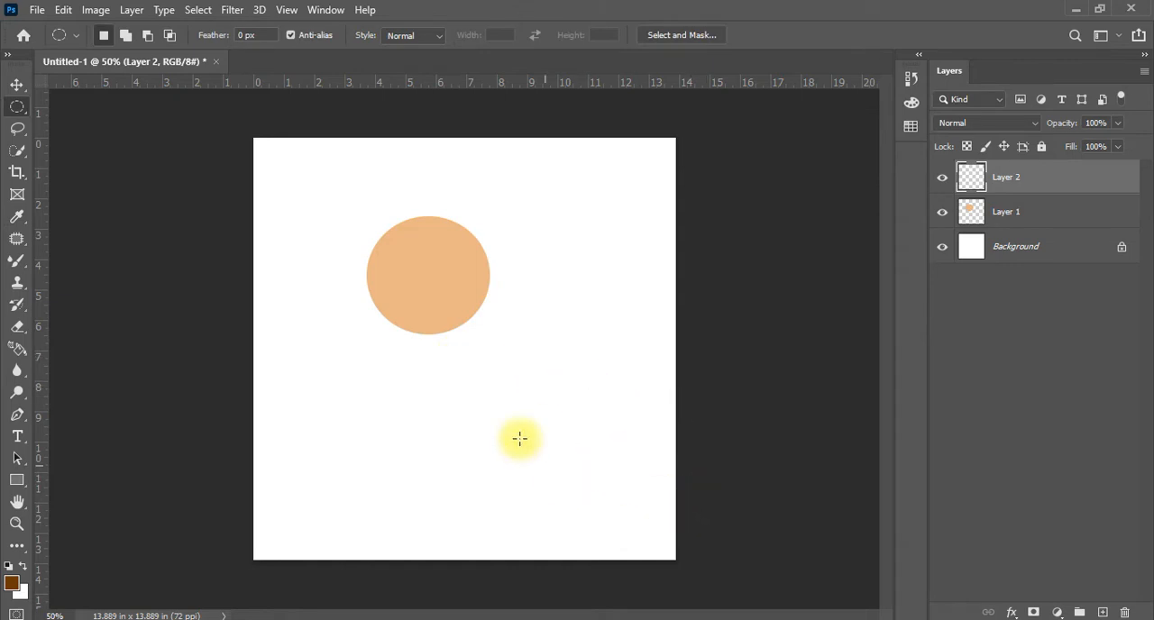
{"action": "left_click_drag", "start_coordinate": [401, 394], "coordinate": [538, 521]}
{"action": "key", "text": "alt+BackSpace"}
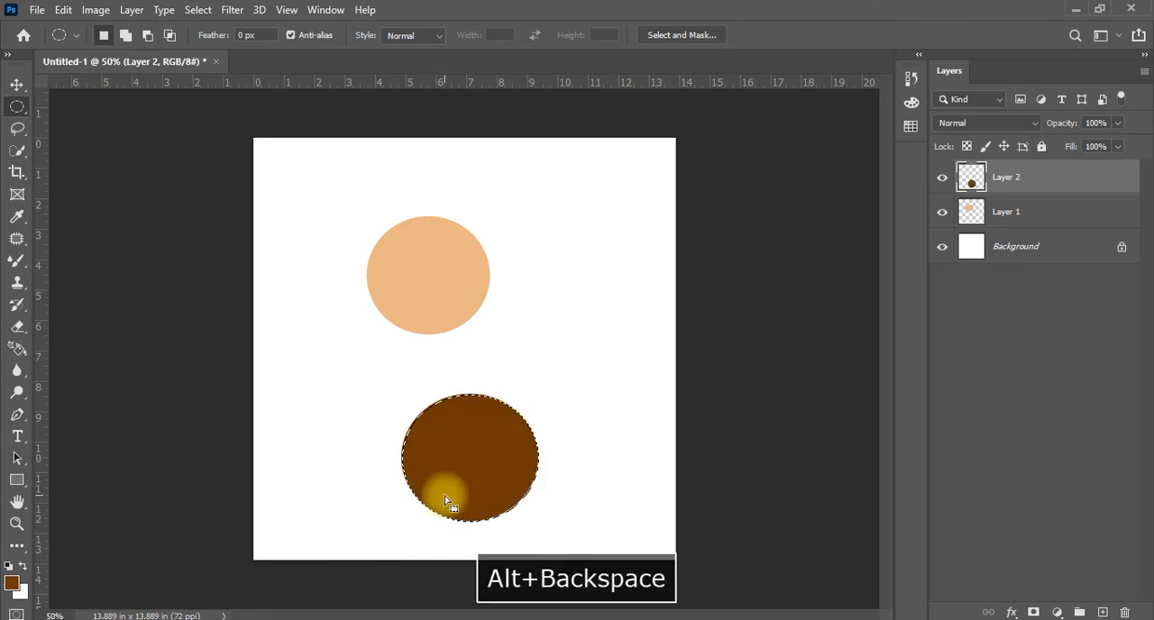
{"action": "key", "text": "ctrl+d"}
On a new layer, create a purple-filled circle about 4 inches wide to the right of the peach circle, and clear the selection
{"action": "left_click", "coordinate": [1102, 613]}
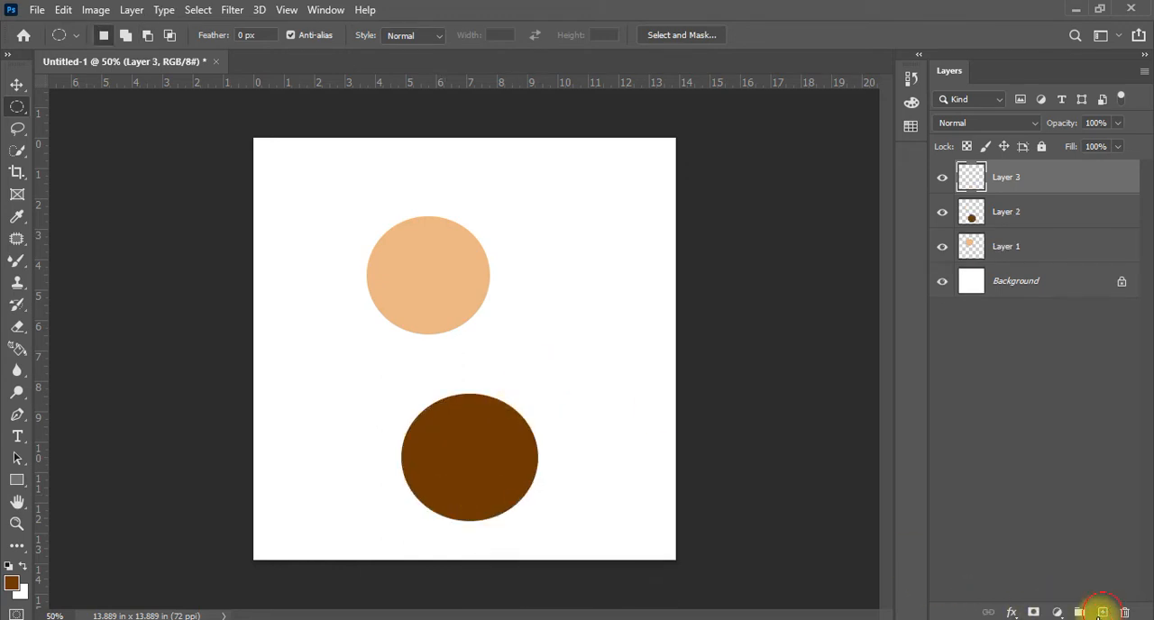
{"action": "left_click_drag", "start_coordinate": [515, 220], "coordinate": [637, 343]}
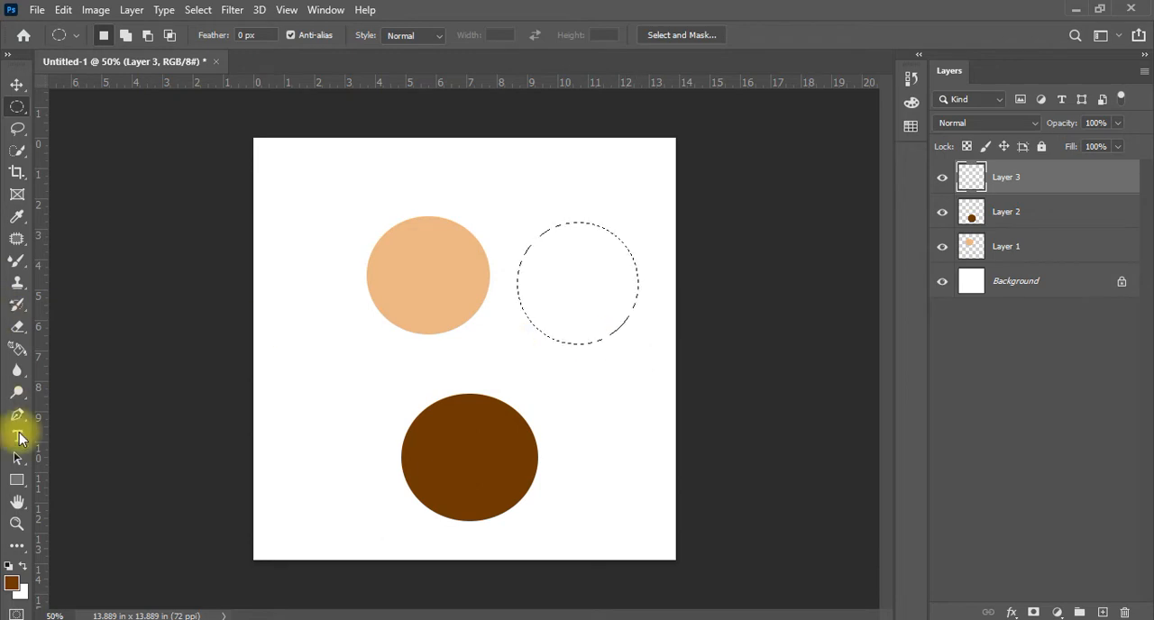
{"action": "left_click", "coordinate": [12, 583]}
{"action": "left_click_drag", "start_coordinate": [625, 254], "coordinate": [660, 262]}
{"action": "left_click_drag", "start_coordinate": [708, 247], "coordinate": [708, 226]}
{"action": "left_click_drag", "start_coordinate": [680, 244], "coordinate": [681, 242]}
{"action": "left_click", "coordinate": [857, 174]}
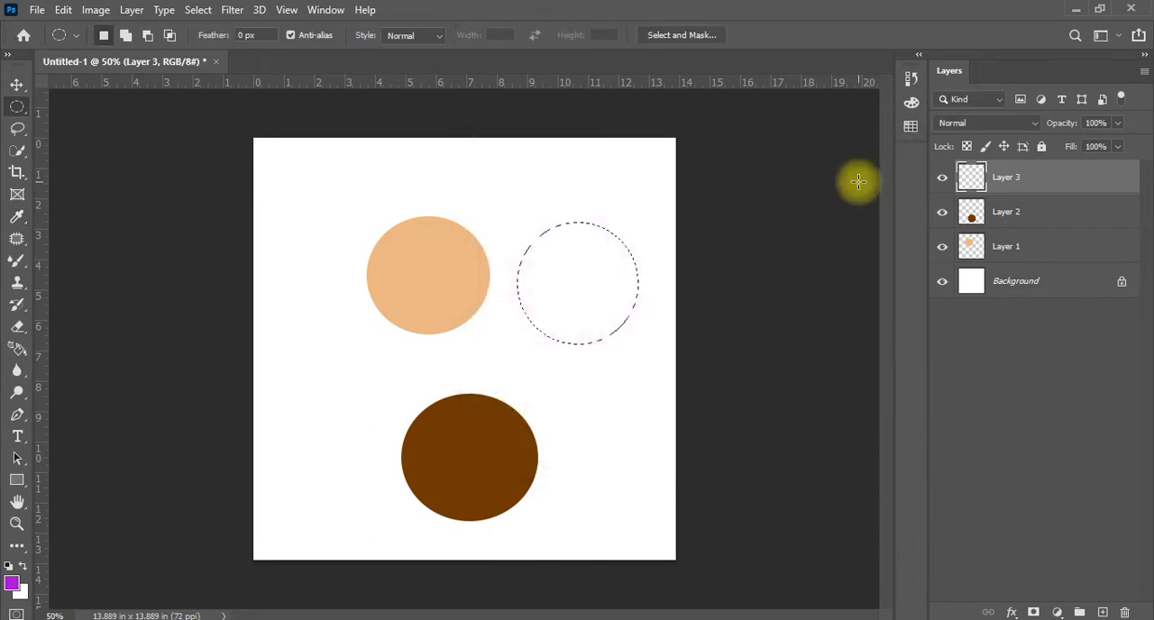
{"action": "key", "text": "alt+BackSpace"}
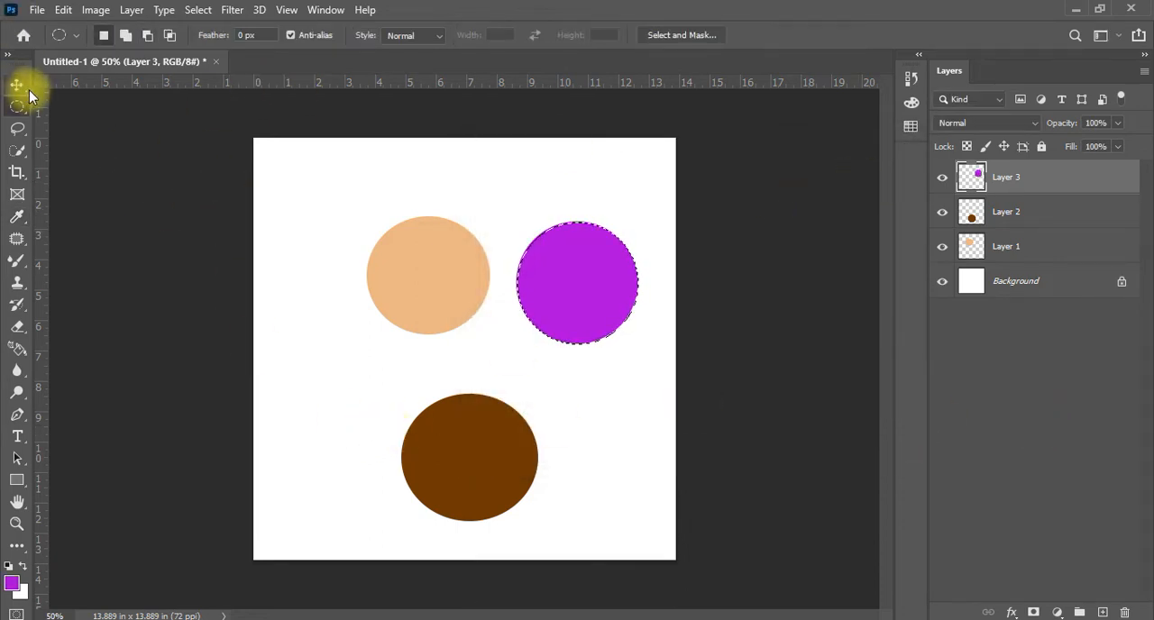
{"action": "key", "text": "ctrl+d"}
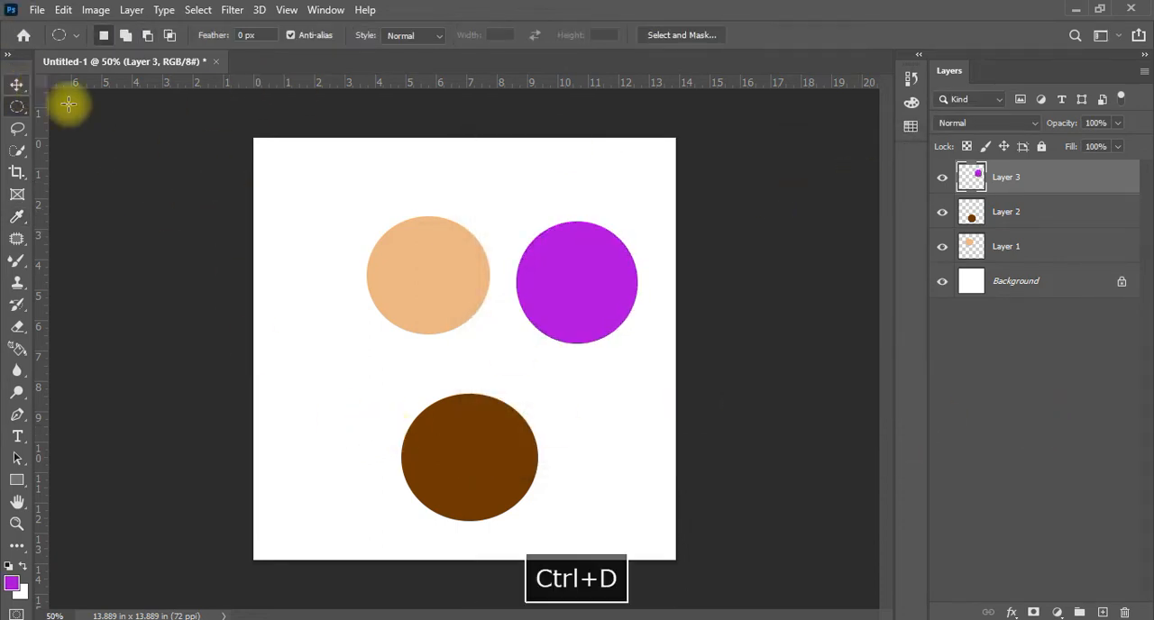
Toggle the visibility of the Background and the circle layers off and on to check what each one contains
{"action": "left_click", "coordinate": [1058, 286]}
{"action": "left_click", "coordinate": [944, 283]}
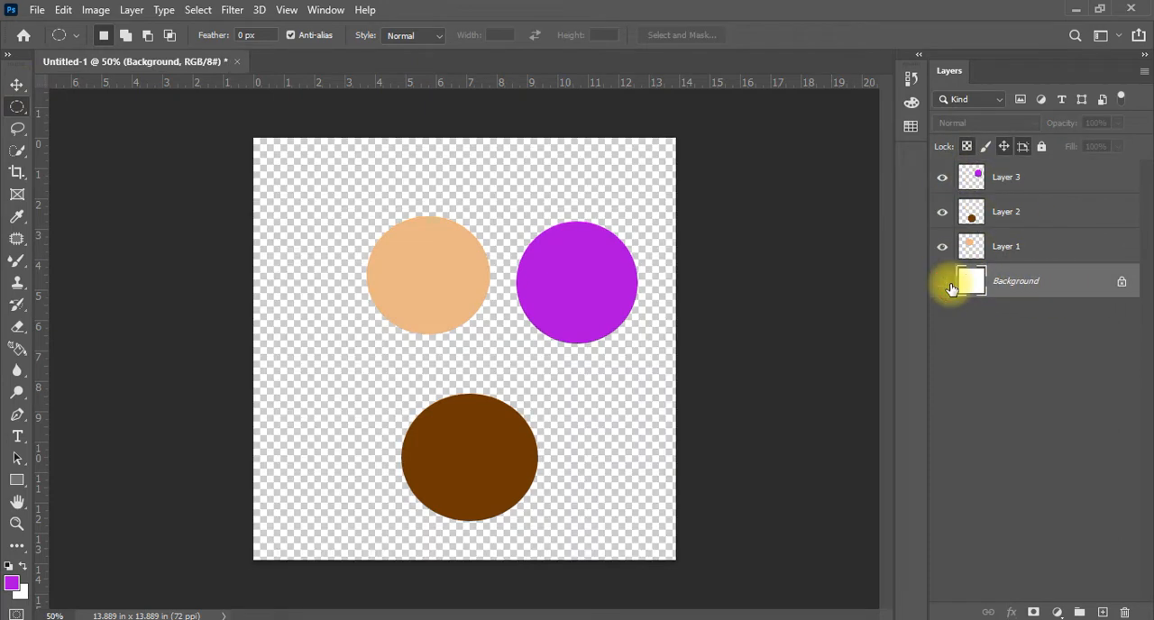
{"action": "left_click", "coordinate": [944, 283]}
{"action": "left_click", "coordinate": [1020, 247]}
{"action": "left_click", "coordinate": [943, 246]}
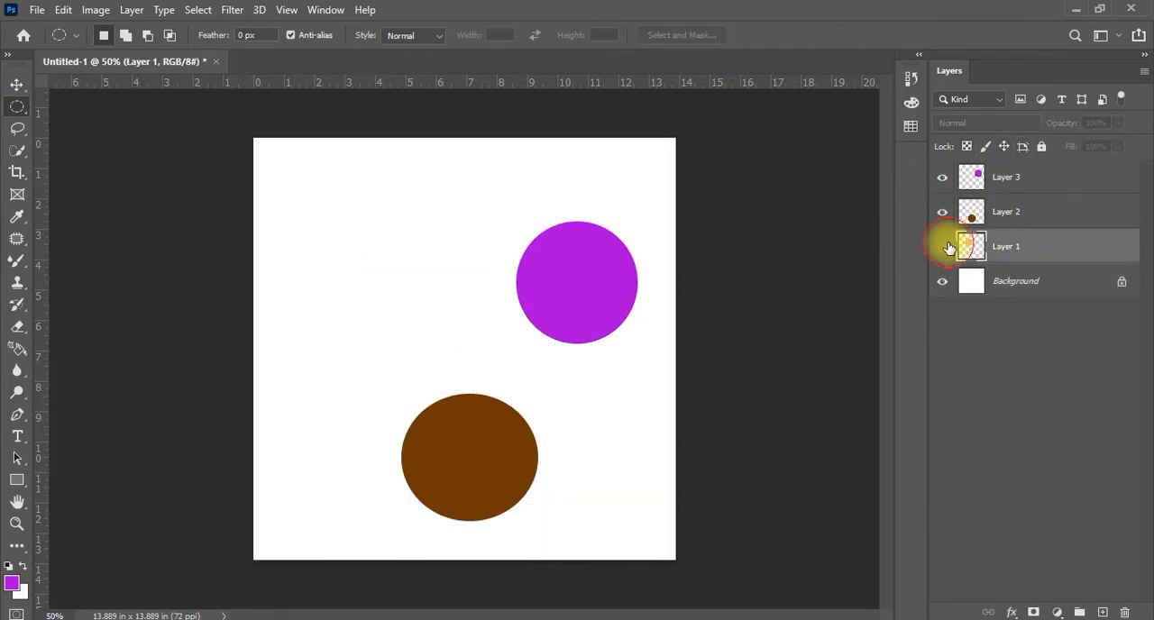
{"action": "left_click", "coordinate": [943, 246]}
{"action": "left_click", "coordinate": [943, 212]}
{"action": "left_click", "coordinate": [943, 212]}
{"action": "left_click", "coordinate": [942, 177]}
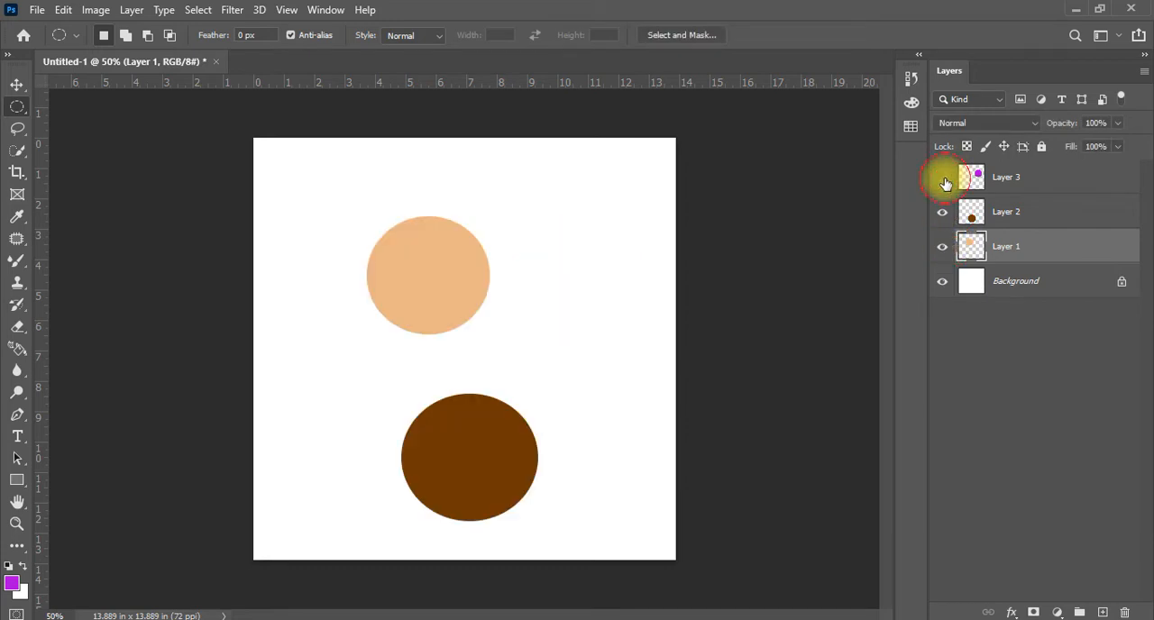
{"action": "left_click", "coordinate": [942, 178]}
Make Layer 2 active and move its brown circle about 2.7 inches to the left with the Move tool
{"action": "left_click", "coordinate": [1015, 177]}
{"action": "left_click", "coordinate": [1047, 217]}
{"action": "left_click", "coordinate": [1046, 246]}
{"action": "left_click", "coordinate": [1046, 179]}
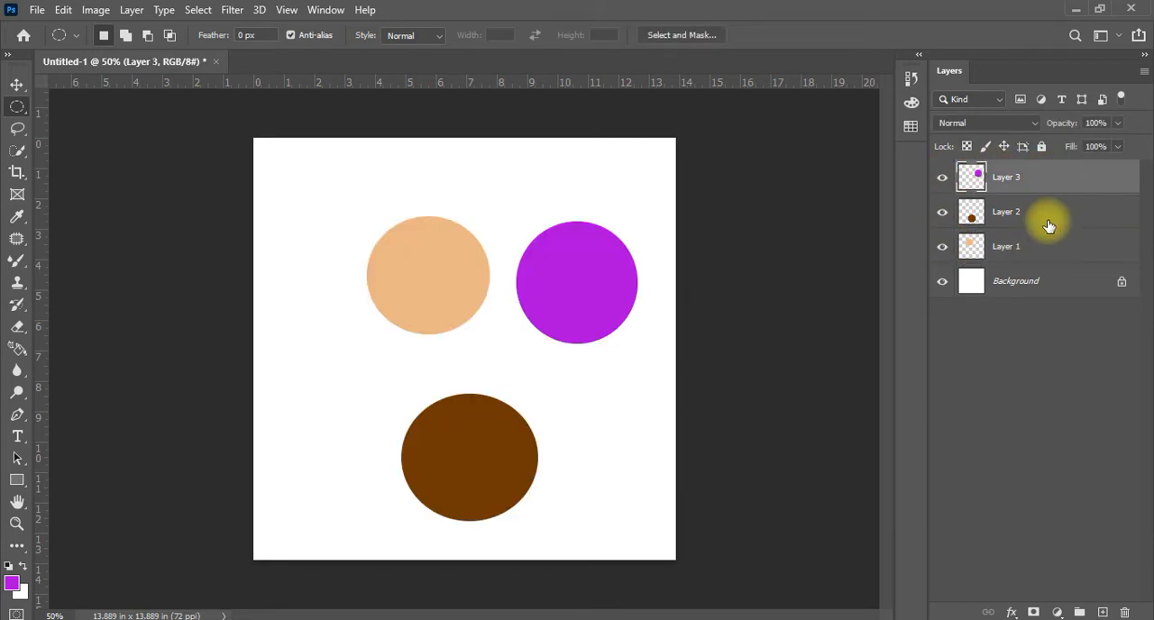
{"action": "left_click", "coordinate": [1047, 220]}
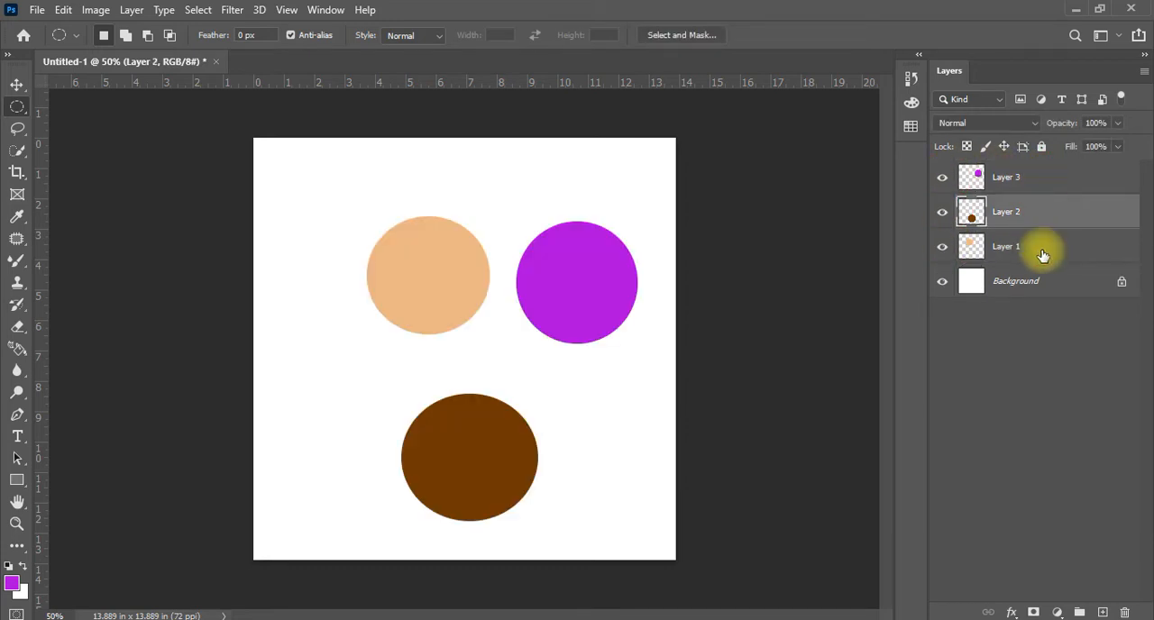
{"action": "left_click", "coordinate": [14, 86]}
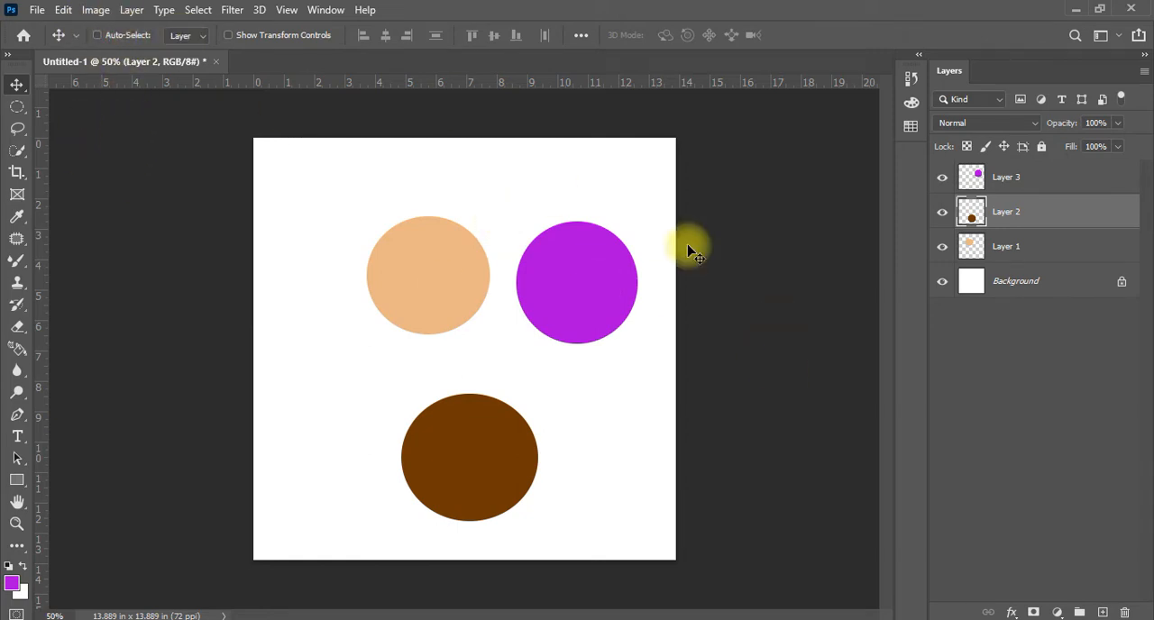
{"action": "left_click", "coordinate": [579, 299]}
{"action": "mouse_move", "coordinate": [579, 300]}
{"action": "left_mouse_down"}
{"action": "mouse_move", "coordinate": [497, 348]}
{"action": "mouse_move", "coordinate": [585, 301]}
{"action": "left_mouse_up"}
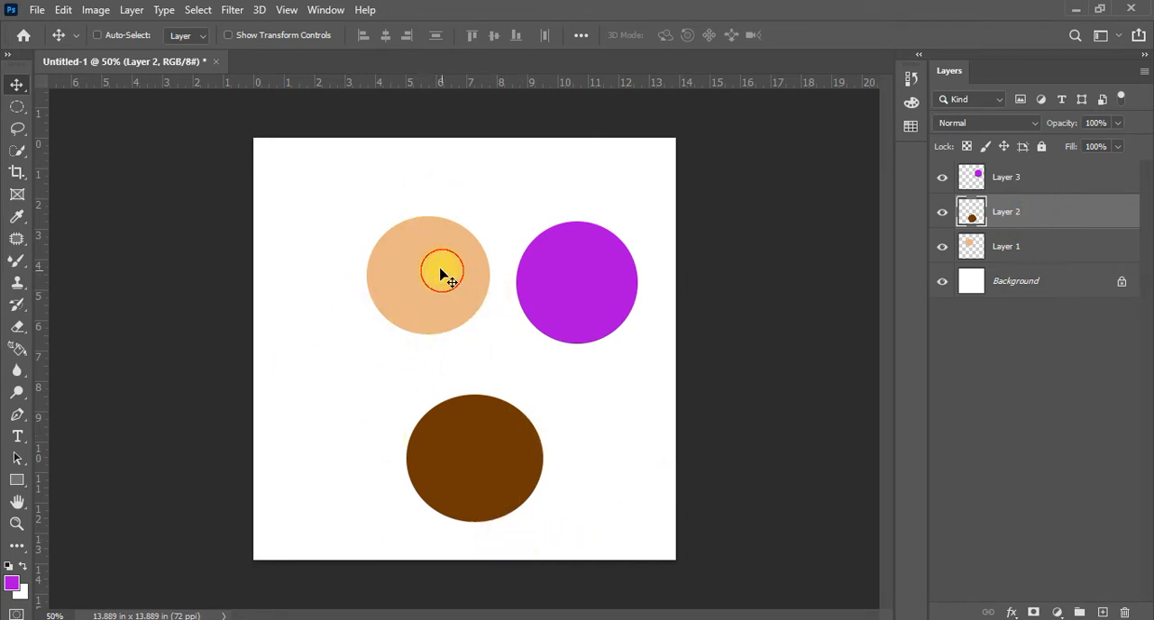
{"action": "left_click_drag", "start_coordinate": [442, 275], "coordinate": [357, 312]}
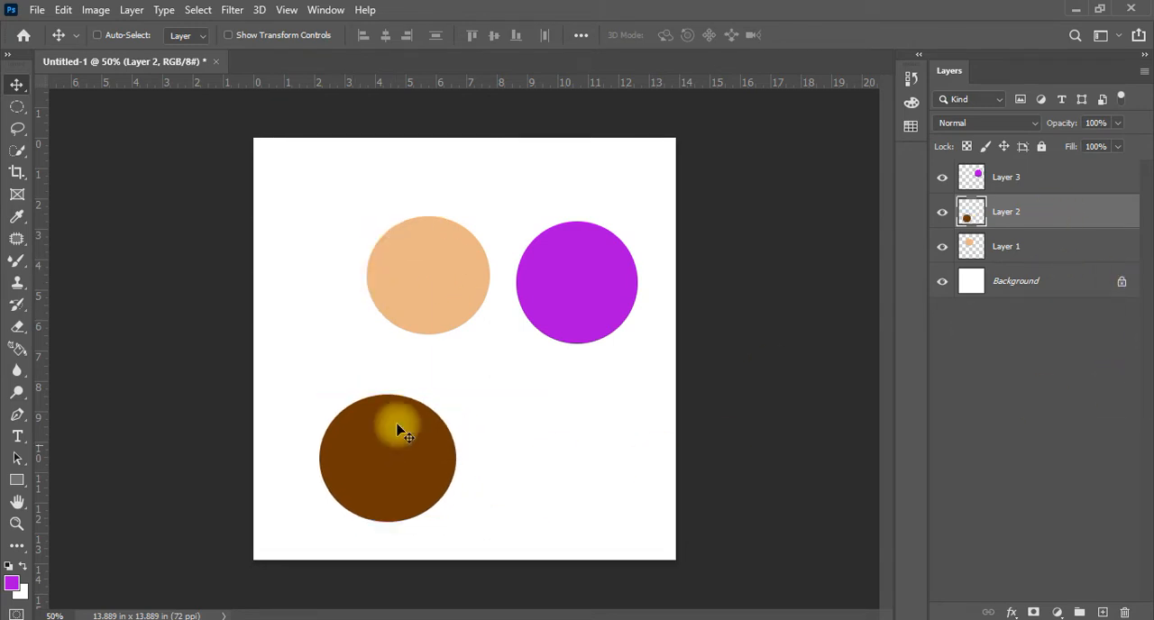
Shift the brown circle slightly up and right, make Layer 1 active and reposition its peach circle in the upper left of the canvas
{"action": "mouse_move", "coordinate": [431, 281]}
{"action": "left_mouse_down"}
{"action": "mouse_move", "coordinate": [464, 289]}
{"action": "mouse_move", "coordinate": [440, 279]}
{"action": "mouse_move", "coordinate": [446, 271]}
{"action": "left_mouse_up"}
{"action": "left_click", "coordinate": [1098, 261]}
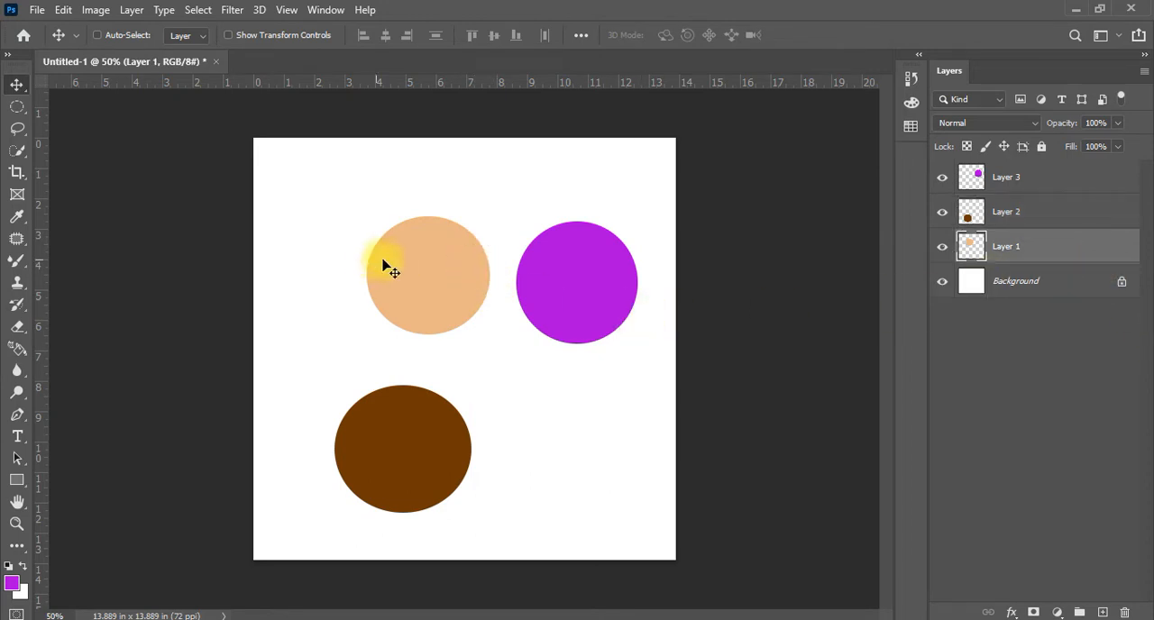
{"action": "left_click_drag", "start_coordinate": [433, 263], "coordinate": [377, 217]}
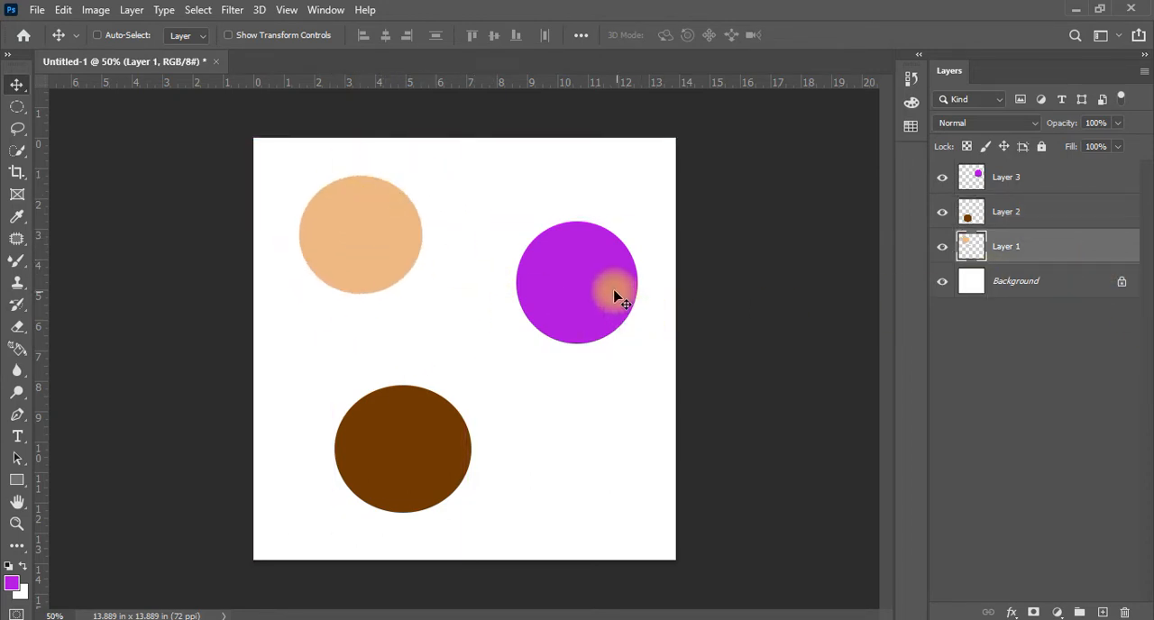
{"action": "left_click_drag", "start_coordinate": [604, 294], "coordinate": [631, 266]}
{"action": "left_click_drag", "start_coordinate": [349, 445], "coordinate": [448, 498]}
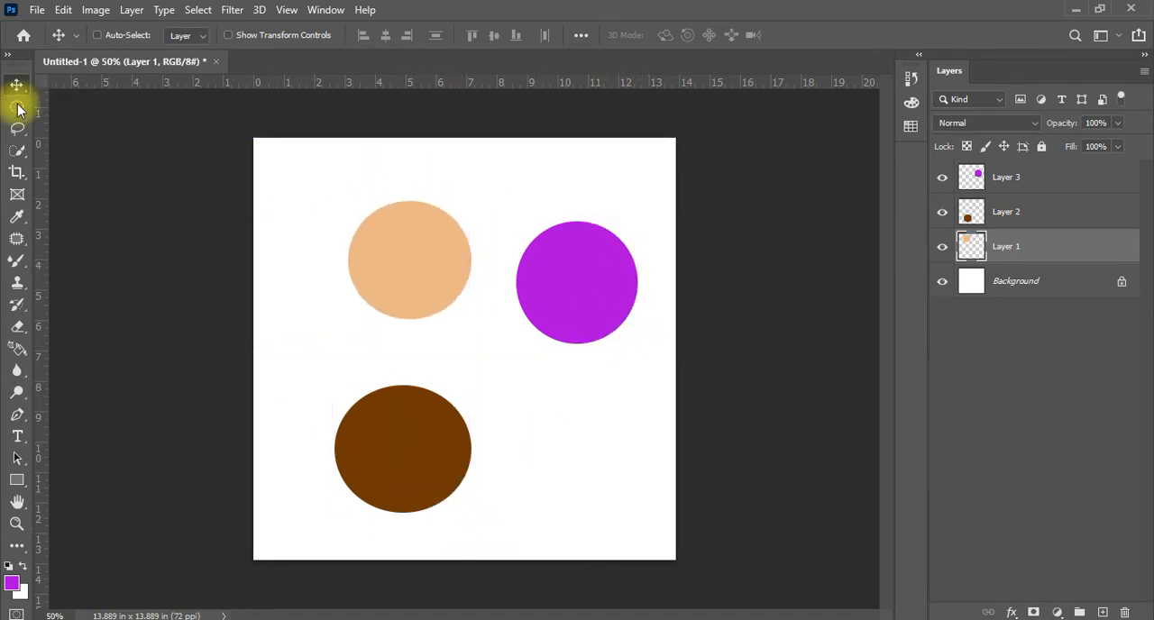
Turn on Auto-Select for the Move tool and select the purple, brown and peach circles in turn directly on the canvas
{"action": "left_click", "coordinate": [108, 35]}
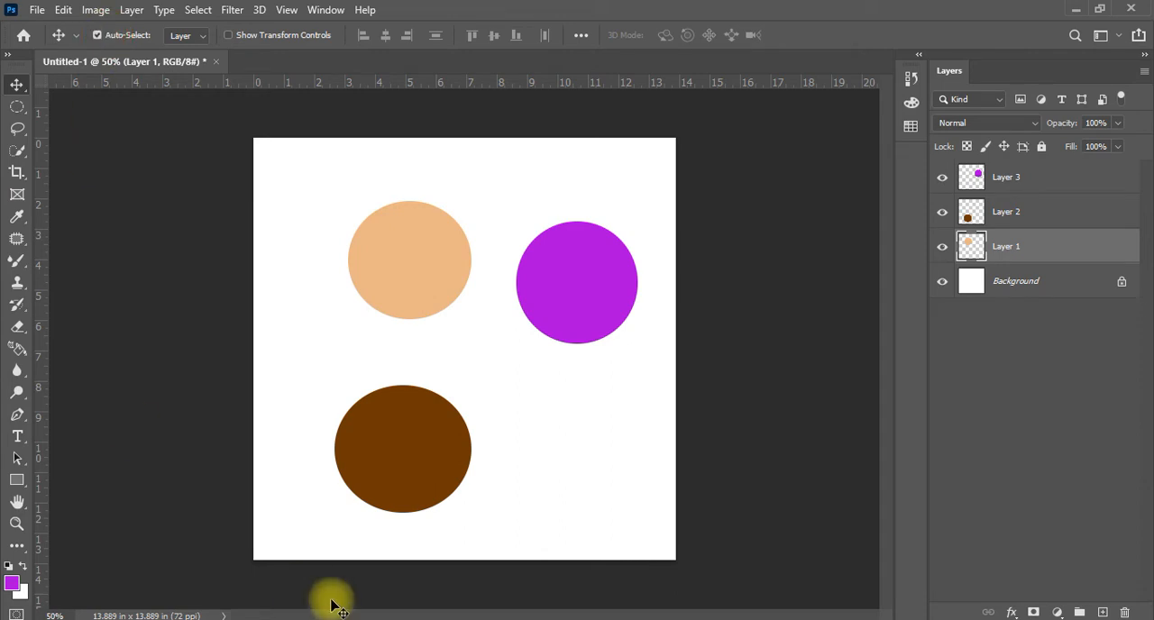
{"action": "left_click", "coordinate": [565, 291]}
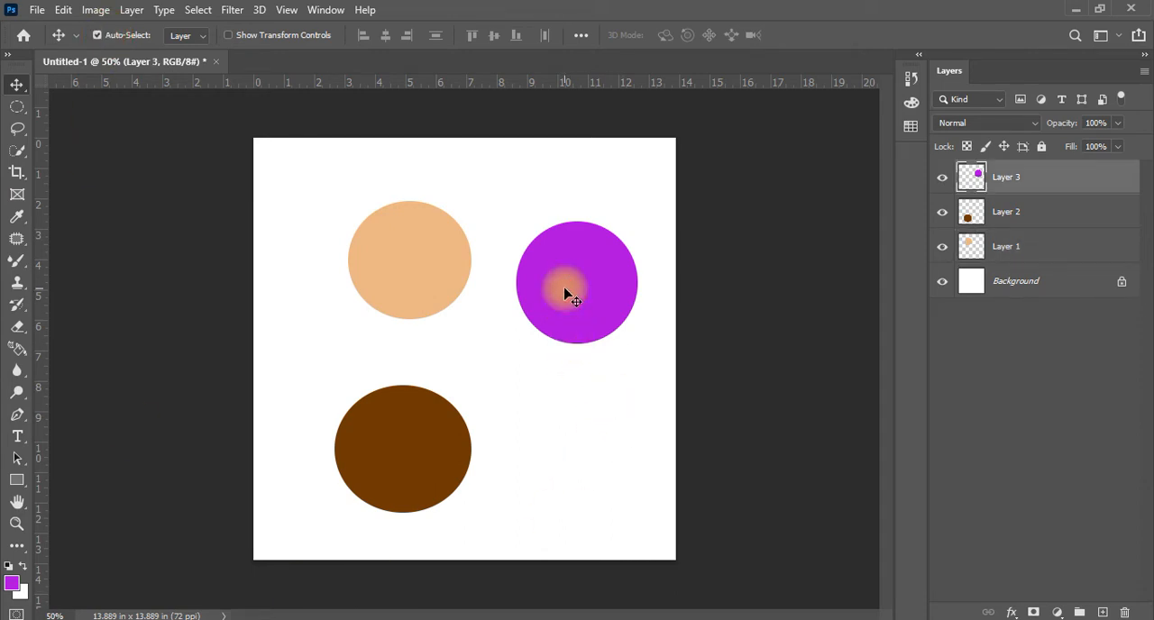
{"action": "left_click", "coordinate": [399, 466]}
{"action": "left_click", "coordinate": [445, 283]}
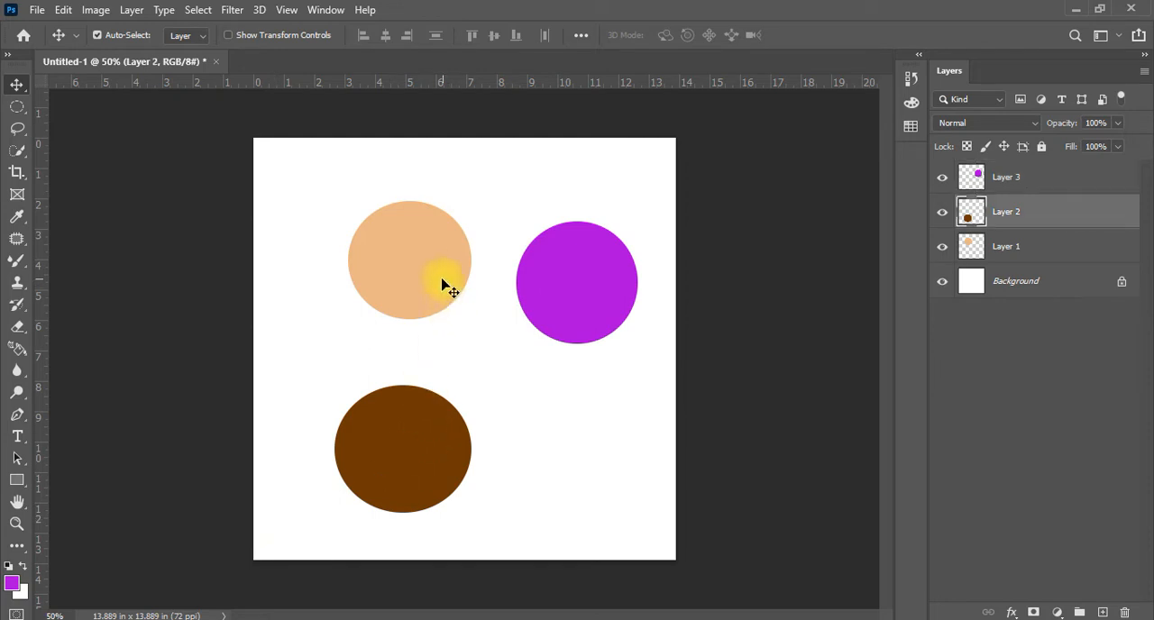
{"action": "left_click", "coordinate": [593, 286]}
{"action": "left_click", "coordinate": [430, 464]}
{"action": "left_click", "coordinate": [439, 271]}
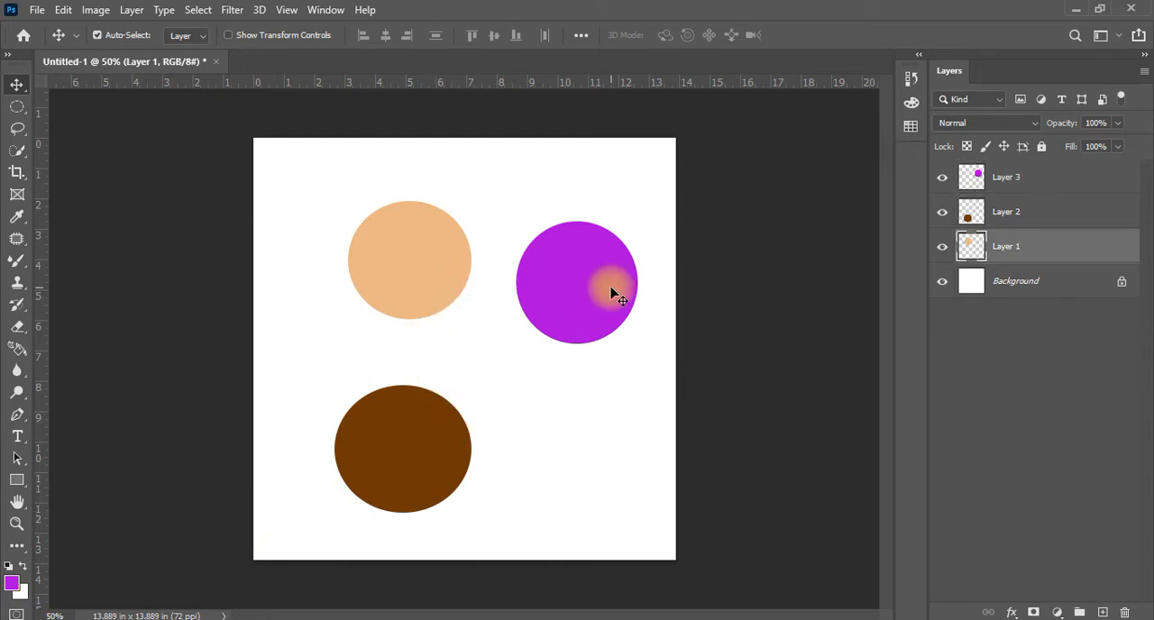
{"action": "left_click", "coordinate": [611, 291]}
{"action": "left_click", "coordinate": [372, 480]}
Reposition the auto-selected circles one by one: peach in the upper left, purple at mid-height on the right, brown in the lower middle
{"action": "mouse_move", "coordinate": [411, 449]}
{"action": "left_mouse_down"}
{"action": "mouse_move", "coordinate": [543, 448]}
{"action": "mouse_move", "coordinate": [404, 469]}
{"action": "left_mouse_up"}
{"action": "left_click_drag", "start_coordinate": [577, 308], "coordinate": [602, 406]}
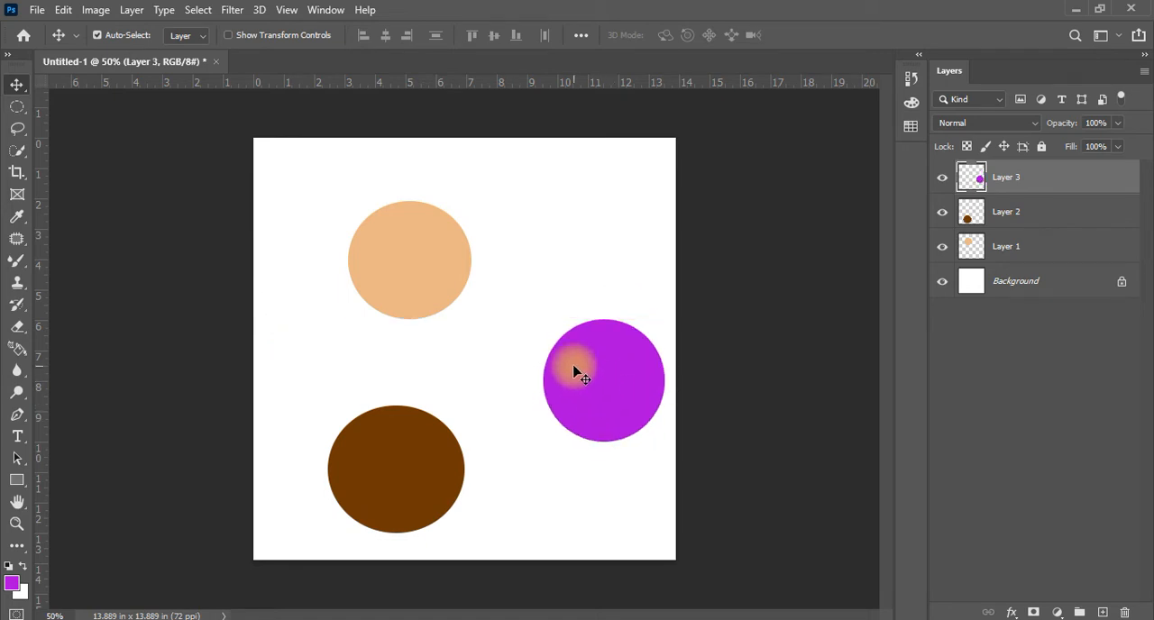
{"action": "left_click_drag", "start_coordinate": [415, 252], "coordinate": [387, 222]}
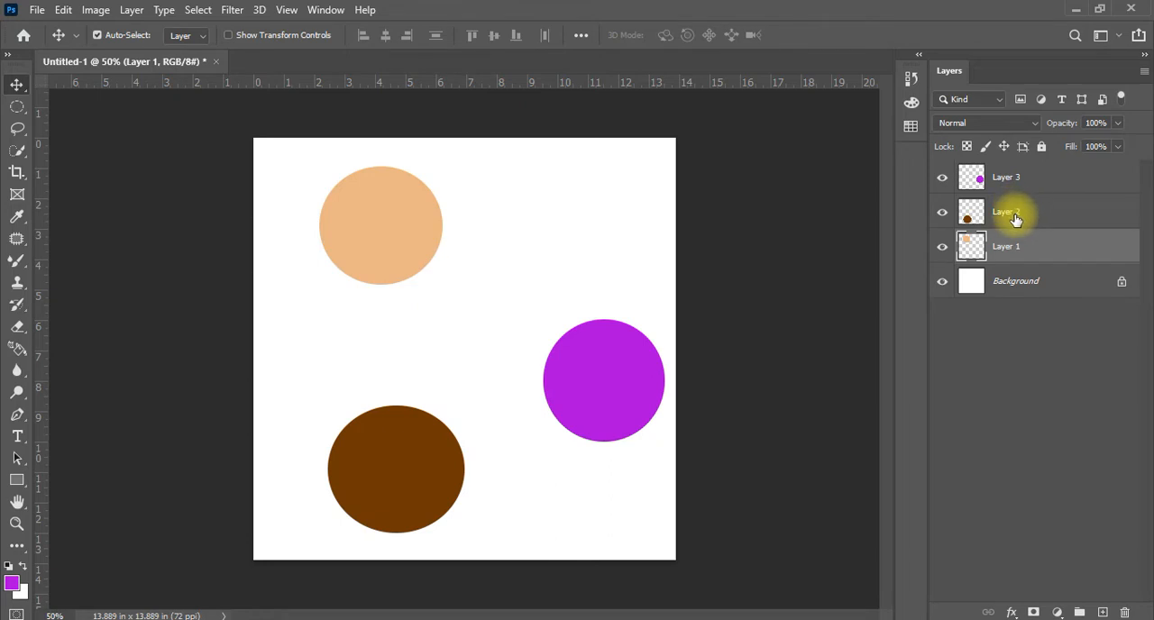
{"action": "left_click_drag", "start_coordinate": [360, 201], "coordinate": [384, 235]}
{"action": "left_click_drag", "start_coordinate": [606, 386], "coordinate": [579, 333]}
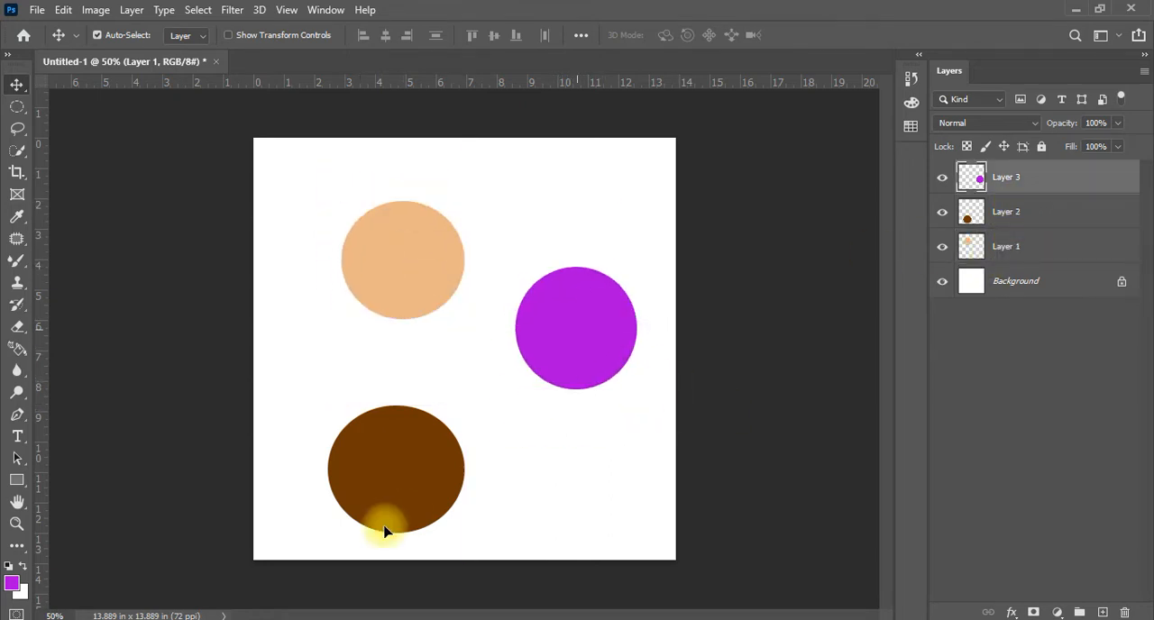
{"action": "left_click_drag", "start_coordinate": [386, 479], "coordinate": [442, 449]}
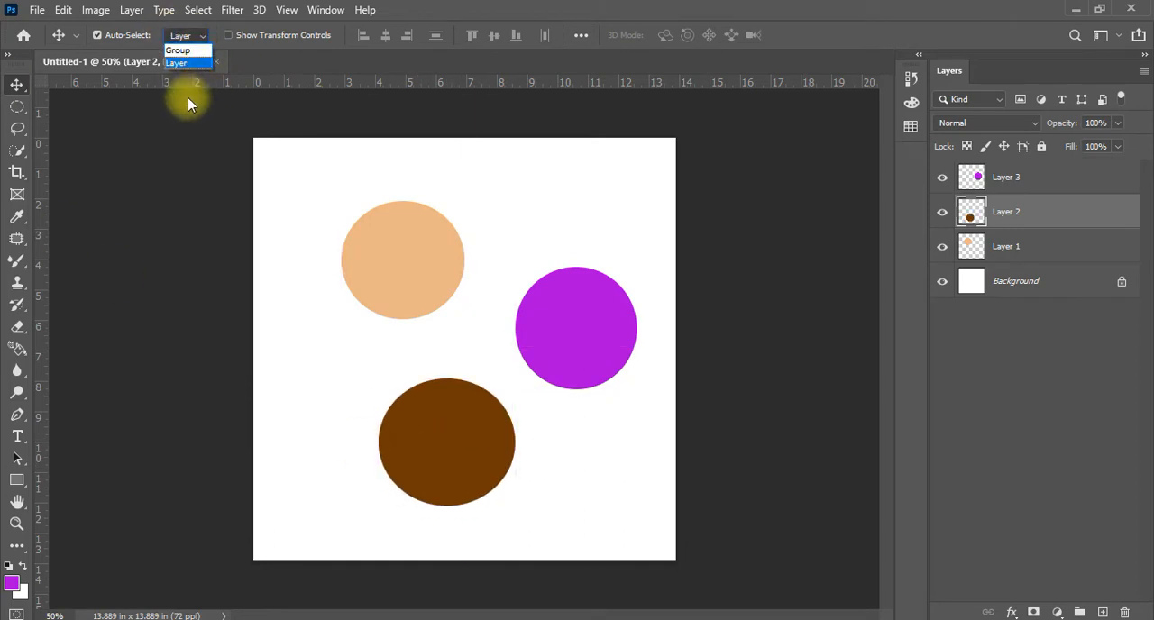
Keep Auto-Select set to Layer and combine Layer 1, Layer 2 and Layer 3 into a group
{"action": "left_click", "coordinate": [190, 63]}
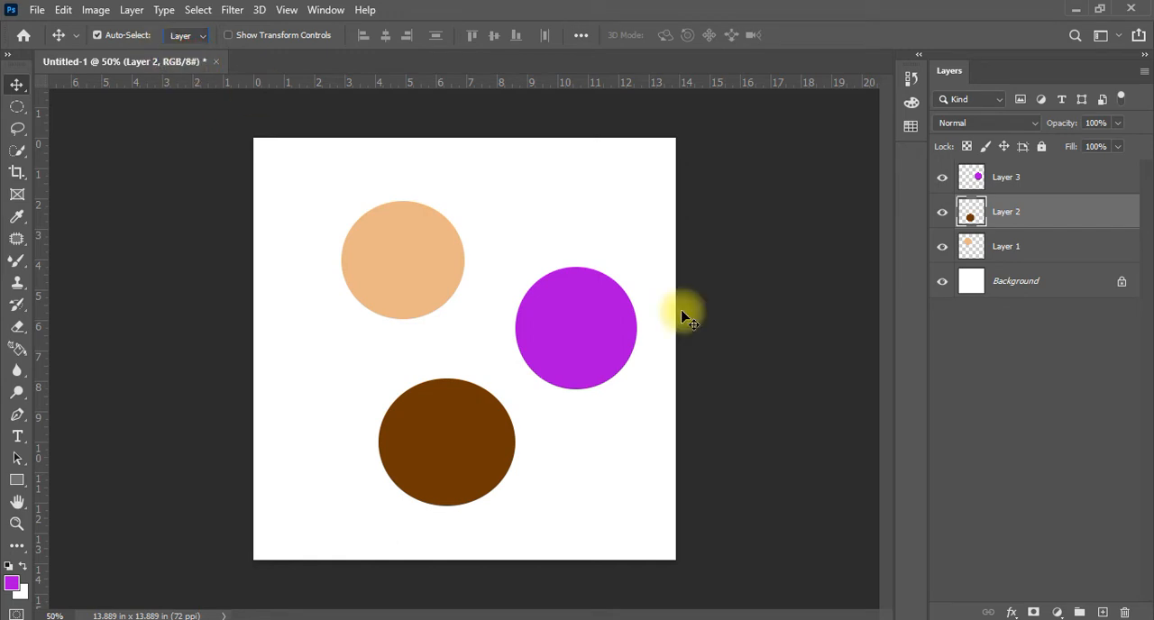
{"action": "left_click", "coordinate": [1031, 182]}
{"action": "left_click", "coordinate": [1046, 259], "text": "shift"}
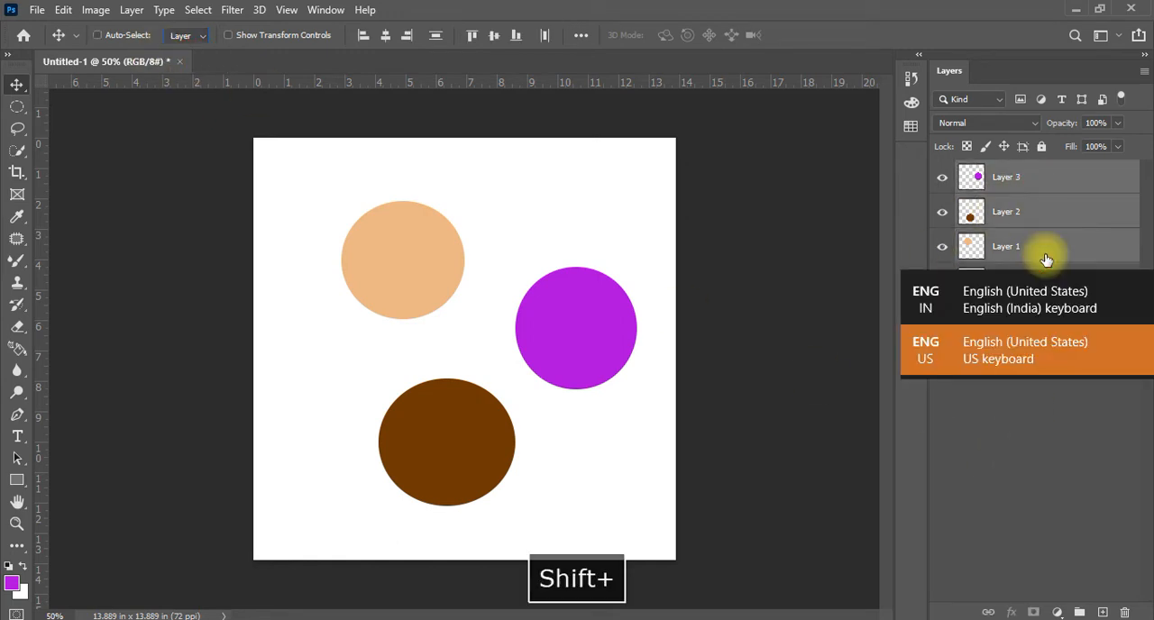
{"action": "key", "text": "ctrl+g"}
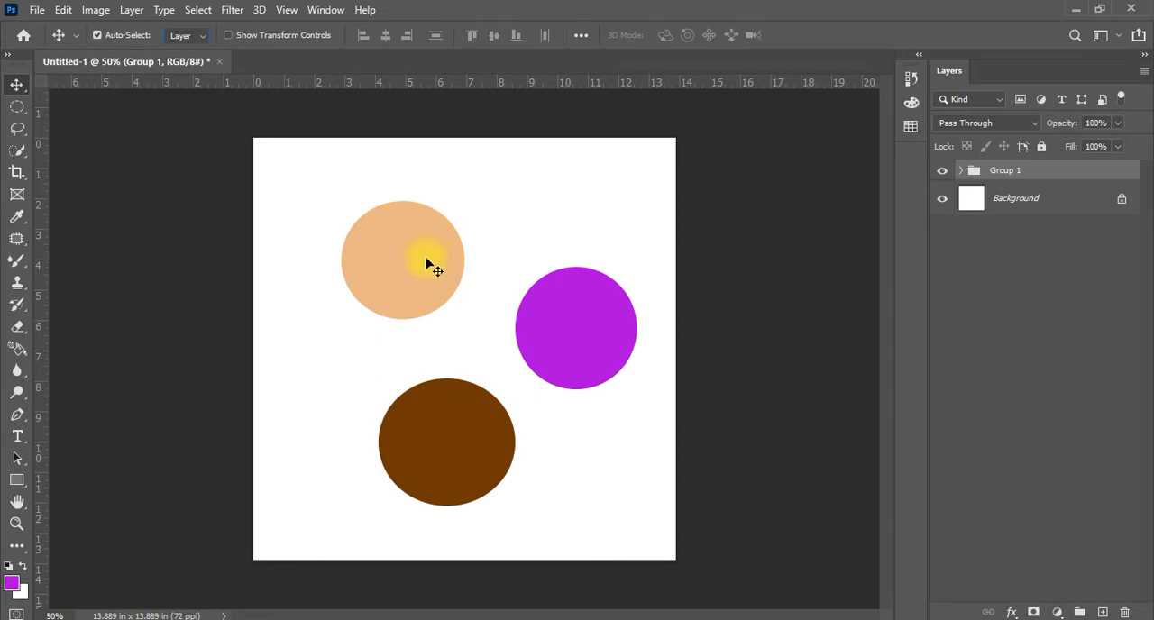
Move the peach, brown and purple circles individually within Group 1 while Auto-Select targets single layers
{"action": "left_click_drag", "start_coordinate": [429, 262], "coordinate": [380, 224]}
{"action": "left_click_drag", "start_coordinate": [398, 245], "coordinate": [379, 227]}
{"action": "left_click", "coordinate": [445, 440]}
{"action": "left_click_drag", "start_coordinate": [351, 442], "coordinate": [377, 451]}
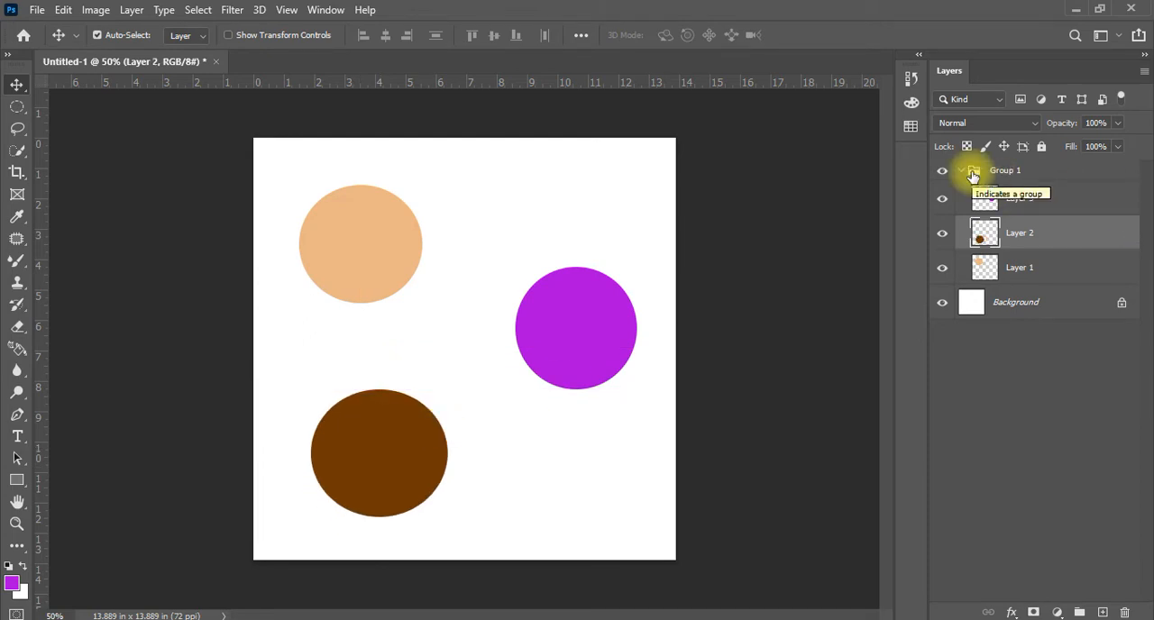
{"action": "left_click_drag", "start_coordinate": [577, 334], "coordinate": [585, 276]}
{"action": "mouse_move", "coordinate": [378, 484]}
{"action": "left_mouse_down"}
{"action": "mouse_move", "coordinate": [451, 471]}
{"action": "mouse_move", "coordinate": [405, 495]}
{"action": "mouse_move", "coordinate": [366, 490]}
{"action": "mouse_move", "coordinate": [376, 467]}
{"action": "left_mouse_up"}
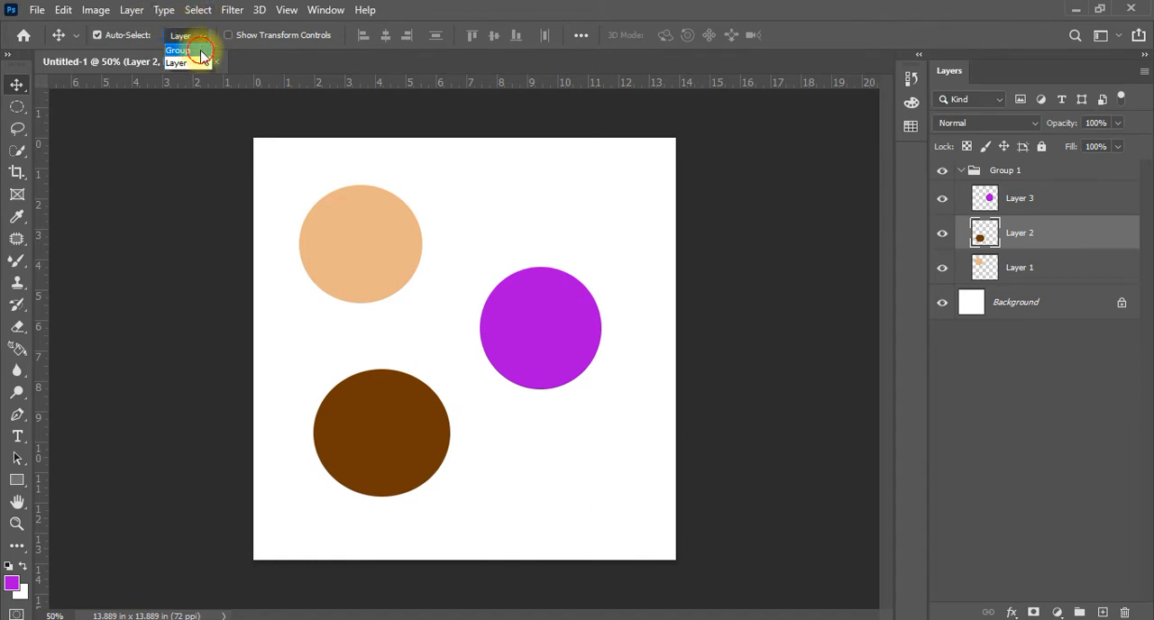
Set Auto-Select to Group, move all three grouped circles together, and return Auto-Select to Layer
{"action": "left_click", "coordinate": [200, 51]}
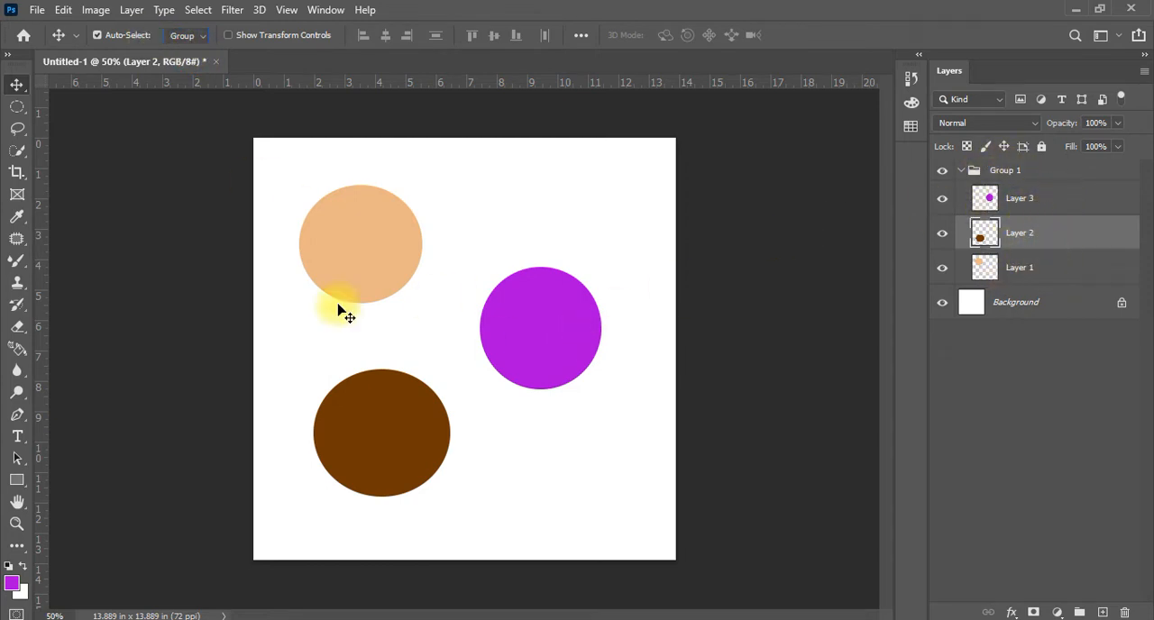
{"action": "left_click_drag", "start_coordinate": [386, 258], "coordinate": [571, 330]}
{"action": "left_click", "coordinate": [178, 62]}
With Auto-Select off, temporarily auto-select each circle to move brown to the lower right, purple to the upper right and peach down-left
{"action": "left_click", "coordinate": [382, 501]}
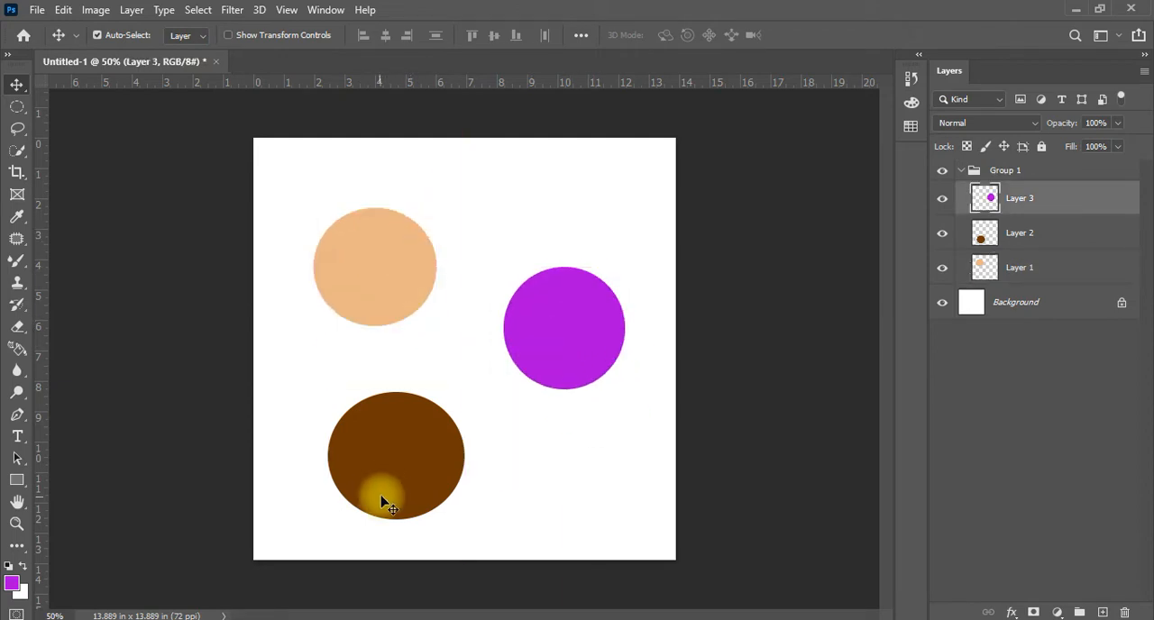
{"action": "left_click_drag", "start_coordinate": [394, 498], "coordinate": [463, 495]}
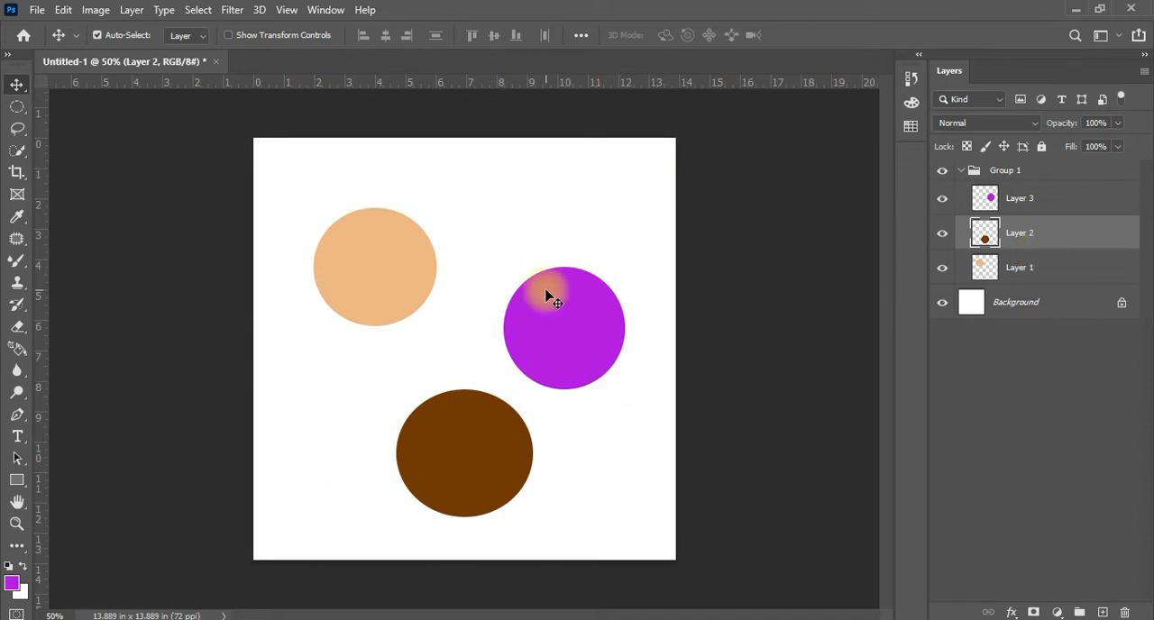
{"action": "mouse_move", "coordinate": [549, 297]}
{"action": "left_mouse_down"}
{"action": "mouse_move", "coordinate": [565, 277]}
{"action": "mouse_move", "coordinate": [553, 282]}
{"action": "left_mouse_up"}
{"action": "left_click_drag", "start_coordinate": [454, 464], "coordinate": [515, 464]}
{"action": "left_click_drag", "start_coordinate": [390, 285], "coordinate": [372, 324]}
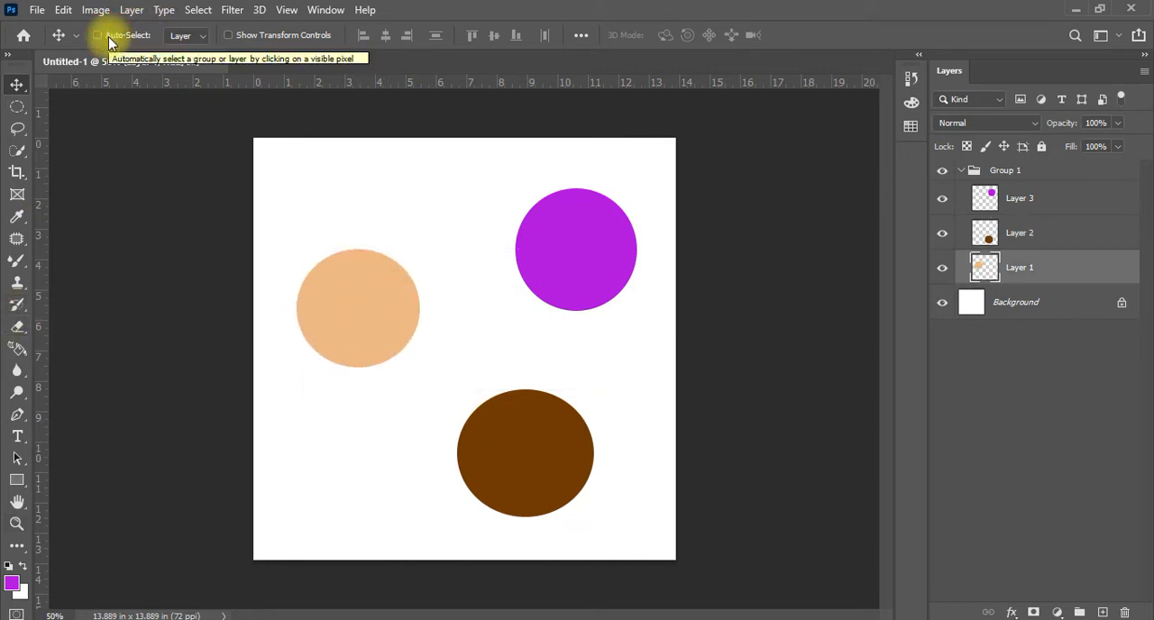
Hide and reshow Layer 1 to identify its content, and move its peach circle slightly up on the canvas
{"action": "right_click", "coordinate": [483, 301]}
{"action": "right_click", "coordinate": [564, 264]}
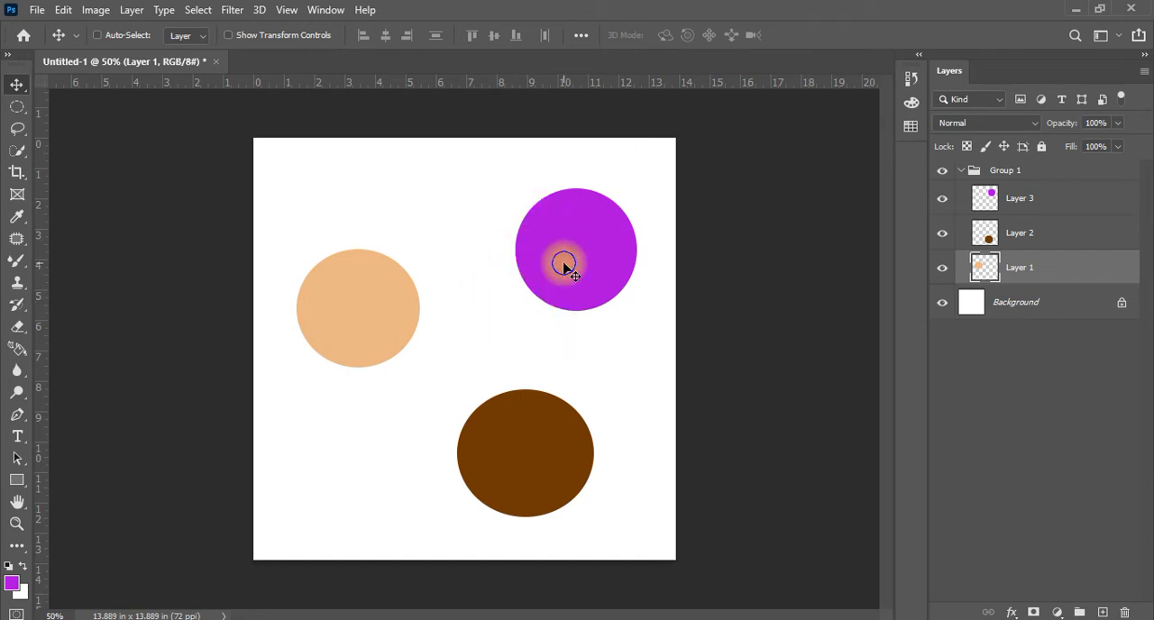
{"action": "left_click", "coordinate": [1036, 266]}
{"action": "left_click", "coordinate": [943, 269]}
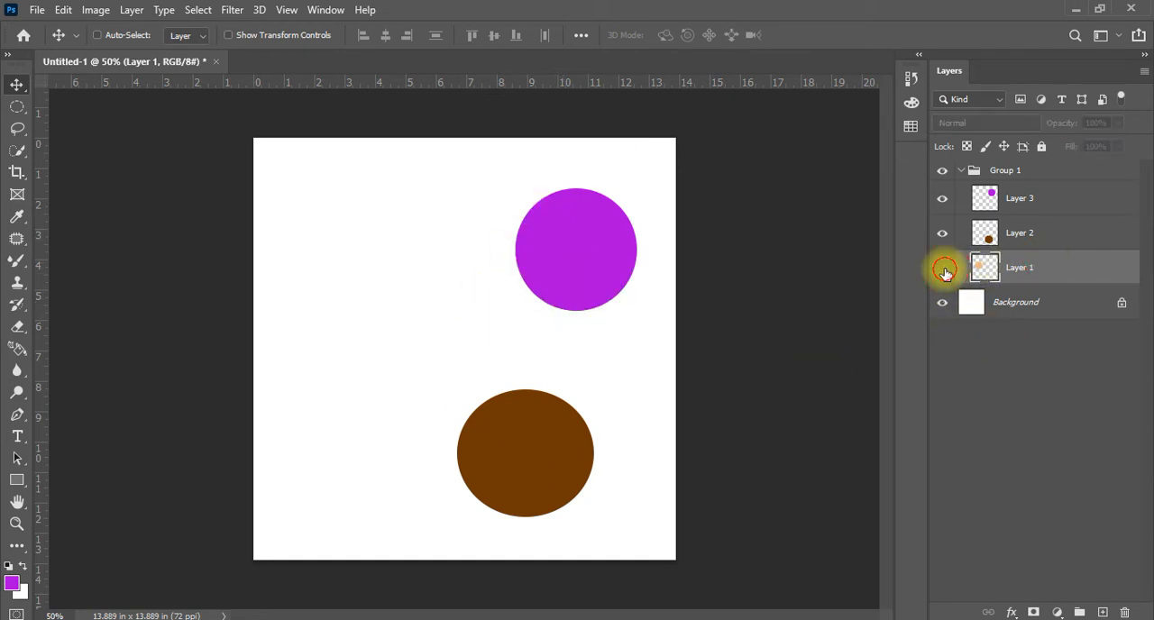
{"action": "left_click", "coordinate": [944, 269]}
{"action": "left_click", "coordinate": [370, 334]}
{"action": "left_click_drag", "start_coordinate": [379, 309], "coordinate": [565, 234]}
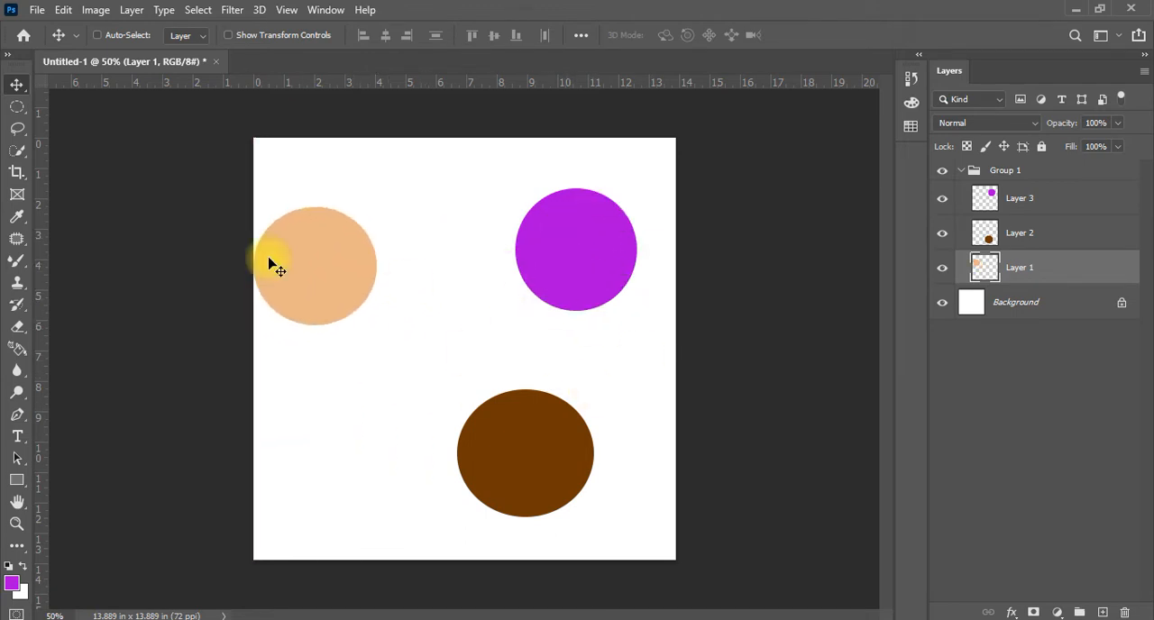
{"action": "left_click_drag", "start_coordinate": [341, 264], "coordinate": [376, 282]}
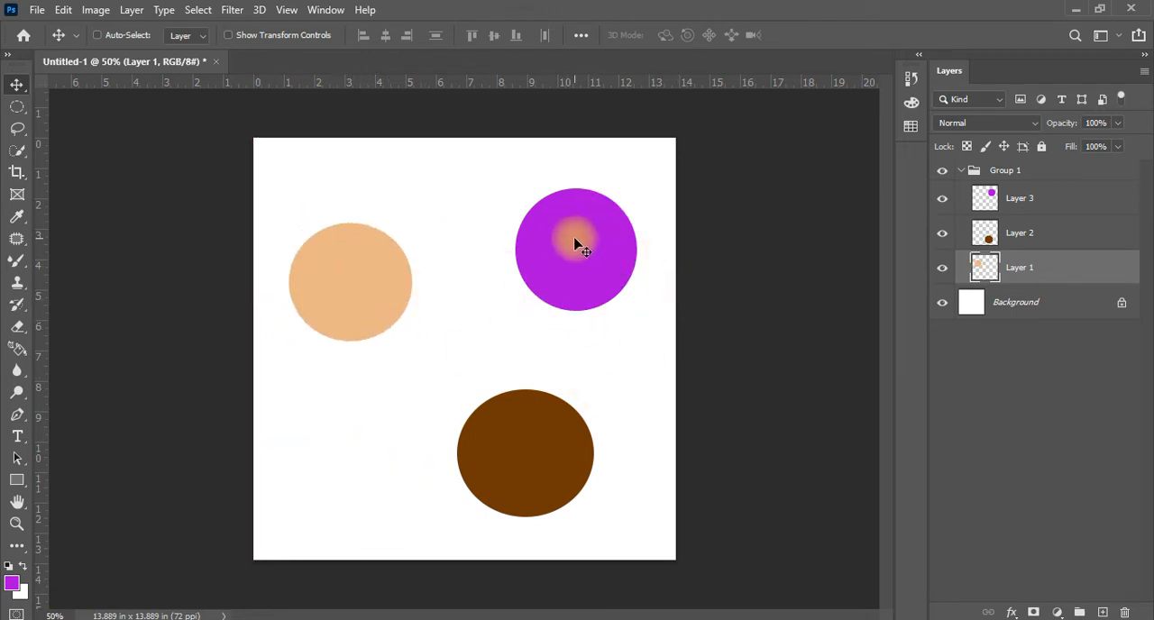
Choose Layer 3 from the list of layers beneath the purple circle and move the circle about 0.3 inches left
{"action": "right_click", "coordinate": [575, 240]}
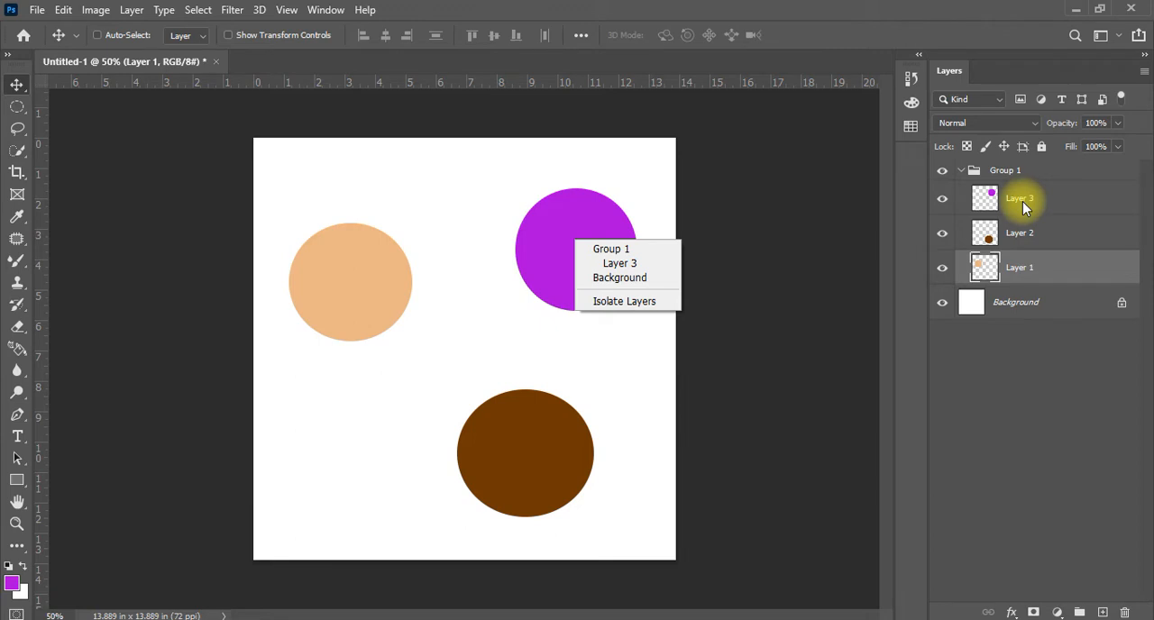
{"action": "left_click", "coordinate": [621, 263]}
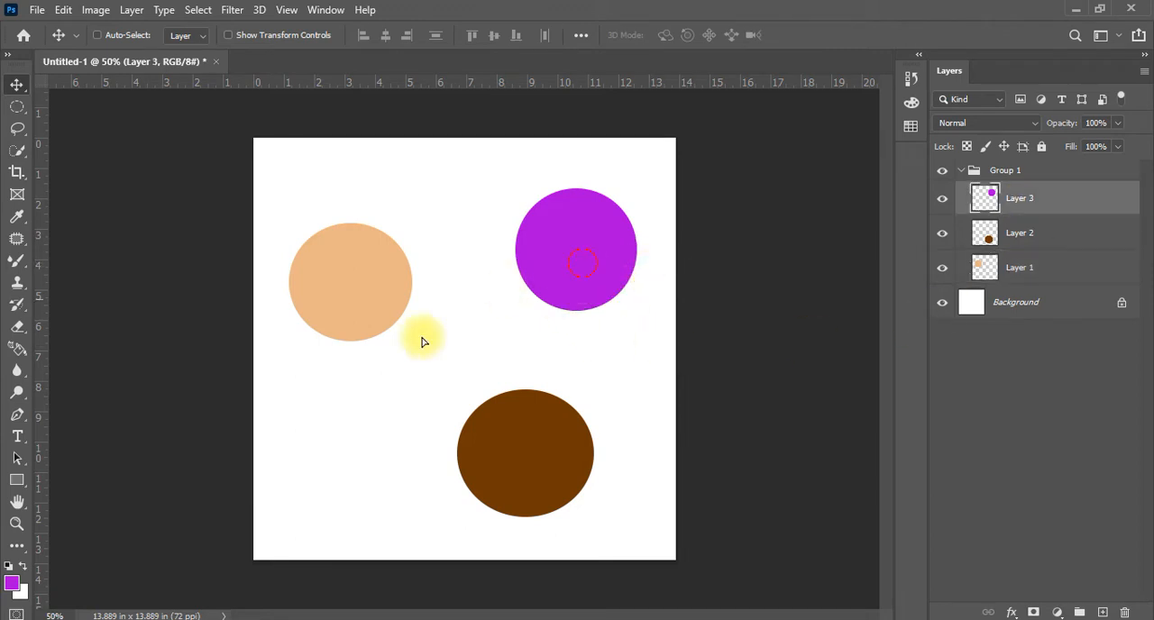
{"action": "mouse_move", "coordinate": [583, 272]}
{"action": "left_mouse_down"}
{"action": "mouse_move", "coordinate": [591, 257]}
{"action": "mouse_move", "coordinate": [573, 275]}
{"action": "left_mouse_up"}
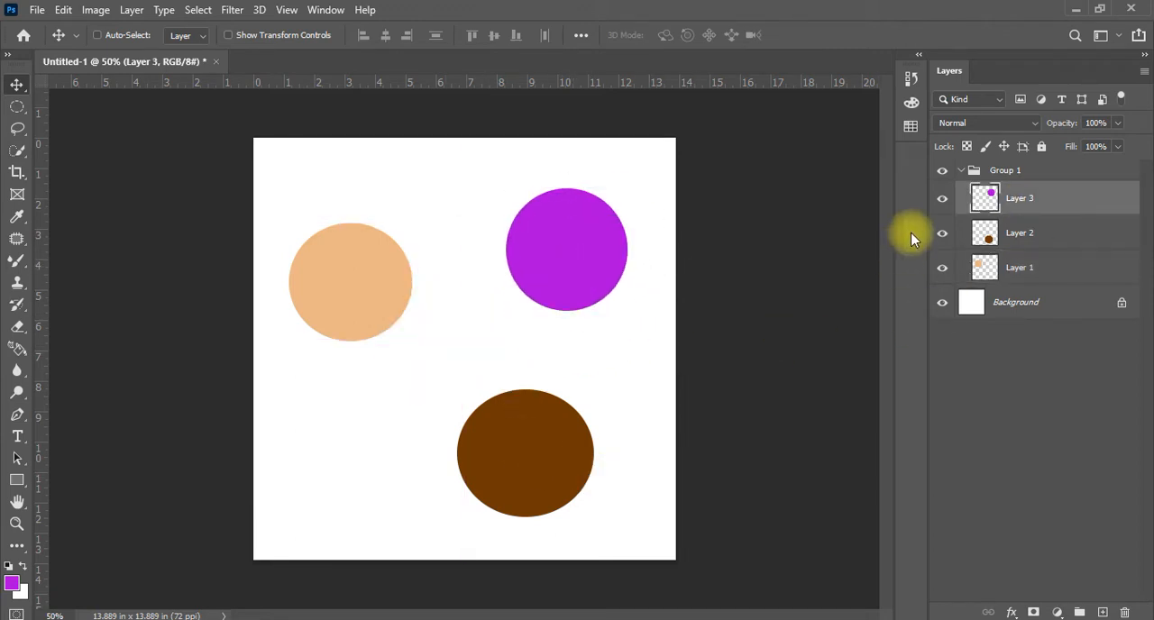
Ungroup Group 1, make only Layer 1 active and move its peach circle about 0.9 inches right and 0.5 inches down
{"action": "left_click", "coordinate": [1004, 171]}
{"action": "key", "text": "ctrl+shift+g"}
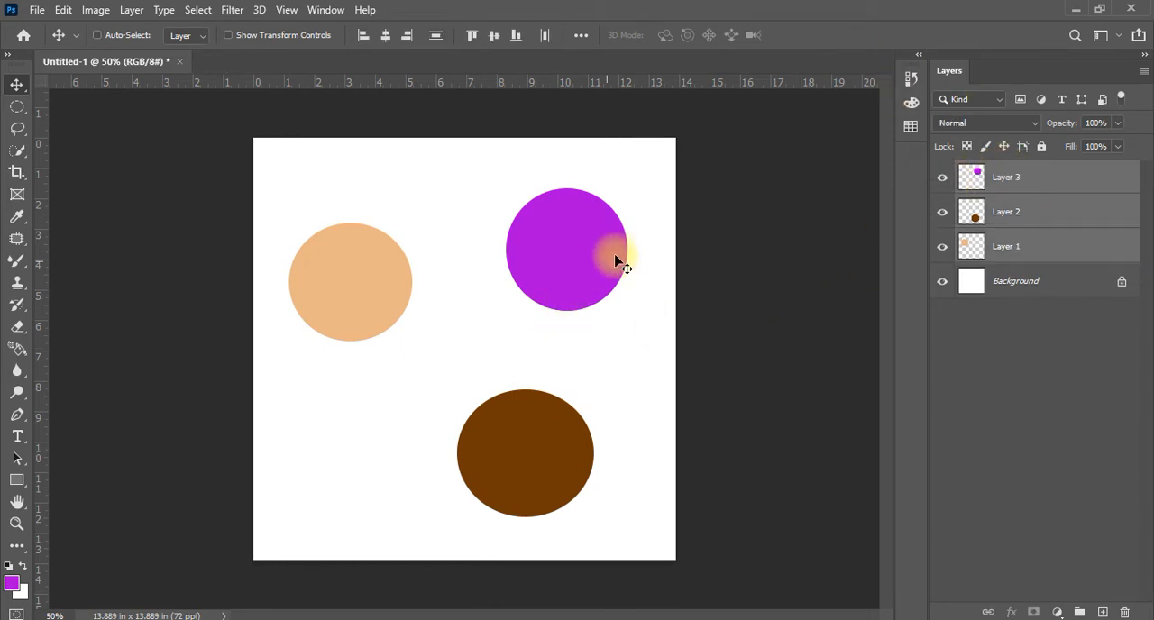
{"action": "left_click", "coordinate": [1078, 253]}
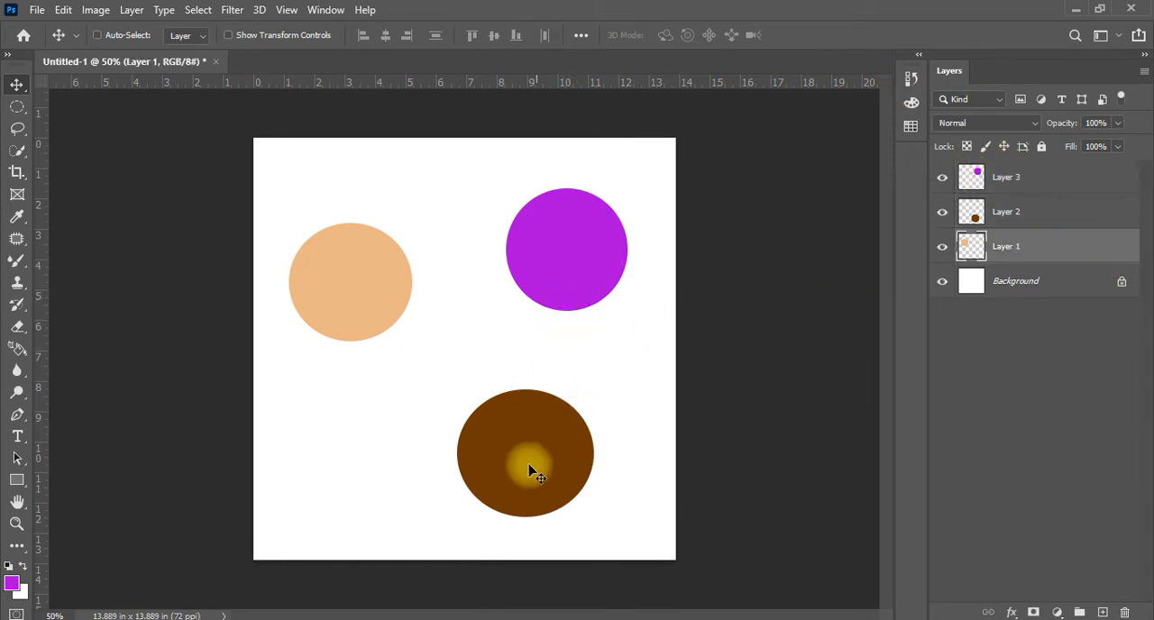
{"action": "left_click_drag", "start_coordinate": [530, 458], "coordinate": [523, 425]}
Pick Layer 2 from the canvas and move its brown circle up-left, and likewise pick Layer 3 and move its purple circle slightly left
{"action": "right_click", "coordinate": [538, 458]}
{"action": "left_click", "coordinate": [584, 465]}
{"action": "left_click_drag", "start_coordinate": [563, 249], "coordinate": [532, 246]}
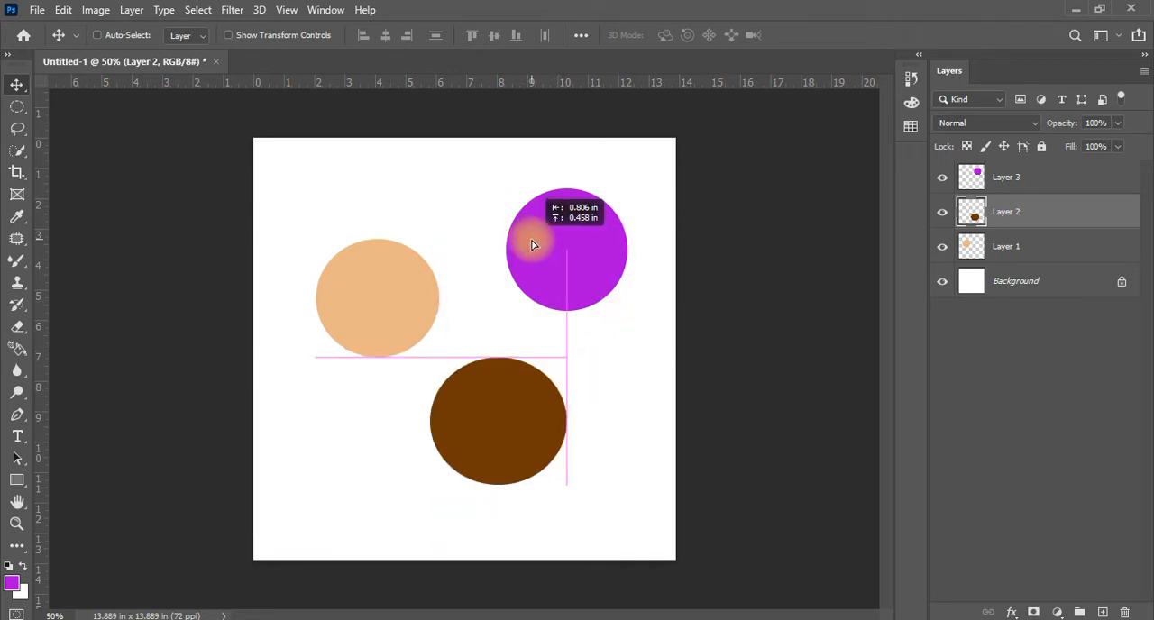
{"action": "right_click", "coordinate": [559, 280]}
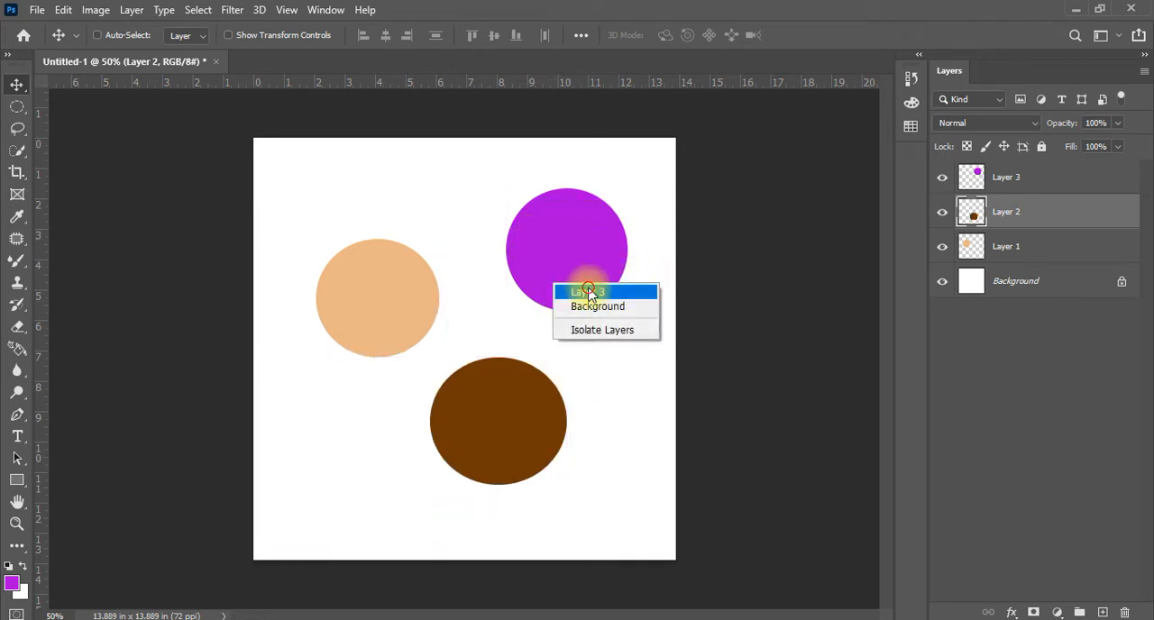
{"action": "left_click", "coordinate": [586, 287]}
{"action": "left_click_drag", "start_coordinate": [560, 300], "coordinate": [491, 254]}
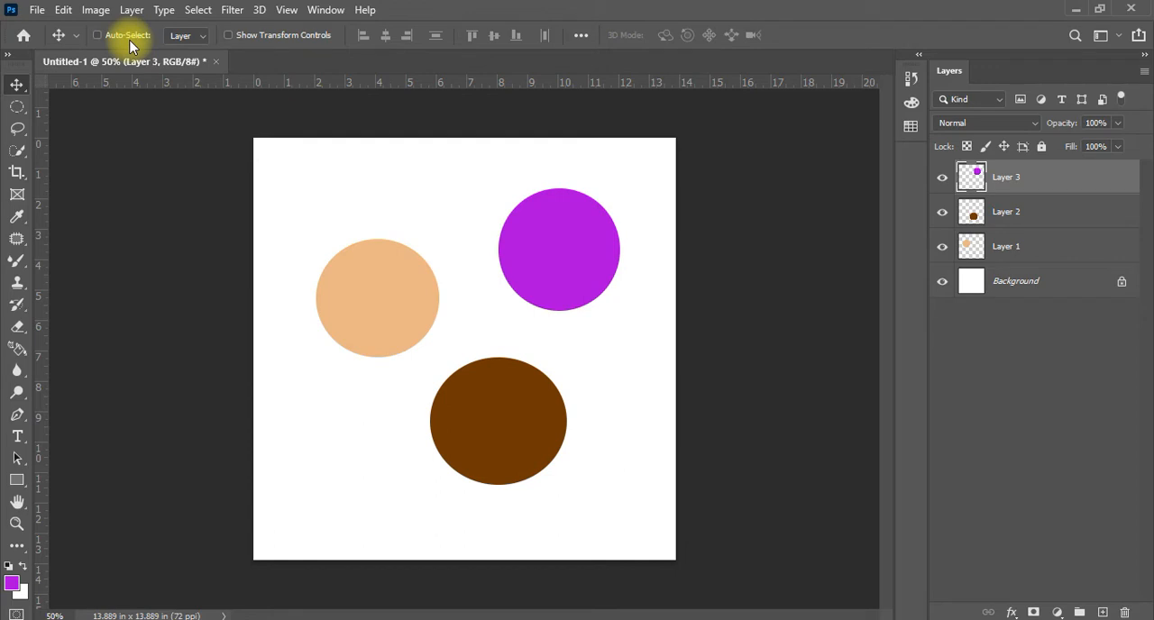
Turn Auto-Select back on and arrange the circles with peach at the upper left, purple at the upper right and brown at the lower middle
{"action": "left_click", "coordinate": [124, 35]}
{"action": "left_click_drag", "start_coordinate": [376, 309], "coordinate": [315, 224]}
{"action": "mouse_move", "coordinate": [557, 252]}
{"action": "left_mouse_down"}
{"action": "mouse_move", "coordinate": [569, 265]}
{"action": "mouse_move", "coordinate": [557, 265]}
{"action": "left_mouse_up"}
{"action": "left_click_drag", "start_coordinate": [548, 391], "coordinate": [502, 382]}
{"action": "left_click_drag", "start_coordinate": [312, 225], "coordinate": [363, 213]}
{"action": "left_click_drag", "start_coordinate": [541, 259], "coordinate": [558, 220]}
{"action": "left_click_drag", "start_coordinate": [456, 393], "coordinate": [487, 383]}
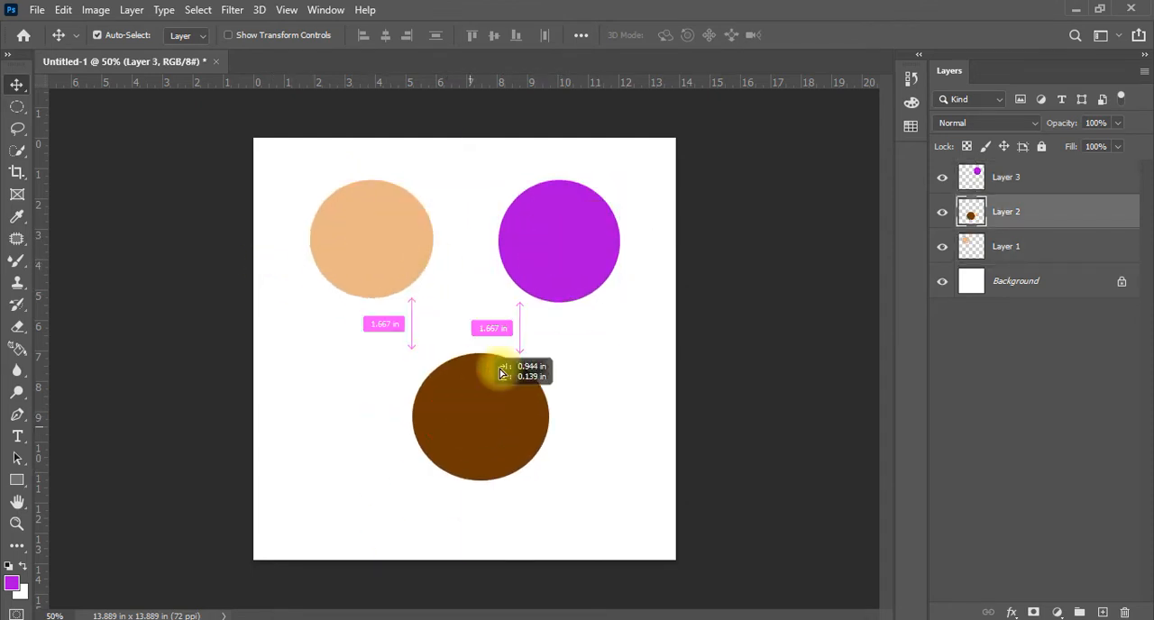
{"action": "mouse_move", "coordinate": [553, 275]}
{"action": "left_mouse_down"}
{"action": "mouse_move", "coordinate": [554, 265]}
{"action": "mouse_move", "coordinate": [553, 288]}
{"action": "left_mouse_up"}
{"action": "left_click", "coordinate": [361, 260]}
{"action": "left_click_drag", "start_coordinate": [466, 411], "coordinate": [459, 446]}
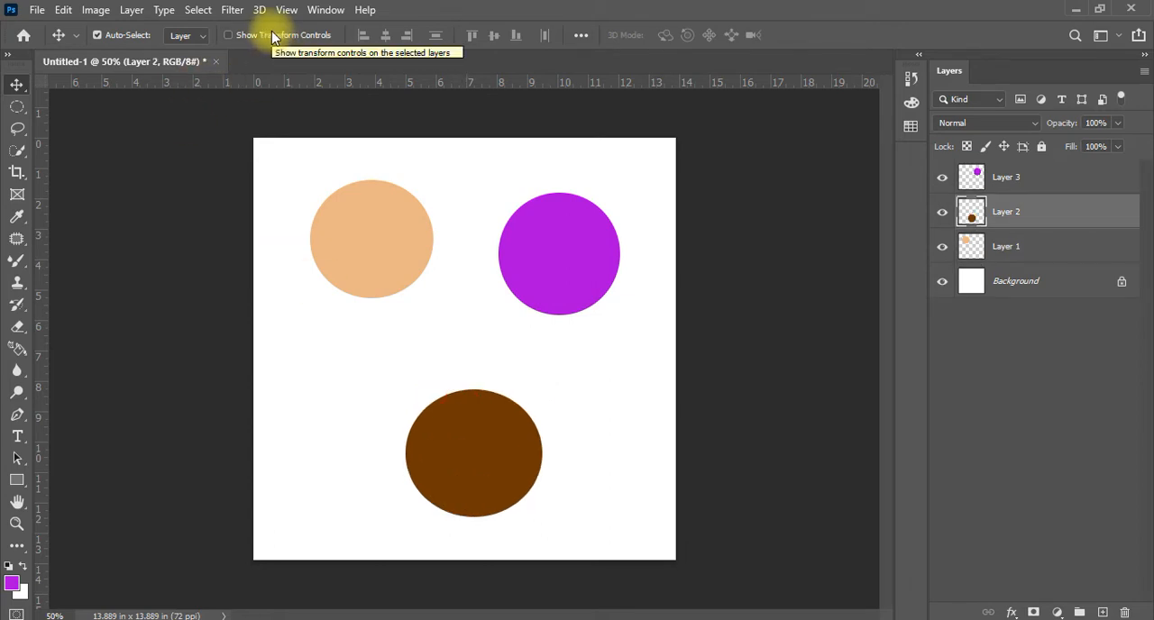
Delete Layer 1 and Layer 2 so that only the purple circle's layer and the Background remain
{"action": "left_click", "coordinate": [1046, 244], "text": "ctrl"}
{"action": "key", "text": "Delete"}
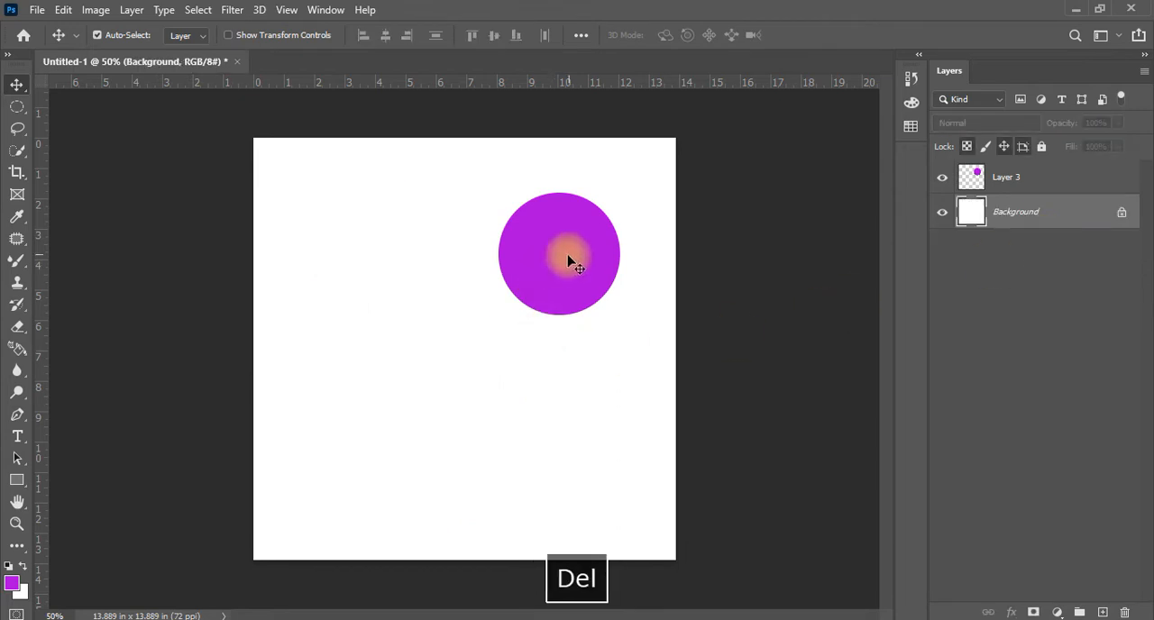
Move the purple circle to the centre of the canvas and turn on Show Transform Controls
{"action": "left_click_drag", "start_coordinate": [569, 262], "coordinate": [474, 357]}
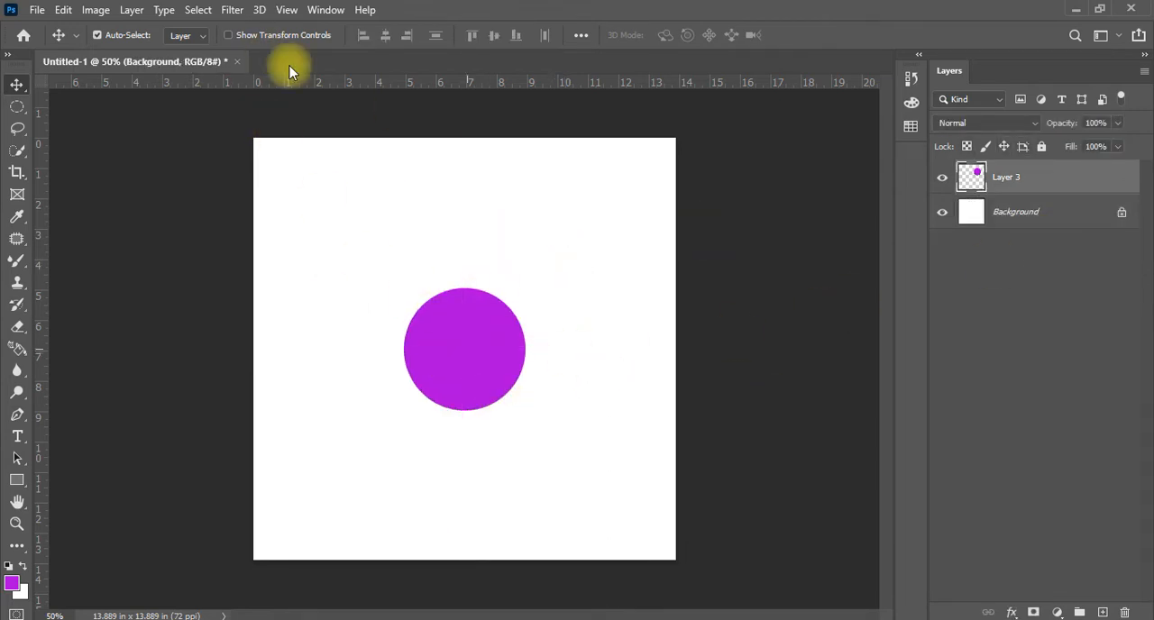
{"action": "left_click", "coordinate": [229, 35]}
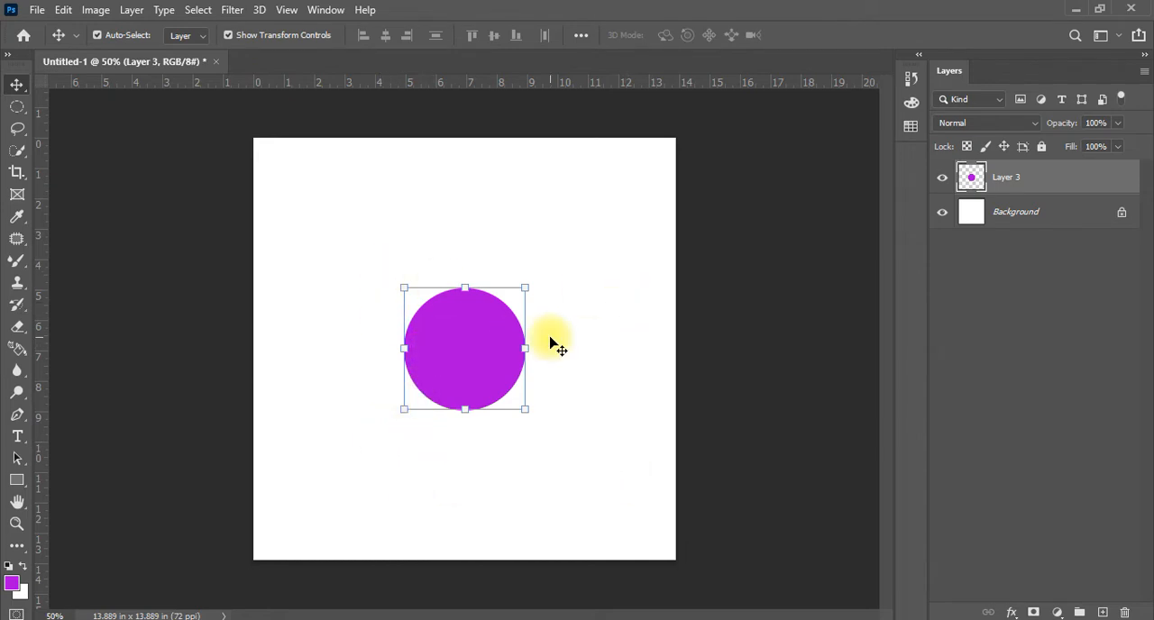
{"action": "key", "text": "Return"}
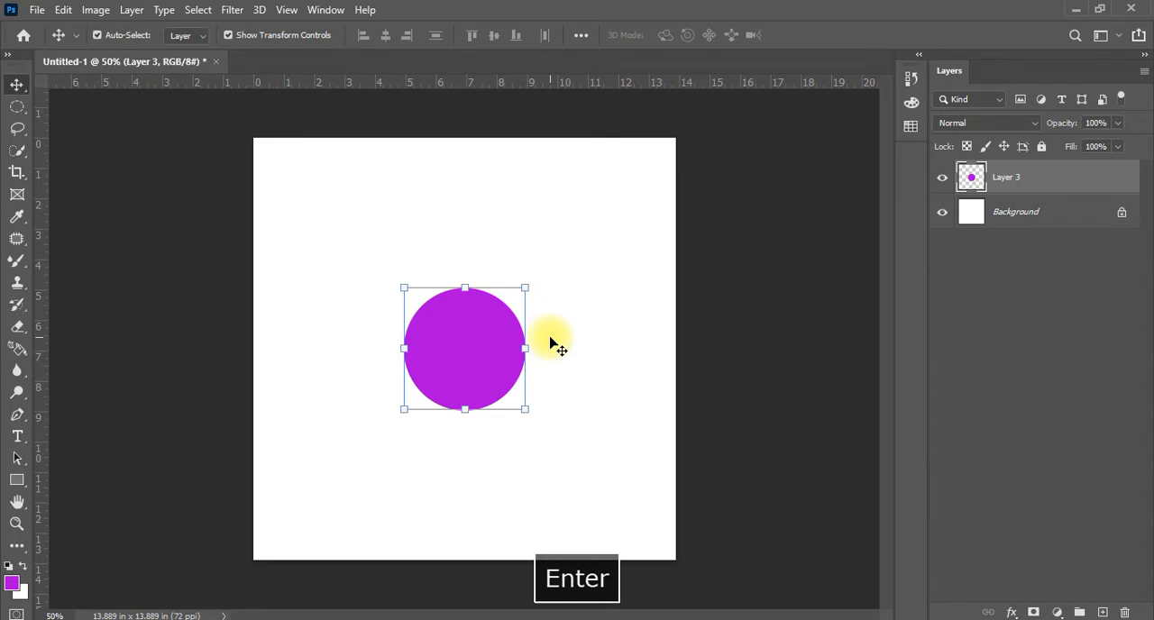
Undo the purple circle's move and the deletion of Layer 1 and Layer 2
{"action": "key", "text": "ctrl+z"}
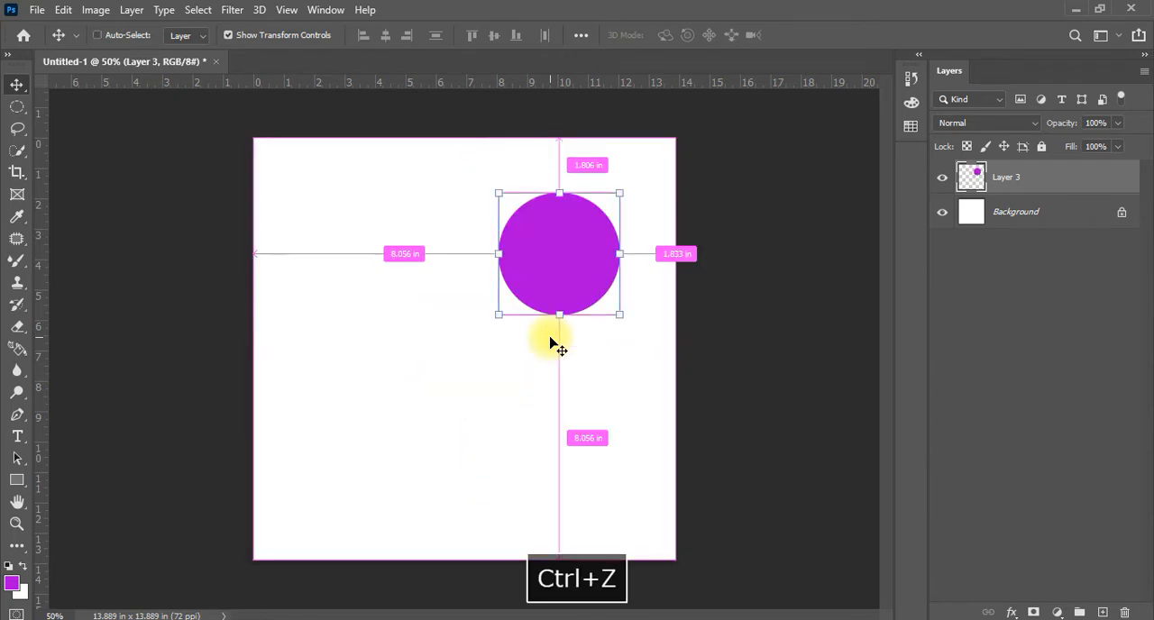
{"action": "key", "text": "ctrl+z"}
{"action": "key", "text": "ctrl+z"}
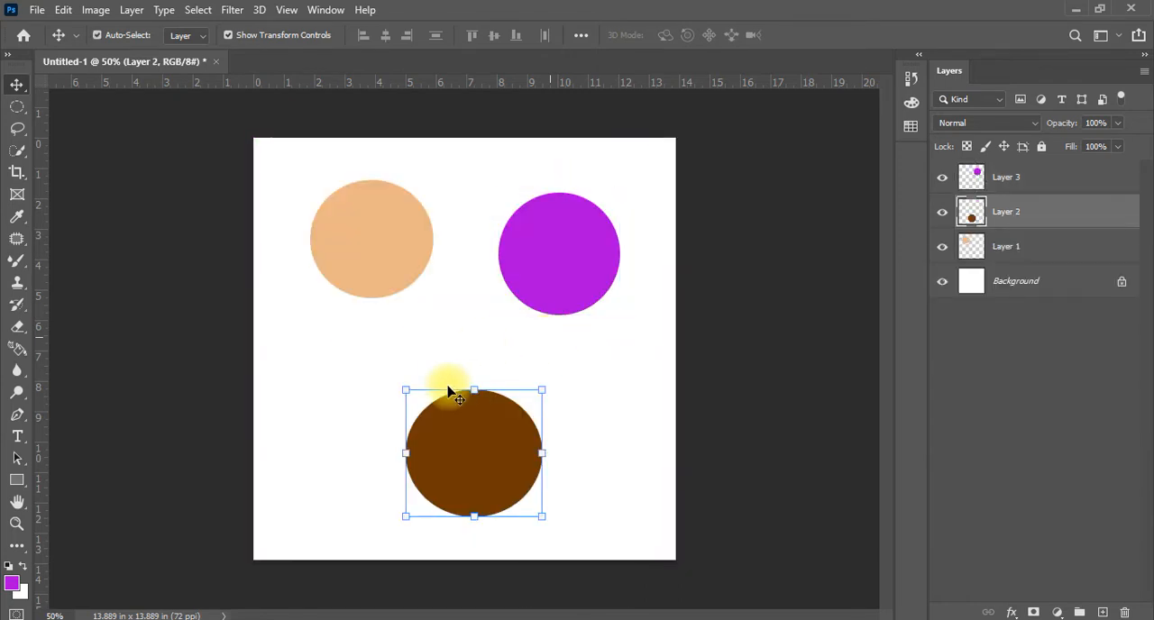
Select the purple, peach and brown circles one after another on the canvas to show each one's transform controls
{"action": "left_click", "coordinate": [257, 36]}
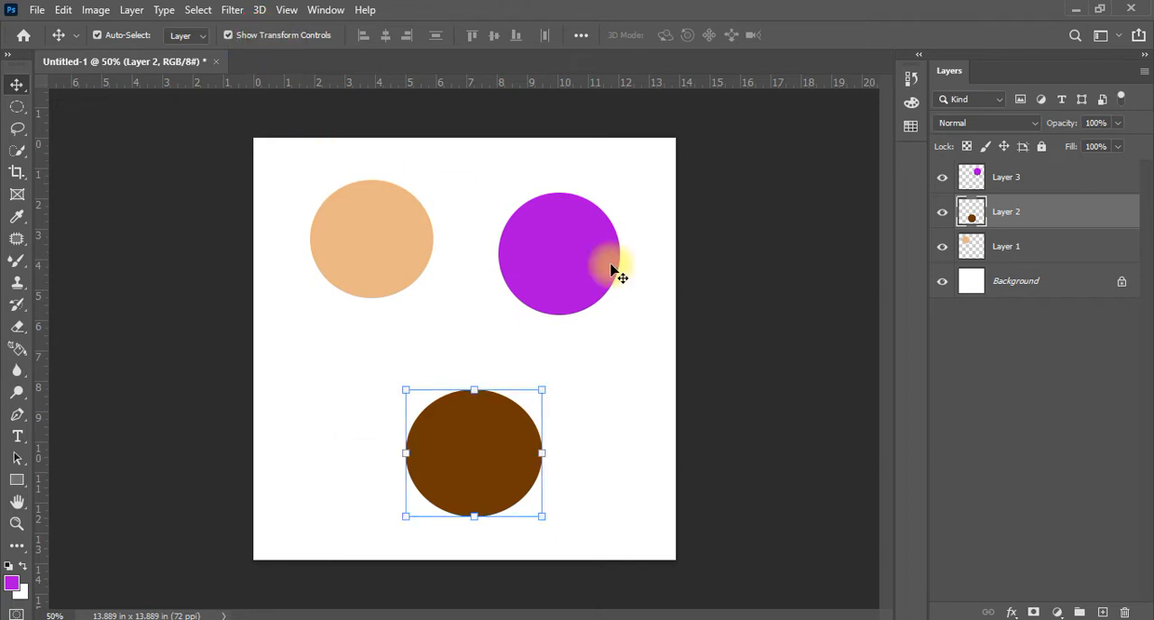
{"action": "left_click", "coordinate": [593, 262]}
{"action": "left_click", "coordinate": [424, 249]}
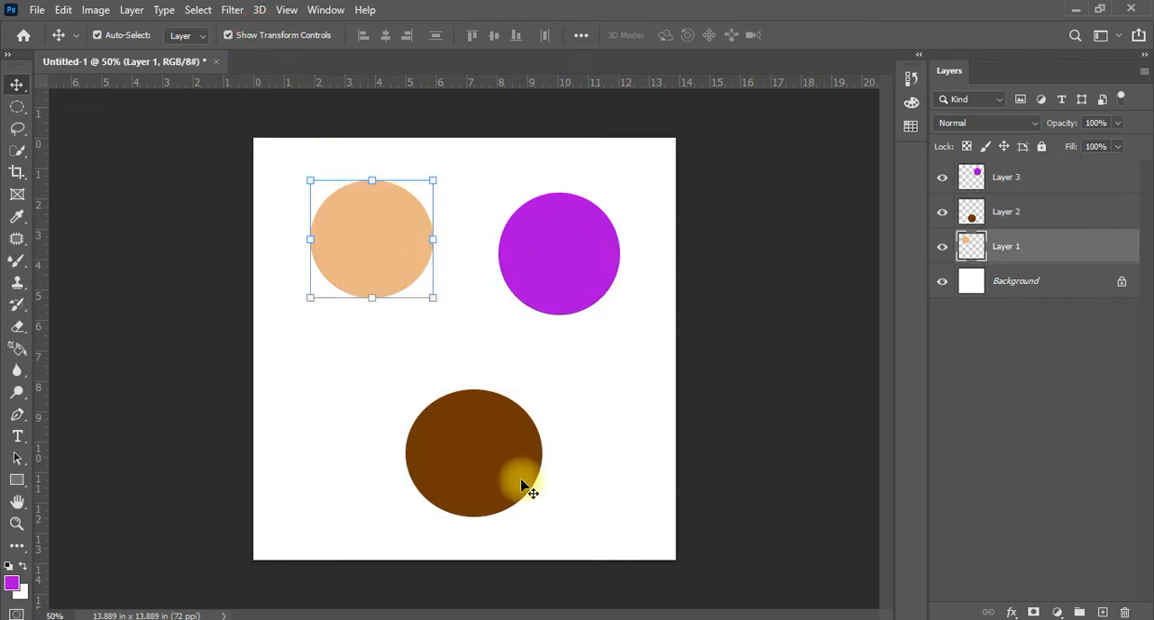
{"action": "left_click", "coordinate": [494, 461]}
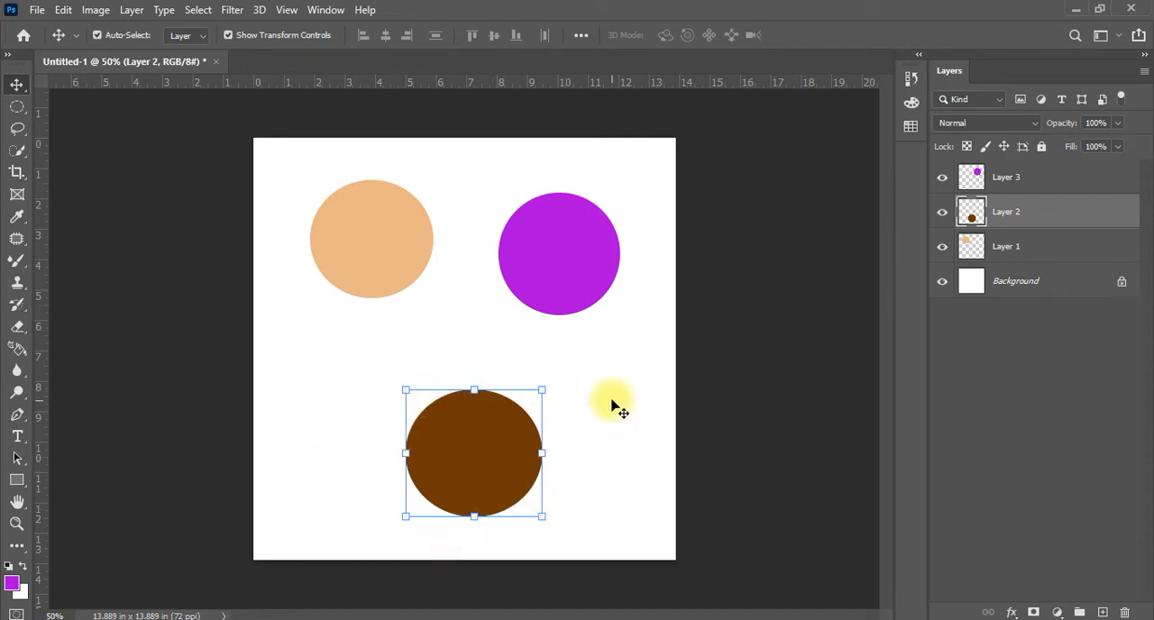
Enlarge the brown circle proportionally to about 122.56% with its transform handles
{"action": "left_click_drag", "start_coordinate": [546, 391], "coordinate": [576, 357]}
{"action": "mouse_move", "coordinate": [487, 358]}
{"action": "left_mouse_down"}
{"action": "mouse_move", "coordinate": [500, 219]}
{"action": "mouse_move", "coordinate": [505, 365]}
{"action": "left_mouse_up"}
{"action": "mouse_move", "coordinate": [573, 435]}
{"action": "left_mouse_down"}
{"action": "mouse_move", "coordinate": [714, 439]}
{"action": "mouse_move", "coordinate": [593, 433]}
{"action": "left_mouse_up"}
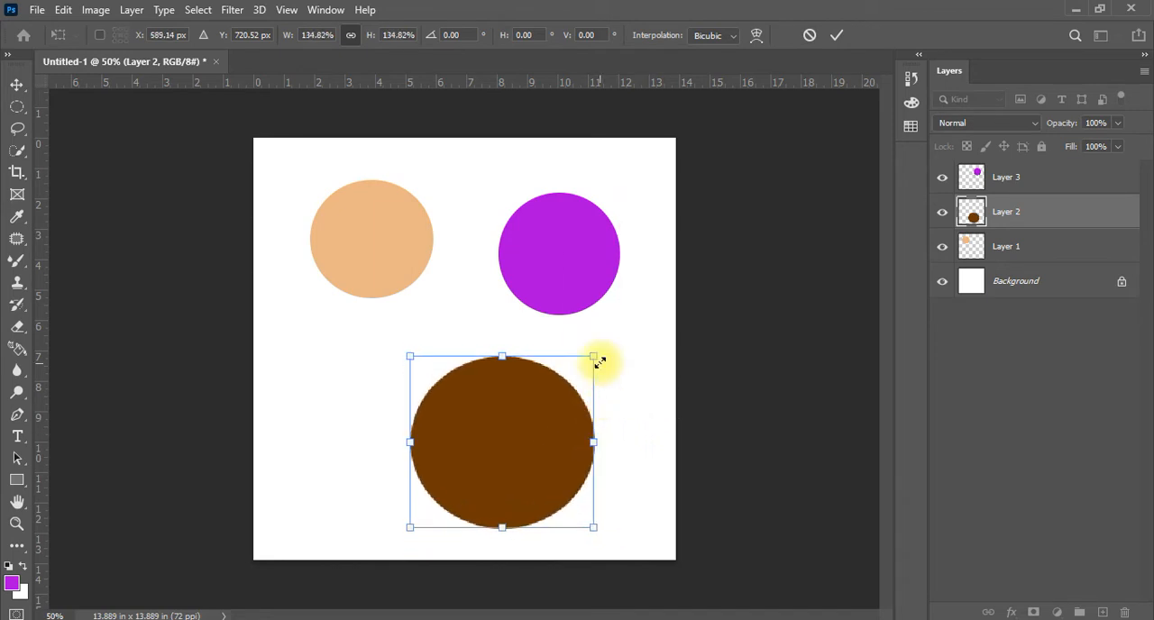
{"action": "left_click_drag", "start_coordinate": [600, 357], "coordinate": [454, 348]}
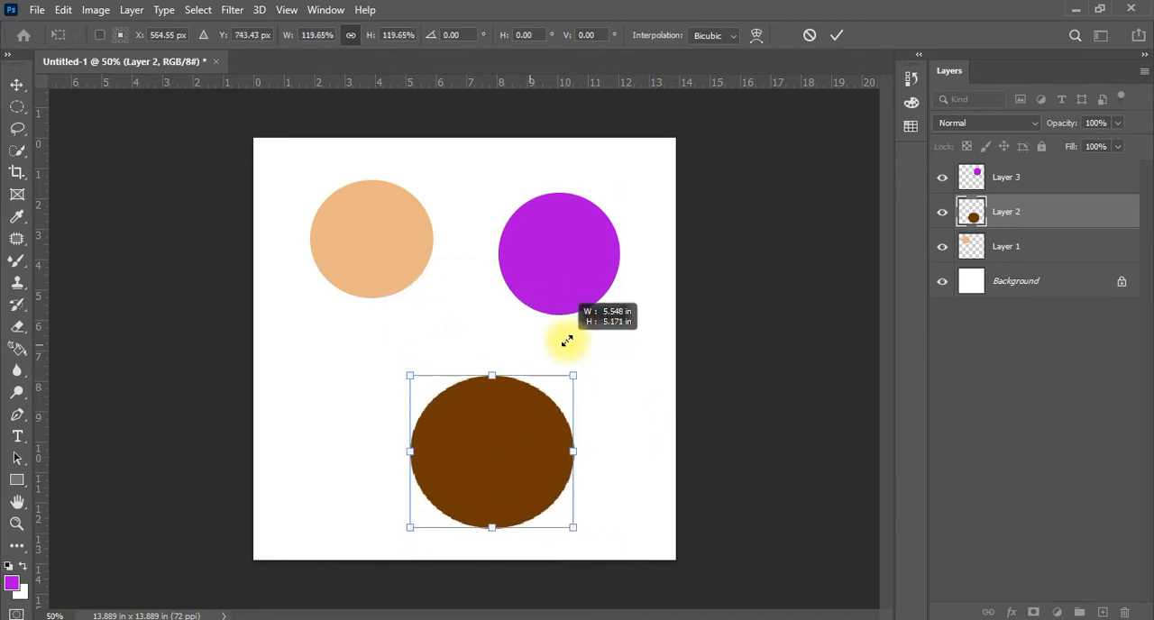
{"action": "left_click_drag", "start_coordinate": [566, 341], "coordinate": [576, 370]}
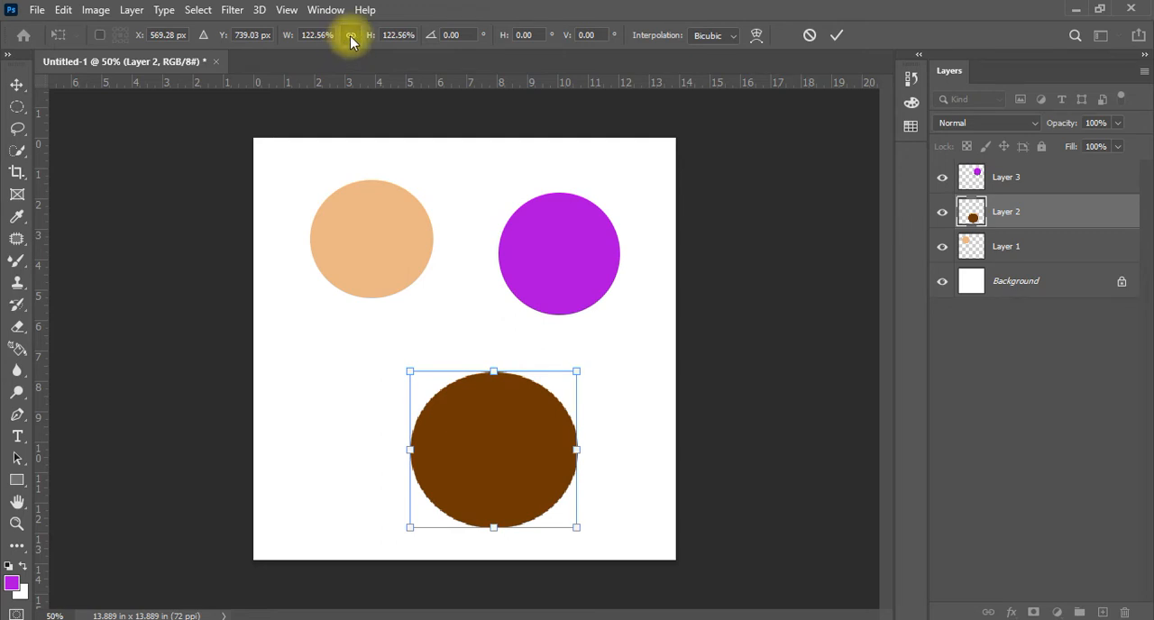
Unlink the aspect ratio, reshape the brown circle into an oval about 5.1 by 5.7 inches, shift it slightly up-left and apply the transform
{"action": "left_click", "coordinate": [351, 36]}
{"action": "left_click_drag", "start_coordinate": [525, 344], "coordinate": [569, 348]}
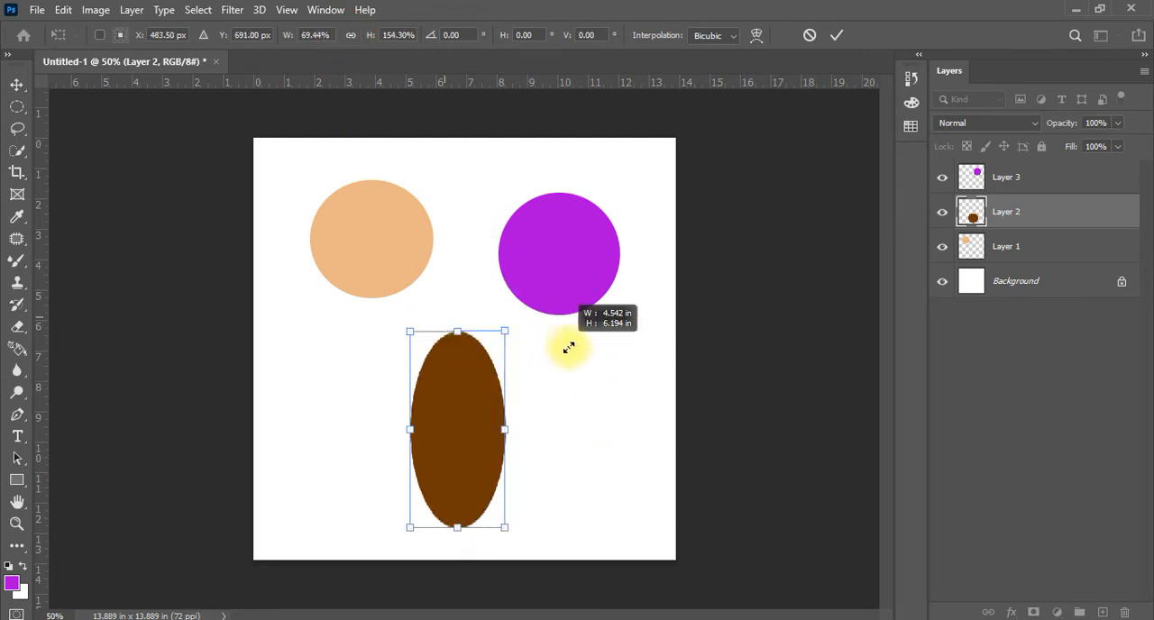
{"action": "left_click_drag", "start_coordinate": [528, 438], "coordinate": [532, 370]}
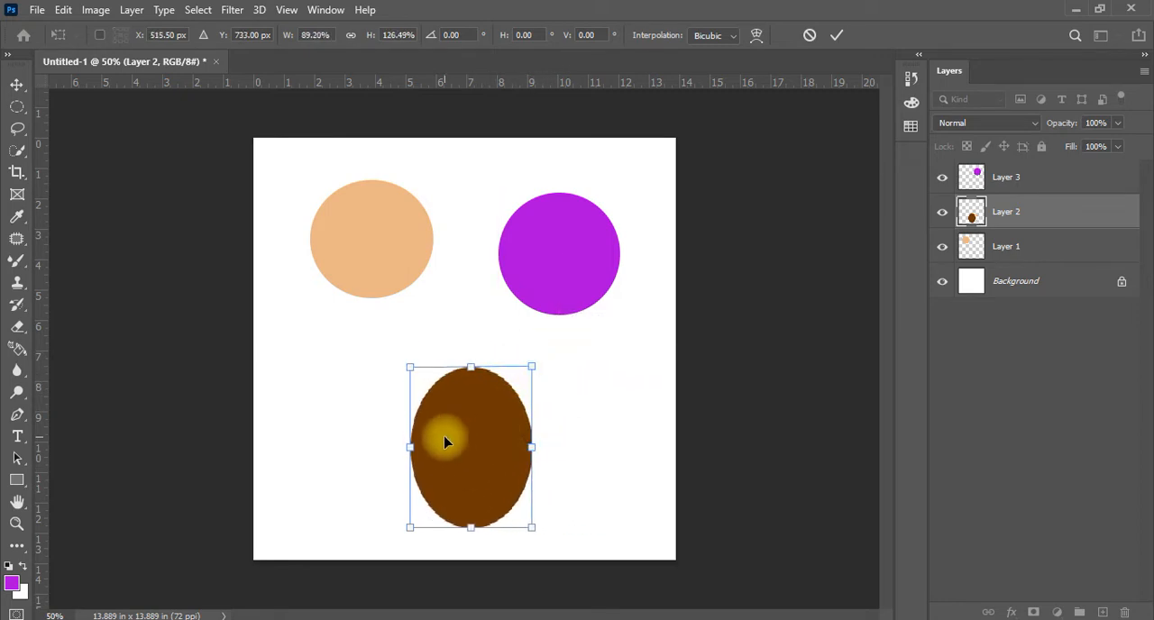
{"action": "mouse_move", "coordinate": [458, 445]}
{"action": "left_mouse_down"}
{"action": "mouse_move", "coordinate": [462, 433]}
{"action": "mouse_move", "coordinate": [451, 440]}
{"action": "left_mouse_up"}
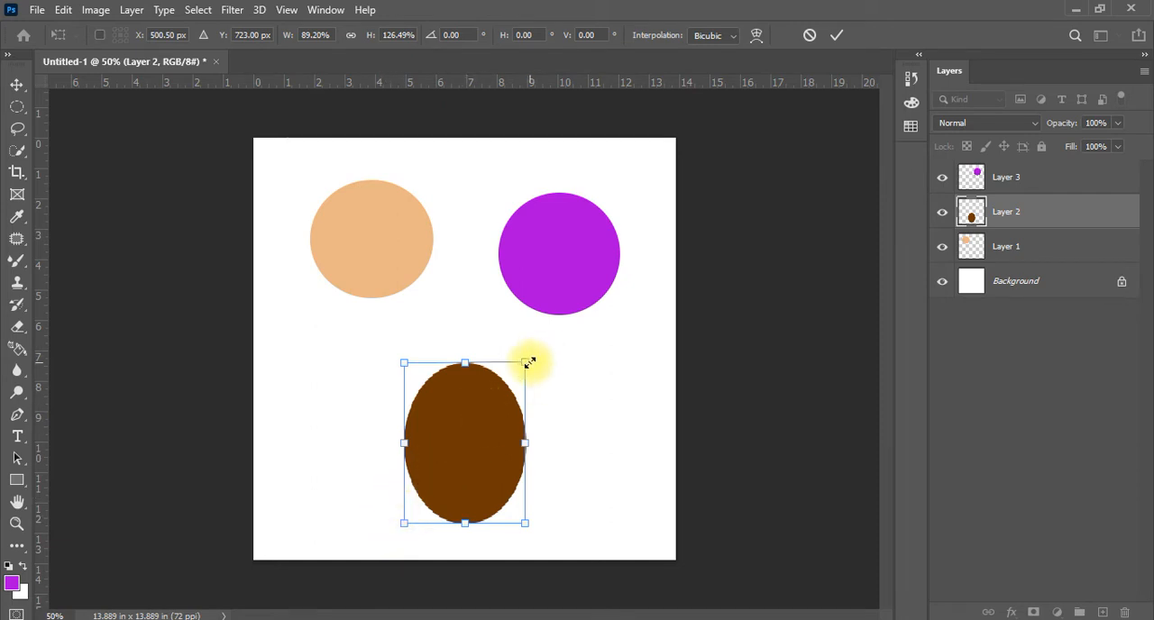
{"action": "left_click_drag", "start_coordinate": [530, 363], "coordinate": [559, 348]}
{"action": "key", "text": "Return"}
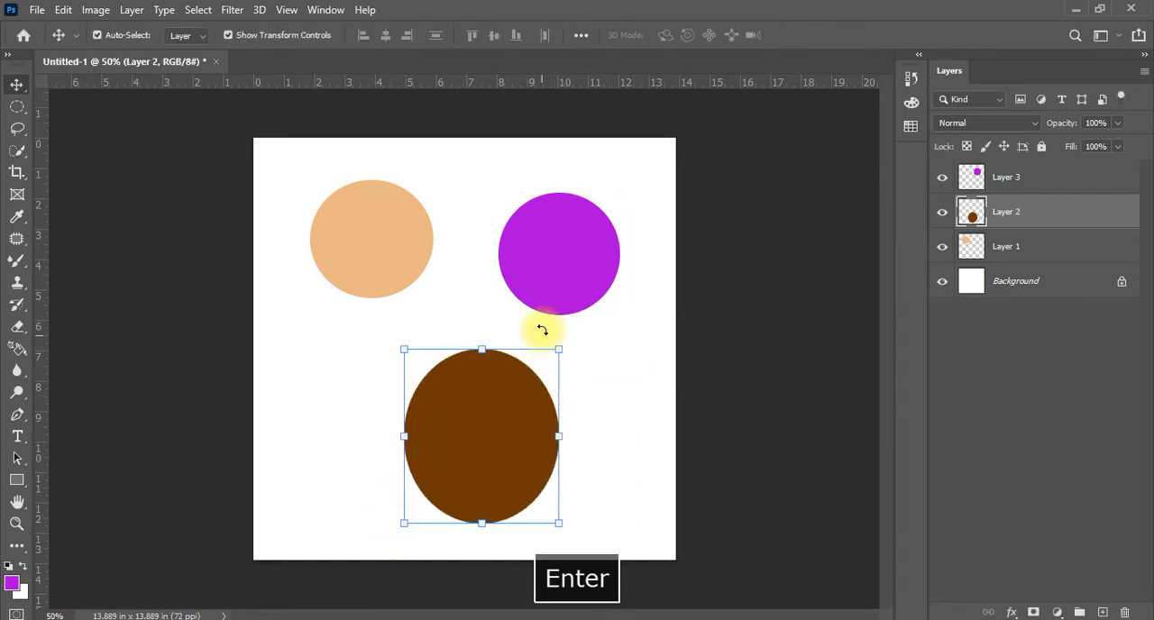
Select the purple circle on the canvas, stretch its left side outward to about 113.89% width and apply the transform
{"action": "left_click", "coordinate": [573, 270]}
{"action": "left_click", "coordinate": [471, 427]}
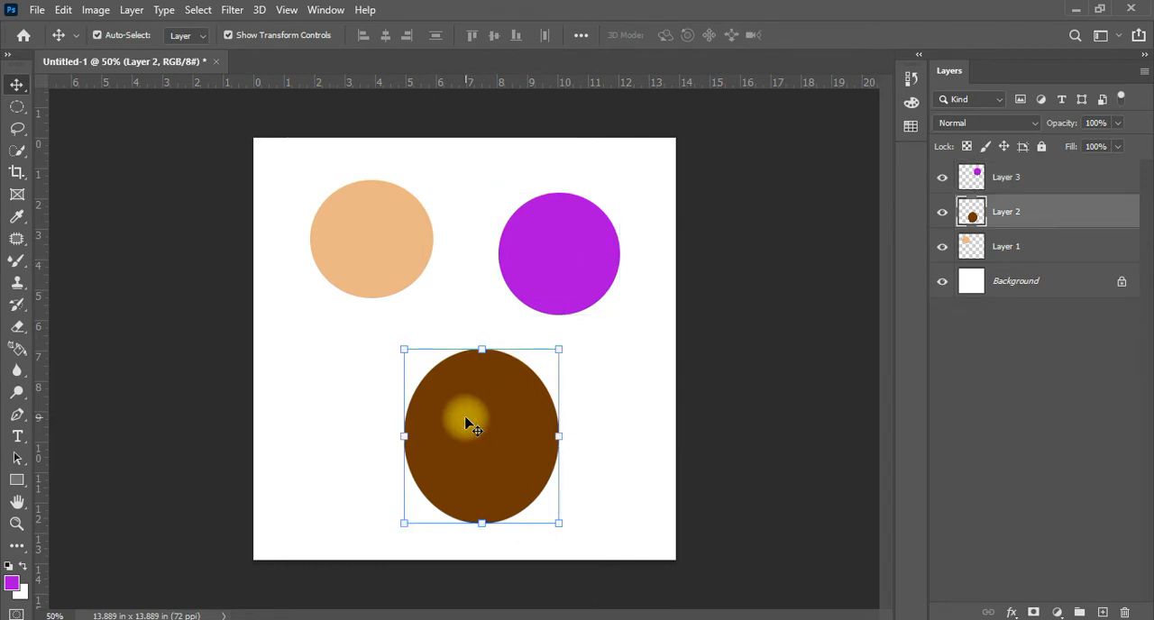
{"action": "left_click", "coordinate": [556, 255]}
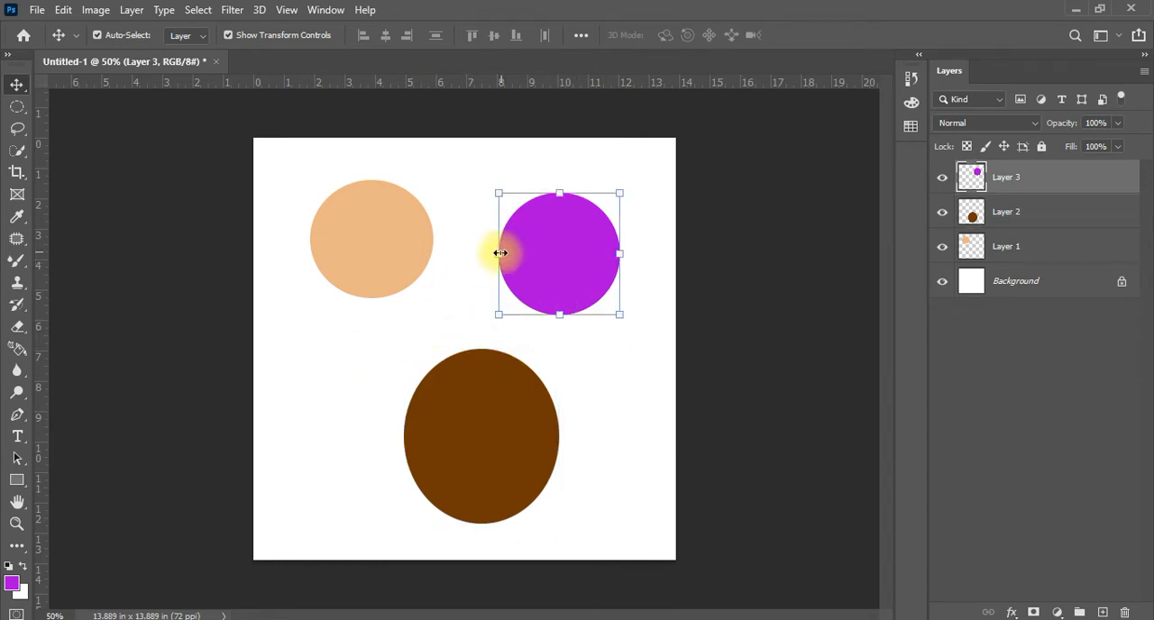
{"action": "left_click_drag", "start_coordinate": [495, 259], "coordinate": [475, 259]}
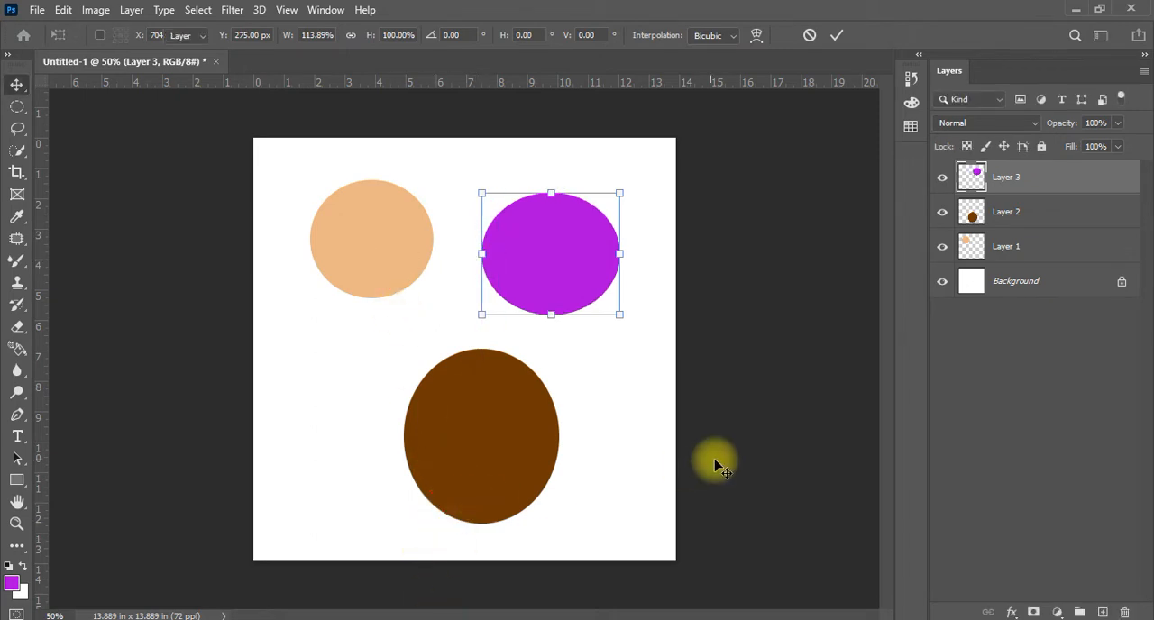
{"action": "key", "text": "Return"}
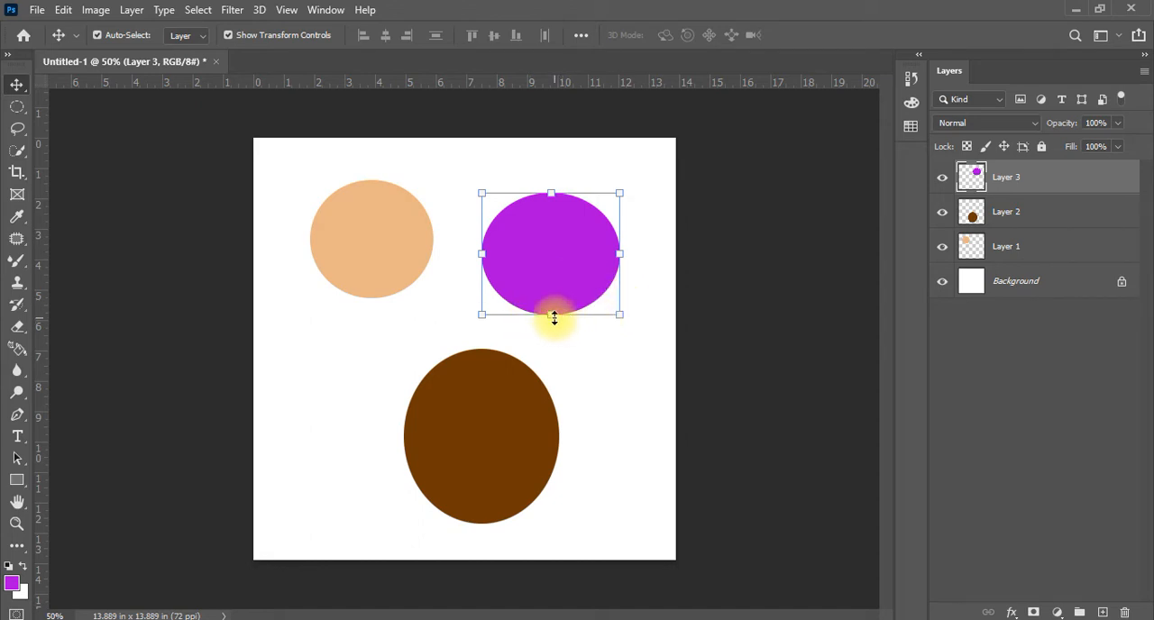
Stretch the purple oval to about 128.66% width and 172.41% height, reposition it near the canvas's upper right and apply the transform
{"action": "left_click_drag", "start_coordinate": [551, 317], "coordinate": [572, 349]}
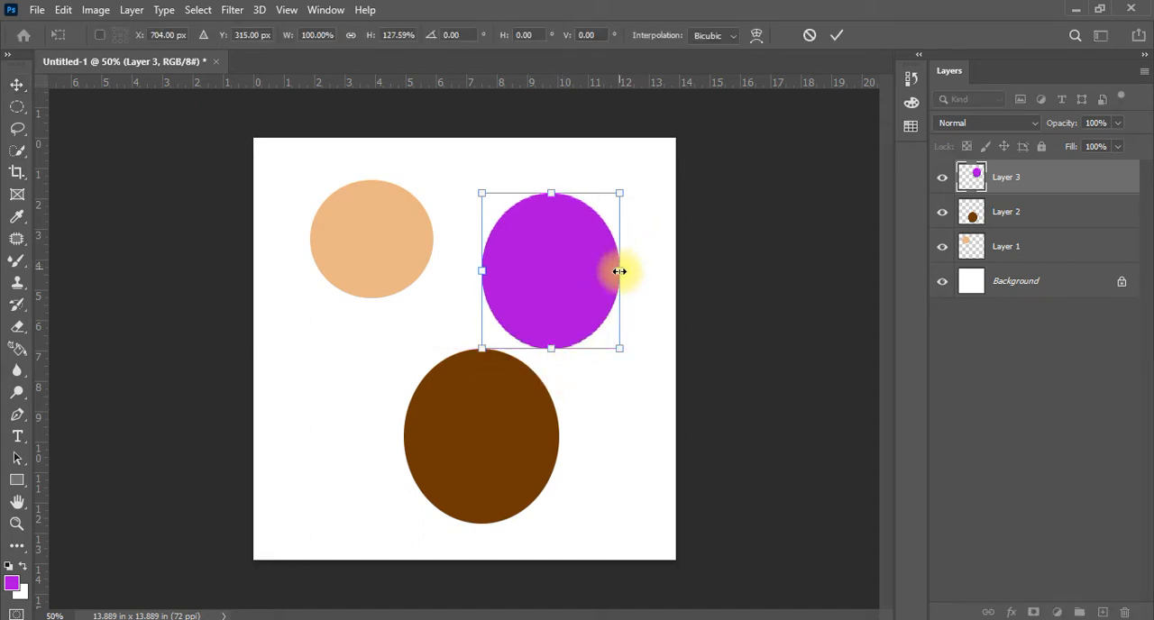
{"action": "left_click_drag", "start_coordinate": [620, 270], "coordinate": [659, 268]}
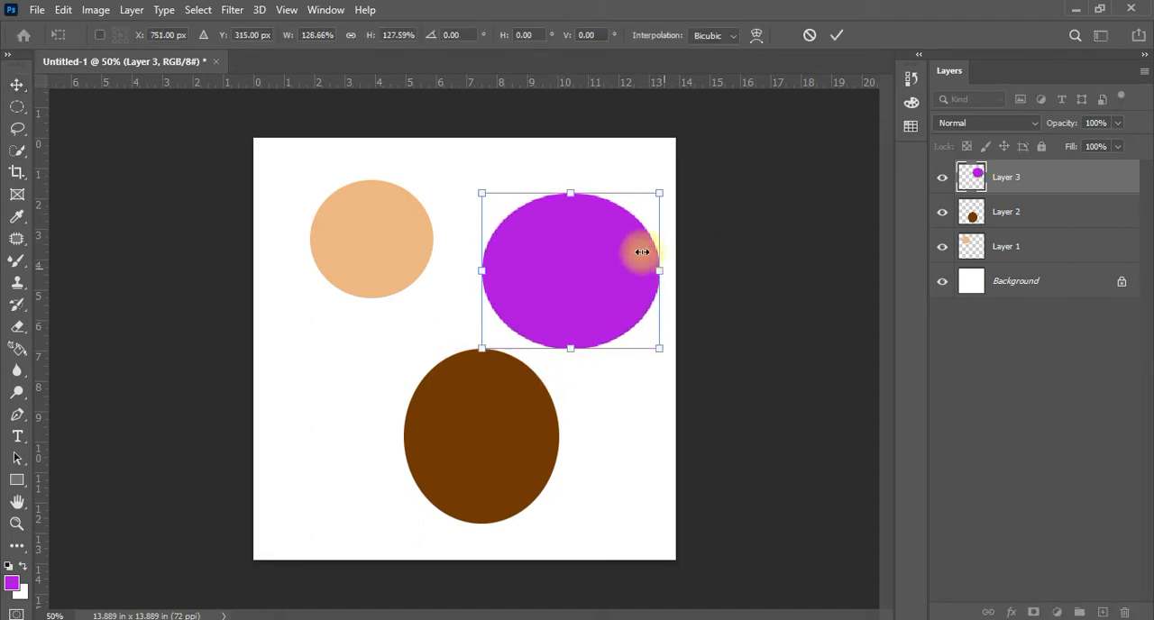
{"action": "left_click_drag", "start_coordinate": [572, 193], "coordinate": [572, 134]}
{"action": "left_click_drag", "start_coordinate": [572, 224], "coordinate": [572, 251]}
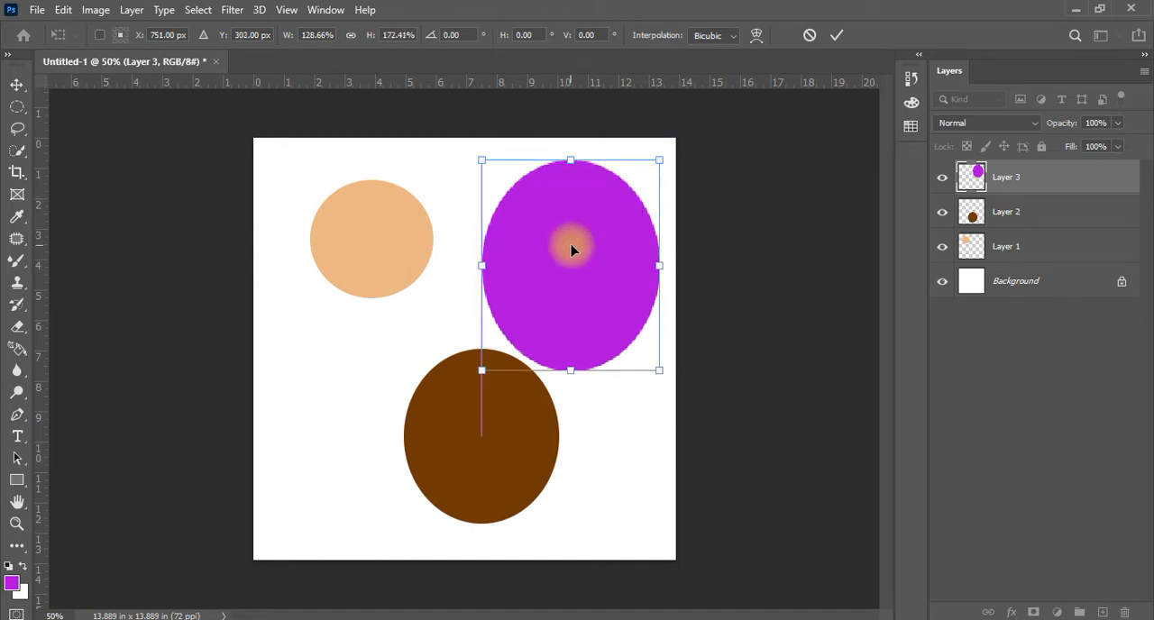
{"action": "key", "text": "Return"}
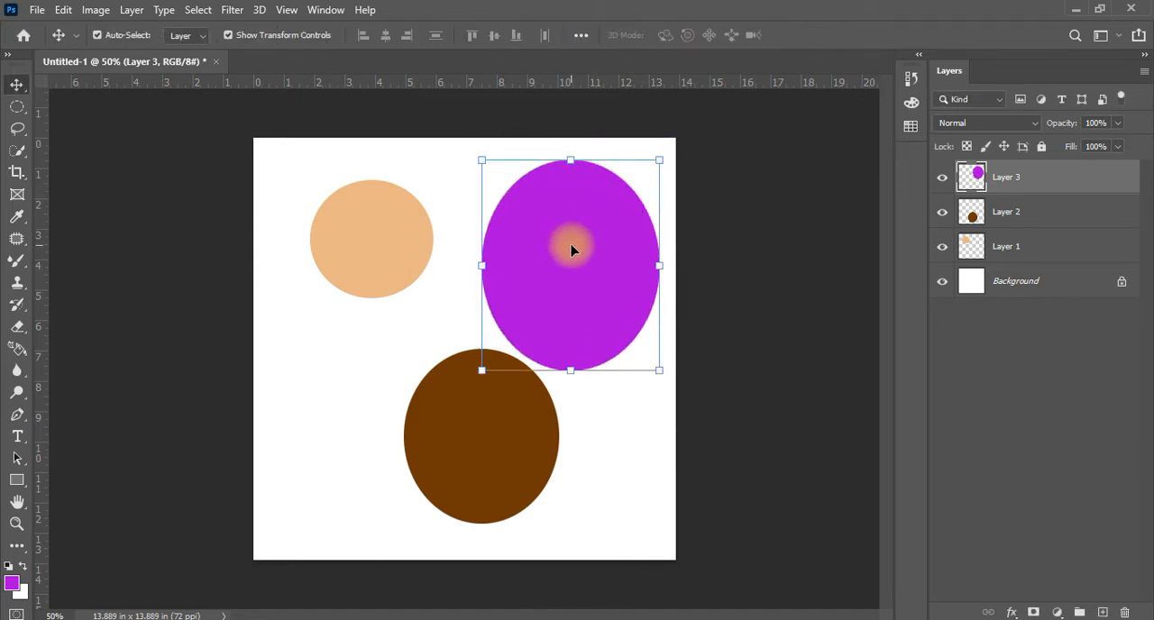
Select the brown, peach and purple shapes in turn, and open and close Free Transform on the purple oval without editing it
{"action": "left_click", "coordinate": [501, 455]}
{"action": "left_click", "coordinate": [343, 232]}
{"action": "left_click", "coordinate": [613, 291]}
{"action": "key", "text": "ctrl+t"}
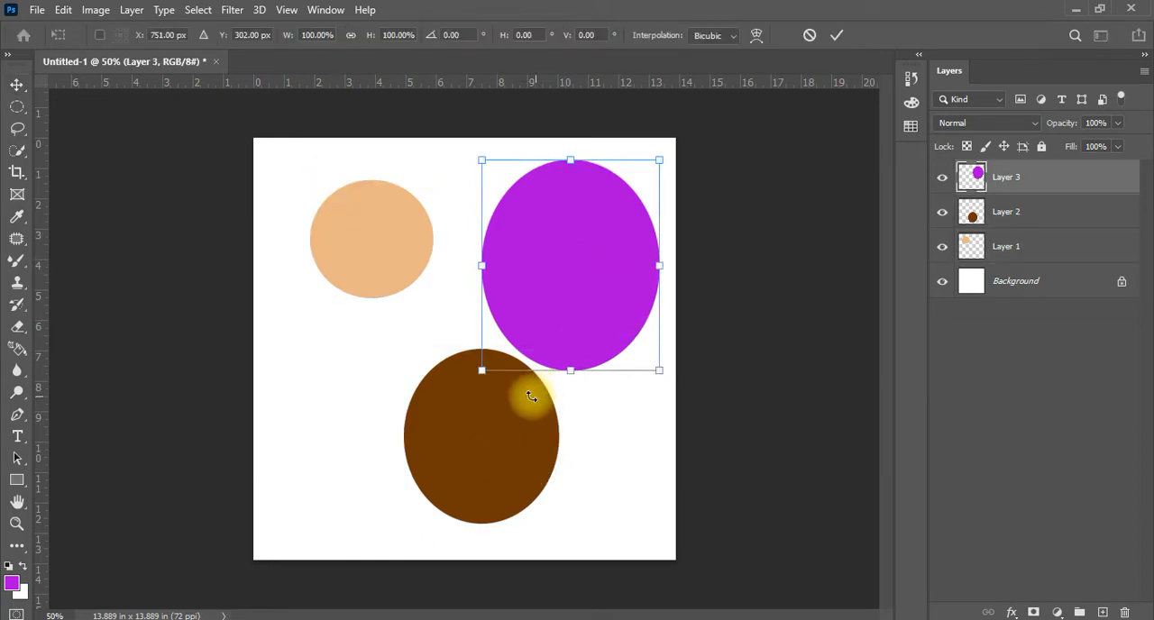
{"action": "key", "text": "Return"}
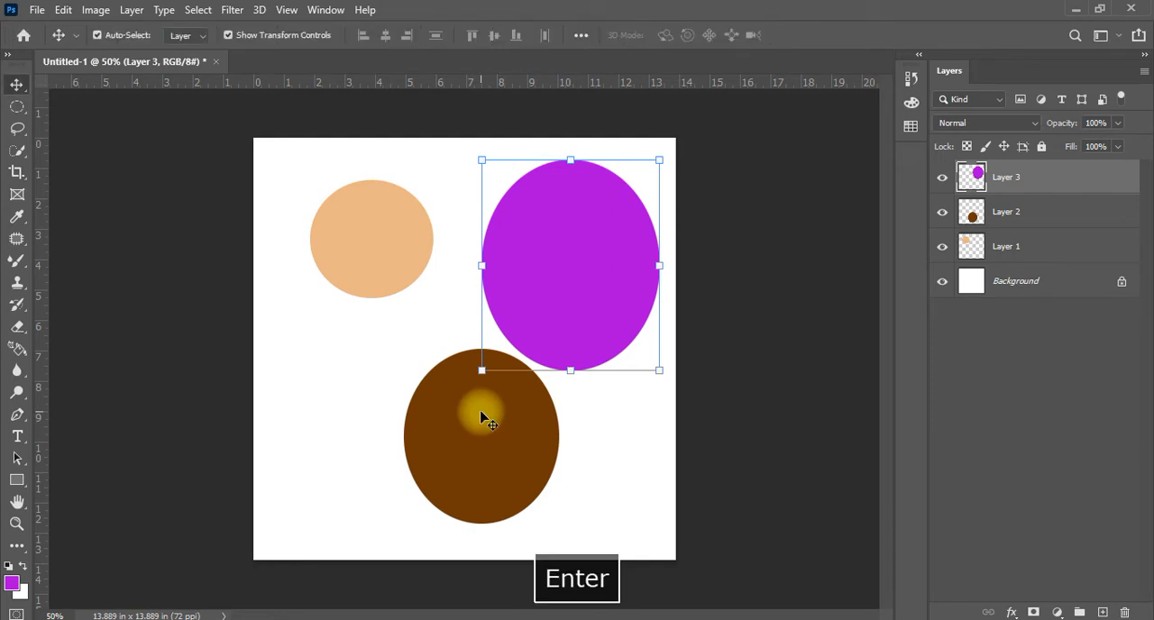
Stretch the brown oval to about 181.64% height, move it left so it overlaps the peach circle, and apply the transform
{"action": "left_click", "coordinate": [484, 417]}
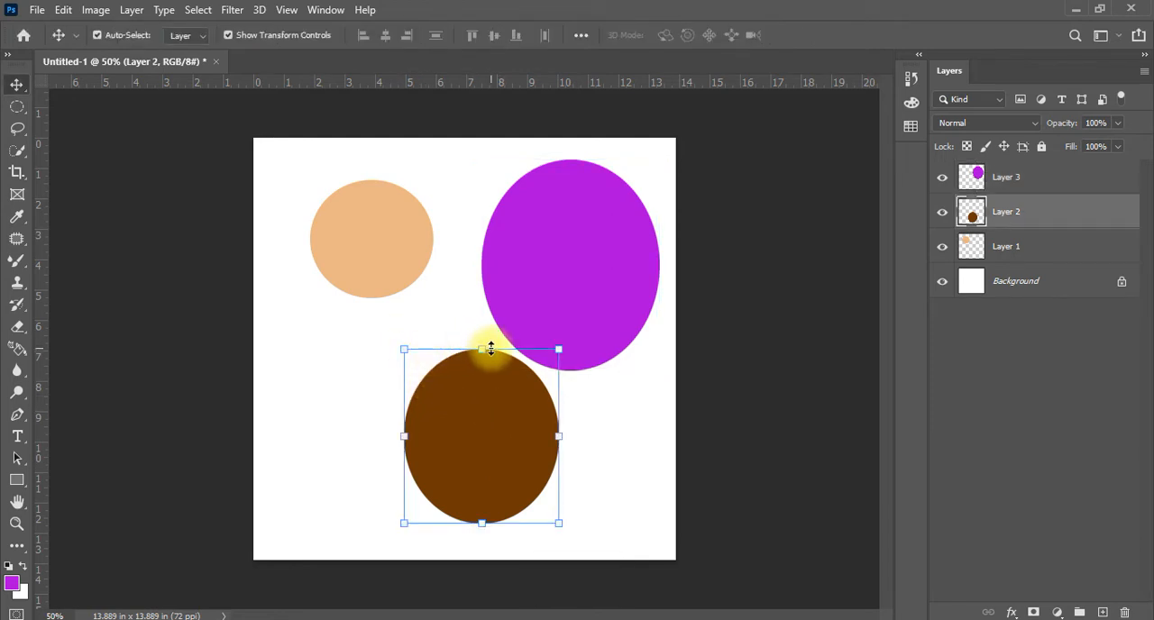
{"action": "left_click_drag", "start_coordinate": [490, 348], "coordinate": [518, 198]}
{"action": "left_click_drag", "start_coordinate": [464, 399], "coordinate": [381, 423]}
{"action": "left_click_drag", "start_coordinate": [420, 363], "coordinate": [518, 405]}
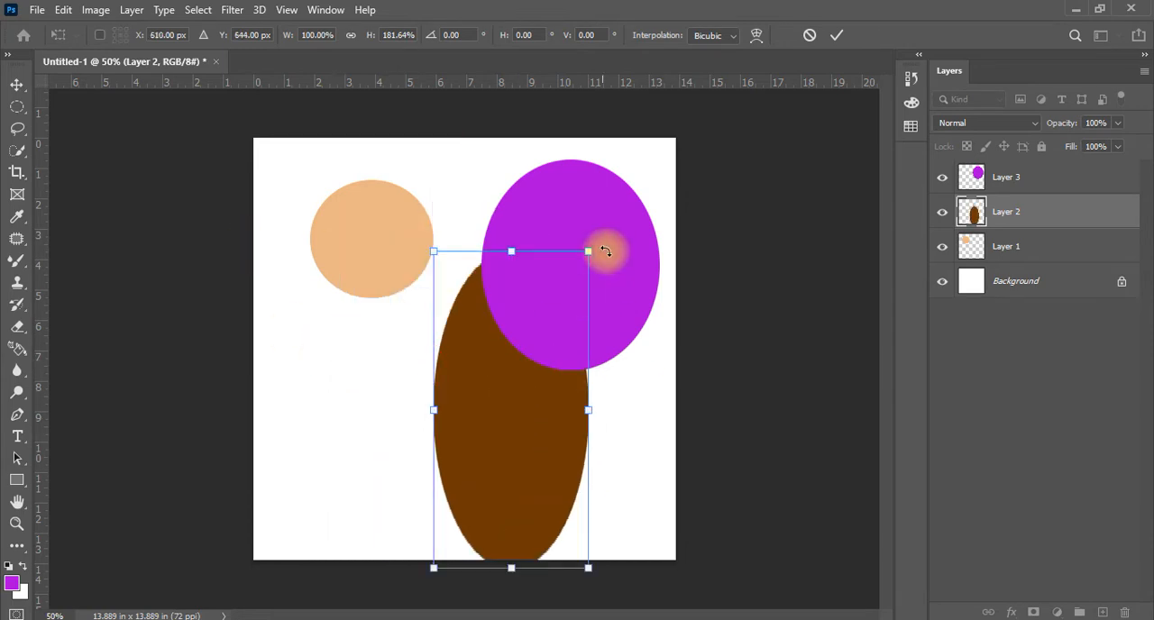
{"action": "left_click", "coordinate": [322, 215]}
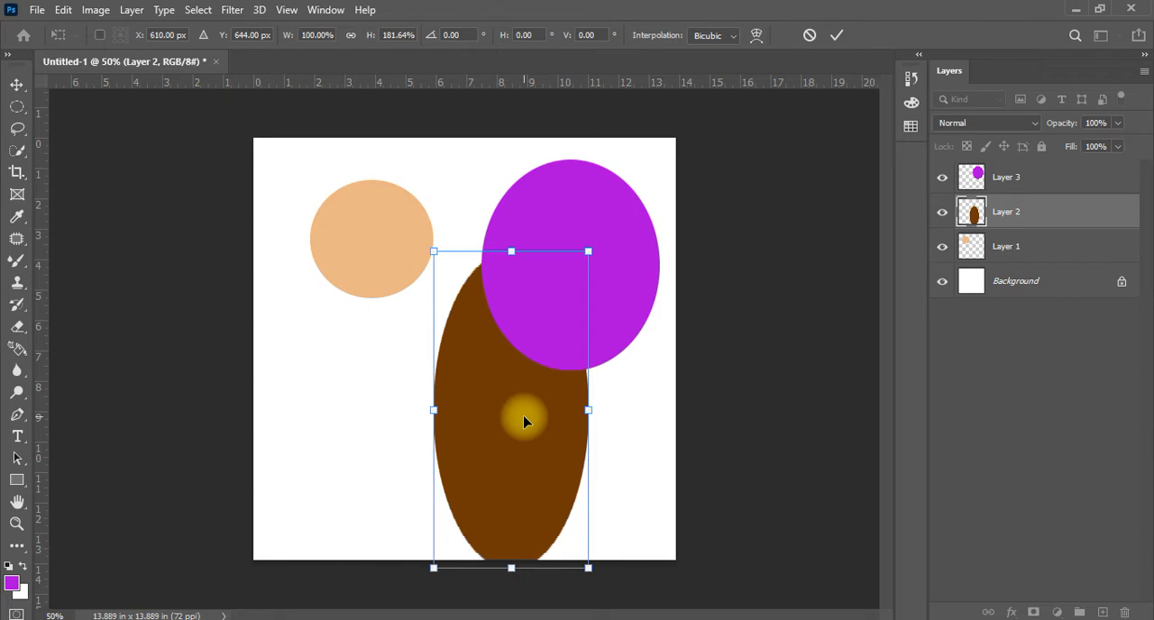
{"action": "left_click_drag", "start_coordinate": [523, 472], "coordinate": [431, 458]}
{"action": "key", "text": "Return"}
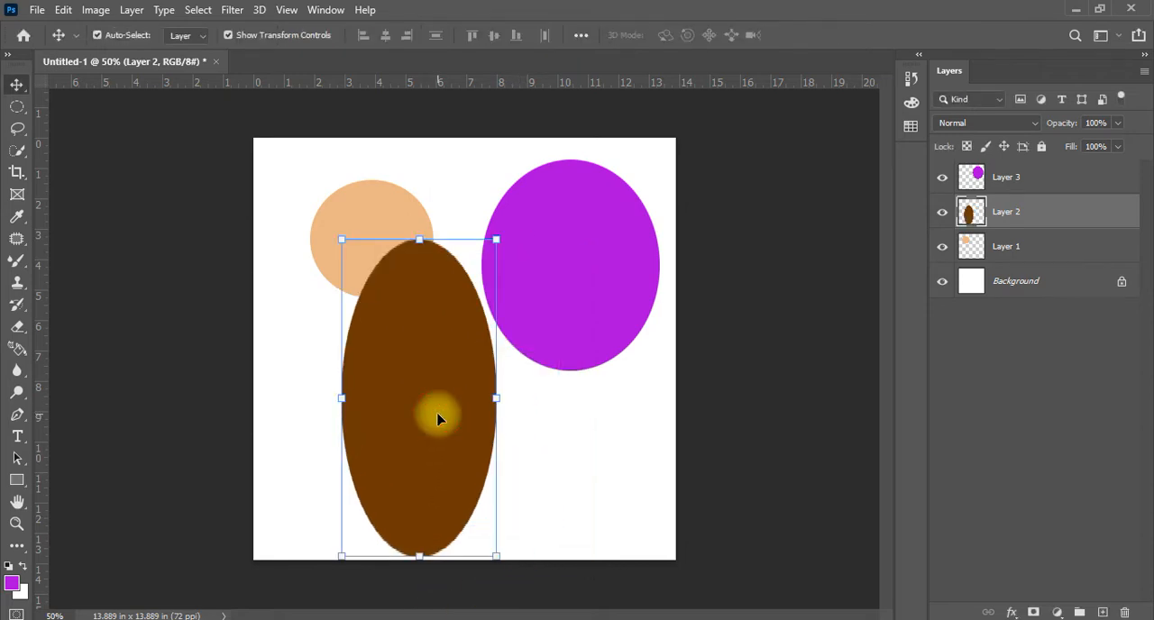
Move the purple oval to the canvas's right edge, the peach circle up-left and the brown oval slightly right and down
{"action": "mouse_move", "coordinate": [557, 266]}
{"action": "left_mouse_down"}
{"action": "mouse_move", "coordinate": [598, 258]}
{"action": "mouse_move", "coordinate": [577, 274]}
{"action": "left_mouse_up"}
{"action": "left_click_drag", "start_coordinate": [352, 225], "coordinate": [312, 198]}
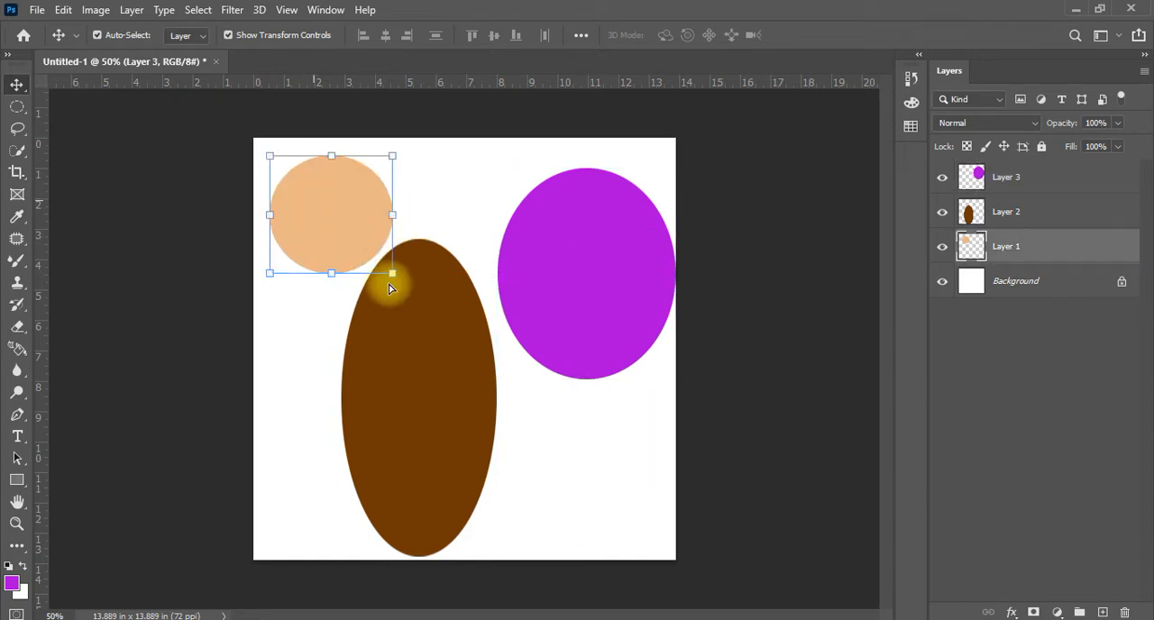
{"action": "left_click_drag", "start_coordinate": [415, 332], "coordinate": [442, 339]}
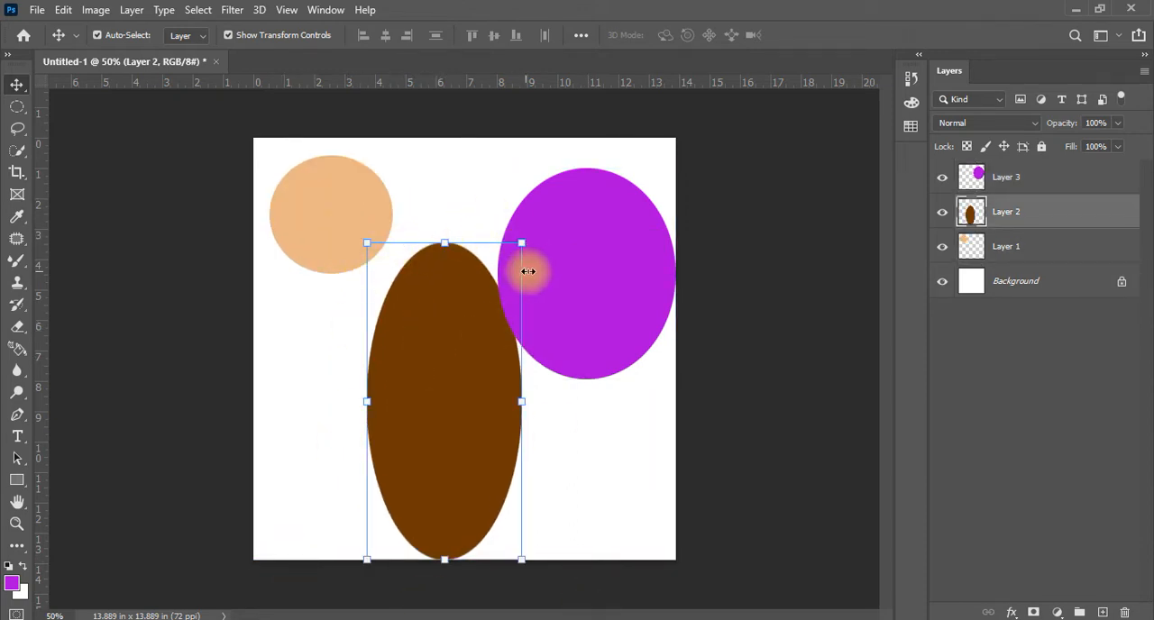
Turn off Show Transform Controls and move the brown oval about 0.8 inches left and 0.3 inches up
{"action": "left_click", "coordinate": [229, 36]}
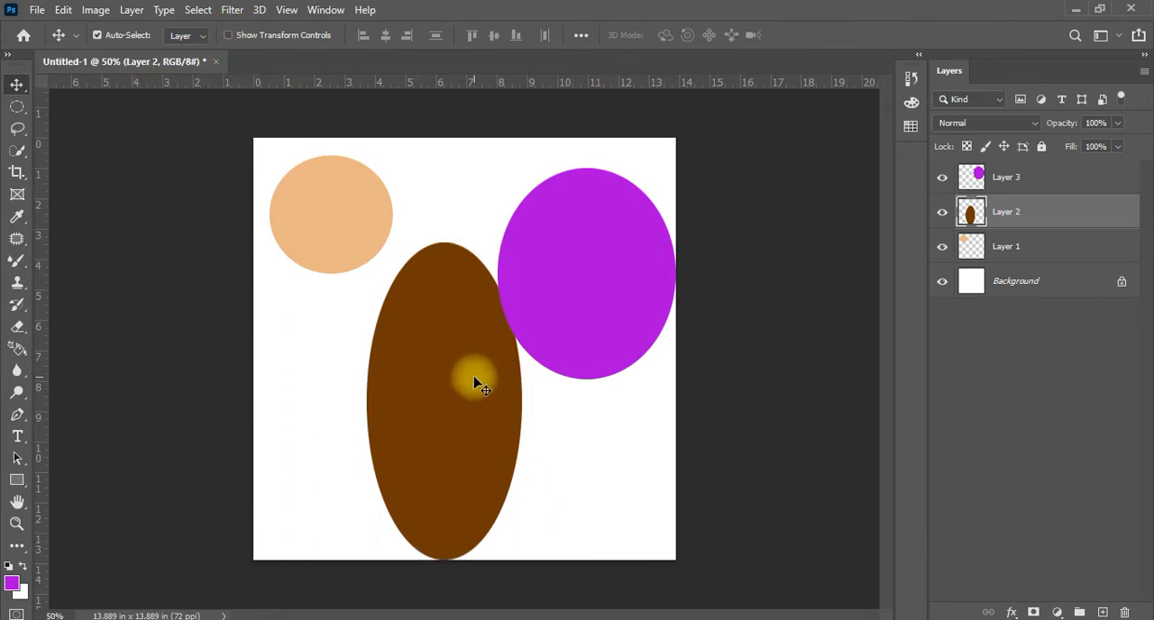
{"action": "mouse_move", "coordinate": [460, 399]}
{"action": "left_mouse_down"}
{"action": "mouse_move", "coordinate": [427, 379]}
{"action": "mouse_move", "coordinate": [440, 390]}
{"action": "left_mouse_up"}
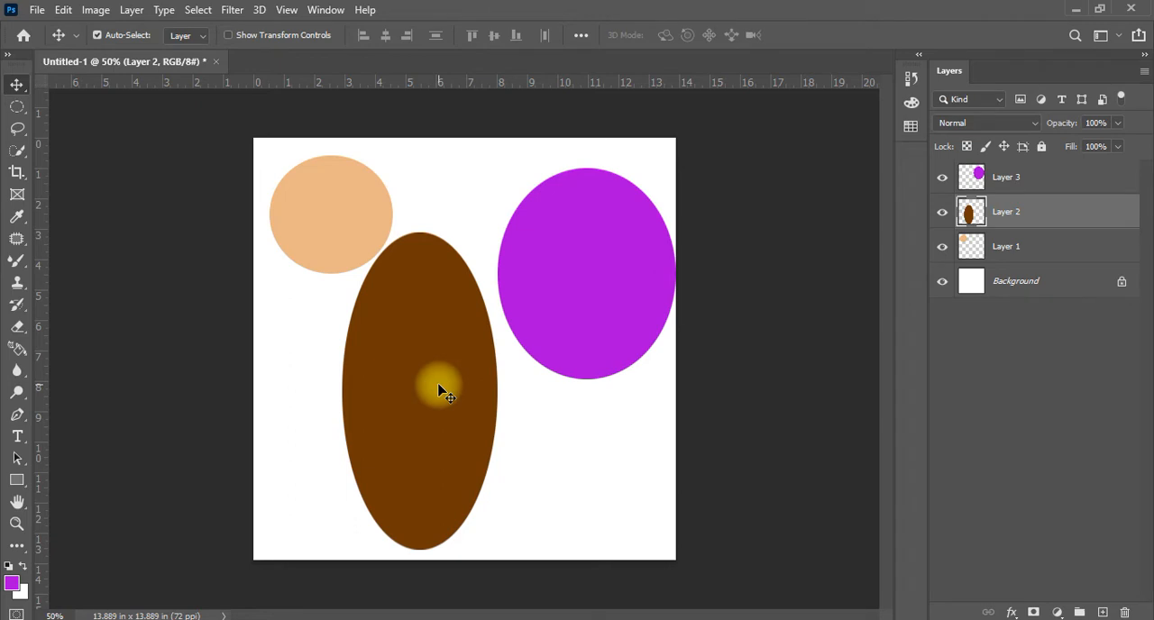
Free-transform the brown oval on Layer 2 to 207.07% width and 97.61% height, widening it on both sides, and apply the transform
{"action": "left_click", "coordinate": [1055, 220]}
{"action": "key", "text": "ctrl+t"}
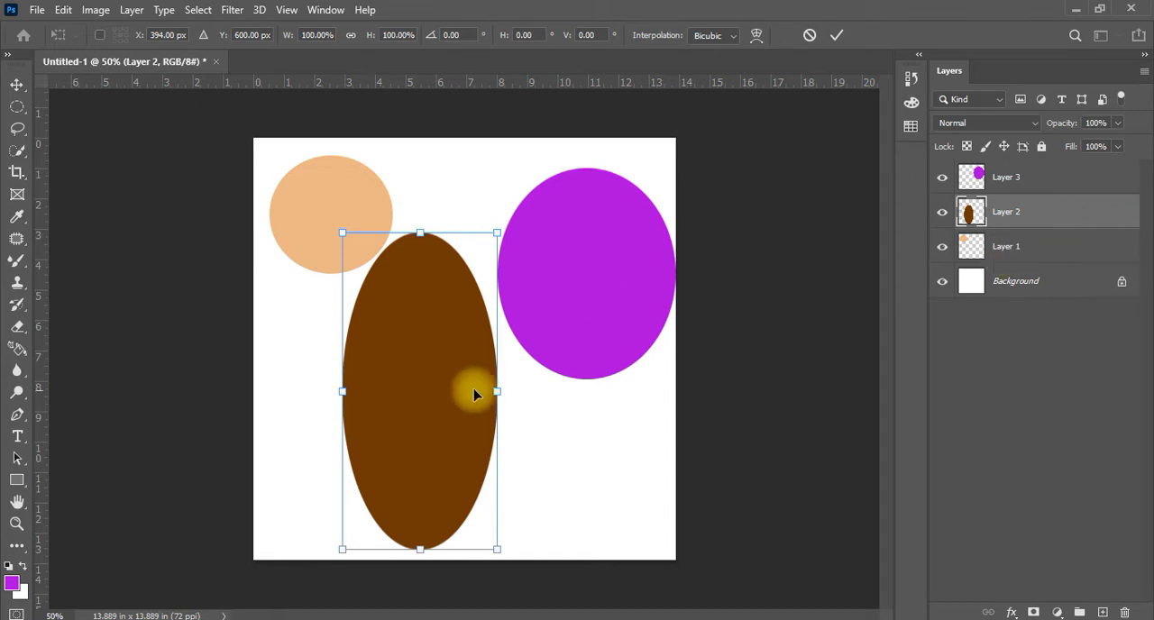
{"action": "left_click_drag", "start_coordinate": [497, 386], "coordinate": [575, 391]}
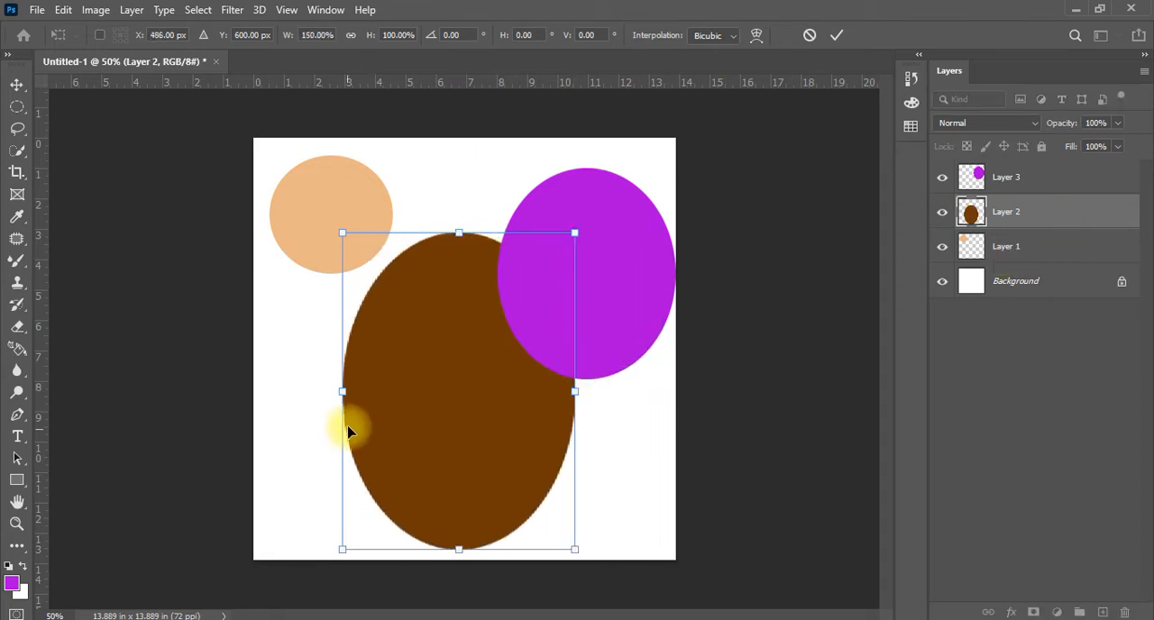
{"action": "left_click_drag", "start_coordinate": [342, 386], "coordinate": [254, 391]}
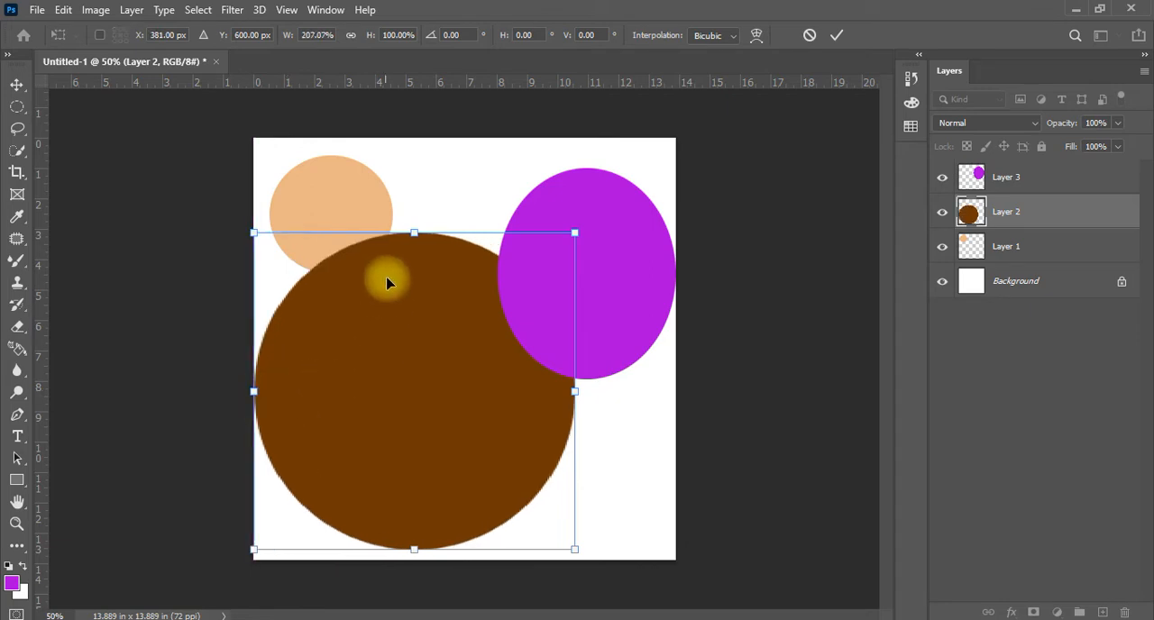
{"action": "left_click_drag", "start_coordinate": [416, 234], "coordinate": [416, 240]}
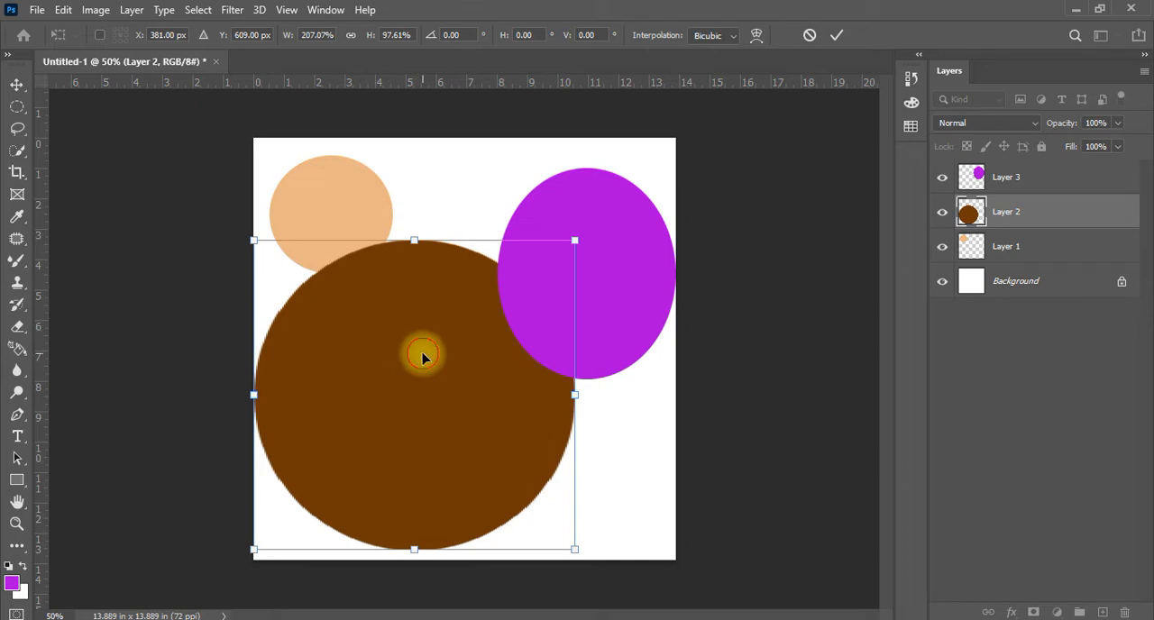
{"action": "double_click", "coordinate": [422, 358]}
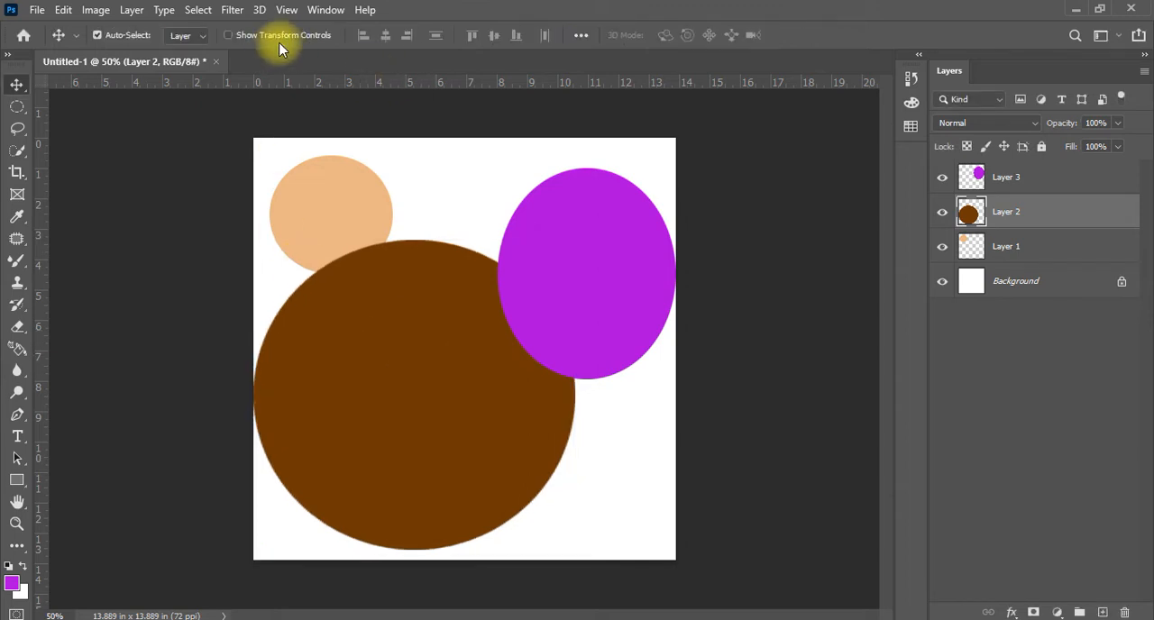
Turn on Show Transform Controls, enlarge the purple oval to 109.00% width and 103.20% height towards its lower left, and apply it
{"action": "left_click", "coordinate": [229, 35]}
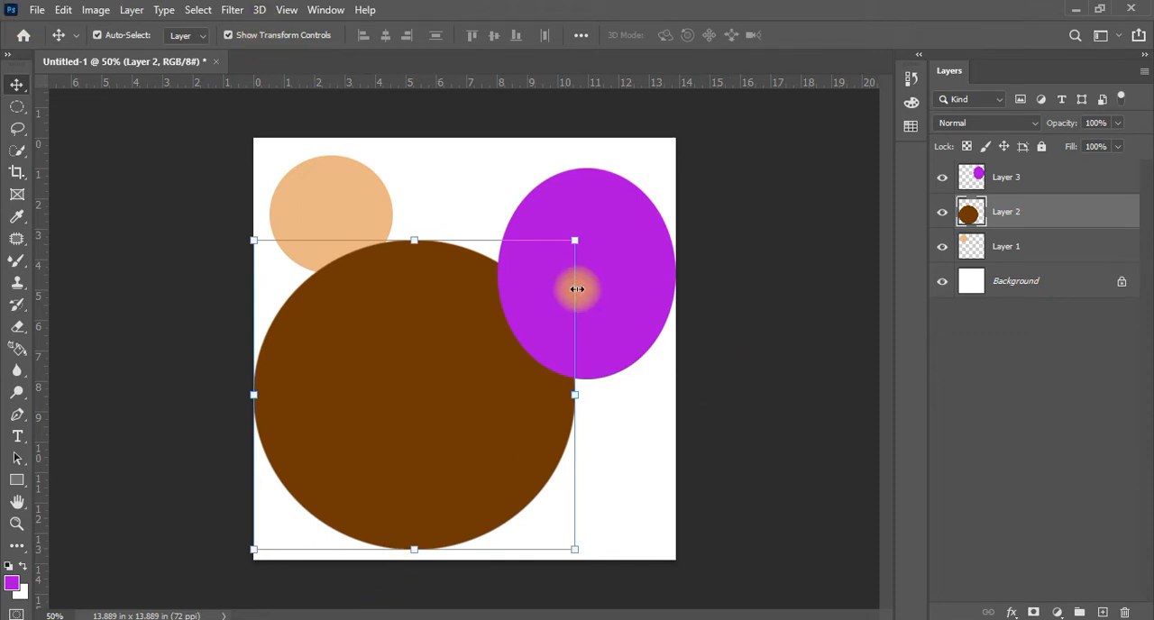
{"action": "left_click", "coordinate": [611, 229]}
{"action": "left_click_drag", "start_coordinate": [501, 385], "coordinate": [482, 386]}
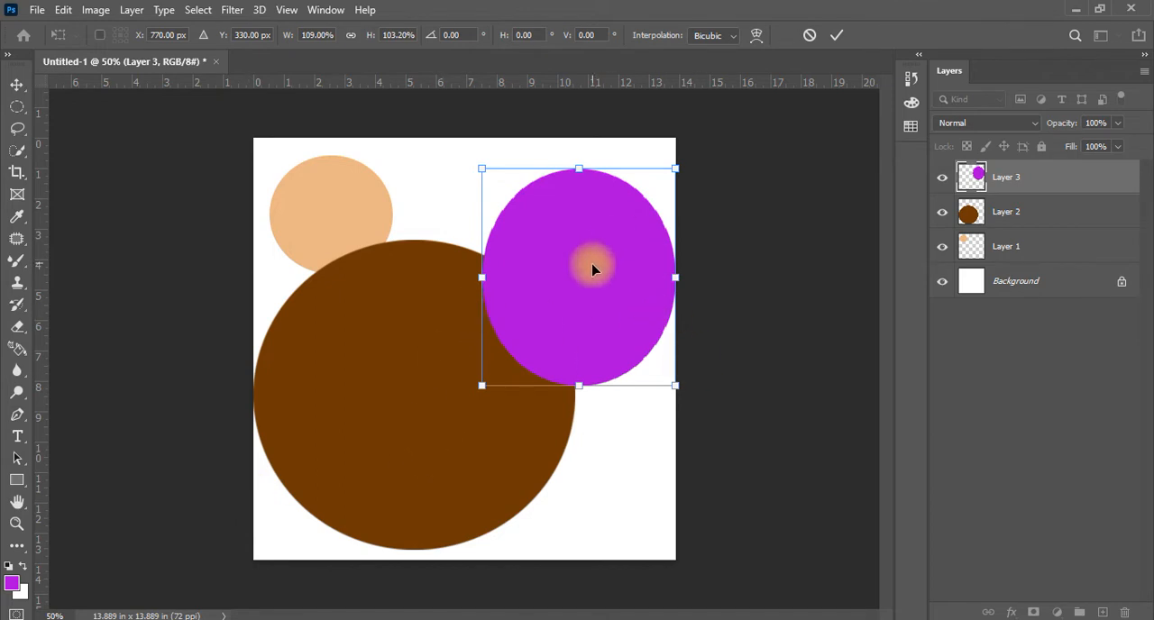
{"action": "key", "text": "Return"}
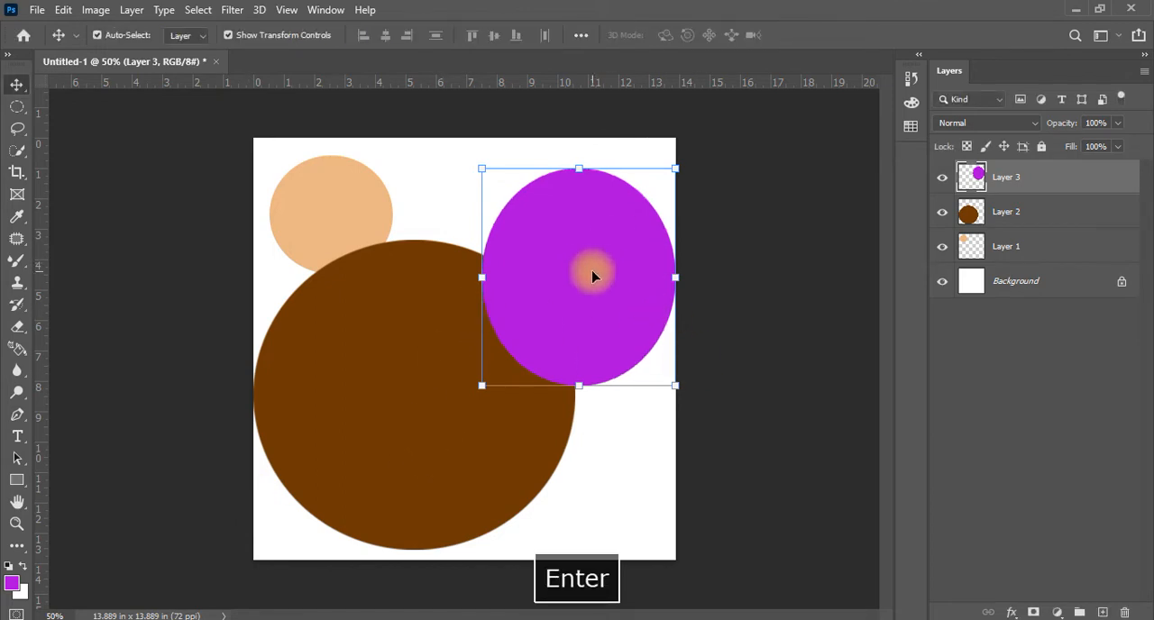
Turn off Show Transform Controls and move the purple oval about 0.9 inches left and 0.8 inches down
{"action": "left_click", "coordinate": [406, 349]}
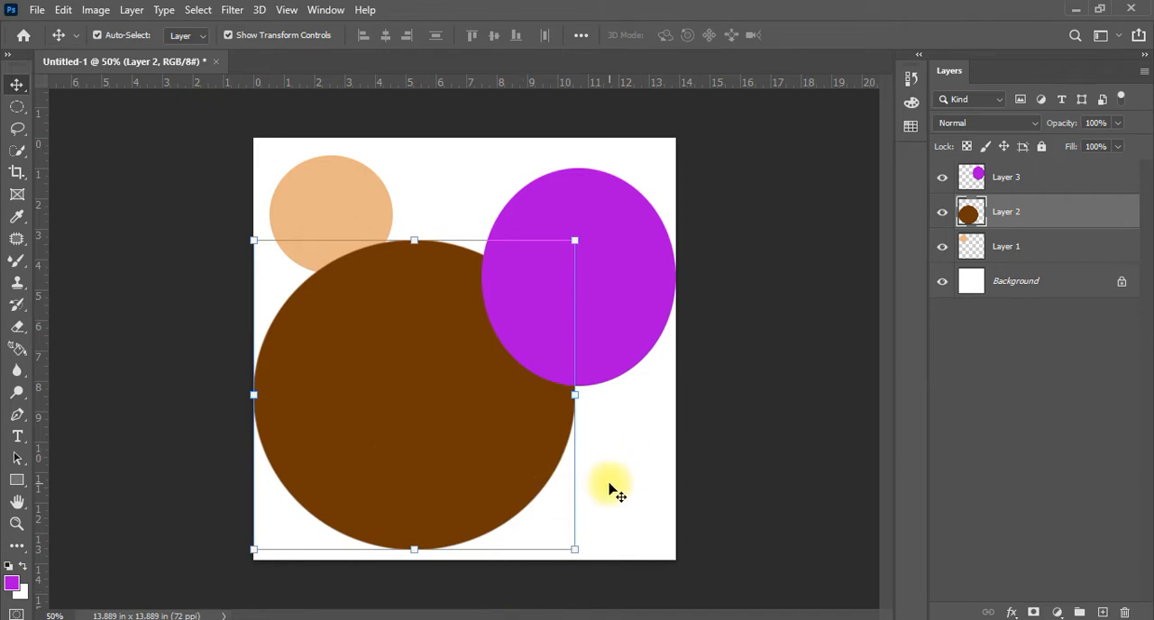
{"action": "left_click", "coordinate": [283, 40]}
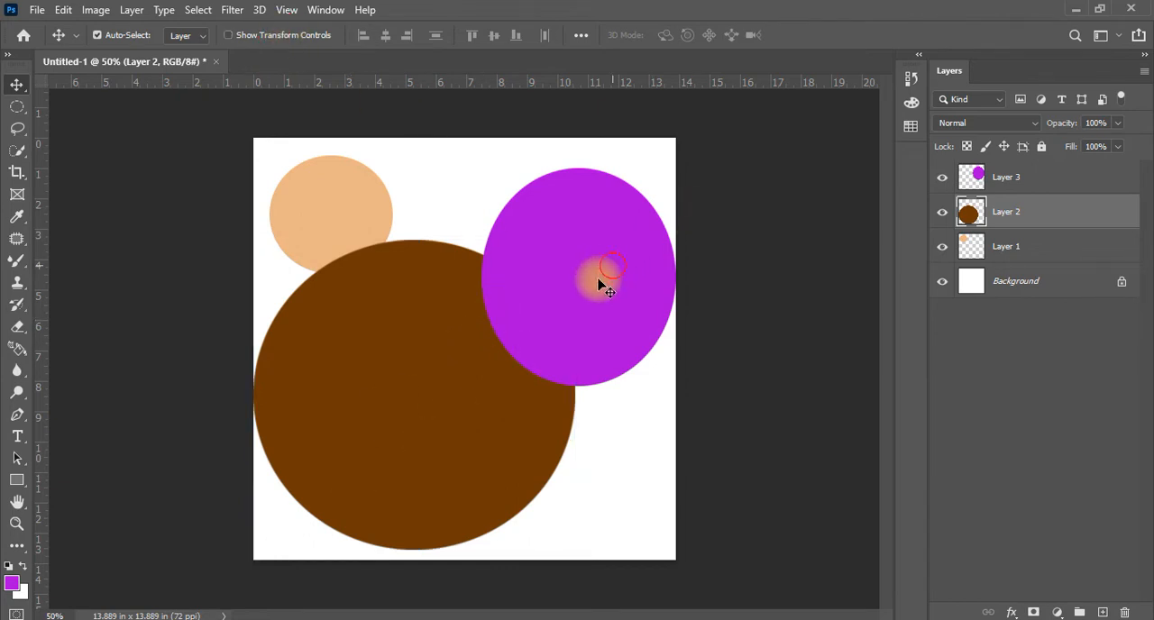
{"action": "left_click_drag", "start_coordinate": [611, 266], "coordinate": [586, 292]}
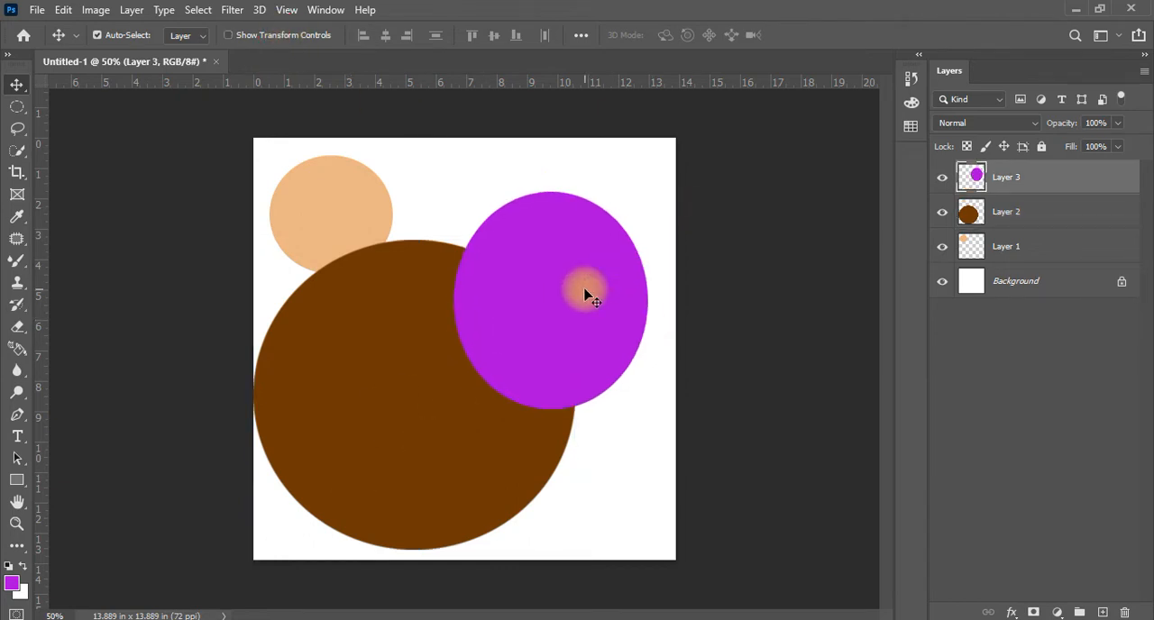
Move the purple oval to X 611 px, Y 351 px in Free Transform, apply it, and reposition the oval slightly right and up
{"action": "key", "text": "ctrl+t"}
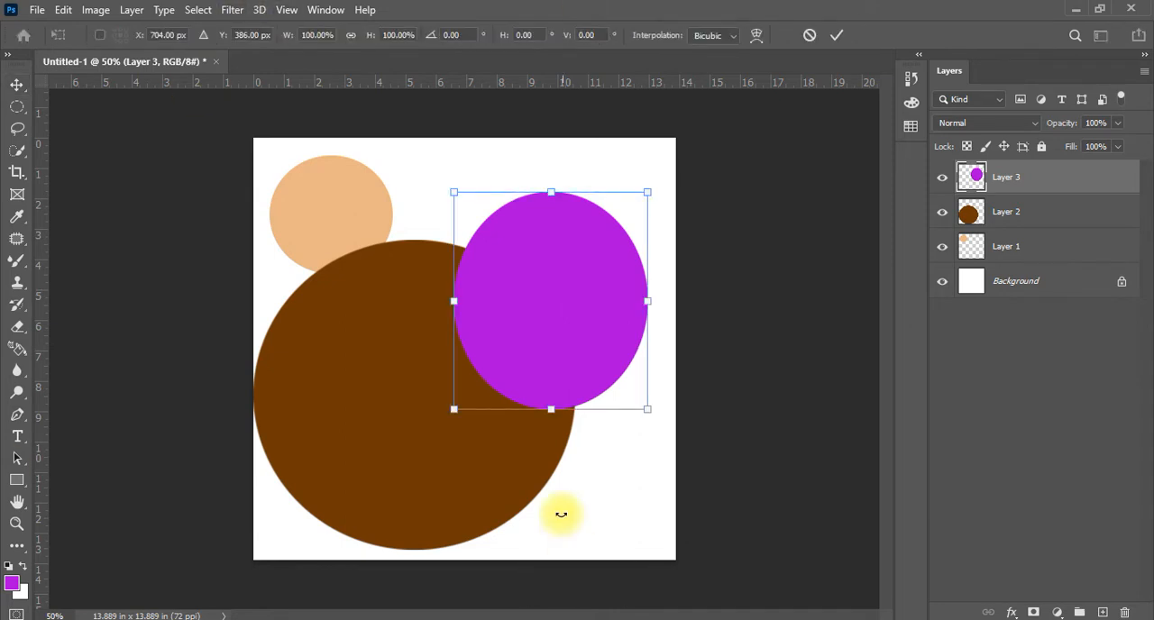
{"action": "left_click_drag", "start_coordinate": [562, 361], "coordinate": [523, 346]}
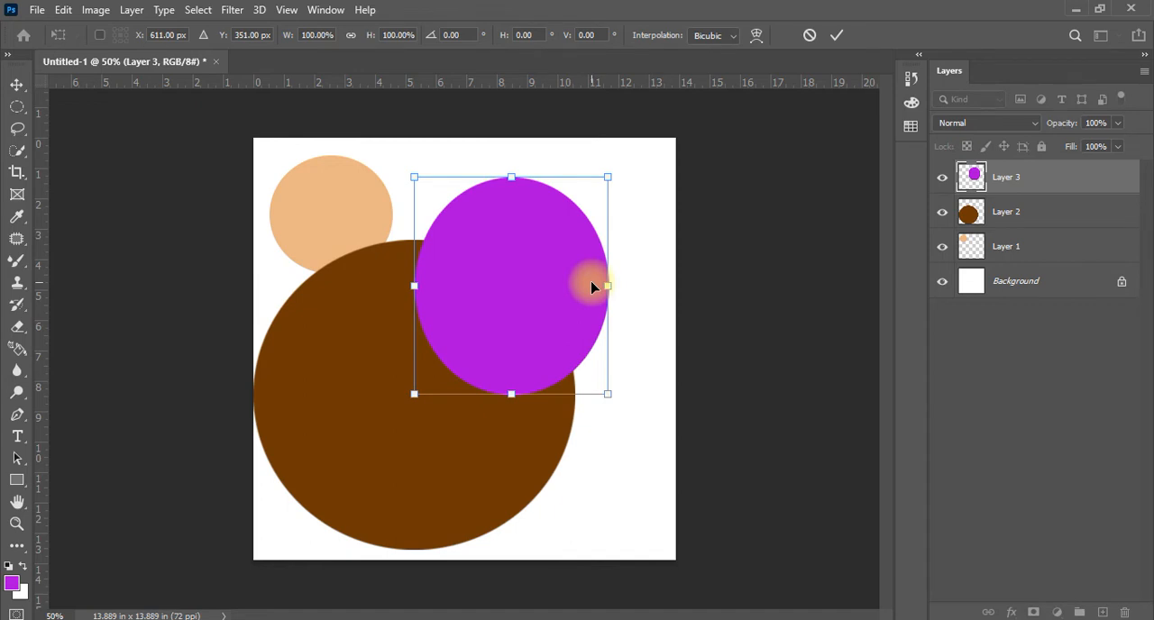
{"action": "key", "text": "Return"}
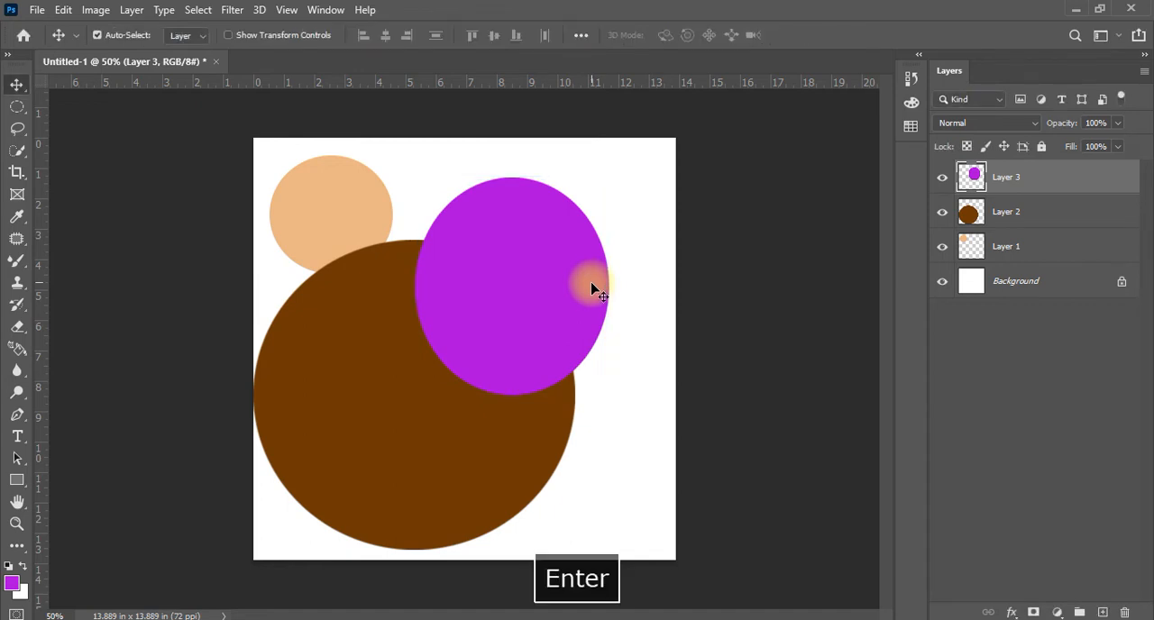
{"action": "left_click_drag", "start_coordinate": [593, 289], "coordinate": [536, 373]}
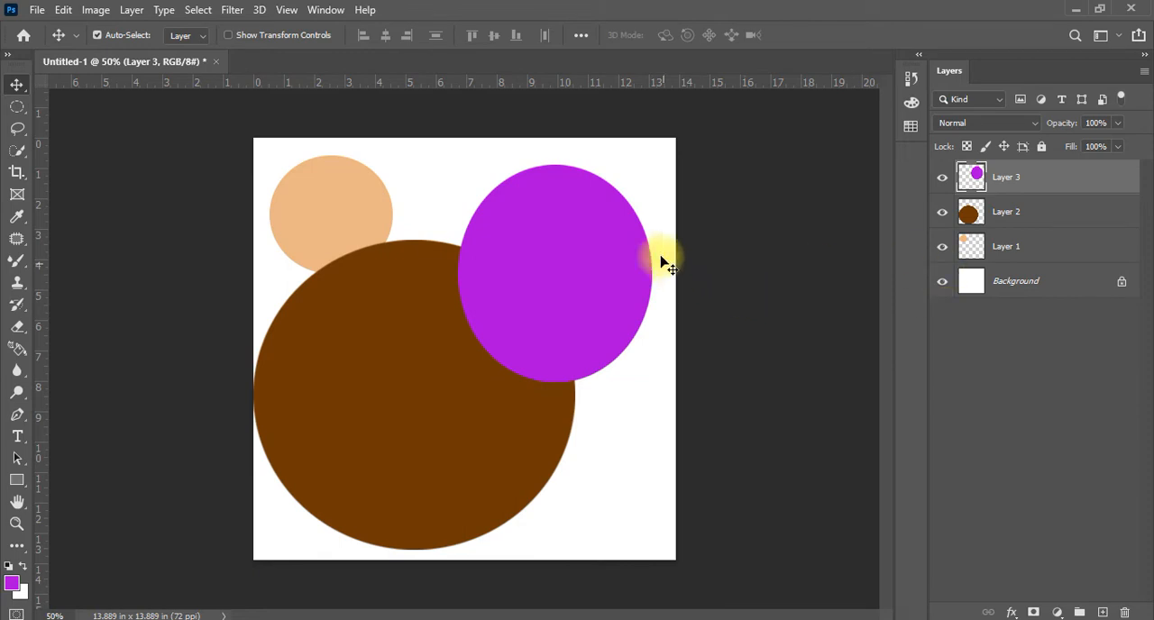
Free-transform the purple oval to 133.26% width and 117.83% height, shift it down and left, and undo a trial rotation of -13.70°
{"action": "key", "text": "ctrl+t"}
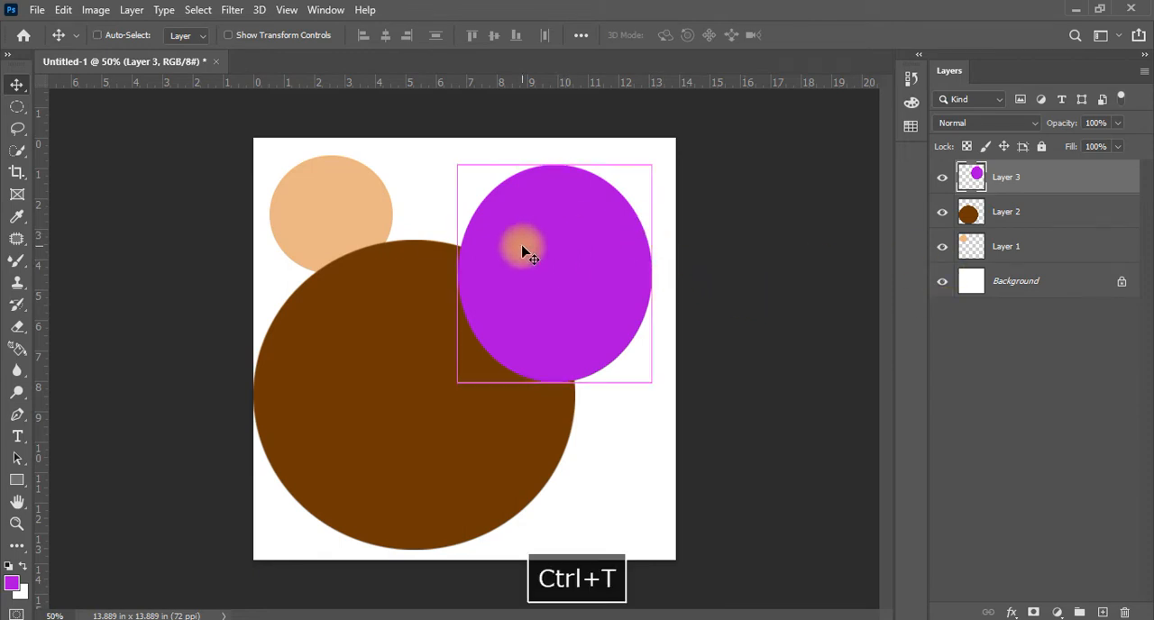
{"action": "left_click_drag", "start_coordinate": [457, 273], "coordinate": [391, 289]}
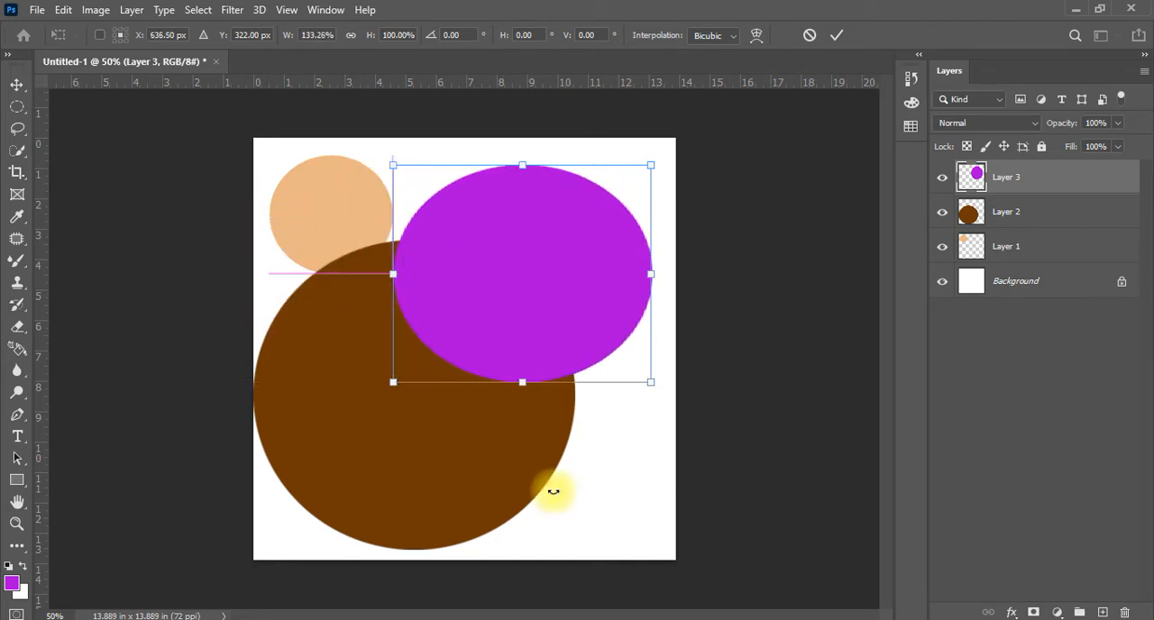
{"action": "left_click_drag", "start_coordinate": [526, 392], "coordinate": [544, 435]}
{"action": "mouse_move", "coordinate": [501, 331]}
{"action": "left_mouse_down"}
{"action": "mouse_move", "coordinate": [395, 433]}
{"action": "mouse_move", "coordinate": [523, 355]}
{"action": "mouse_move", "coordinate": [482, 343]}
{"action": "mouse_move", "coordinate": [521, 315]}
{"action": "mouse_move", "coordinate": [494, 333]}
{"action": "left_mouse_up"}
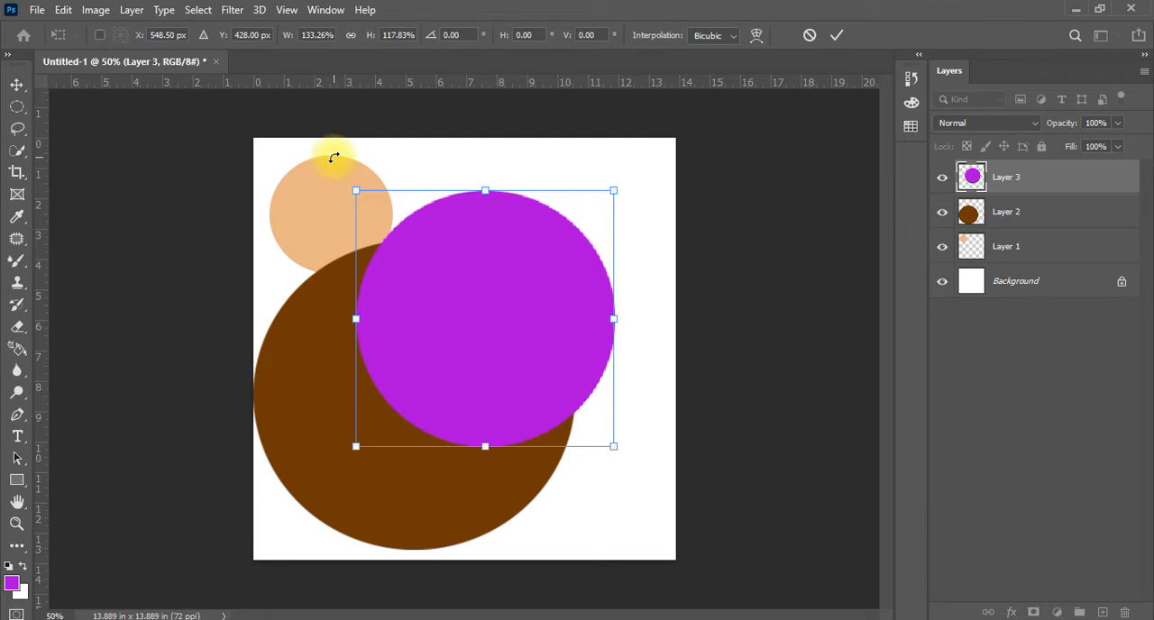
{"action": "left_click_drag", "start_coordinate": [333, 158], "coordinate": [300, 198]}
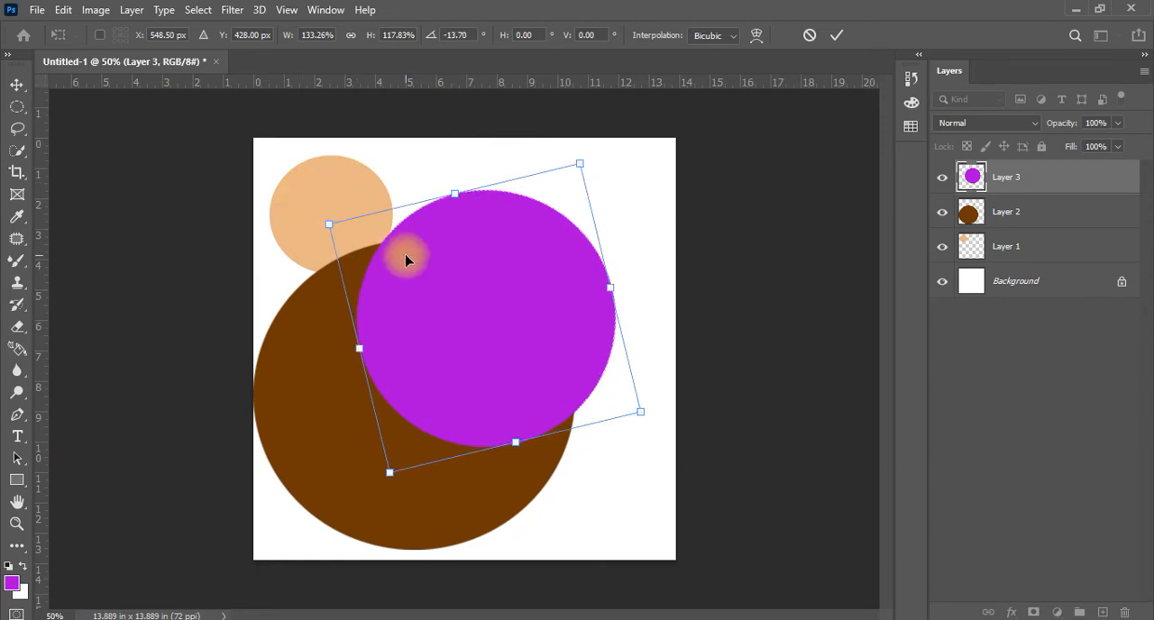
{"action": "key", "text": "ctrl+z"}
Stretch the purple circle to 168.22% height, move it to X 500.50 px, Y 500.00 px, and rotate it 57.29°
{"action": "left_click_drag", "start_coordinate": [484, 190], "coordinate": [499, 85]}
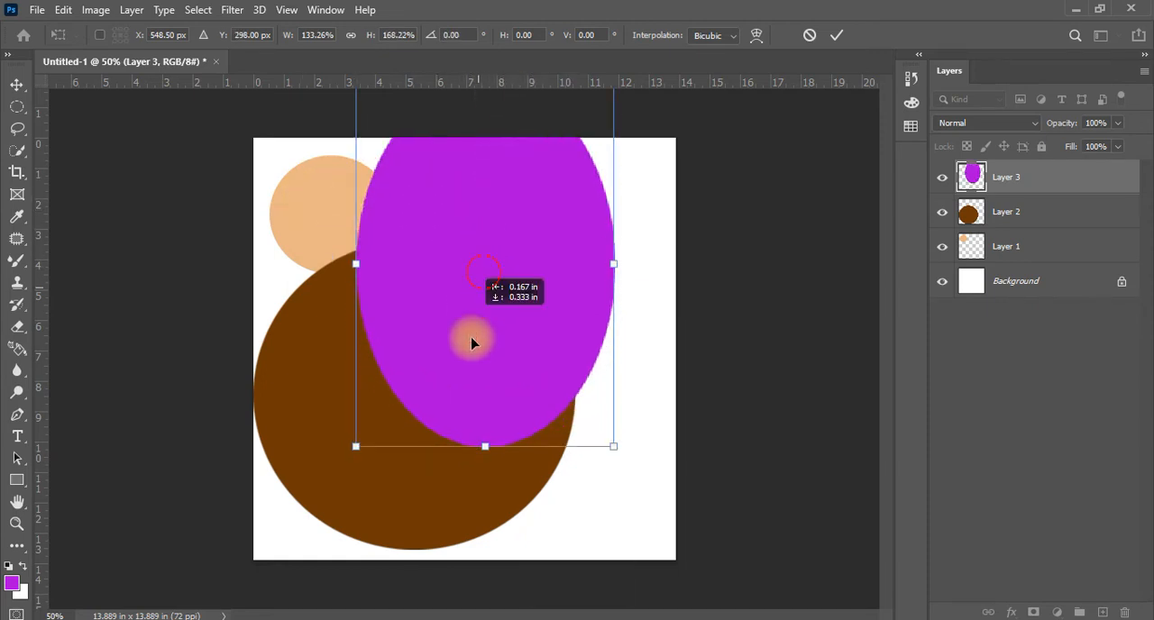
{"action": "left_click_drag", "start_coordinate": [472, 343], "coordinate": [467, 364]}
{"action": "left_click_drag", "start_coordinate": [623, 155], "coordinate": [654, 371]}
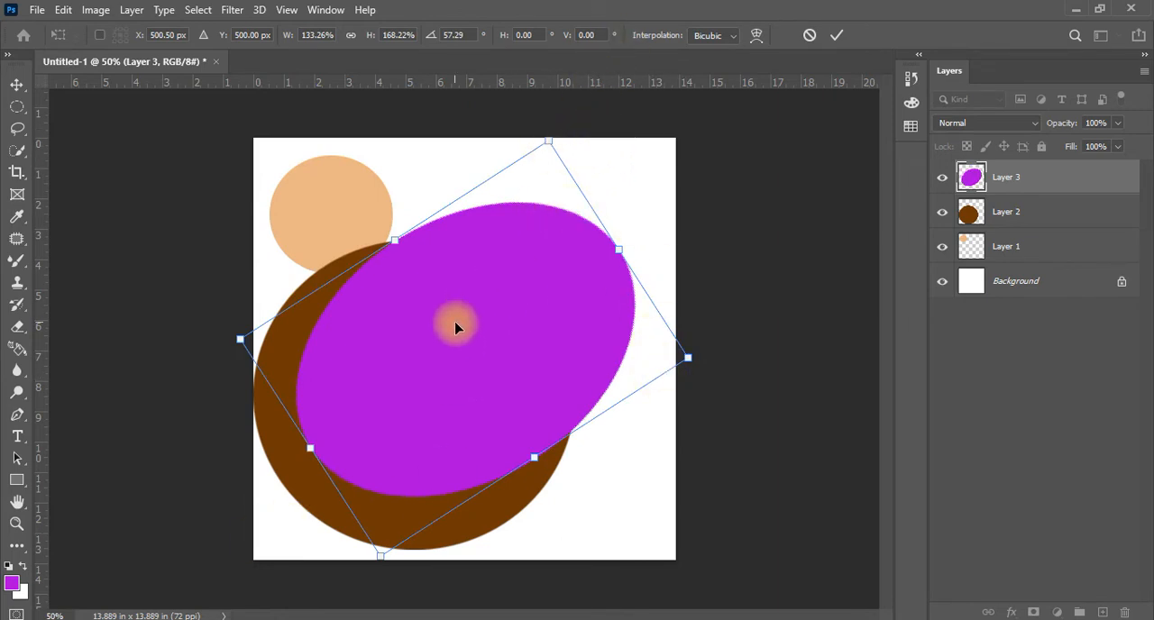
Shift the rotated purple oval left and enlarge it to 173.88% width and 171.68% height, with its rotation at 56.04°
{"action": "left_click_drag", "start_coordinate": [501, 336], "coordinate": [472, 339]}
{"action": "mouse_move", "coordinate": [591, 255]}
{"action": "left_mouse_down"}
{"action": "mouse_move", "coordinate": [631, 237]}
{"action": "mouse_move", "coordinate": [533, 268]}
{"action": "mouse_move", "coordinate": [489, 298]}
{"action": "mouse_move", "coordinate": [595, 240]}
{"action": "left_mouse_up"}
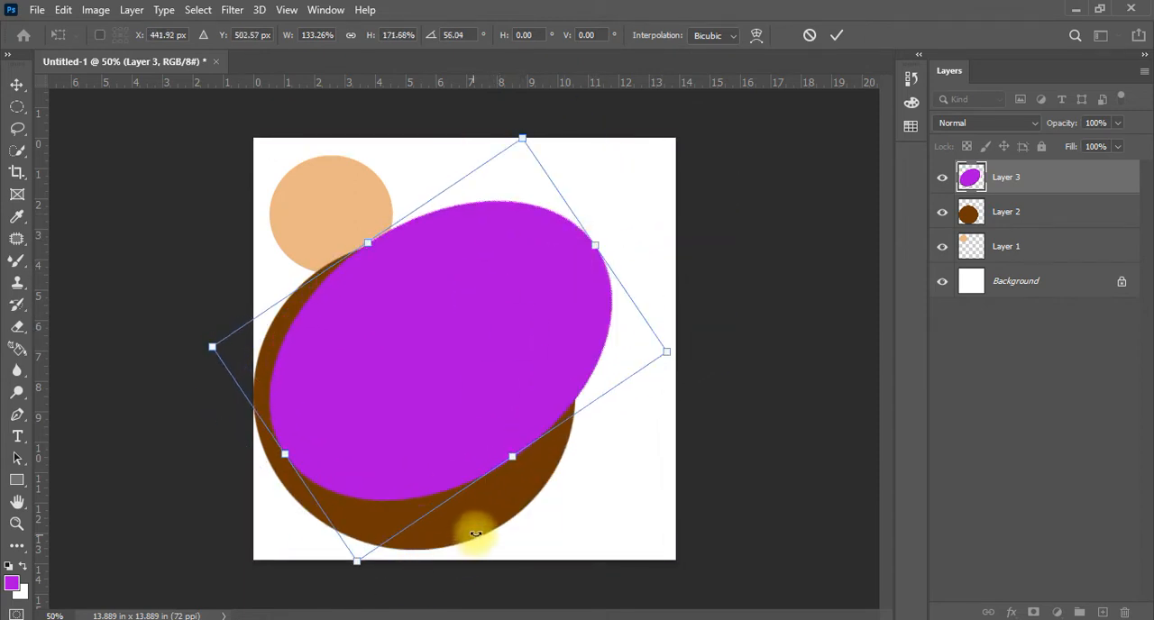
{"action": "left_click_drag", "start_coordinate": [511, 456], "coordinate": [590, 499]}
{"action": "mouse_move", "coordinate": [521, 378]}
{"action": "left_mouse_down"}
{"action": "mouse_move", "coordinate": [524, 402]}
{"action": "mouse_move", "coordinate": [517, 387]}
{"action": "left_mouse_up"}
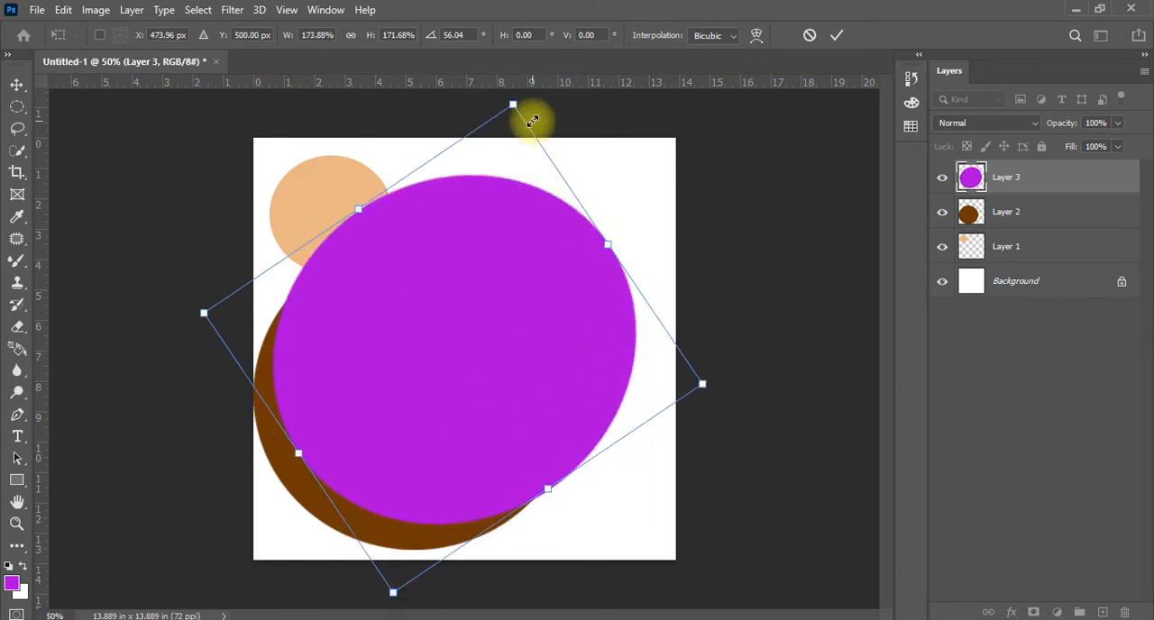
Shrink the purple shape, widen it into a round circle over the upper part of the brown circle, and apply the transform
{"action": "left_click_drag", "start_coordinate": [510, 106], "coordinate": [477, 337]}
{"action": "left_click_drag", "start_coordinate": [443, 471], "coordinate": [491, 316]}
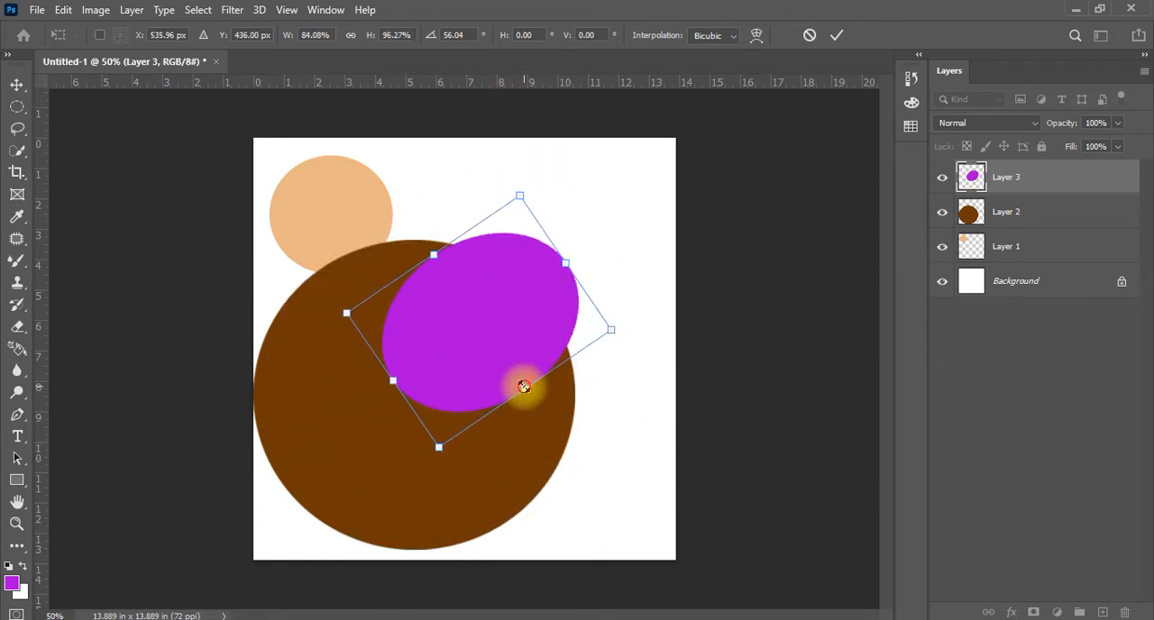
{"action": "left_click_drag", "start_coordinate": [525, 389], "coordinate": [562, 414]}
{"action": "left_click_drag", "start_coordinate": [472, 362], "coordinate": [434, 369]}
{"action": "key", "text": "Return"}
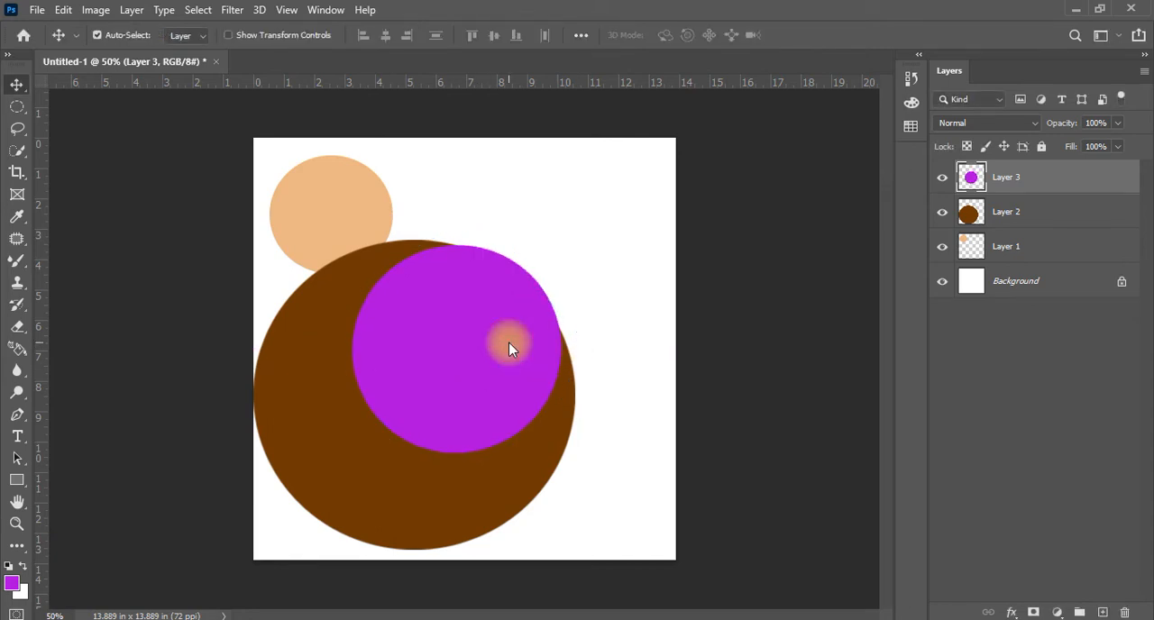
Compare the context options offered on the purple circle during Free Transform with those offered outside it, without choosing any
{"action": "key", "text": "ctrl+t"}
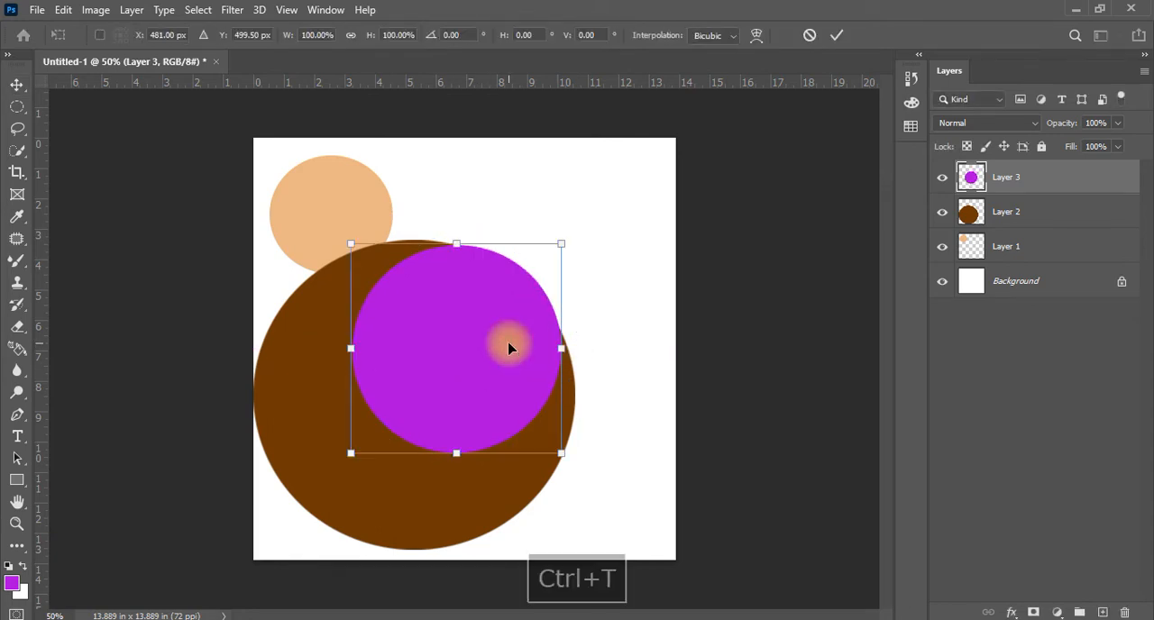
{"action": "right_click", "coordinate": [499, 313]}
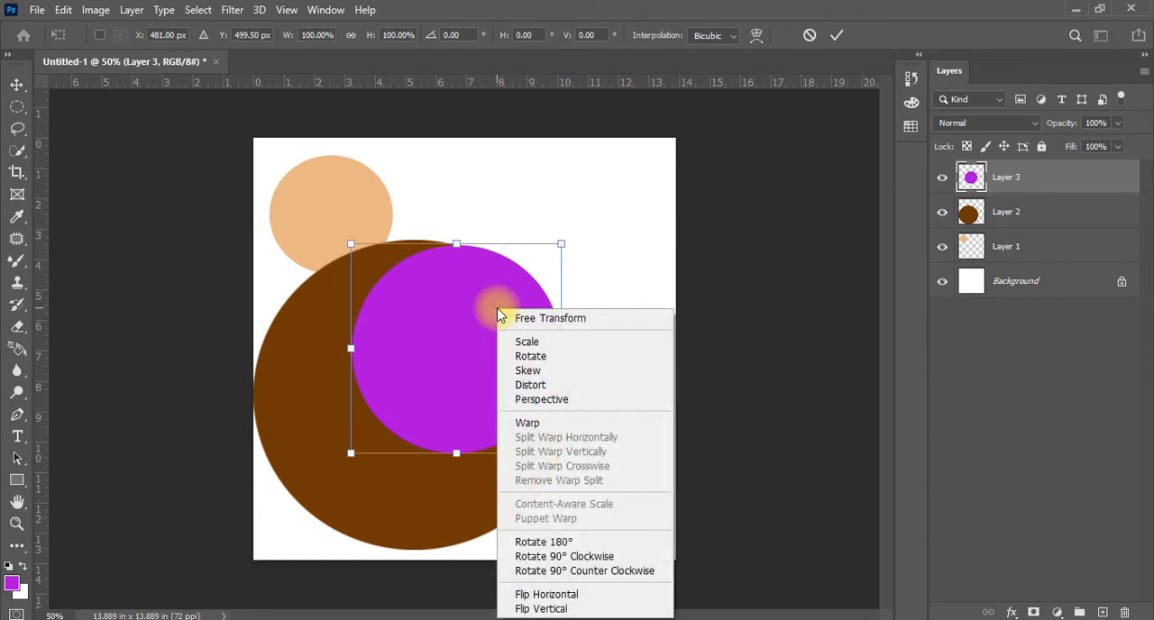
{"action": "left_click", "coordinate": [410, 323]}
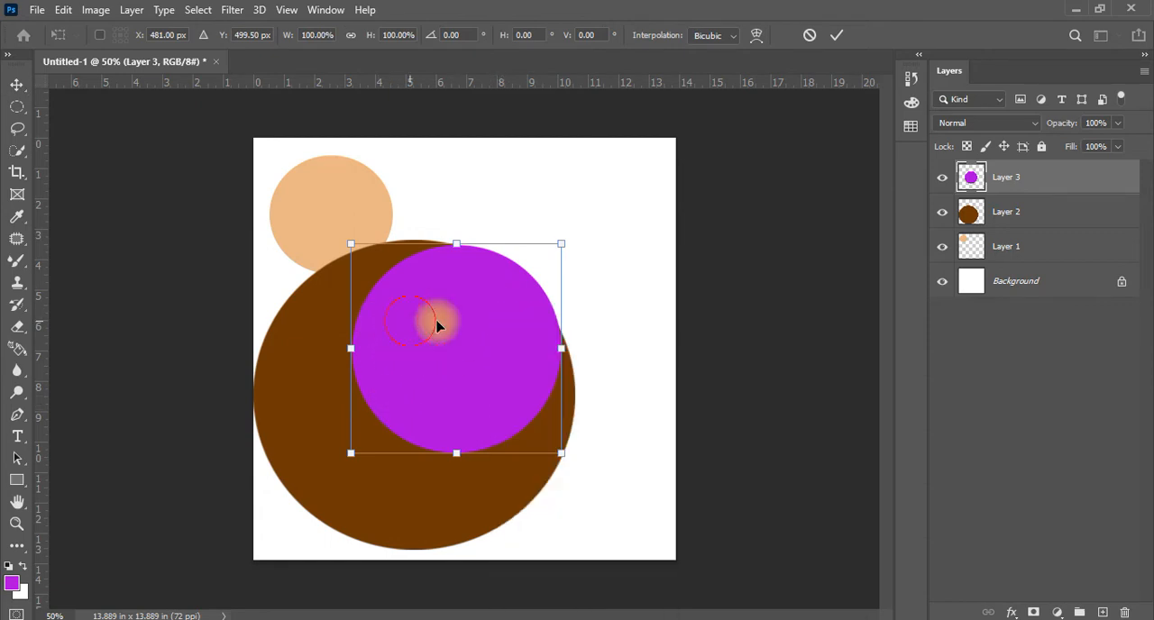
{"action": "double_click", "coordinate": [475, 333]}
{"action": "right_click", "coordinate": [476, 321]}
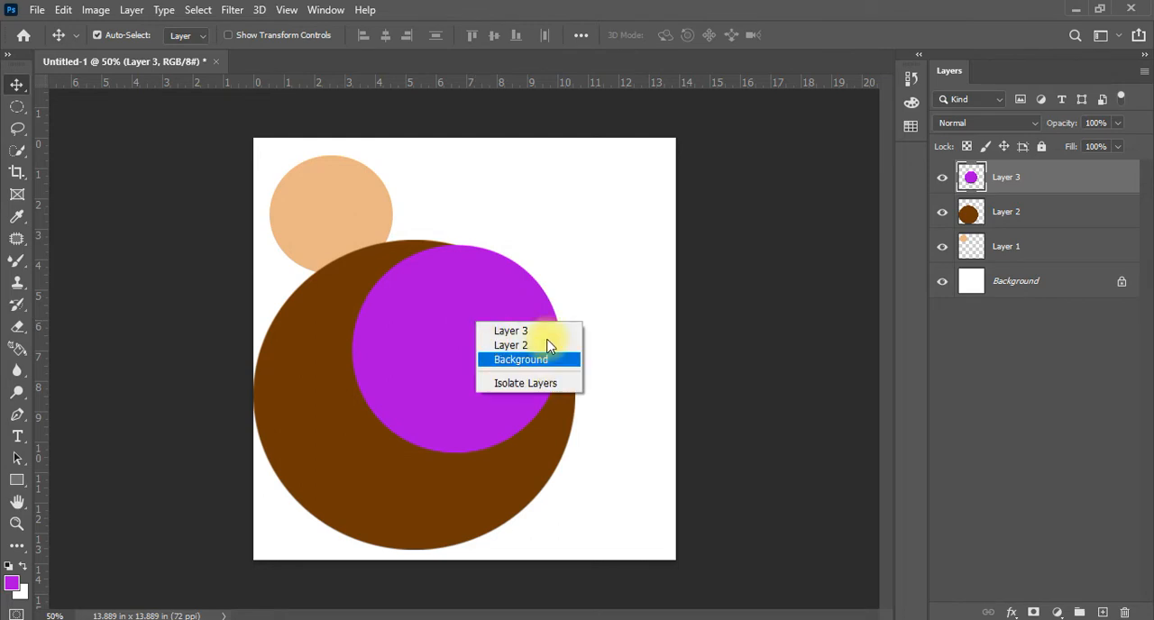
{"action": "left_click", "coordinate": [398, 336]}
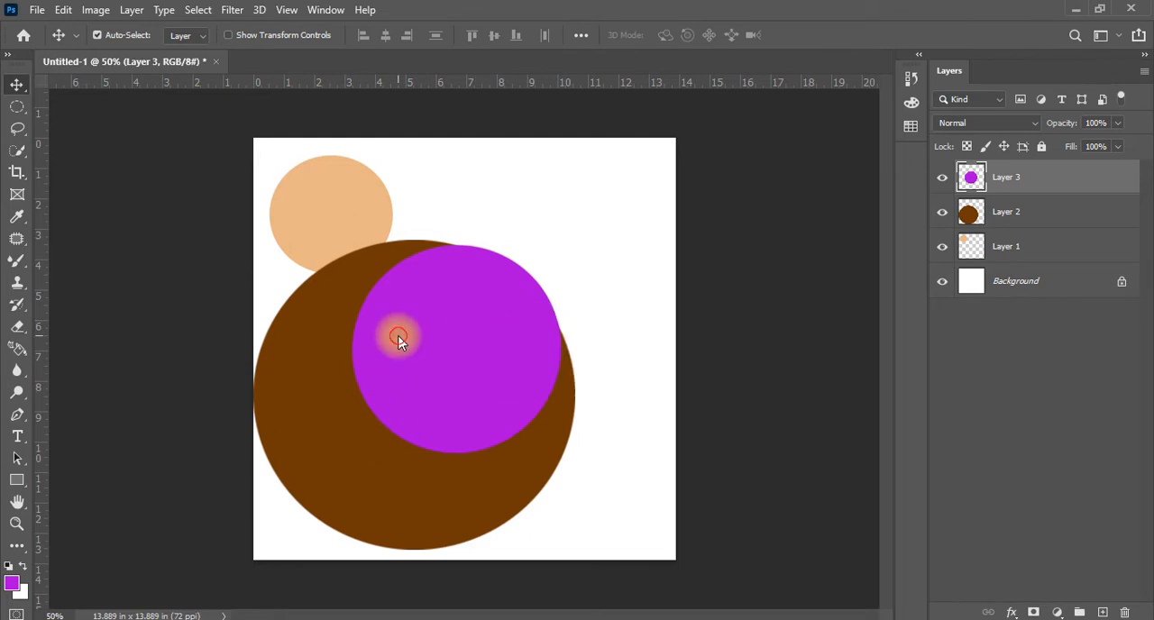
Start Free Transform on the purple circle, choose the Free Transform mode, and move the circle to X 434.00 px, Y 490.50 px
{"action": "key", "text": "ctrl+t"}
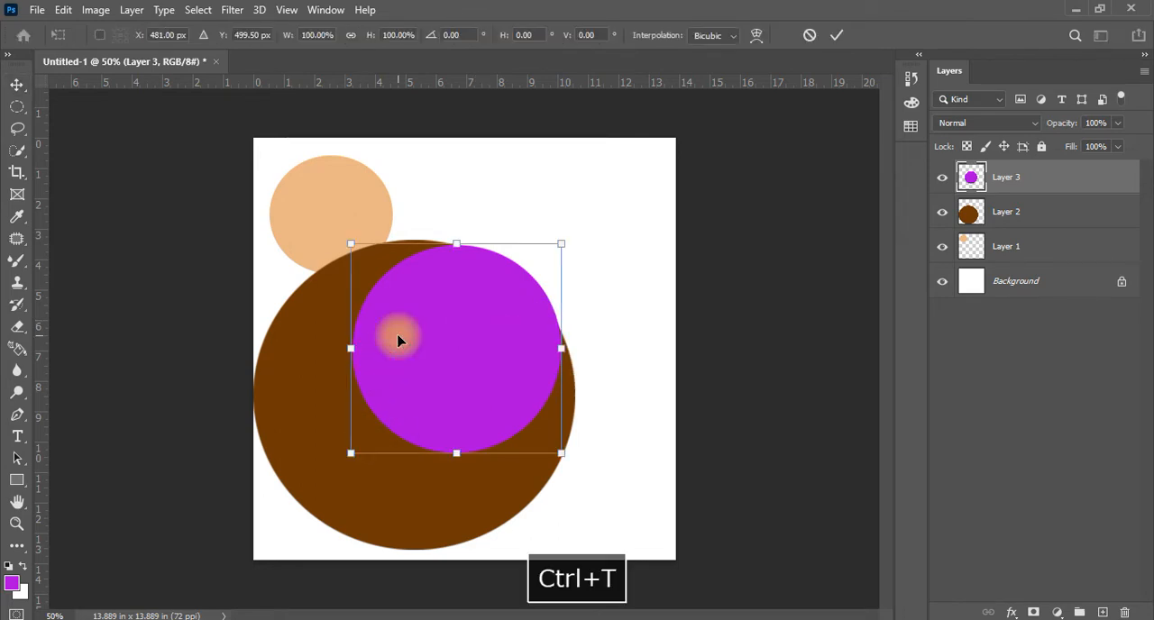
{"action": "right_click", "coordinate": [506, 325]}
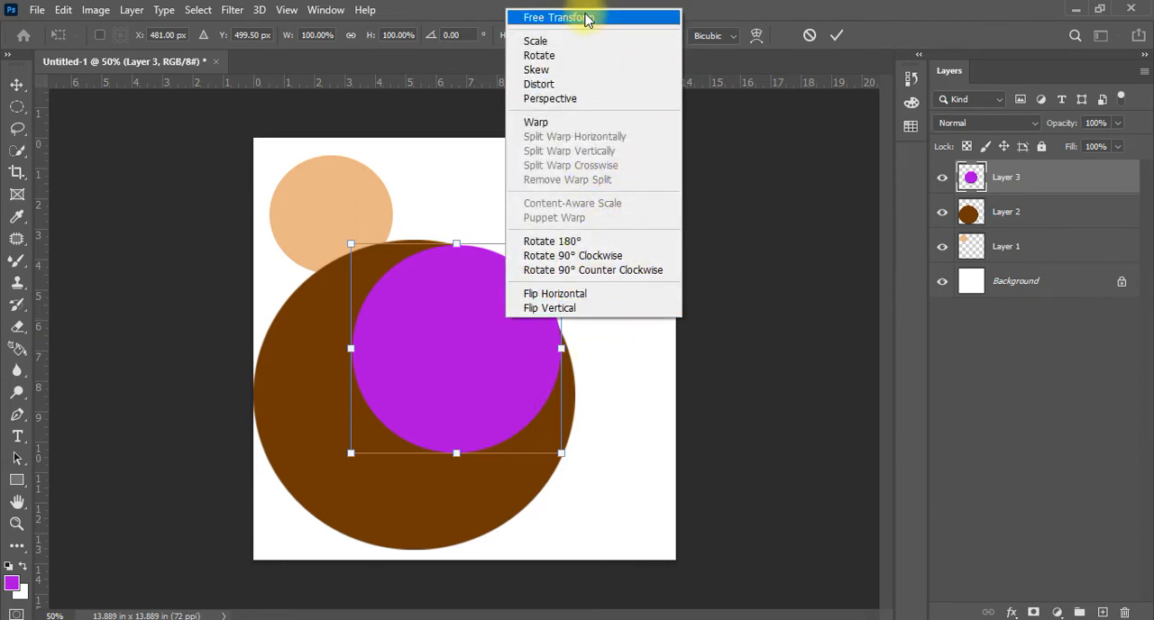
{"action": "left_click", "coordinate": [586, 19]}
{"action": "left_click_drag", "start_coordinate": [377, 452], "coordinate": [434, 344]}
Switch the transform to Scale and stretch the purple circle upward to 101.21% height
{"action": "right_click", "coordinate": [464, 323]}
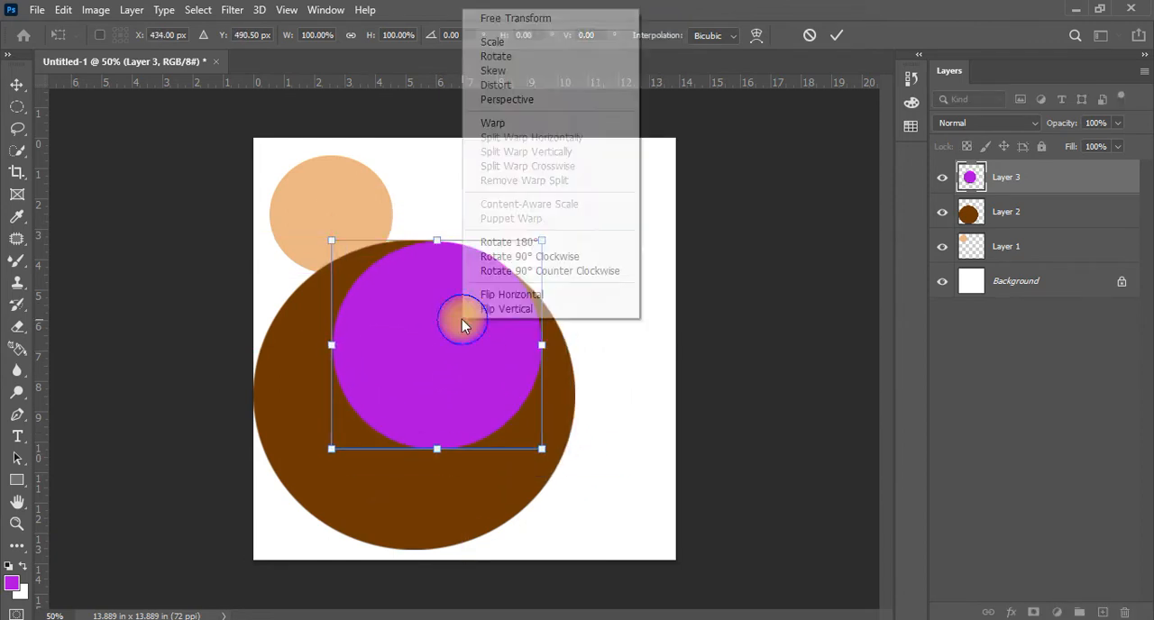
{"action": "left_click", "coordinate": [491, 41]}
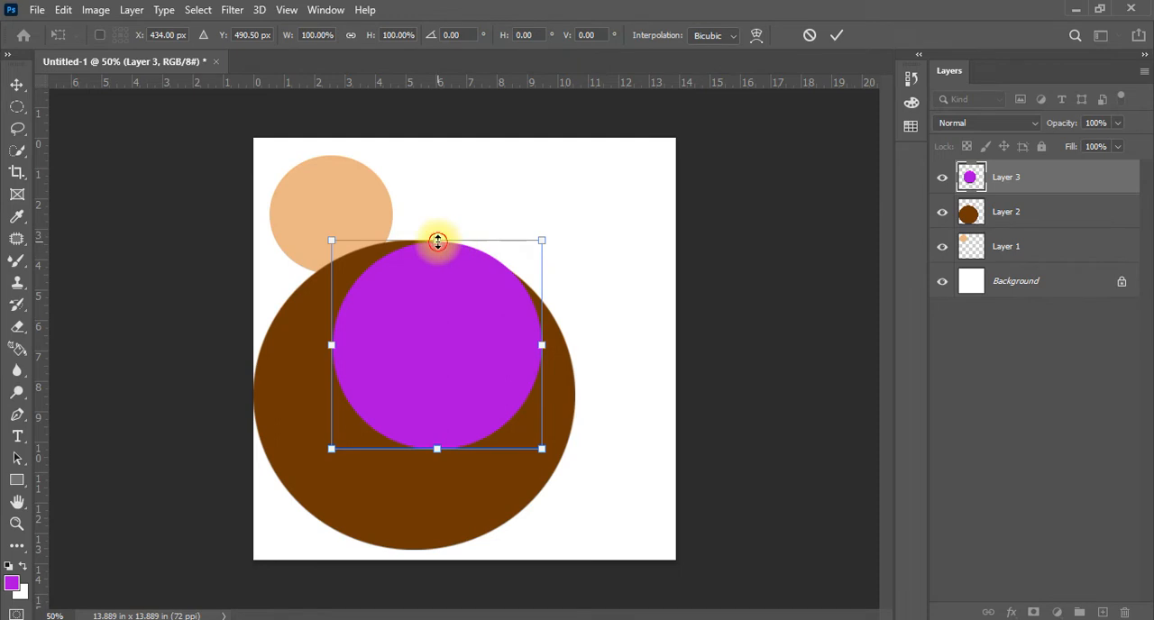
{"action": "left_click_drag", "start_coordinate": [438, 240], "coordinate": [463, 238]}
Switch the transform to Rotate and turn the purple circle to an angle of -12.50°
{"action": "right_click", "coordinate": [434, 355]}
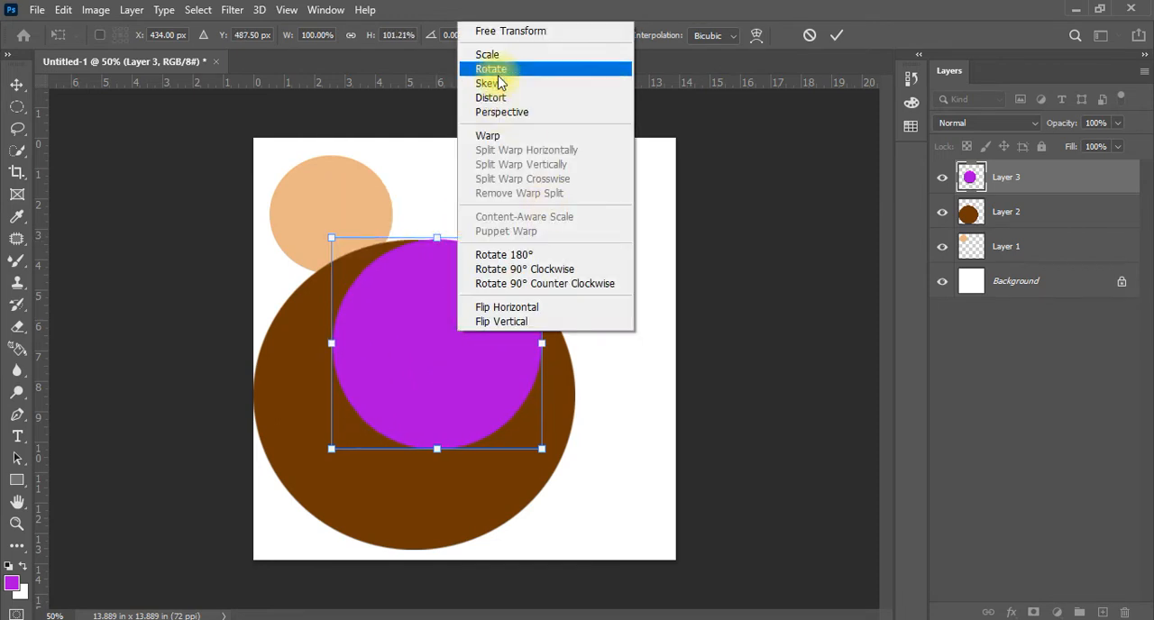
{"action": "left_click", "coordinate": [493, 70]}
{"action": "left_click_drag", "start_coordinate": [549, 229], "coordinate": [559, 145]}
Switch the transform to Skew, slant the purple circle into a narrow tilted ellipse, and move it over the brown circle's upper-right edge
{"action": "right_click", "coordinate": [412, 309]}
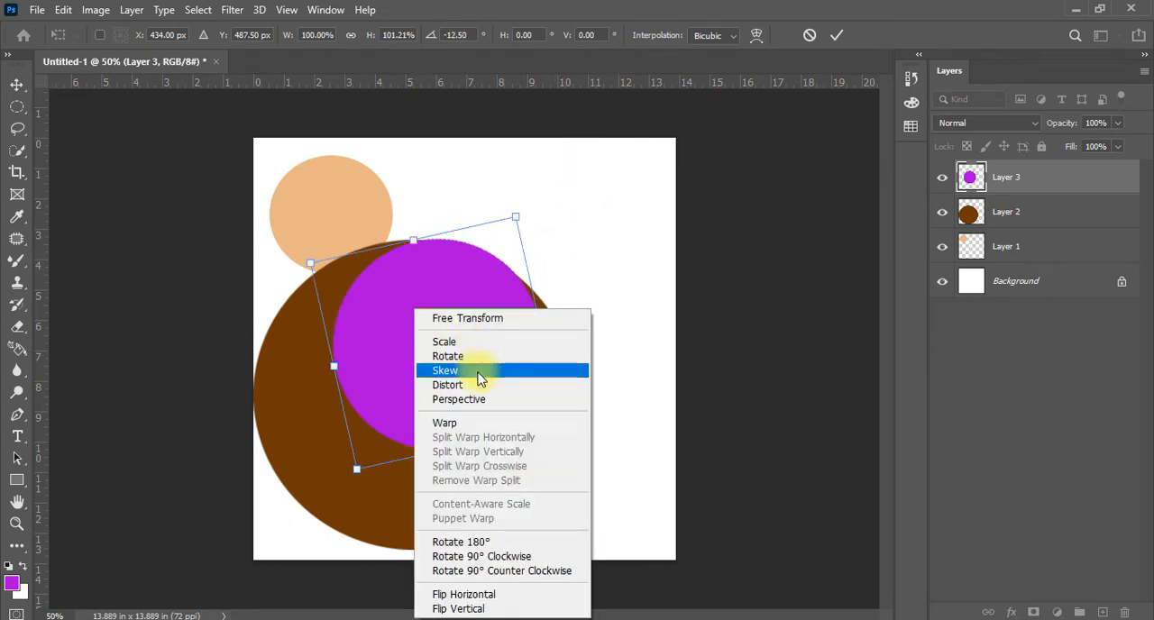
{"action": "left_click", "coordinate": [479, 372]}
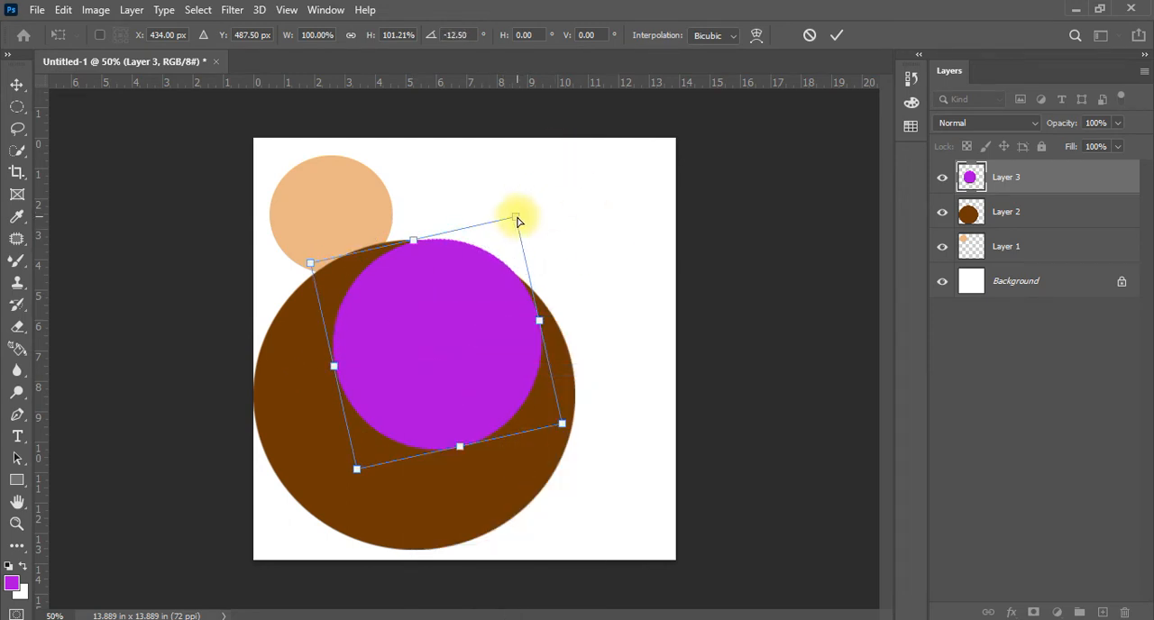
{"action": "left_click_drag", "start_coordinate": [516, 221], "coordinate": [559, 517]}
{"action": "left_click_drag", "start_coordinate": [430, 425], "coordinate": [484, 314]}
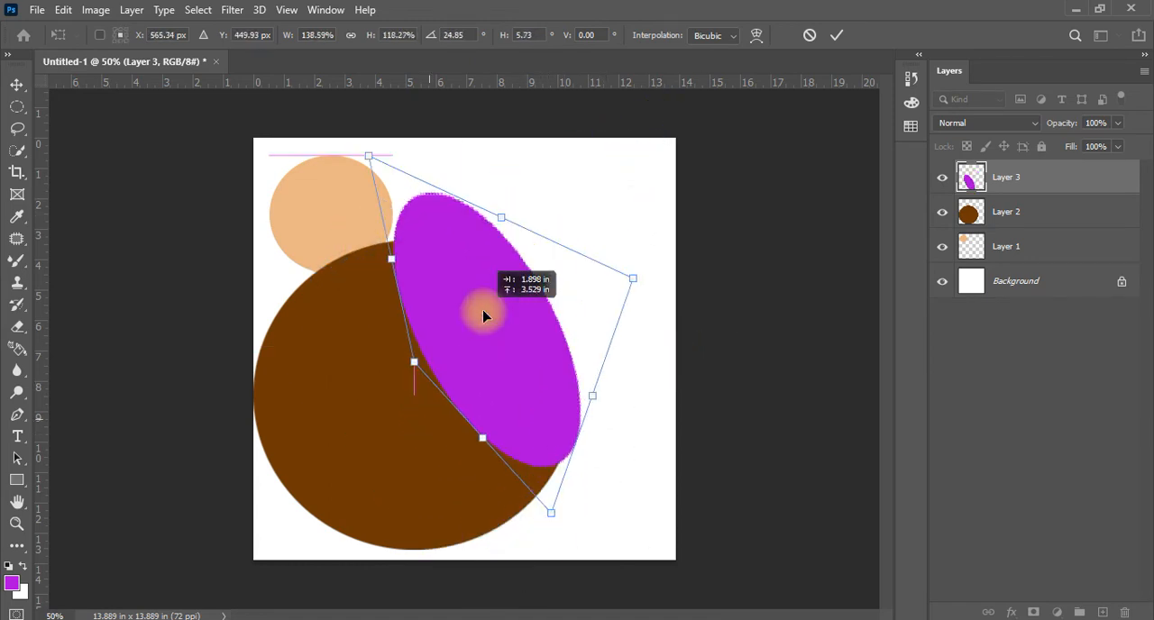
Reshape the purple ellipse by its corners into a long slanted ellipse across the brown circle's upper edge, and apply the transform
{"action": "left_click_drag", "start_coordinate": [417, 367], "coordinate": [322, 186]}
{"action": "left_click_drag", "start_coordinate": [369, 162], "coordinate": [330, 181]}
{"action": "left_click_drag", "start_coordinate": [633, 283], "coordinate": [670, 170]}
{"action": "left_click_drag", "start_coordinate": [552, 514], "coordinate": [651, 352]}
{"action": "left_click_drag", "start_coordinate": [272, 226], "coordinate": [321, 271]}
{"action": "left_click_drag", "start_coordinate": [614, 332], "coordinate": [674, 498]}
{"action": "left_click_drag", "start_coordinate": [491, 259], "coordinate": [459, 300]}
{"action": "key", "text": "Return"}
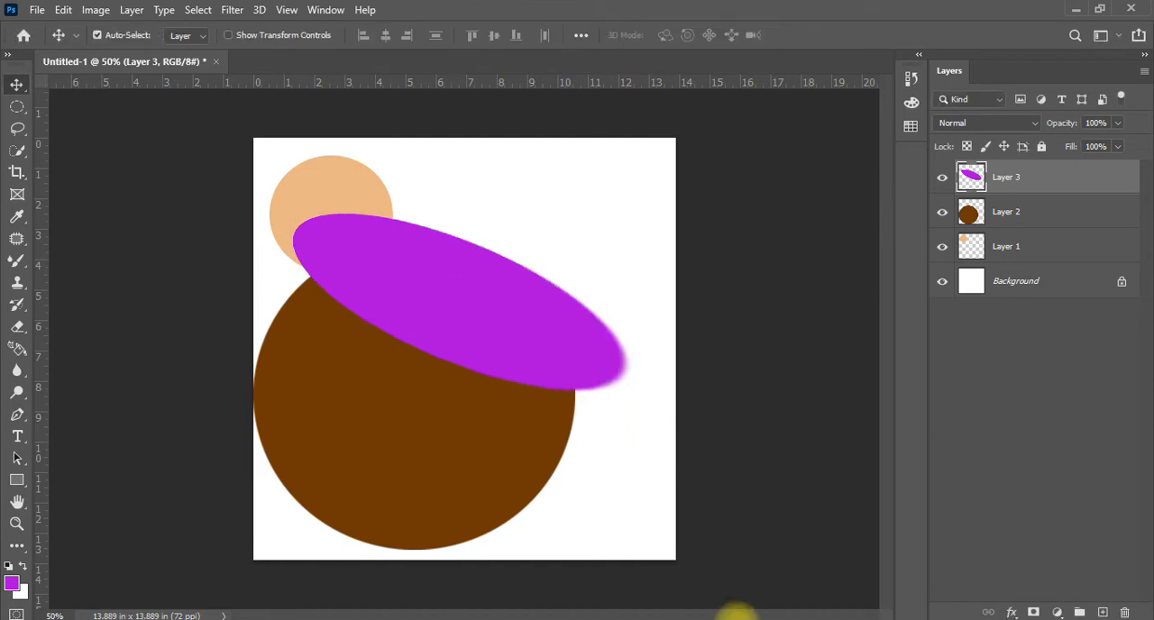
{"action": "left_click", "coordinate": [456, 268]}
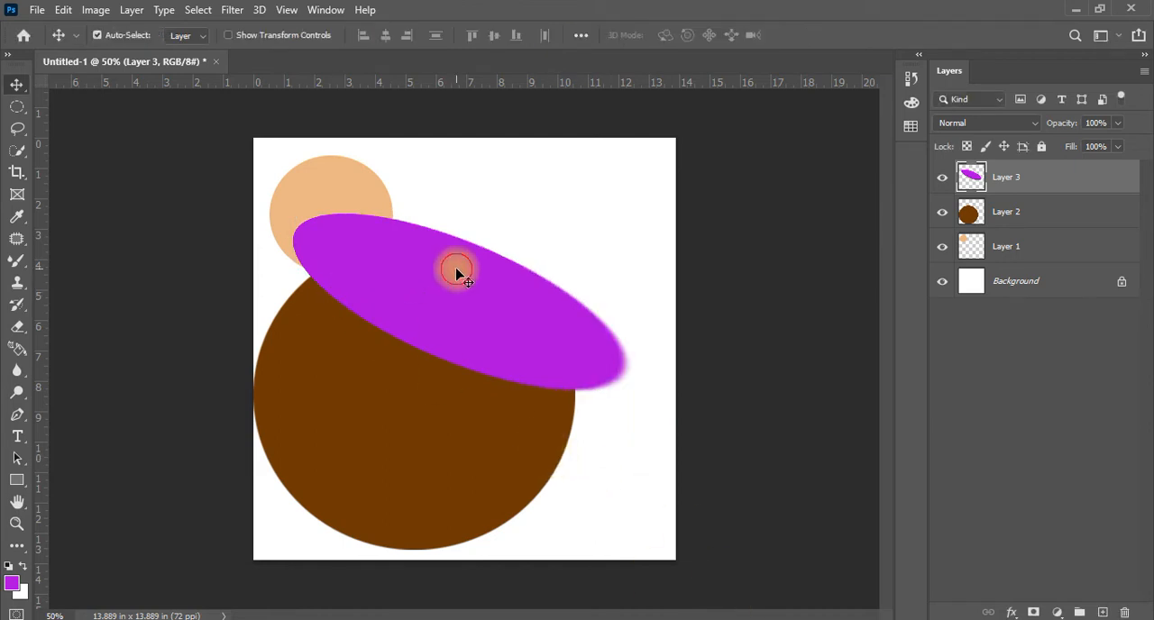
{"action": "key", "text": "ctrl+t"}
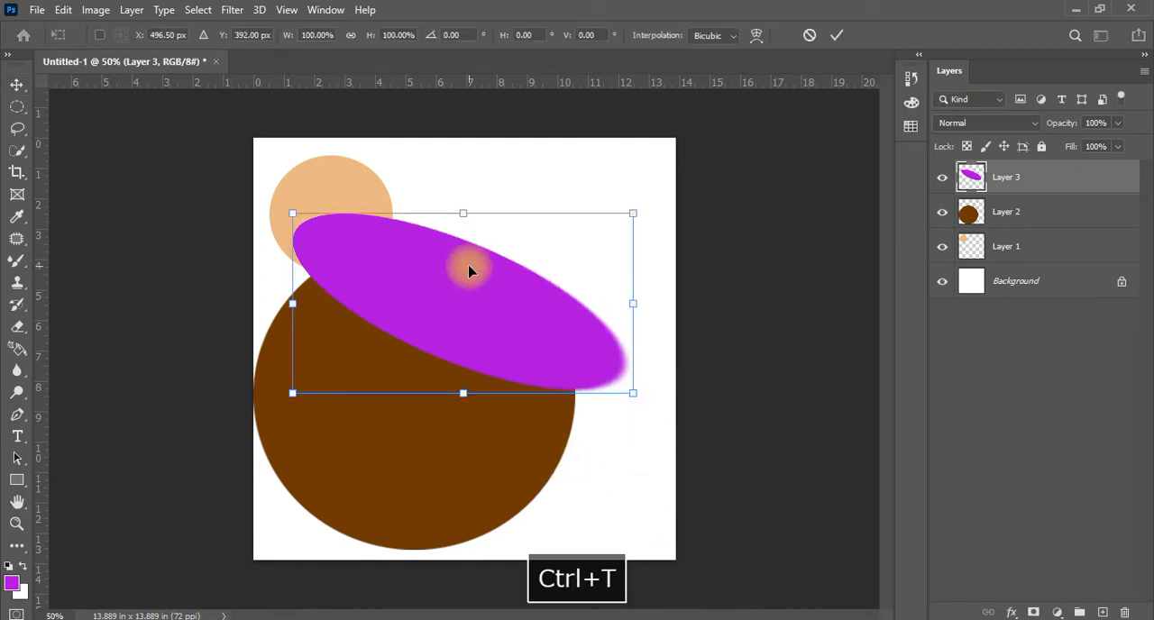
{"action": "right_click", "coordinate": [463, 289]}
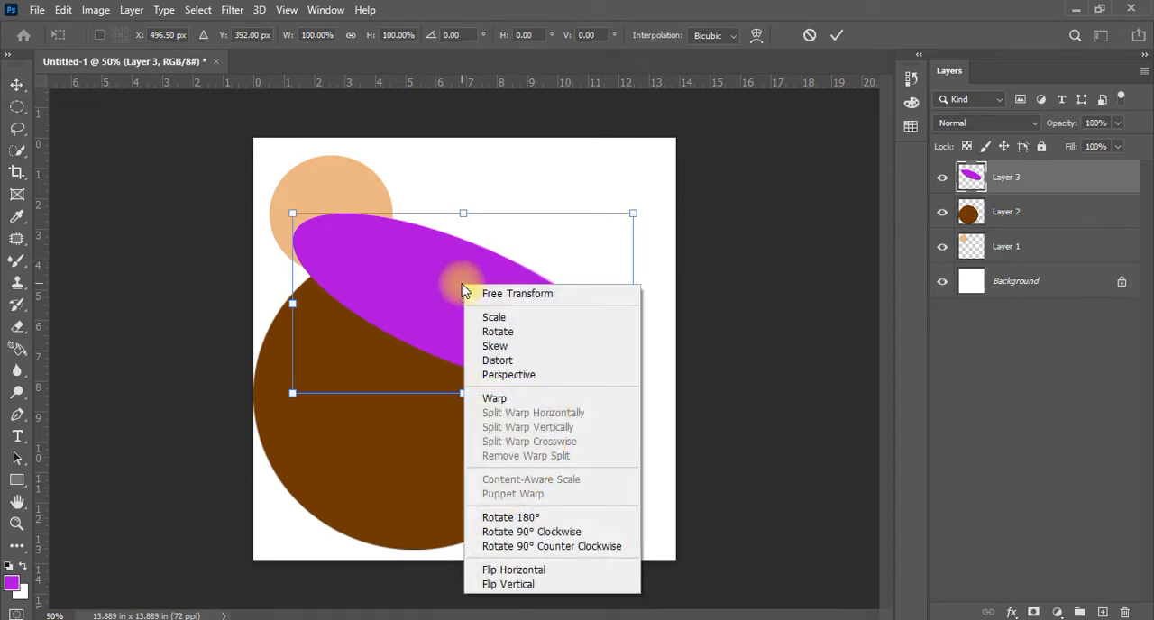
{"action": "key", "text": "Escape"}
{"action": "key", "text": "Delete"}
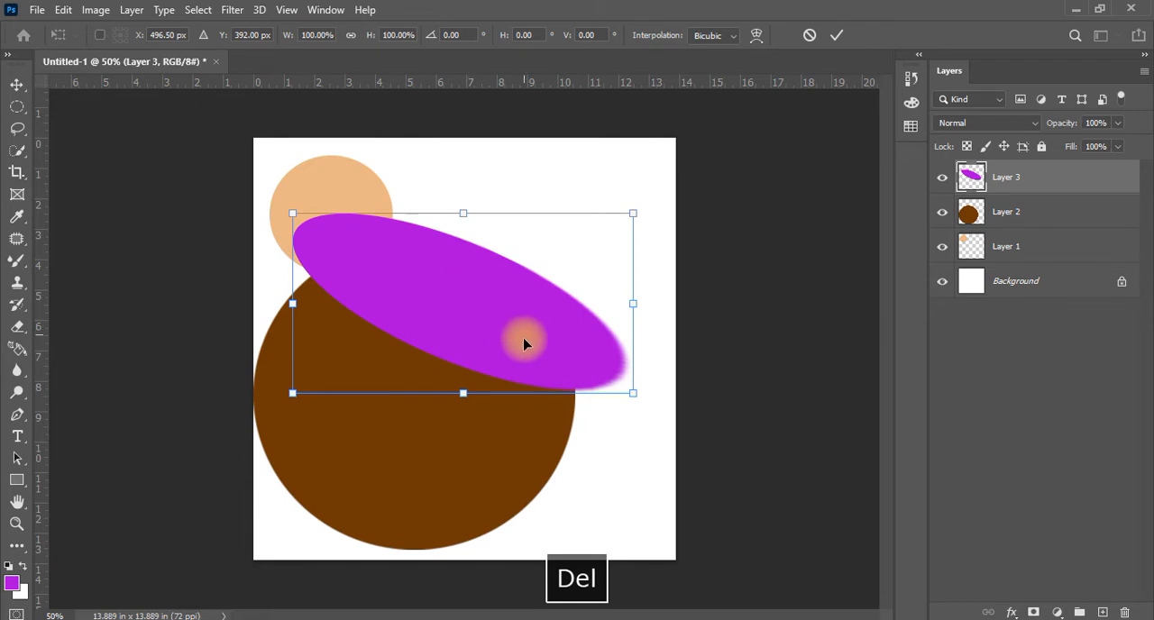
{"action": "key", "text": "Escape"}
Delete the layers holding the purple ellipse, the brown circle and the peach circle
{"action": "key", "text": "Delete"}
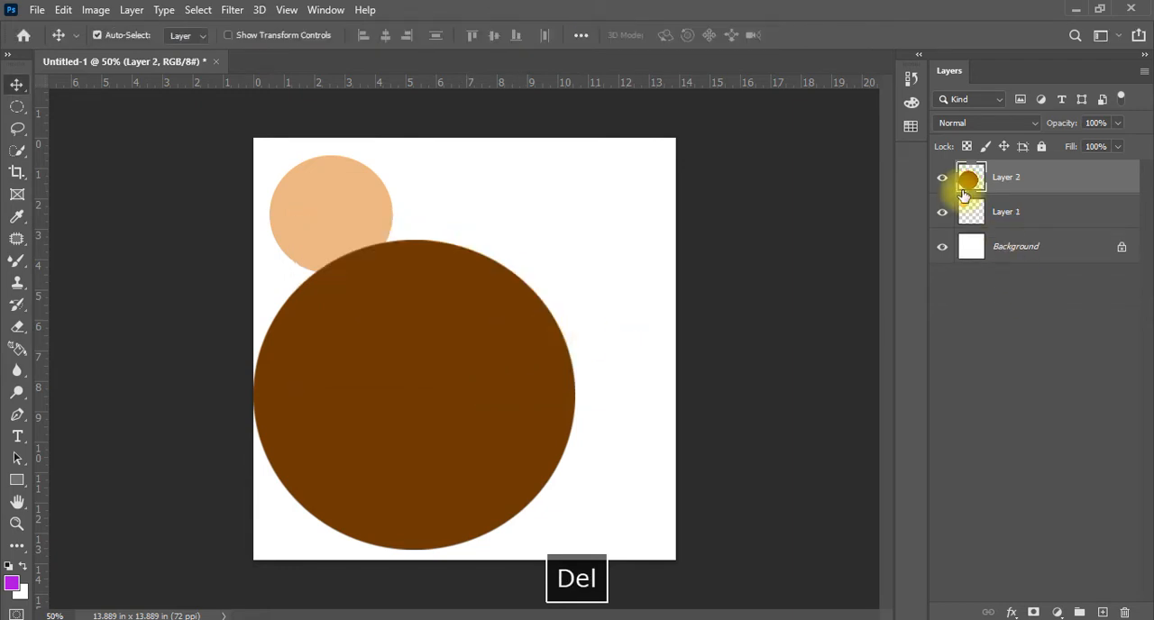
{"action": "key", "text": "ctrl"}
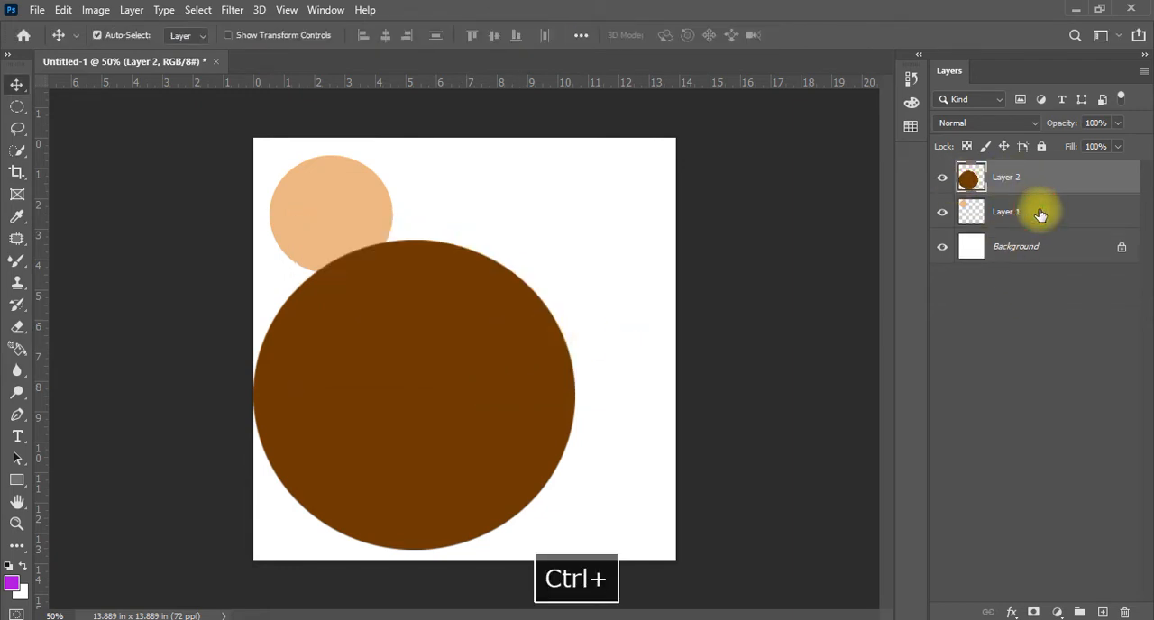
{"action": "key", "text": "Delete"}
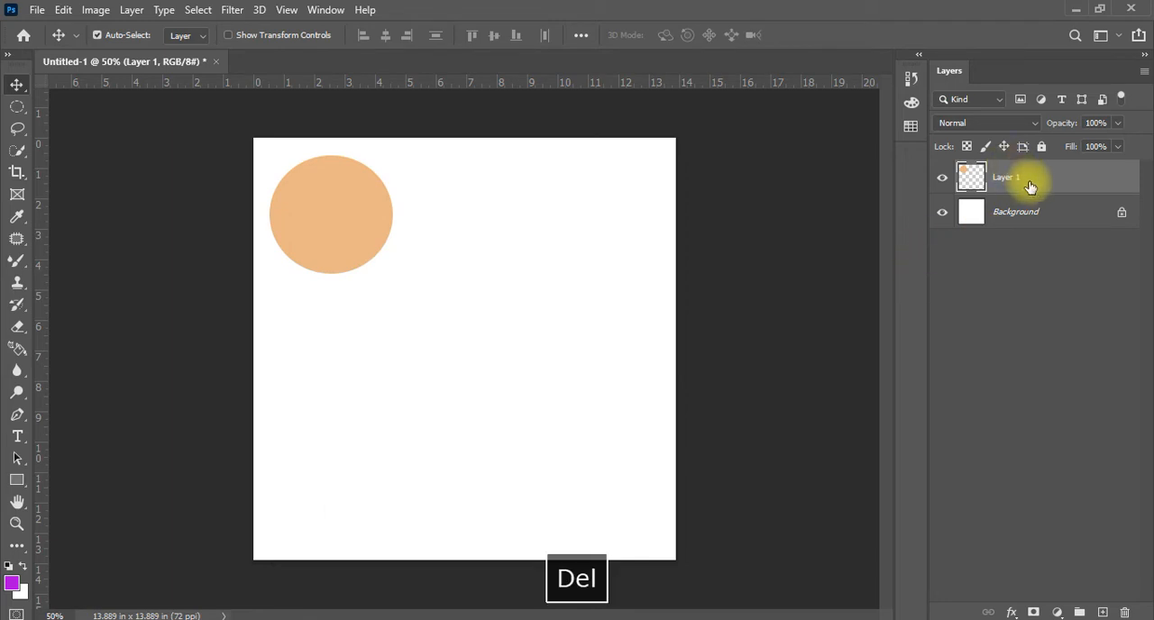
{"action": "key", "text": "Delete"}
Add a new layer, fill a rectangular selection about 5 in square with the purple foreground colour, deselect, and return to the Move tool
{"action": "left_click_drag", "start_coordinate": [17, 107], "coordinate": [99, 106]}
{"action": "left_click", "coordinate": [1102, 613]}
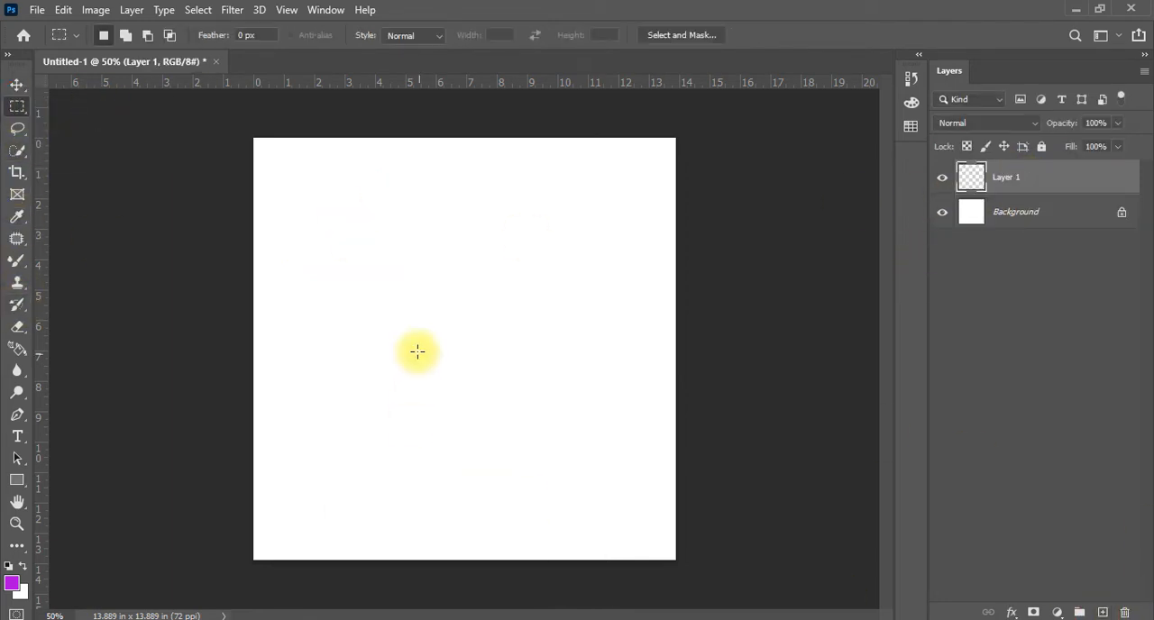
{"action": "left_click_drag", "start_coordinate": [339, 258], "coordinate": [497, 412]}
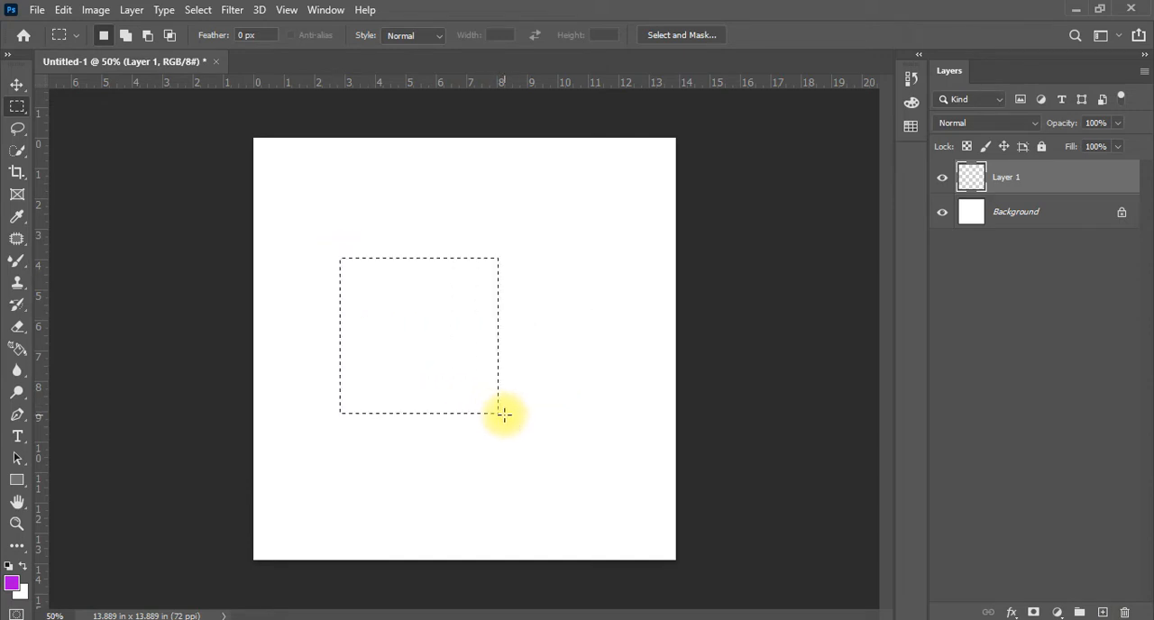
{"action": "key", "text": "alt+BackSpace"}
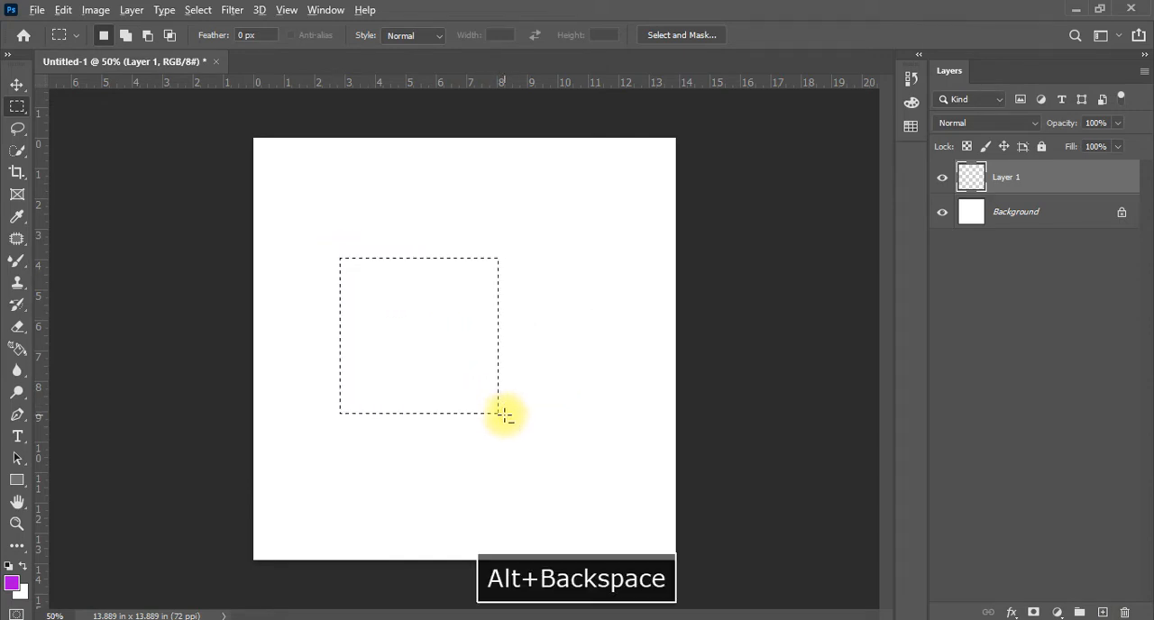
{"action": "key", "text": "ctrl+d"}
{"action": "key", "text": "v"}
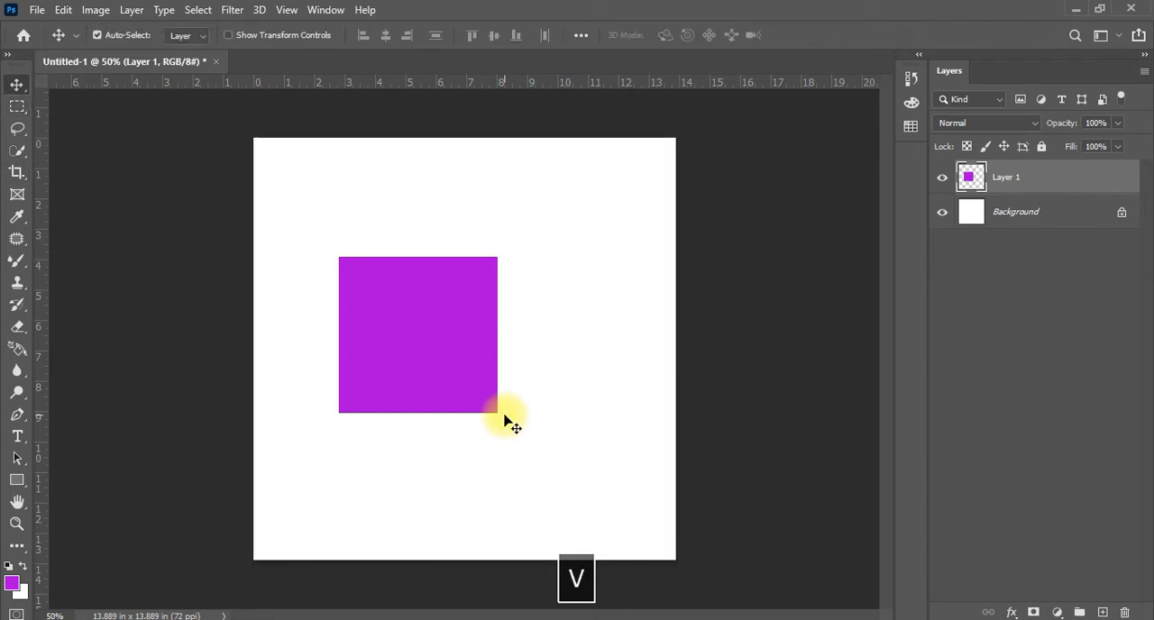
Start Free Transform on the purple square, choose Skew, and slide its upper-right and lower-right corners outward to 181.38% width
{"action": "key", "text": "ctrl+t"}
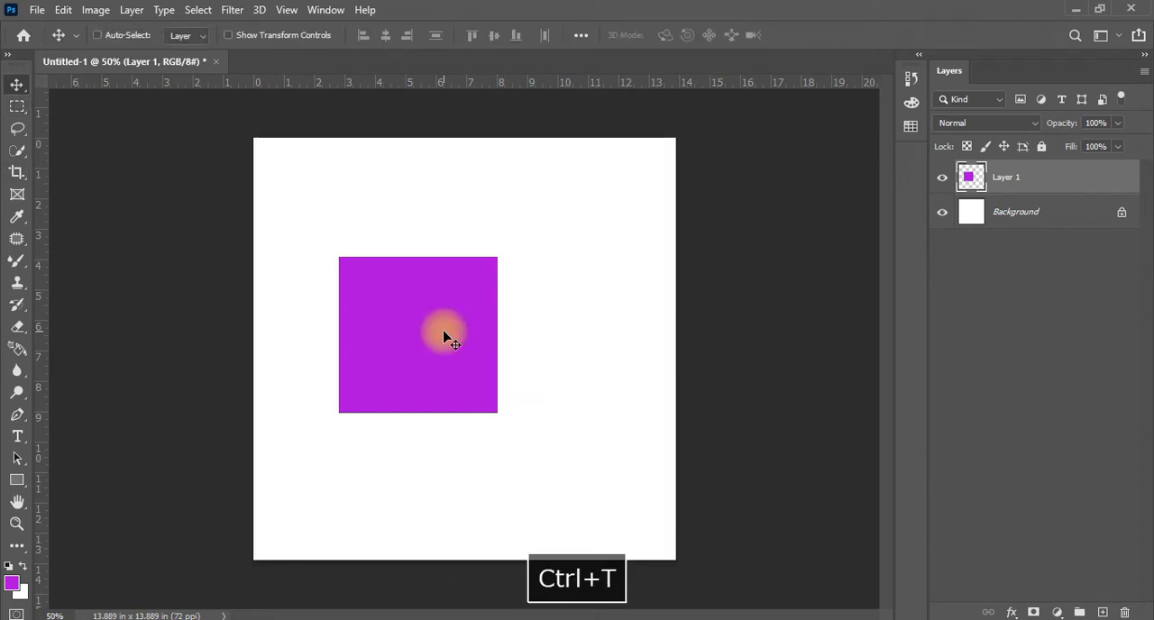
{"action": "right_click", "coordinate": [448, 325]}
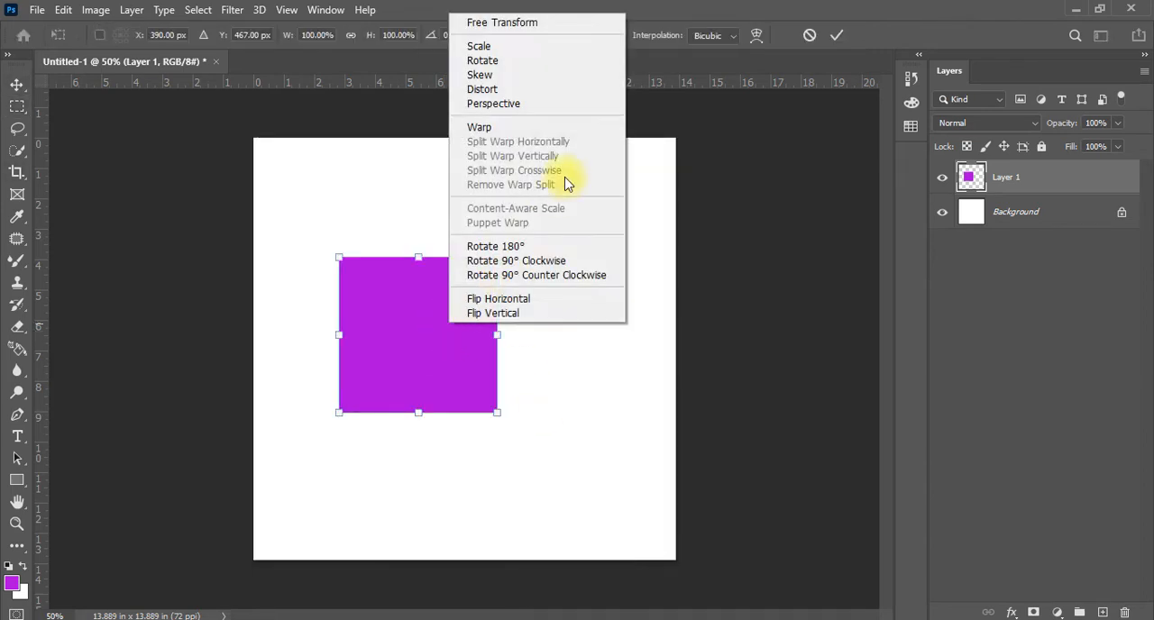
{"action": "left_click", "coordinate": [503, 76]}
{"action": "left_click_drag", "start_coordinate": [502, 263], "coordinate": [627, 258]}
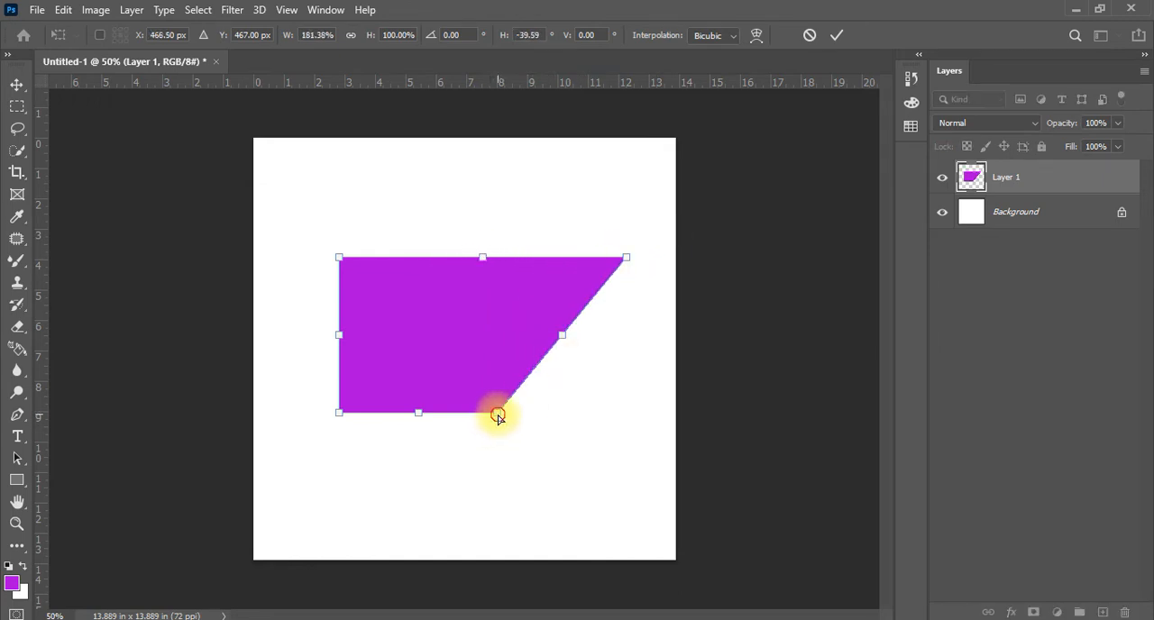
{"action": "left_click_drag", "start_coordinate": [497, 416], "coordinate": [612, 412]}
{"action": "right_click", "coordinate": [511, 342]}
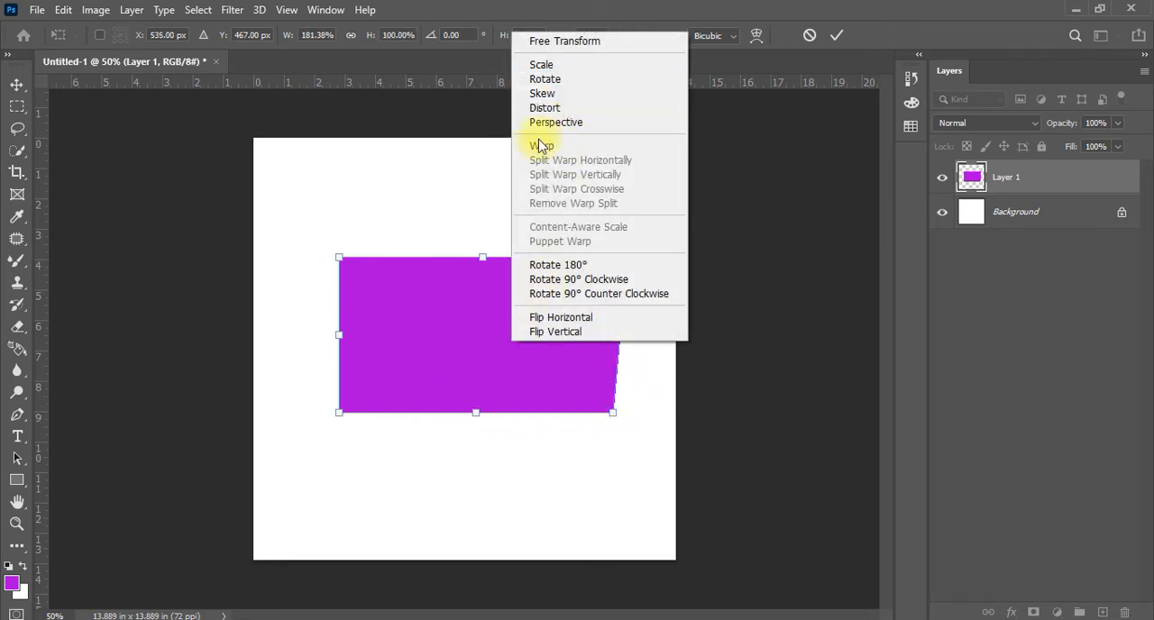
{"action": "left_click", "coordinate": [454, 325]}
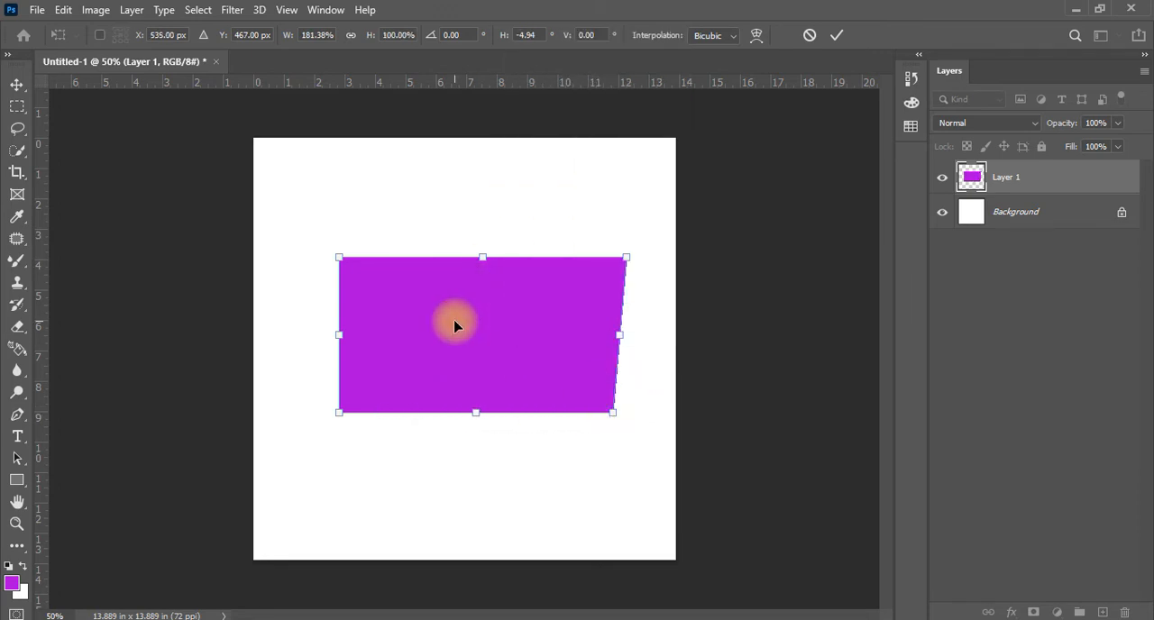
Skew the purple shape's left side, raising its upper corner and moving its lower corner inward and down to reach 166.14% height
{"action": "left_click_drag", "start_coordinate": [337, 266], "coordinate": [340, 186]}
{"action": "left_click_drag", "start_coordinate": [337, 418], "coordinate": [361, 416]}
{"action": "left_click_drag", "start_coordinate": [350, 304], "coordinate": [373, 338]}
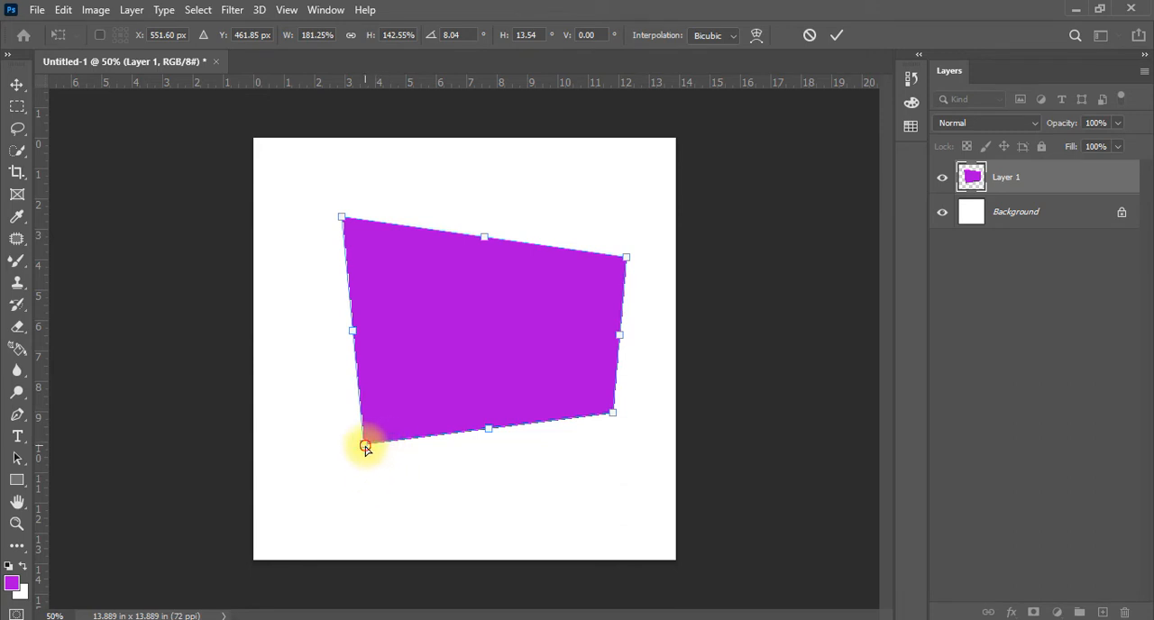
{"action": "left_click_drag", "start_coordinate": [366, 448], "coordinate": [367, 480]}
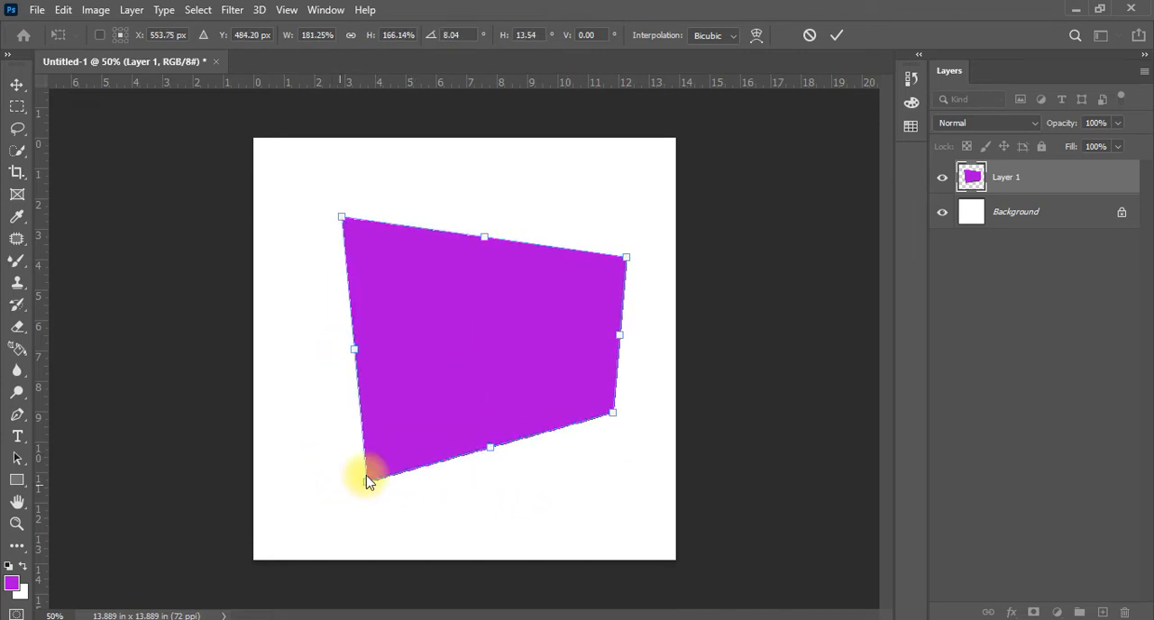
Switch the transform to Distort, raise the purple shape's upper-right corner, pull the lower-right corner outward, and drop the lower-left corner below the canvas
{"action": "right_click", "coordinate": [505, 400]}
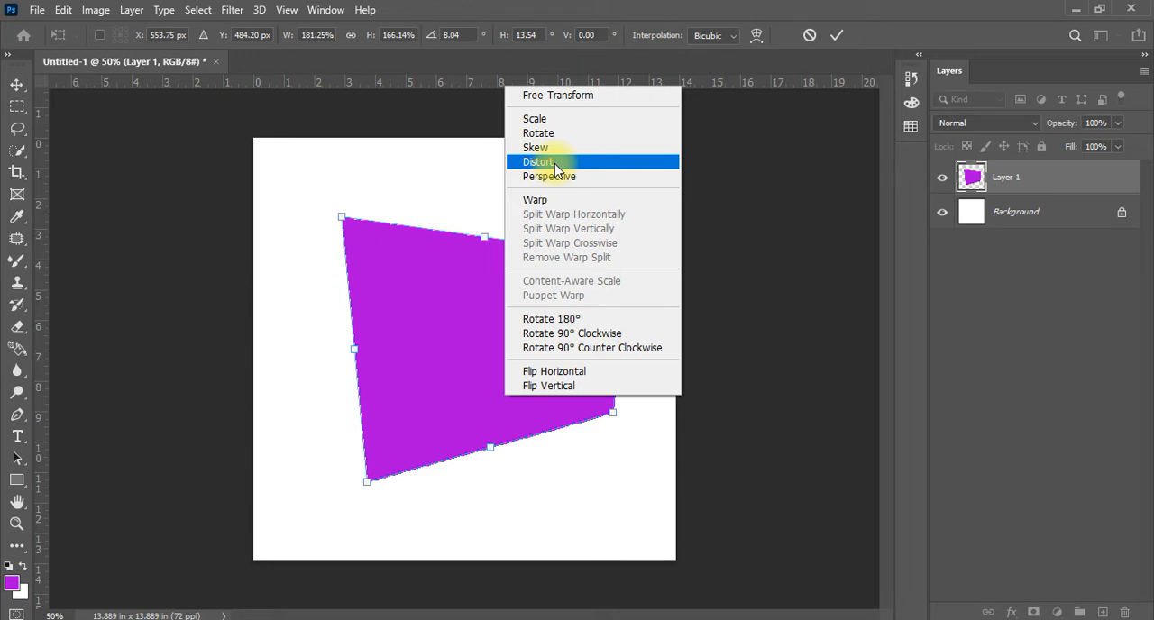
{"action": "left_click", "coordinate": [555, 163]}
{"action": "mouse_move", "coordinate": [484, 238]}
{"action": "left_mouse_down"}
{"action": "mouse_move", "coordinate": [495, 175]}
{"action": "mouse_move", "coordinate": [472, 252]}
{"action": "left_mouse_up"}
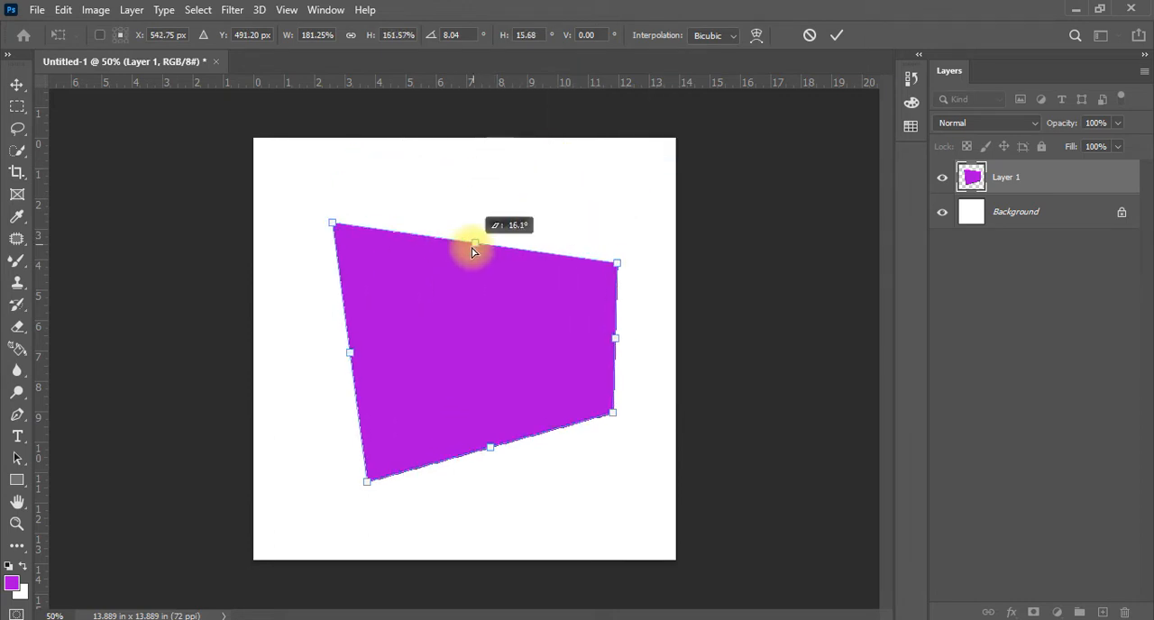
{"action": "left_click_drag", "start_coordinate": [617, 262], "coordinate": [610, 178]}
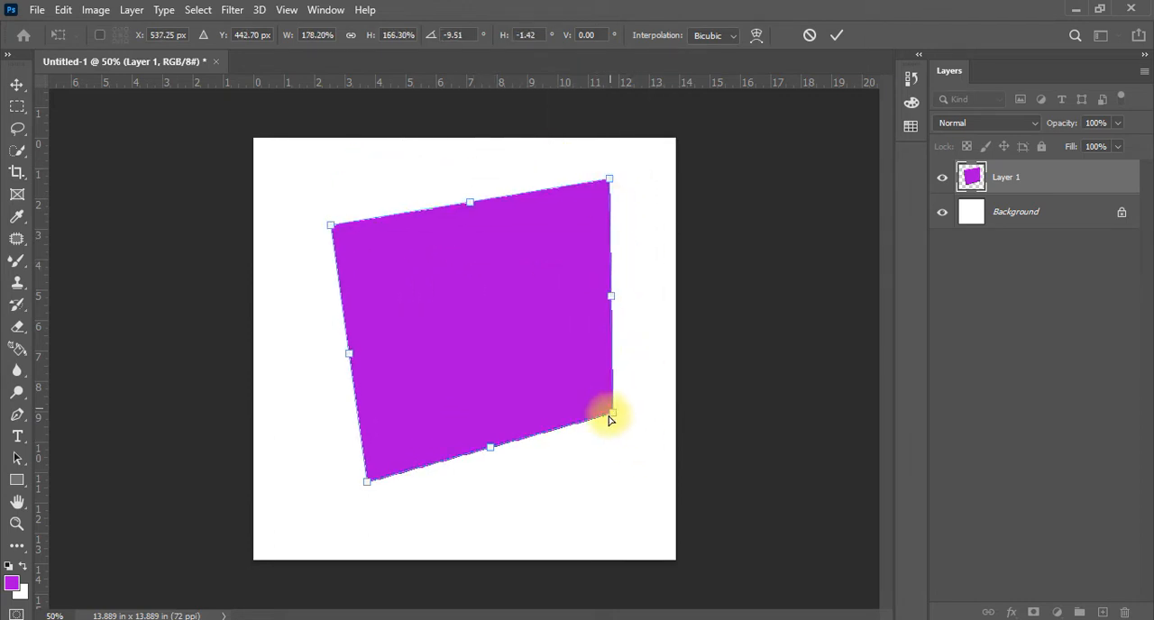
{"action": "left_click_drag", "start_coordinate": [611, 416], "coordinate": [676, 425]}
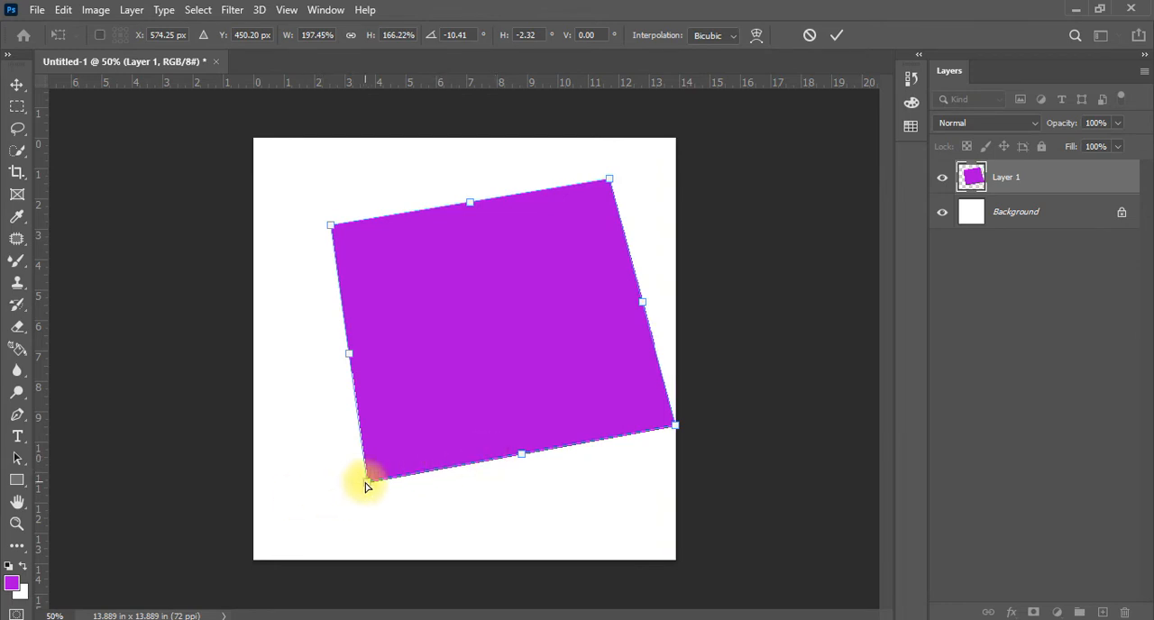
{"action": "left_click_drag", "start_coordinate": [365, 487], "coordinate": [505, 609]}
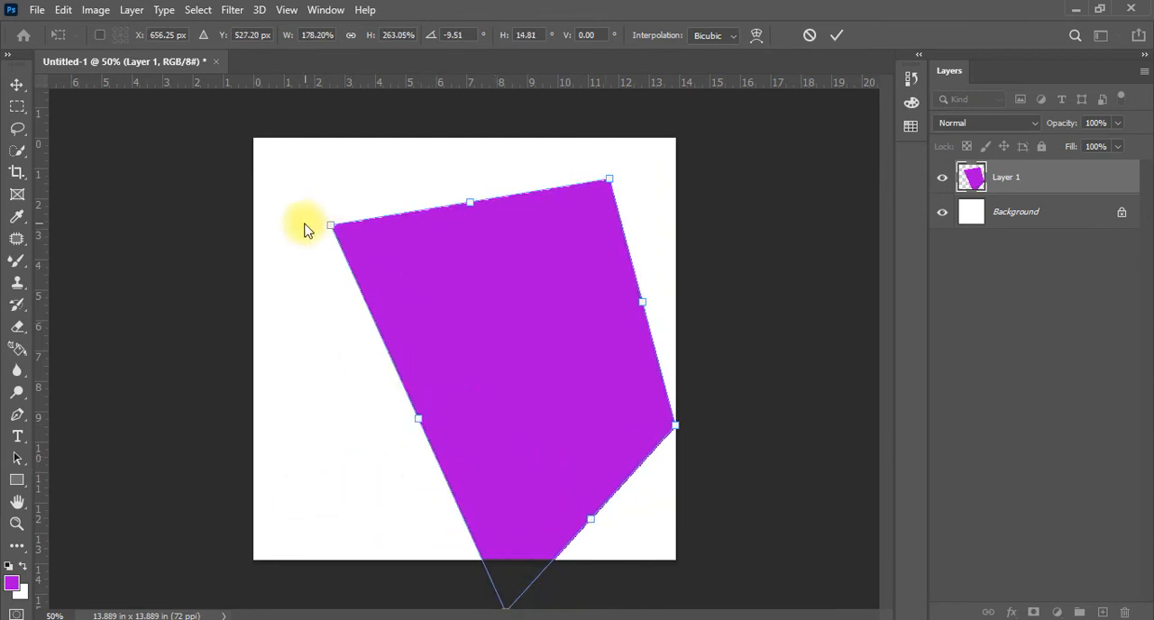
Distort the purple shape into a tall quadrilateral of 133.07% width and 178.70% height by repositioning its four corners within the canvas
{"action": "left_click_drag", "start_coordinate": [335, 233], "coordinate": [414, 147]}
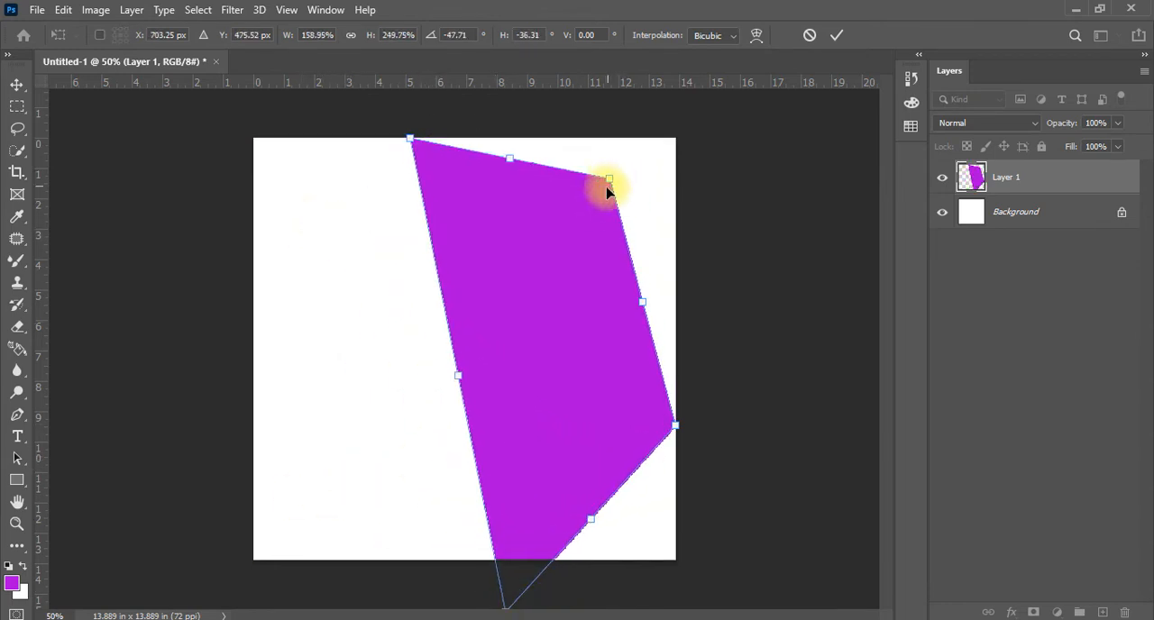
{"action": "left_click_drag", "start_coordinate": [608, 181], "coordinate": [602, 220]}
{"action": "left_click_drag", "start_coordinate": [673, 427], "coordinate": [640, 463]}
{"action": "left_click_drag", "start_coordinate": [507, 612], "coordinate": [505, 549]}
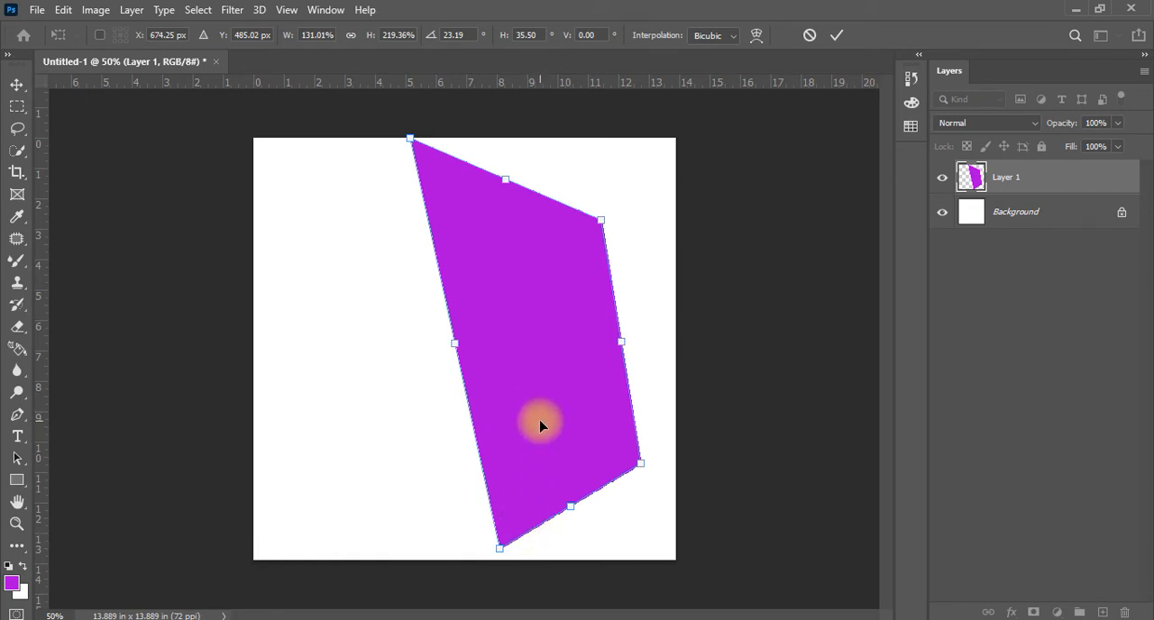
{"action": "left_click_drag", "start_coordinate": [501, 551], "coordinate": [433, 431]}
Keep distorting the purple shape, pulling its lower-left corner outward and upward to 185.86% width
{"action": "right_click", "coordinate": [487, 388]}
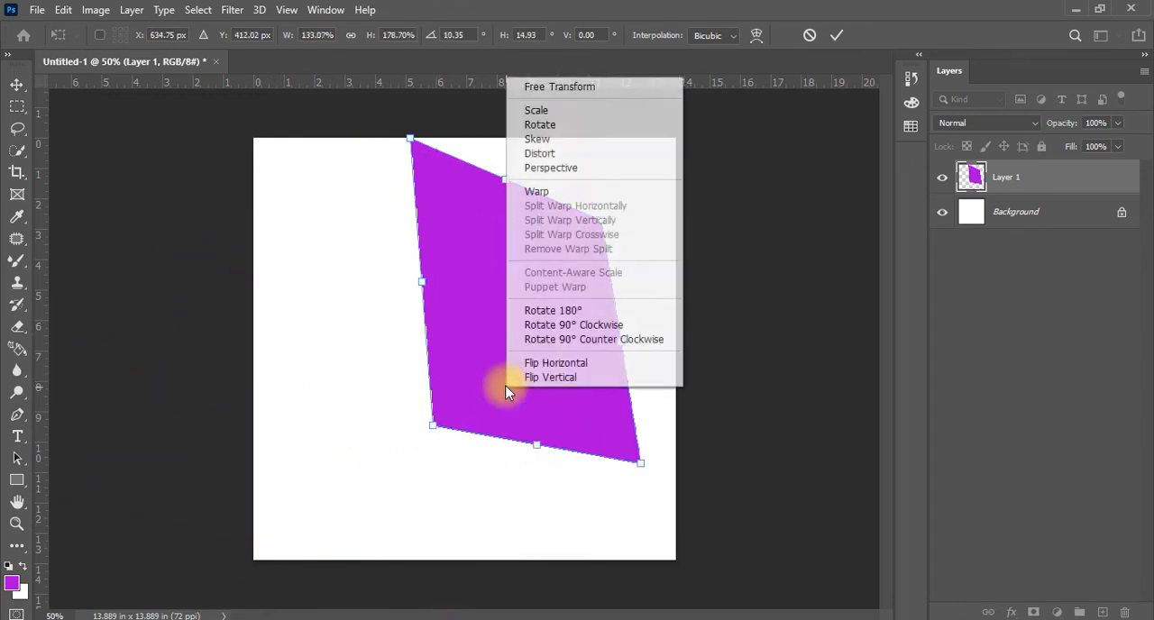
{"action": "left_click", "coordinate": [558, 155]}
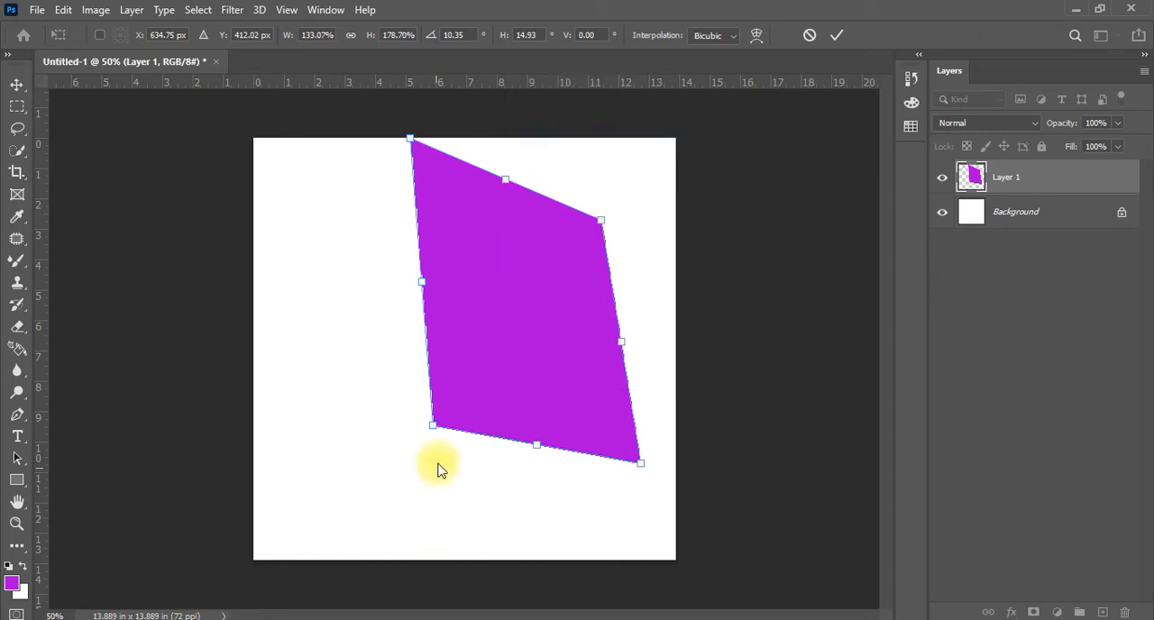
{"action": "left_click_drag", "start_coordinate": [433, 430], "coordinate": [406, 364]}
{"action": "right_click", "coordinate": [531, 207]}
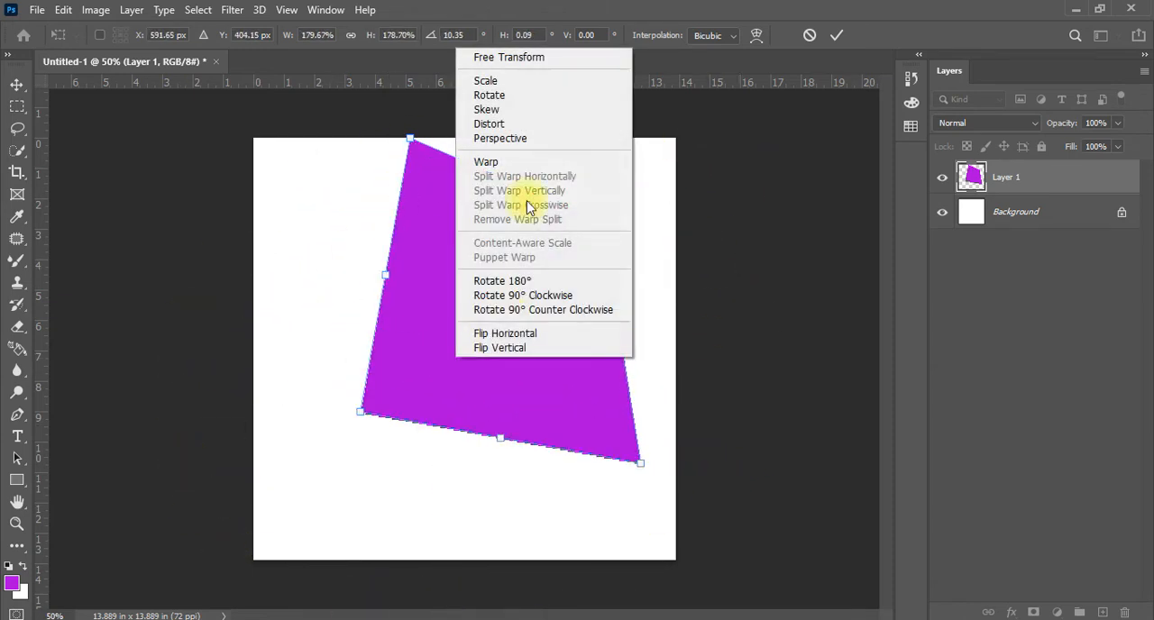
{"action": "left_click", "coordinate": [513, 126]}
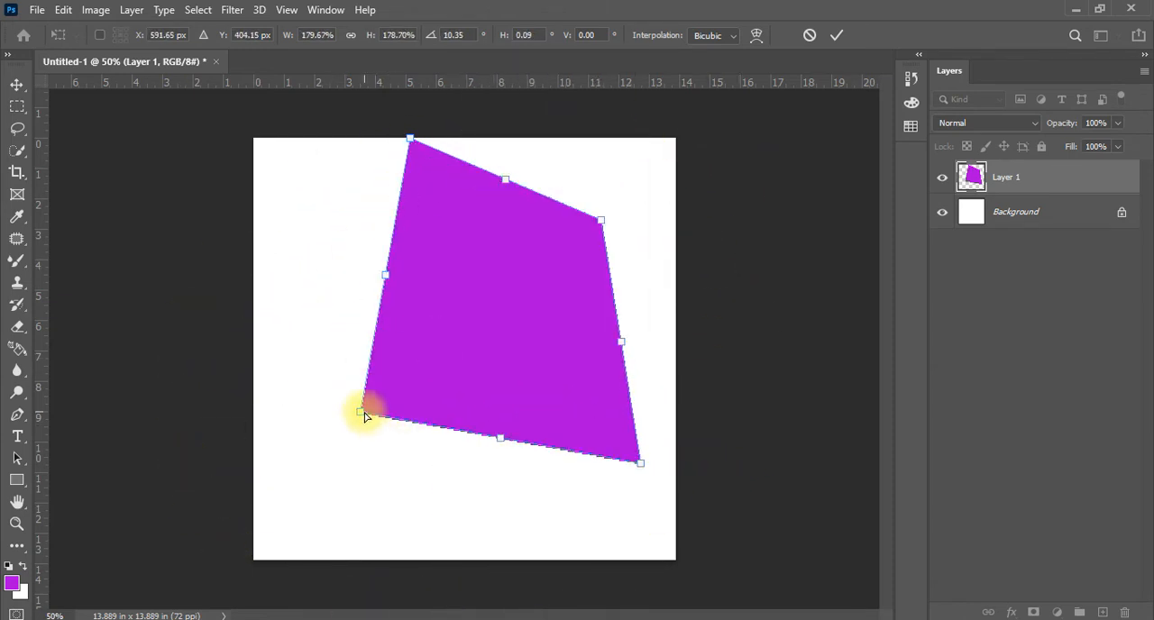
{"action": "mouse_move", "coordinate": [364, 415]}
{"action": "left_mouse_down"}
{"action": "mouse_move", "coordinate": [227, 317]}
{"action": "mouse_move", "coordinate": [172, 554]}
{"action": "mouse_move", "coordinate": [400, 498]}
{"action": "mouse_move", "coordinate": [9, 334]}
{"action": "mouse_move", "coordinate": [503, 353]}
{"action": "mouse_move", "coordinate": [352, 400]}
{"action": "mouse_move", "coordinate": [357, 417]}
{"action": "left_mouse_up"}
Distort the purple shape by lowering its upper-left corner and shifting its upper-right corner, and cancel the whole transform
{"action": "left_click_drag", "start_coordinate": [358, 209], "coordinate": [357, 254]}
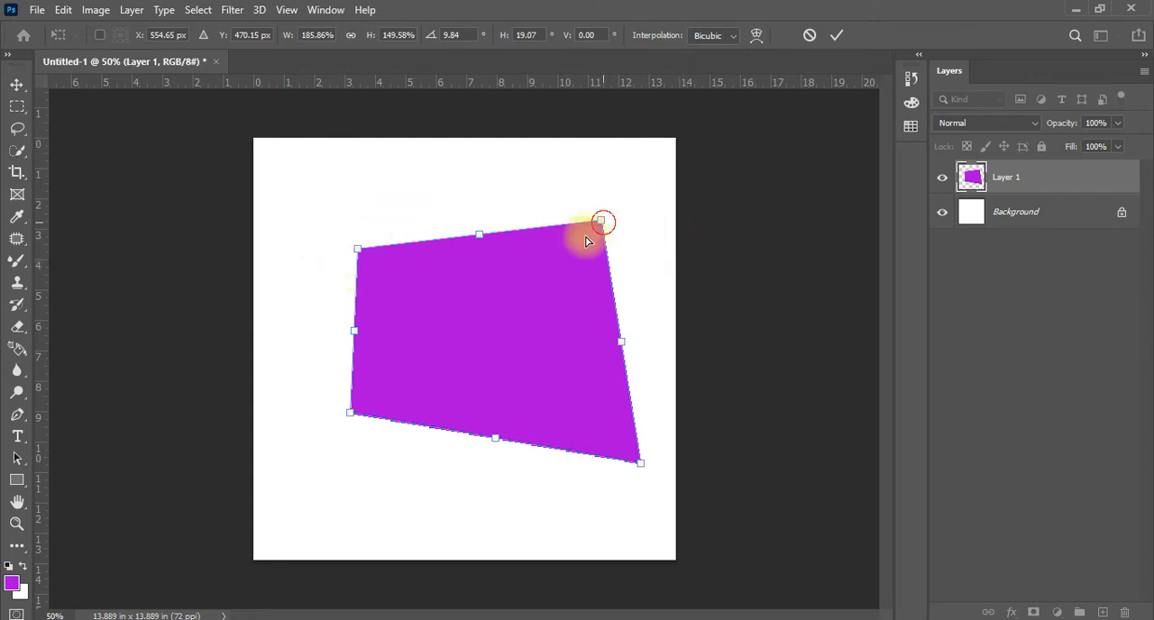
{"action": "left_click_drag", "start_coordinate": [586, 241], "coordinate": [608, 232]}
{"action": "left_click_drag", "start_coordinate": [571, 276], "coordinate": [517, 302]}
{"action": "key", "text": "Escape"}
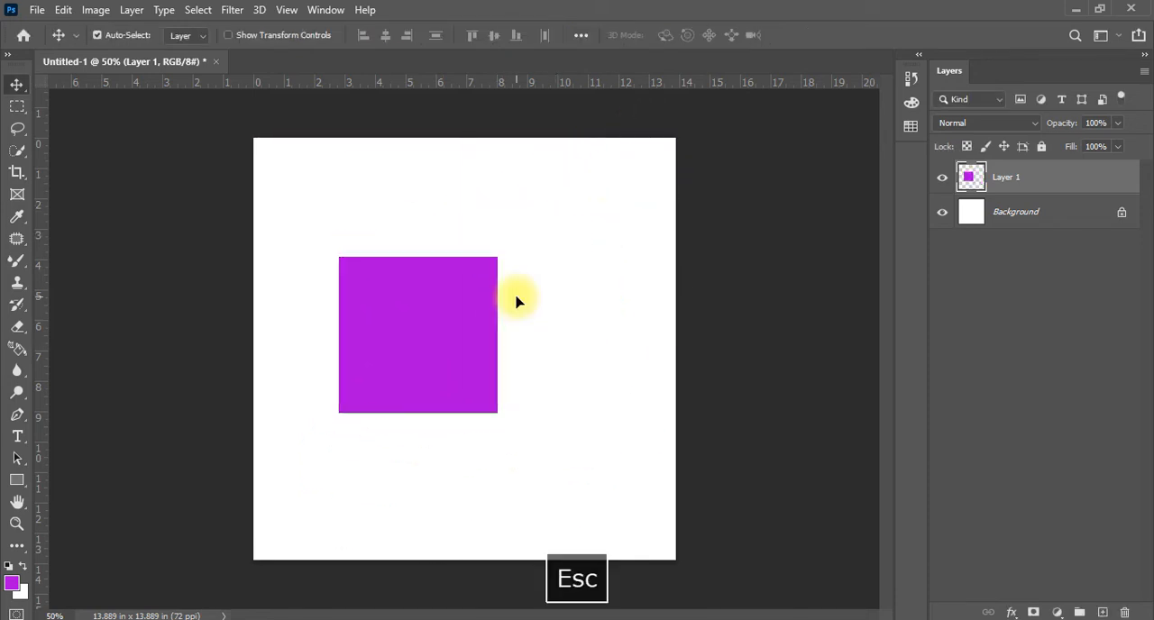
Free Transform the purple square in Perspective mode, spreading its base to 213.83% width and narrowing its top edge into a trapezoid
{"action": "key", "text": "ctrl+t"}
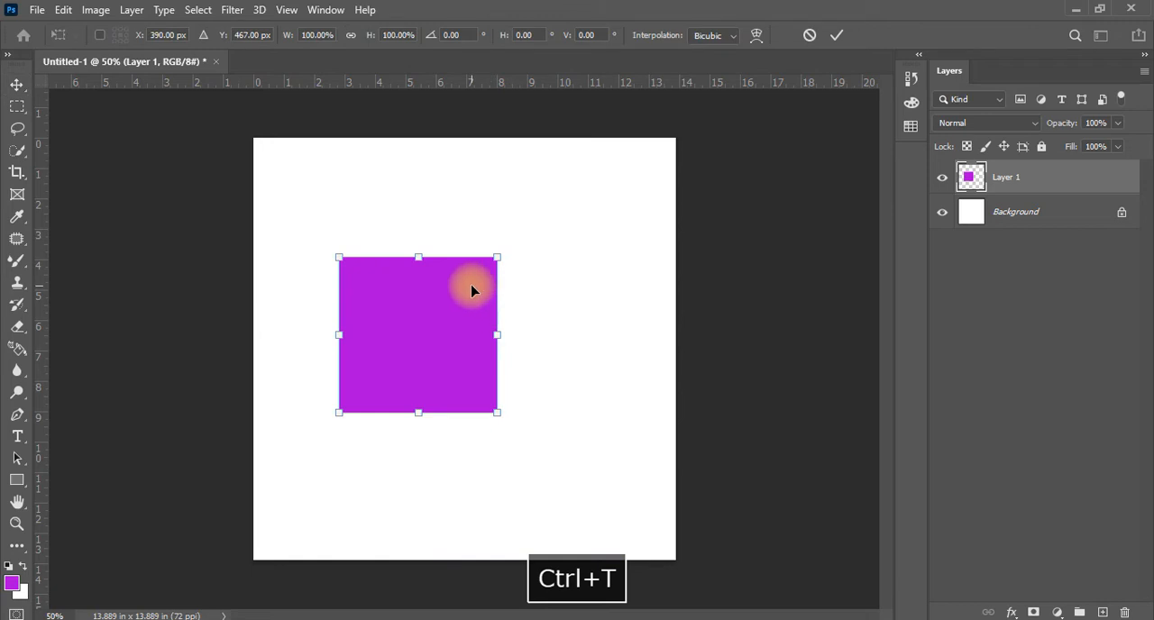
{"action": "right_click", "coordinate": [471, 290]}
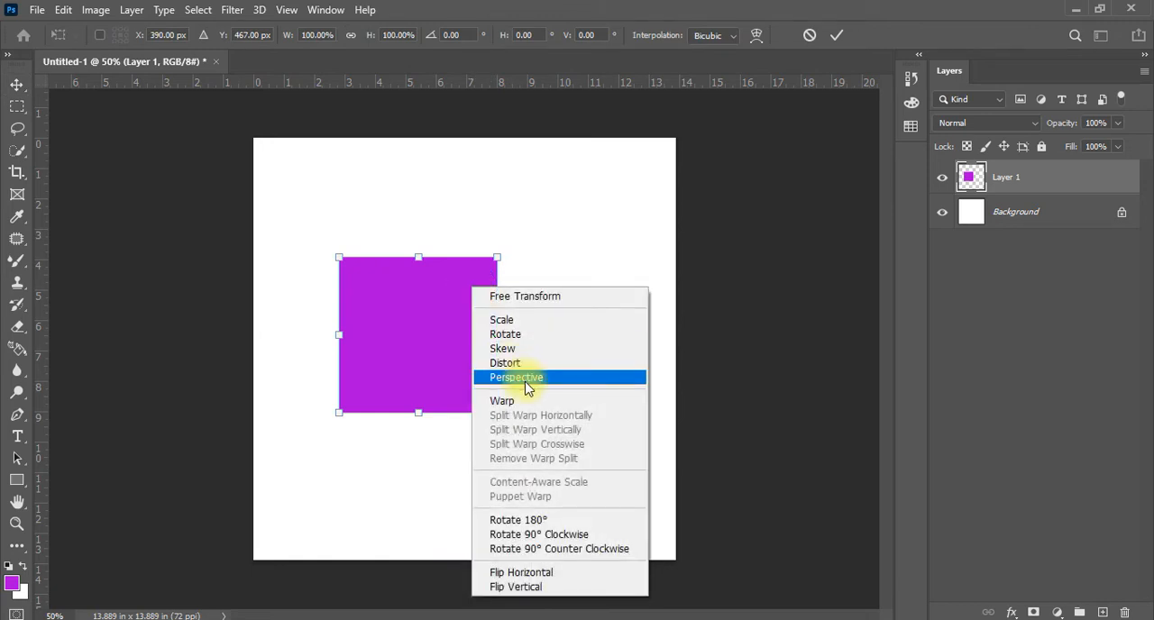
{"action": "left_click", "coordinate": [527, 380]}
{"action": "left_click_drag", "start_coordinate": [497, 418], "coordinate": [621, 403]}
{"action": "left_click_drag", "start_coordinate": [438, 320], "coordinate": [453, 394]}
{"action": "left_click_drag", "start_coordinate": [373, 311], "coordinate": [413, 309]}
{"action": "left_click_drag", "start_coordinate": [672, 474], "coordinate": [630, 488]}
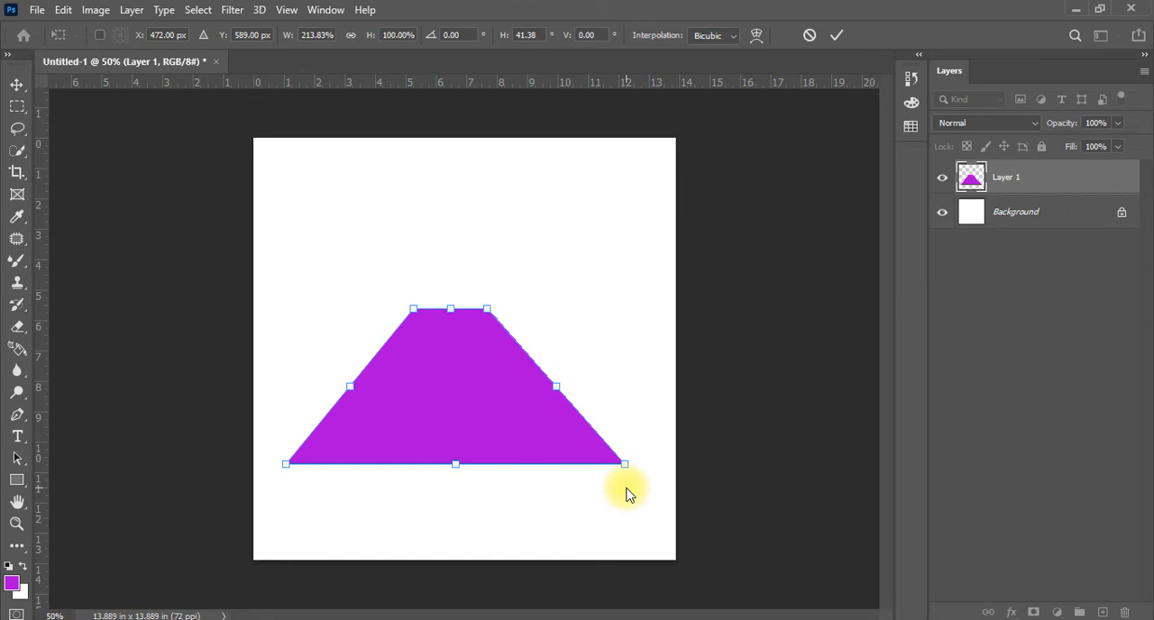
Widen the trapezoid's top edge in perspective, stretch its left side taller, and undo that stretch
{"action": "left_click_drag", "start_coordinate": [414, 313], "coordinate": [275, 309]}
{"action": "left_click_drag", "start_coordinate": [285, 469], "coordinate": [301, 496]}
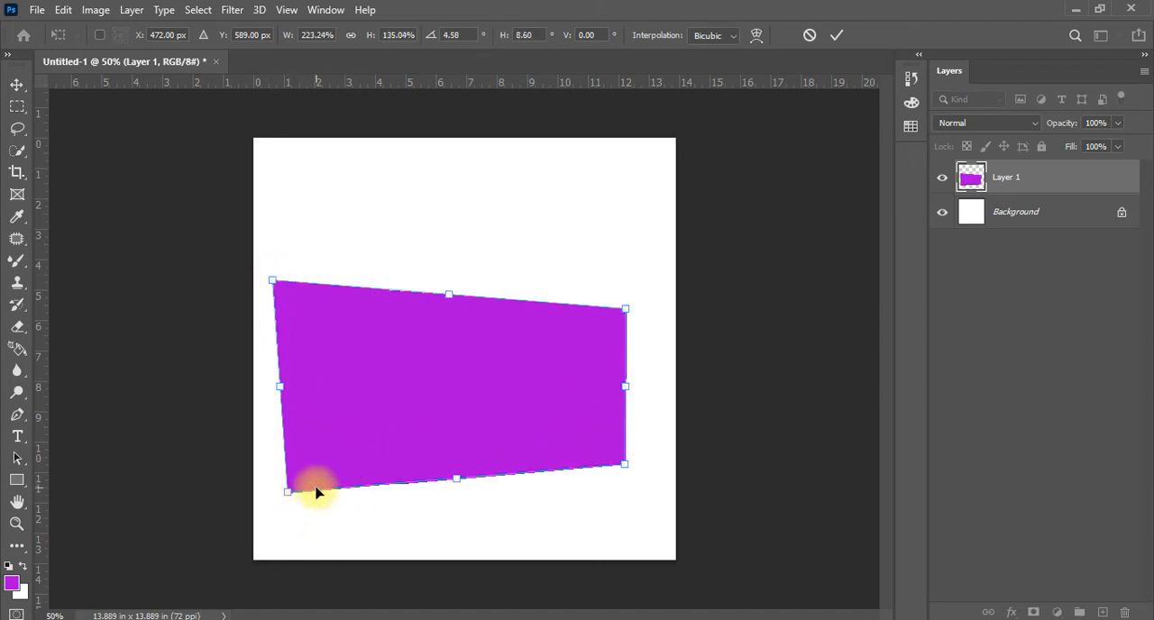
{"action": "key", "text": "ctrl+z"}
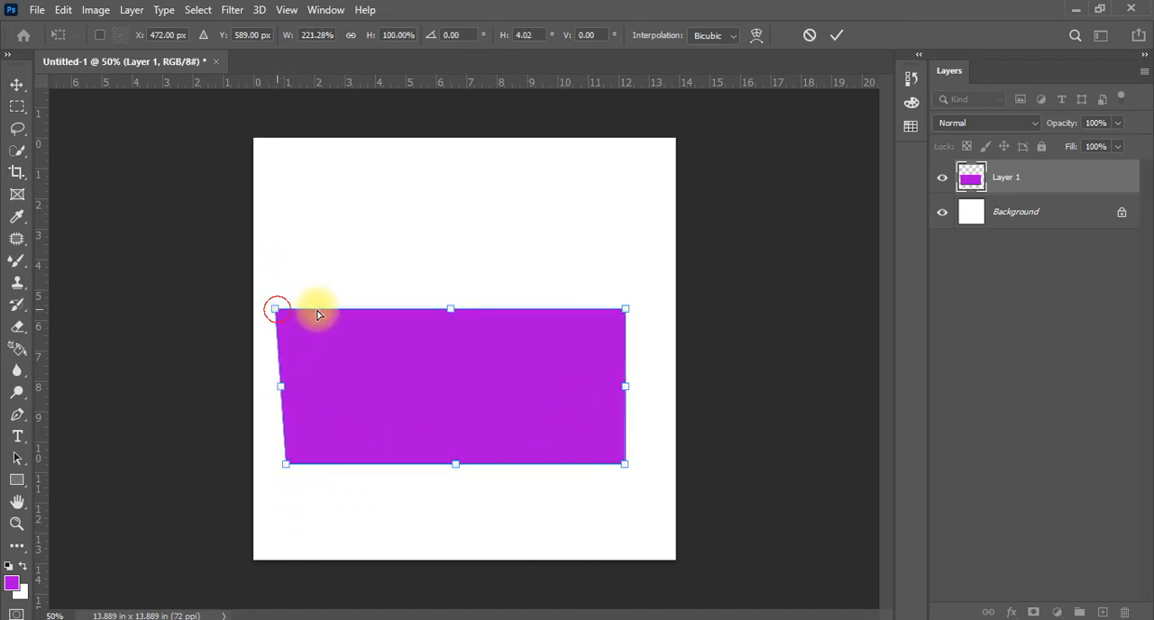
Narrow the top edge in perspective to a 35.92° horizontal skew, and scale the trapezoid downward to 299.21% width and 162.70% height
{"action": "left_click_drag", "start_coordinate": [318, 314], "coordinate": [387, 309]}
{"action": "right_click", "coordinate": [456, 334]}
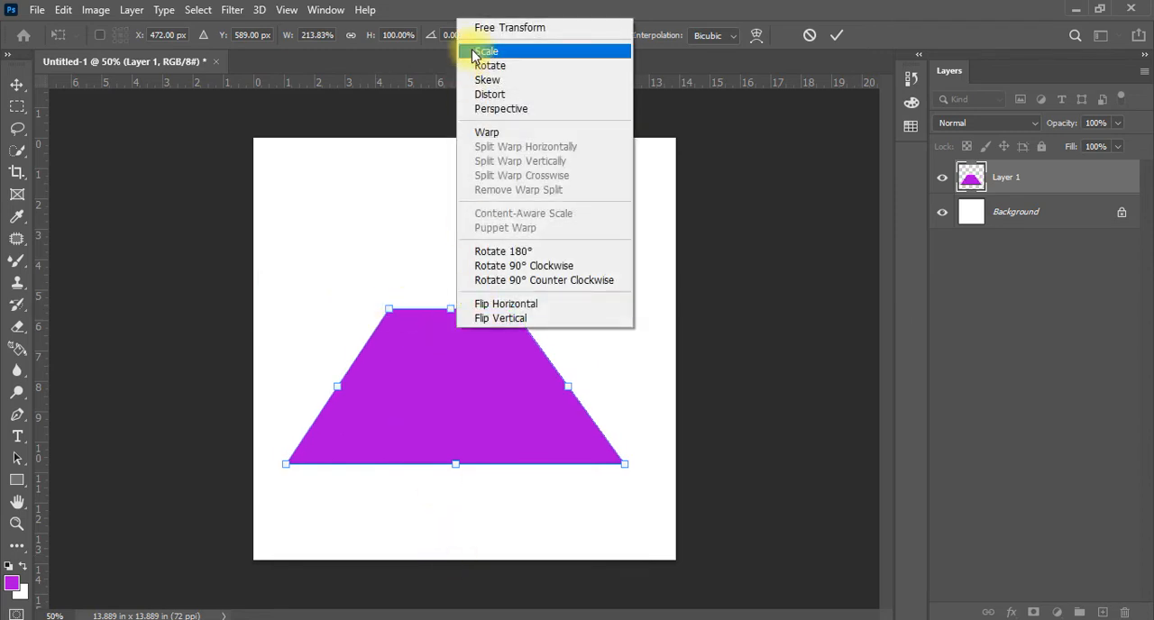
{"action": "left_click", "coordinate": [515, 29]}
{"action": "right_click", "coordinate": [444, 331]}
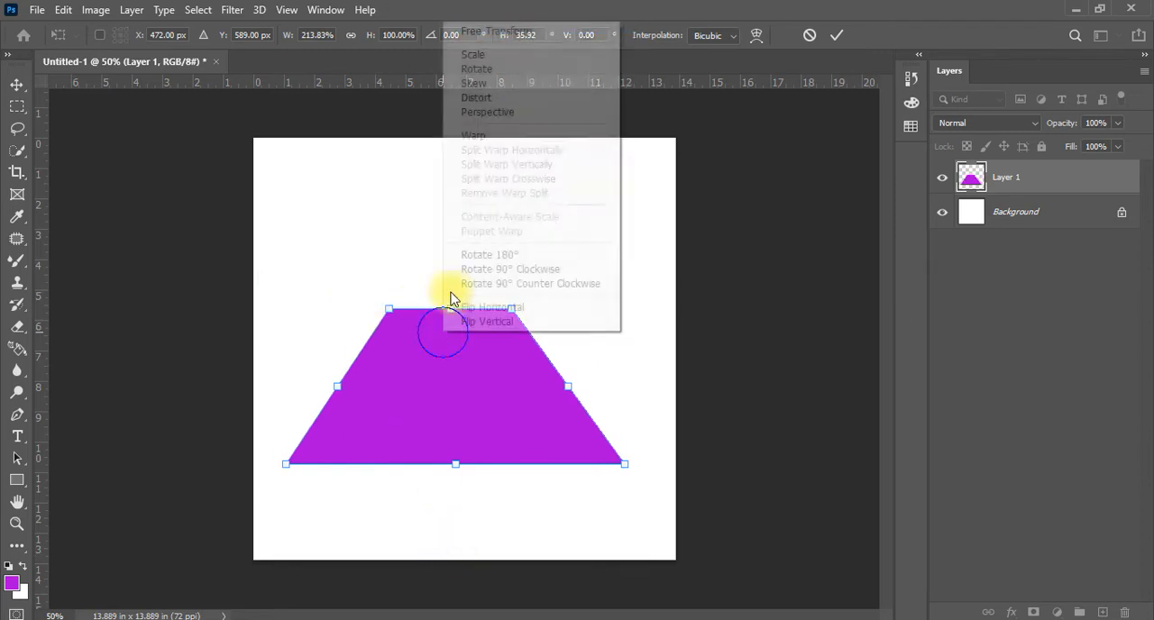
{"action": "left_click", "coordinate": [475, 55]}
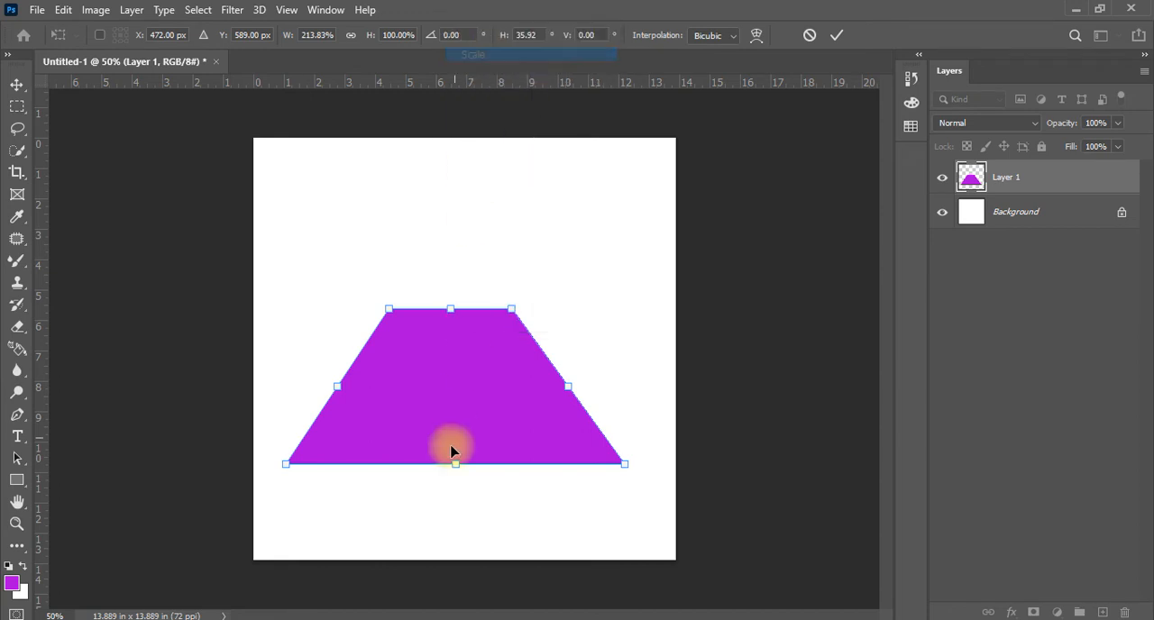
{"action": "left_click_drag", "start_coordinate": [458, 465], "coordinate": [460, 562]}
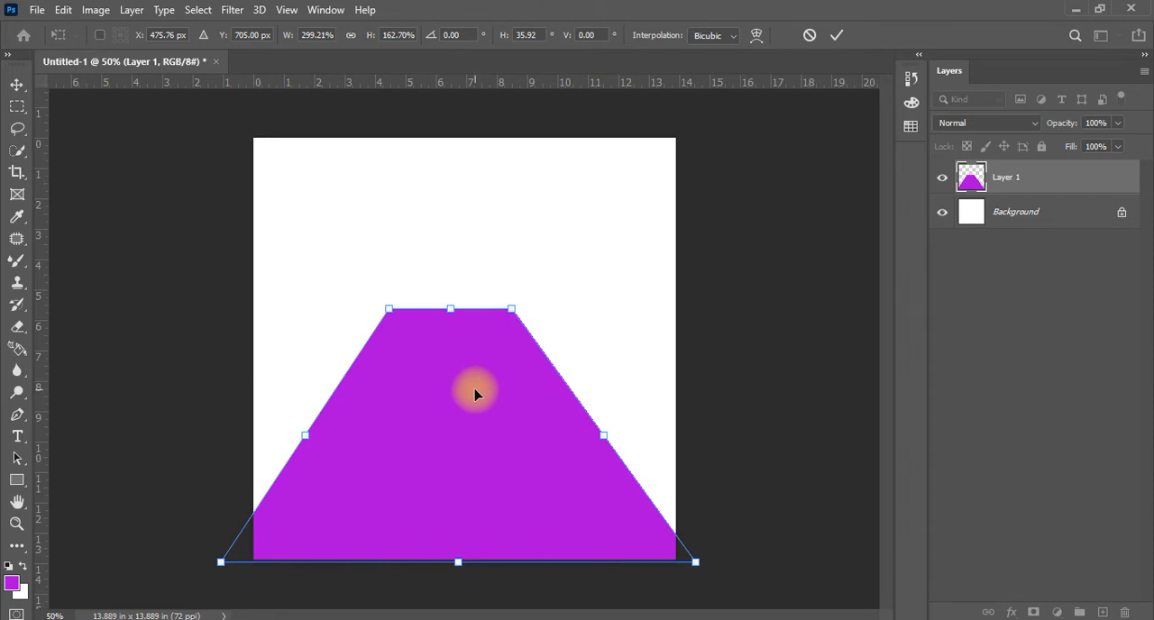
Narrow the trapezoid's top edge in perspective to 36.29°, move the shape up to the canvas centre, and apply the transform
{"action": "right_click", "coordinate": [454, 386]}
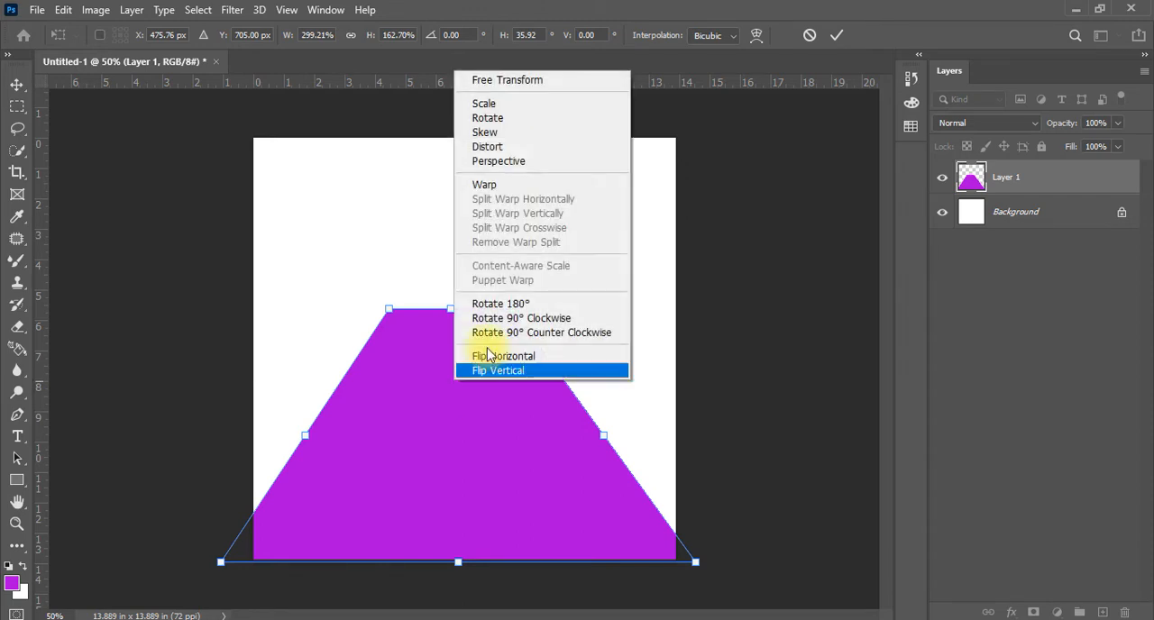
{"action": "left_click", "coordinate": [515, 161]}
{"action": "mouse_move", "coordinate": [515, 310]}
{"action": "left_mouse_down"}
{"action": "mouse_move", "coordinate": [626, 332]}
{"action": "mouse_move", "coordinate": [495, 313]}
{"action": "mouse_move", "coordinate": [512, 313]}
{"action": "left_mouse_up"}
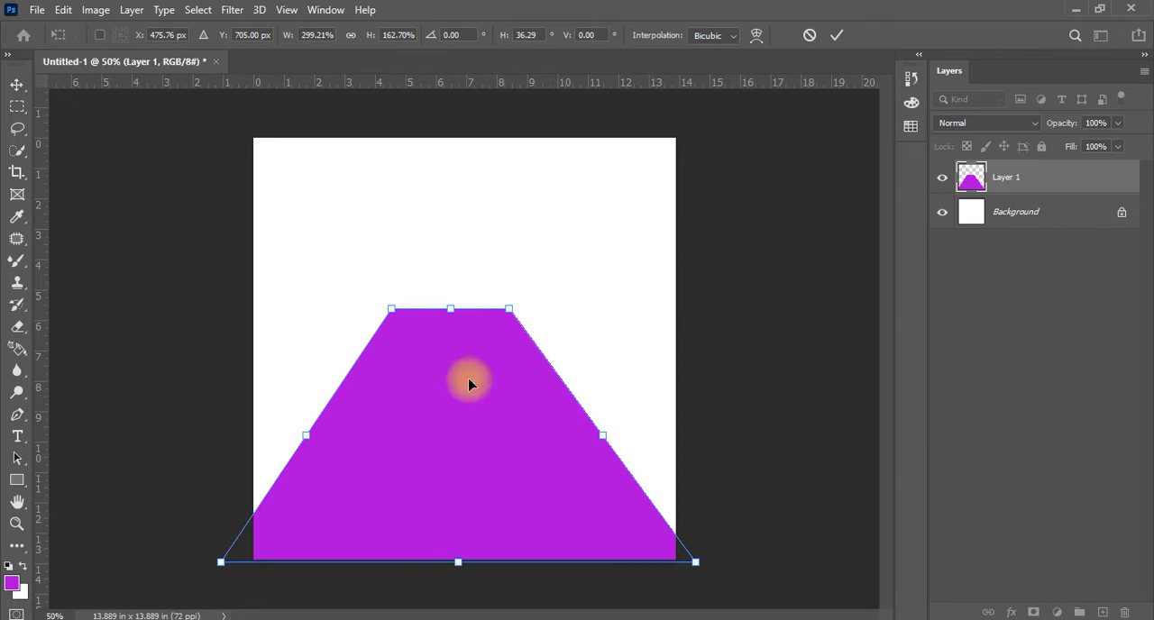
{"action": "left_click_drag", "start_coordinate": [460, 446], "coordinate": [463, 353]}
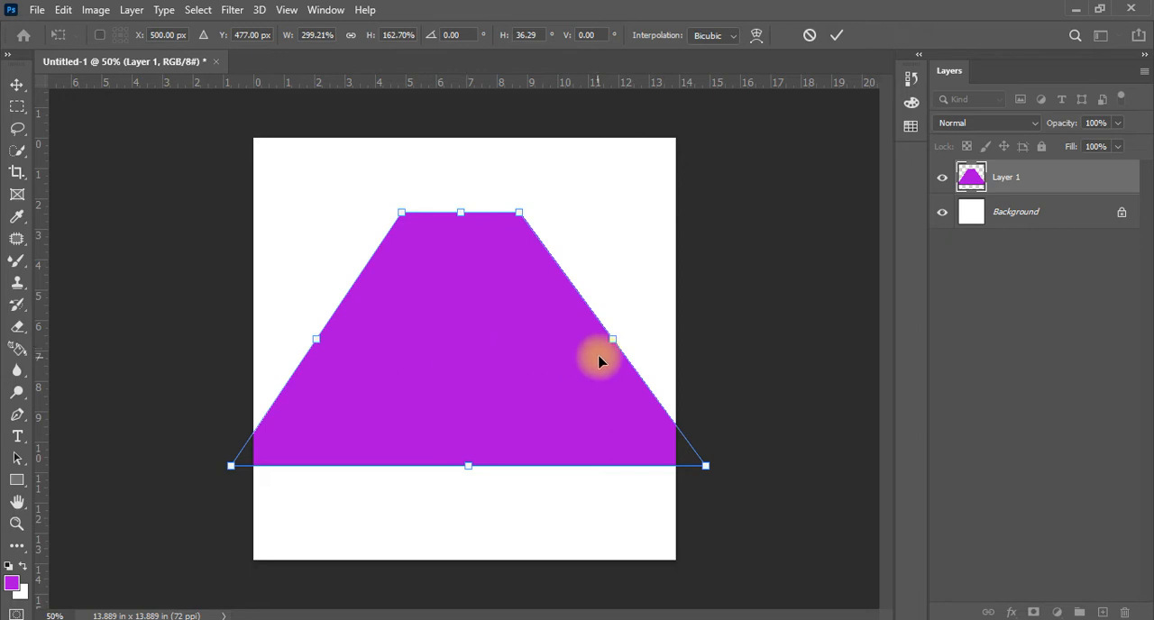
{"action": "mouse_move", "coordinate": [473, 345]}
{"action": "left_mouse_down"}
{"action": "mouse_move", "coordinate": [469, 443]}
{"action": "mouse_move", "coordinate": [479, 312]}
{"action": "mouse_move", "coordinate": [478, 338]}
{"action": "mouse_move", "coordinate": [477, 324]}
{"action": "left_mouse_up"}
{"action": "key", "text": "Return"}
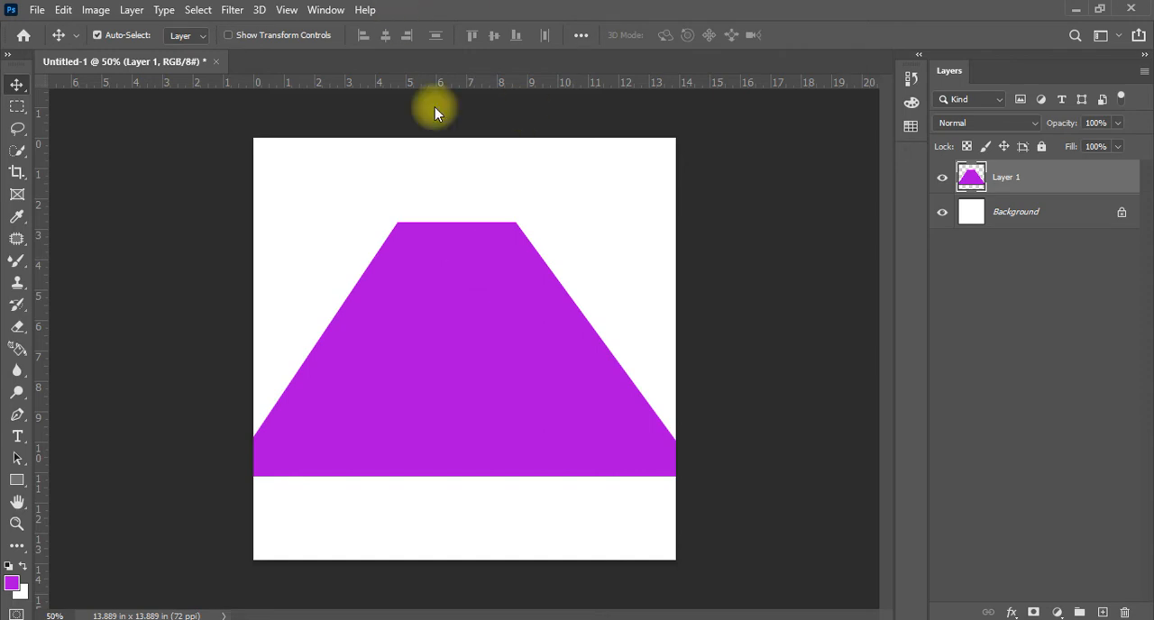
Warp the purple trapezoid, pulling both upper corners inward and down and raising their curve handles above the canvas to round the top
{"action": "key", "text": "ctrl"}
{"action": "key", "text": "ctrl+t"}
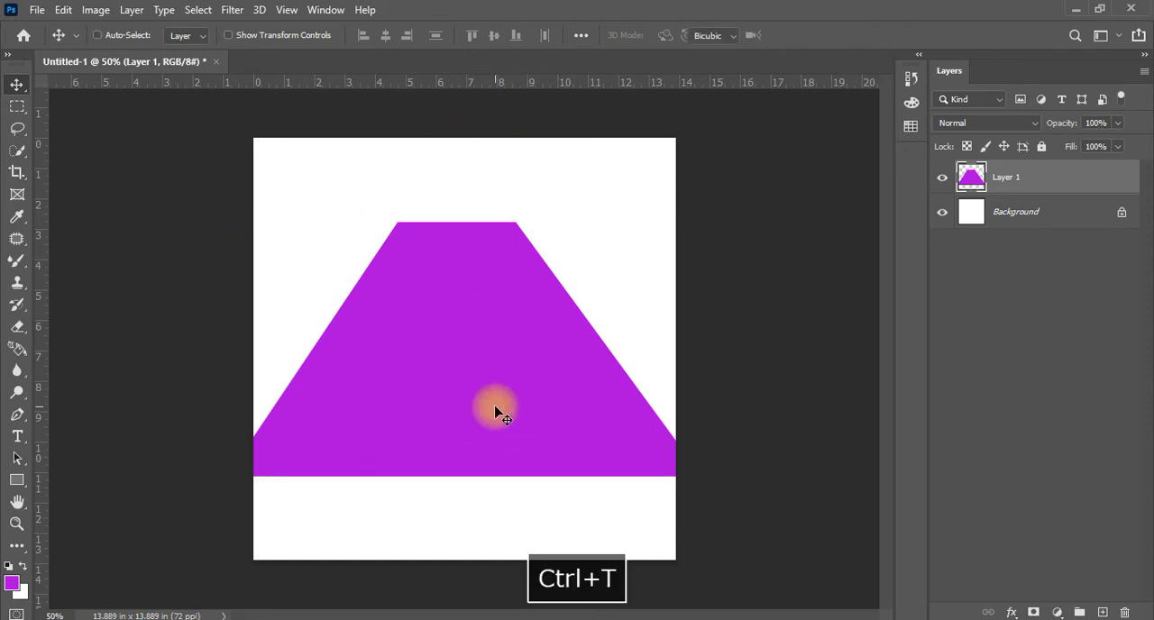
{"action": "right_click", "coordinate": [450, 288]}
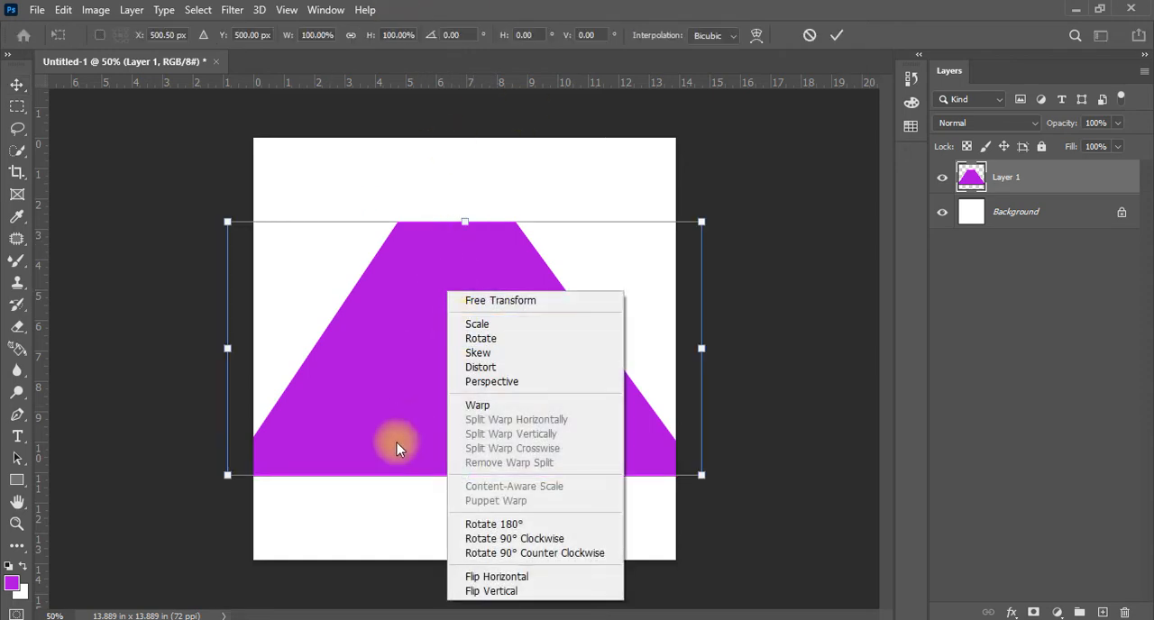
{"action": "right_click", "coordinate": [399, 443]}
{"action": "right_click", "coordinate": [463, 298]}
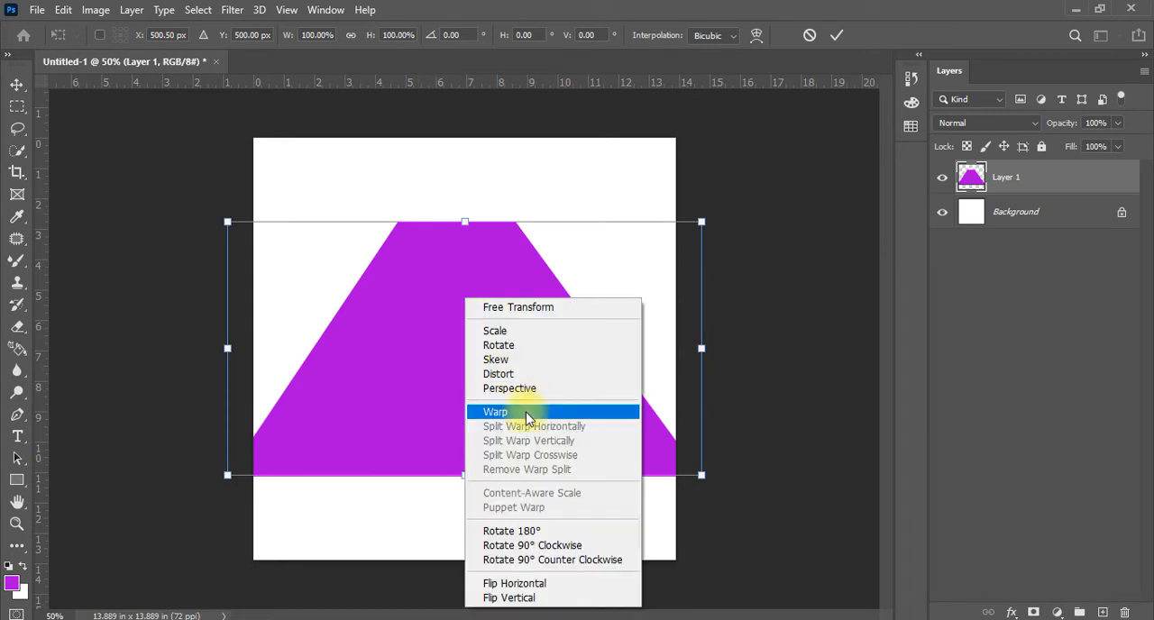
{"action": "left_click", "coordinate": [527, 417]}
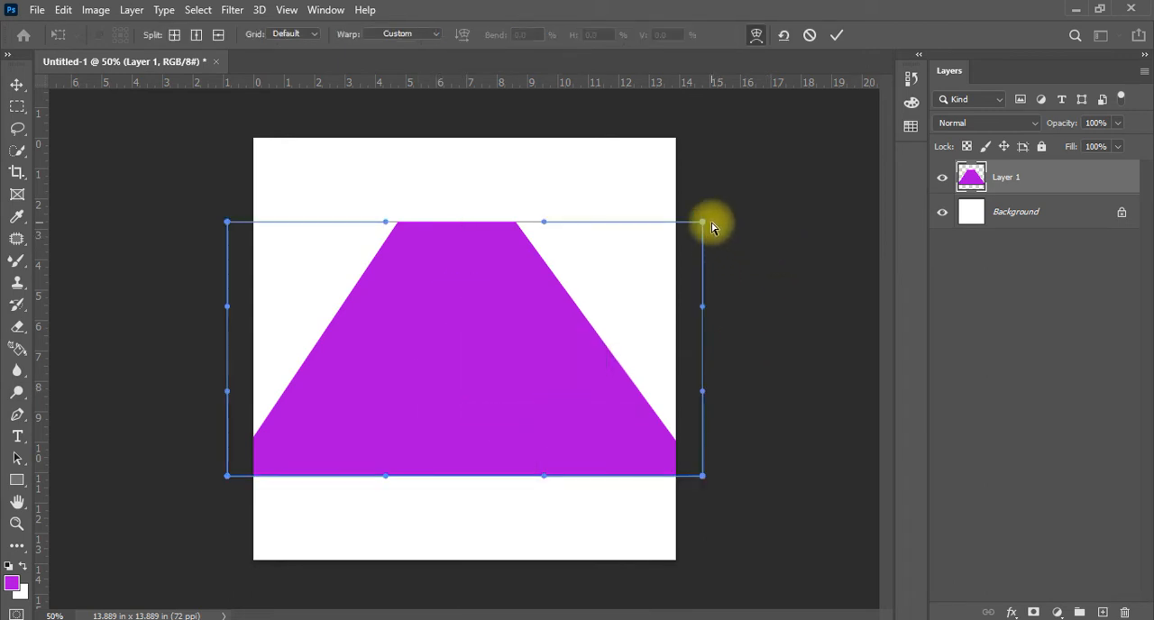
{"action": "left_click_drag", "start_coordinate": [701, 224], "coordinate": [530, 336]}
{"action": "left_click_drag", "start_coordinate": [544, 222], "coordinate": [560, 97]}
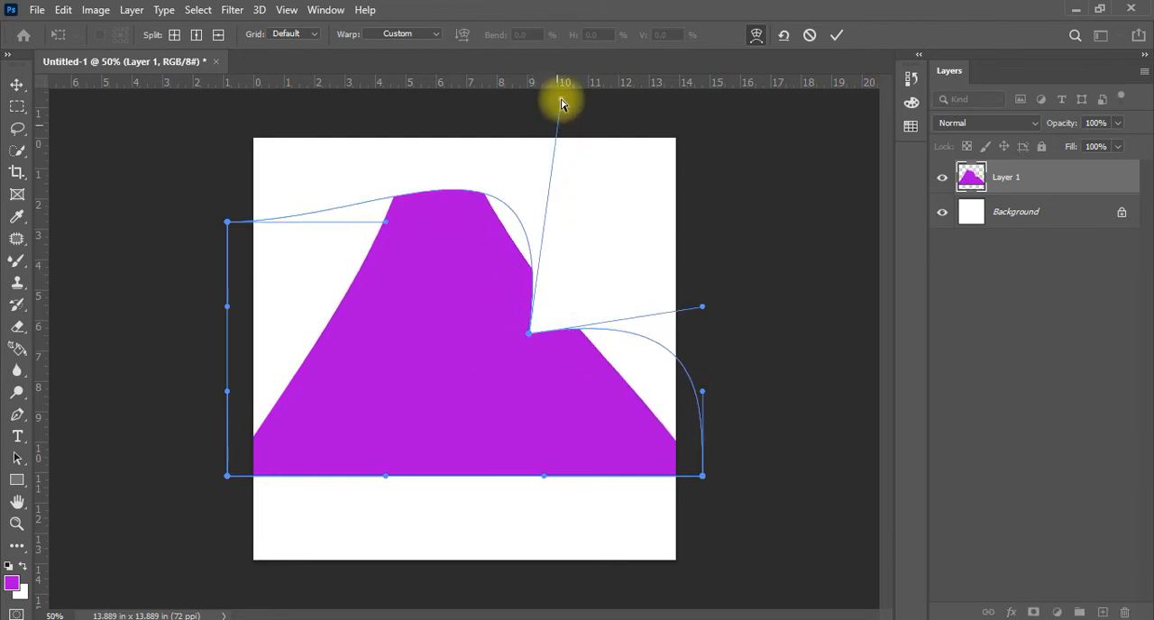
{"action": "left_click_drag", "start_coordinate": [227, 222], "coordinate": [353, 309]}
{"action": "left_click_drag", "start_coordinate": [386, 223], "coordinate": [335, 114]}
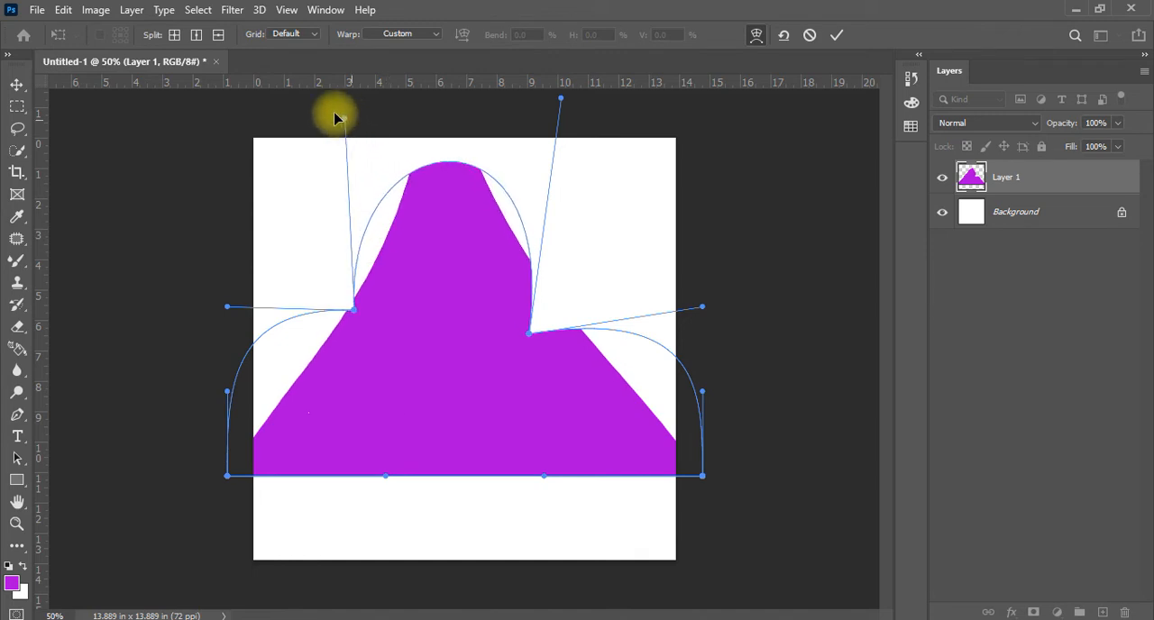
Warp the shape's lower corners inward and down, arch its bottom edge upward, and smooth the right side with its upper handle
{"action": "left_click_drag", "start_coordinate": [228, 477], "coordinate": [349, 539]}
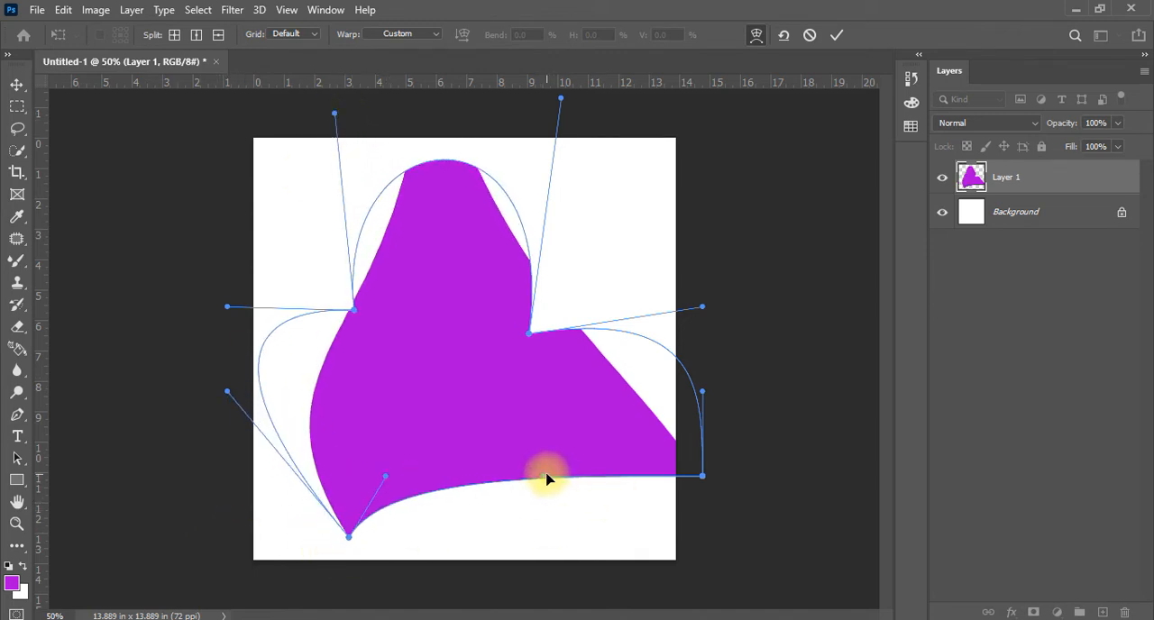
{"action": "left_click_drag", "start_coordinate": [547, 480], "coordinate": [490, 365]}
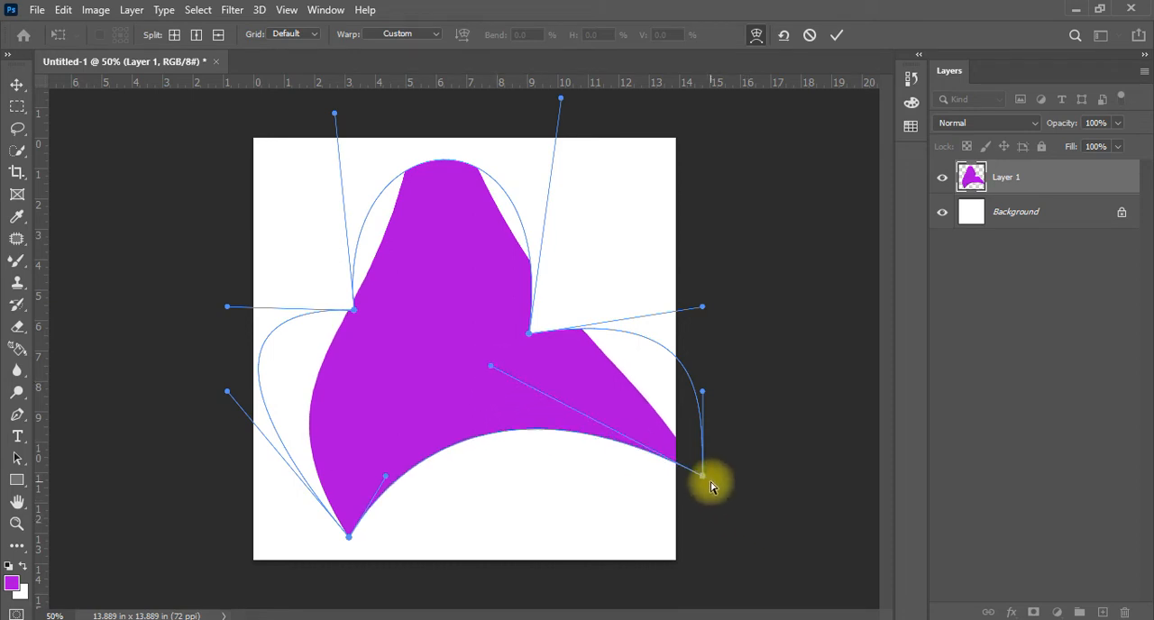
{"action": "left_click_drag", "start_coordinate": [704, 477], "coordinate": [560, 498]}
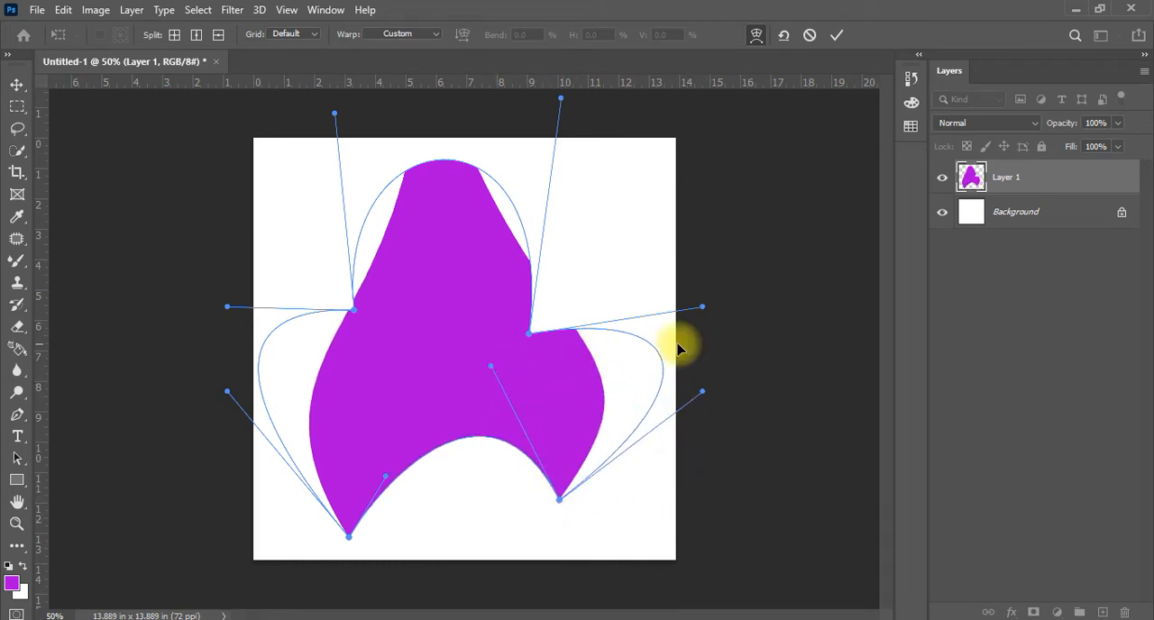
{"action": "left_click_drag", "start_coordinate": [702, 309], "coordinate": [517, 147]}
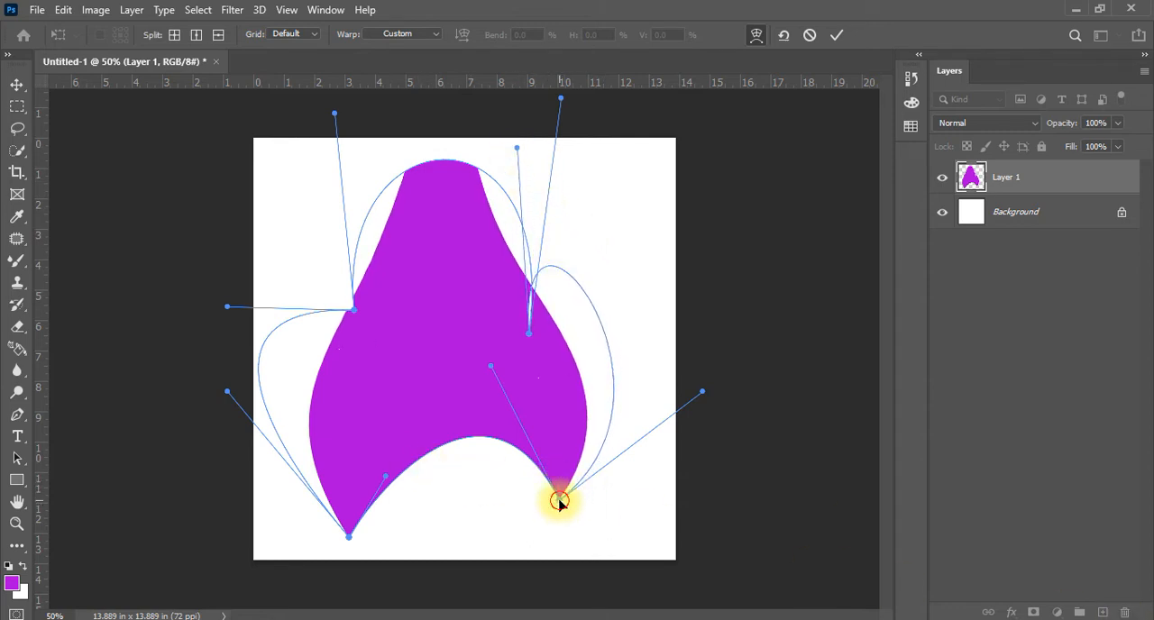
{"action": "left_click_drag", "start_coordinate": [560, 498], "coordinate": [563, 539]}
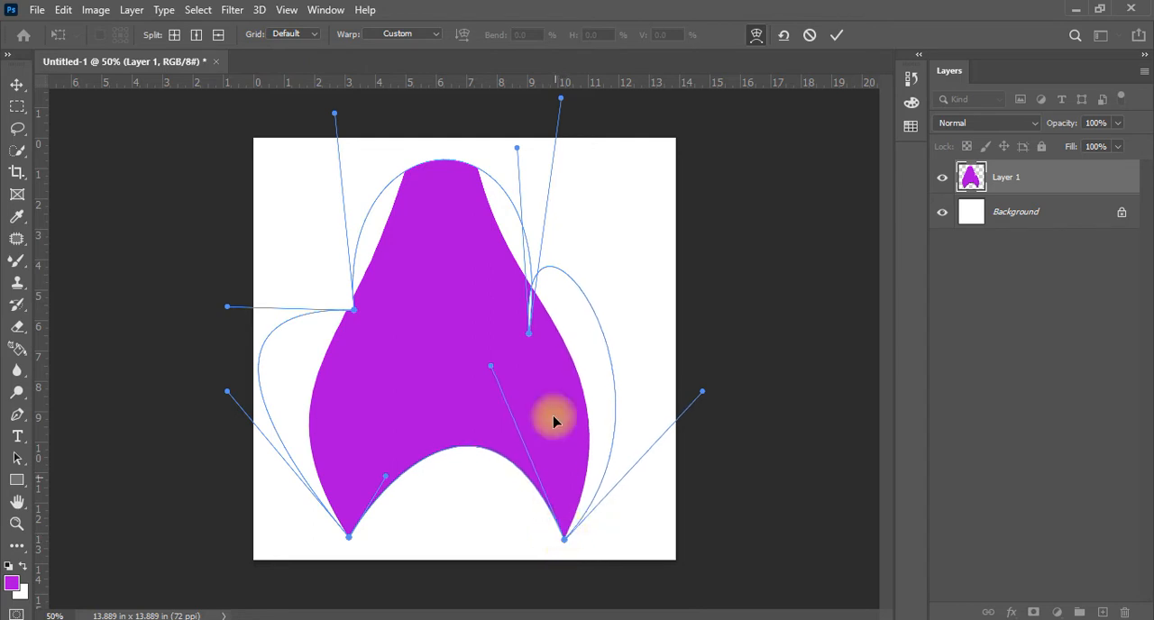
Refine the upper-right warp handles, apply the warp, and move the finished shape slightly toward the canvas centre
{"action": "mouse_move", "coordinate": [560, 98]}
{"action": "left_mouse_down"}
{"action": "mouse_move", "coordinate": [504, 102]}
{"action": "mouse_move", "coordinate": [565, 105]}
{"action": "mouse_move", "coordinate": [545, 105]}
{"action": "left_mouse_up"}
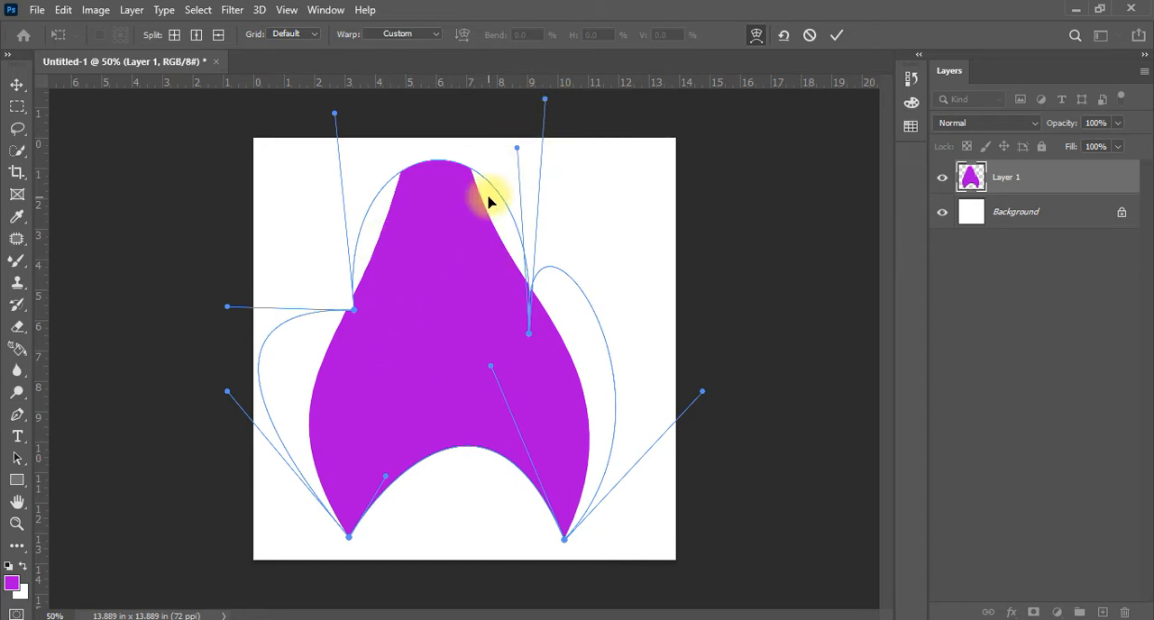
{"action": "left_click_drag", "start_coordinate": [517, 148], "coordinate": [513, 107]}
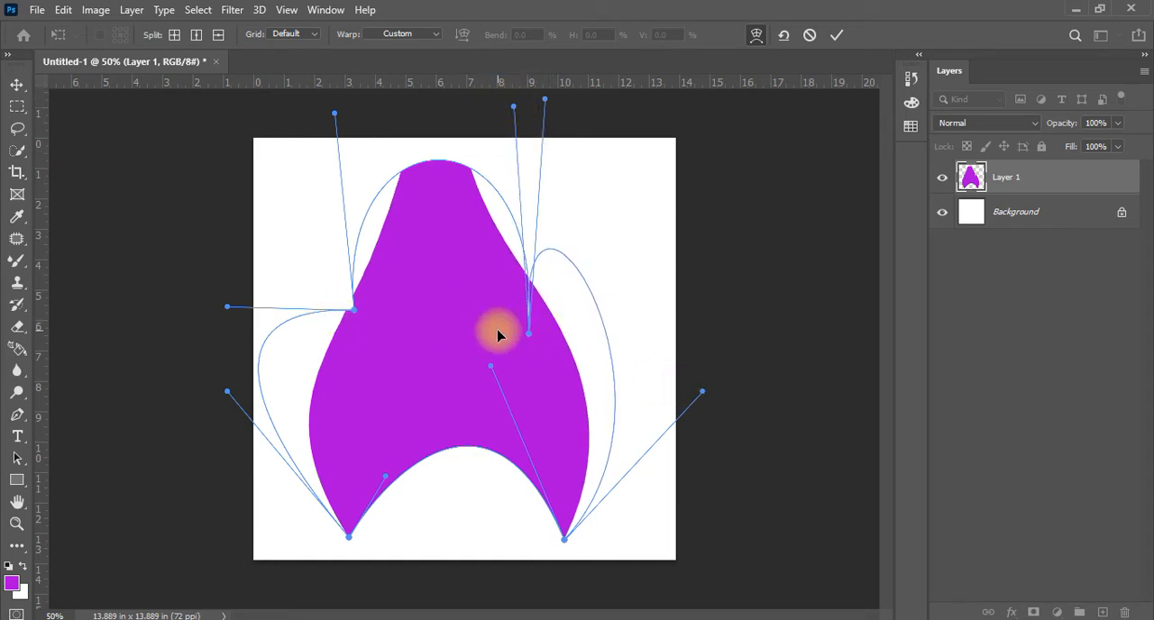
{"action": "key", "text": "Return"}
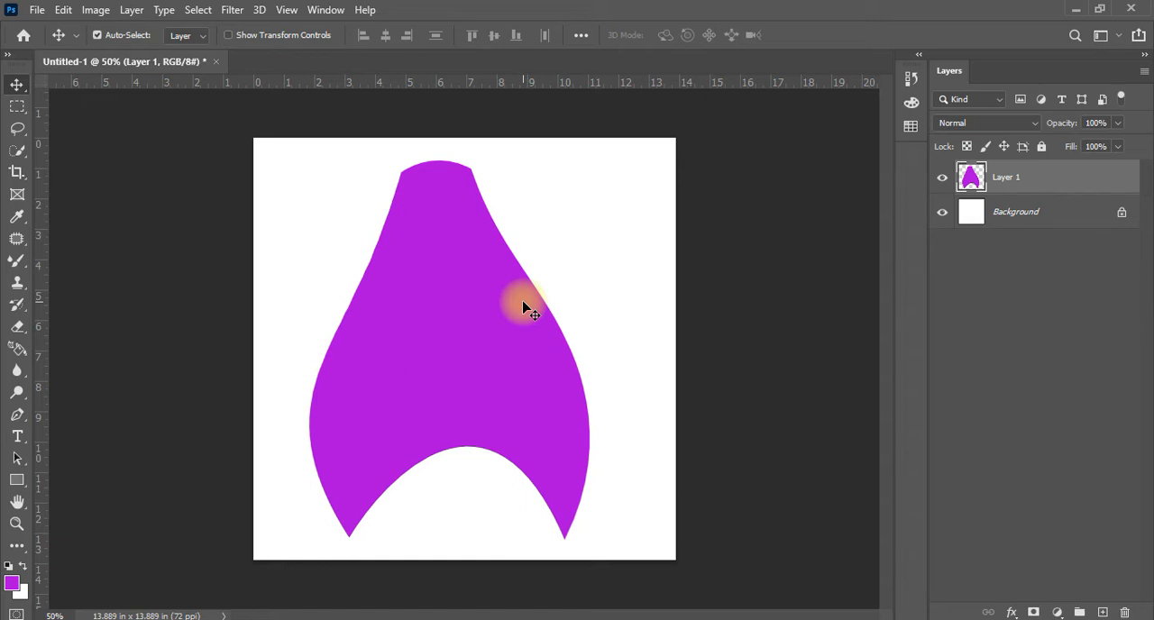
{"action": "mouse_move", "coordinate": [479, 374]}
{"action": "left_mouse_down"}
{"action": "mouse_move", "coordinate": [507, 364]}
{"action": "mouse_move", "coordinate": [490, 365]}
{"action": "left_mouse_up"}
Warp the purple shape by raising both lower corners and gathering the bottom edge's curve handles onto them to flatten the edge
{"action": "key", "text": "ctrl+t"}
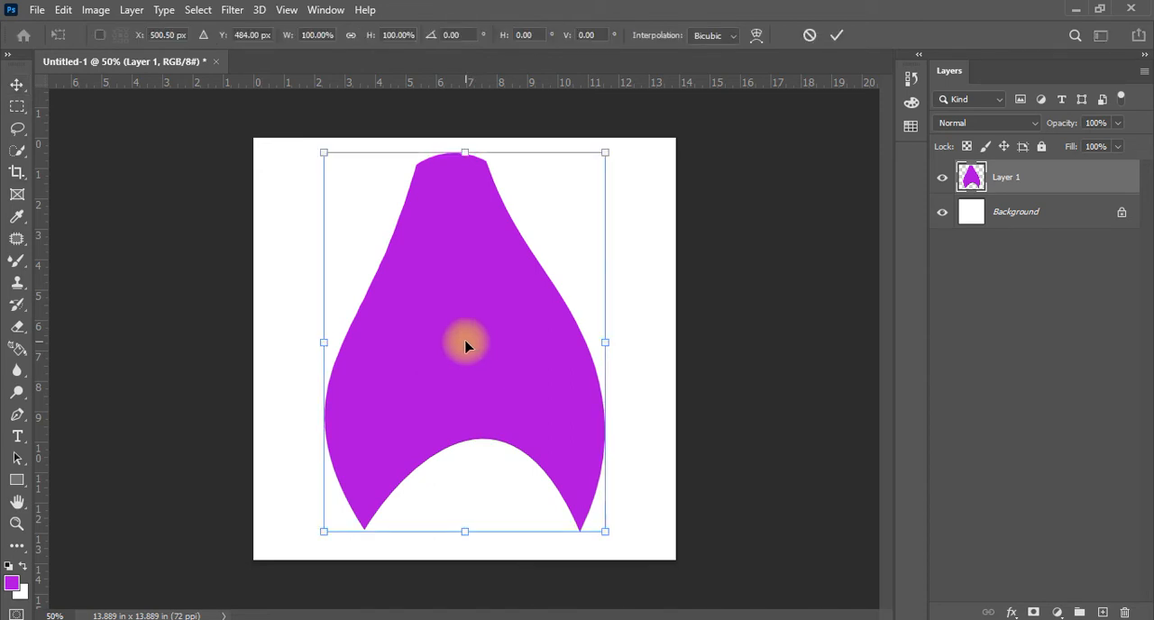
{"action": "right_click", "coordinate": [460, 276]}
{"action": "left_click", "coordinate": [526, 389]}
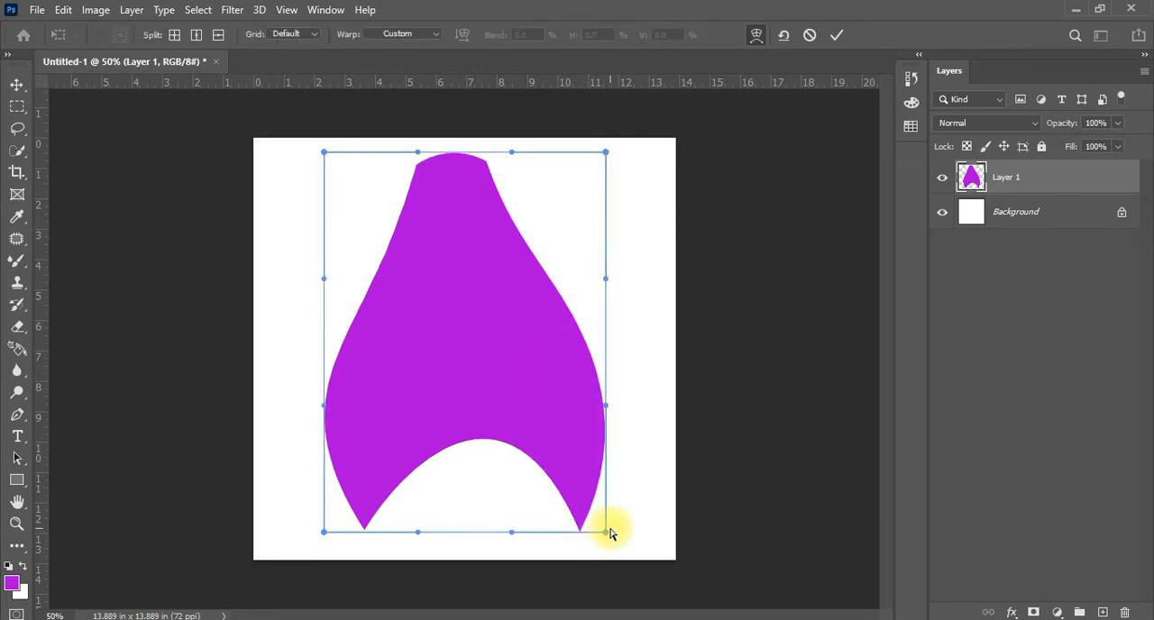
{"action": "left_click_drag", "start_coordinate": [606, 531], "coordinate": [652, 411]}
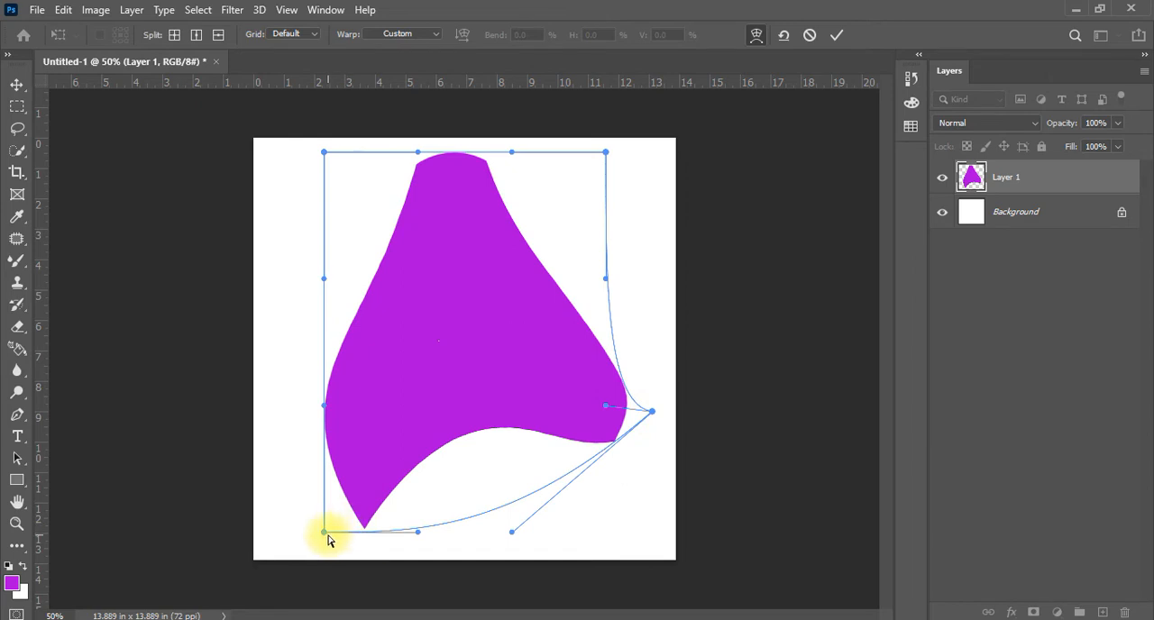
{"action": "left_click_drag", "start_coordinate": [325, 532], "coordinate": [260, 299]}
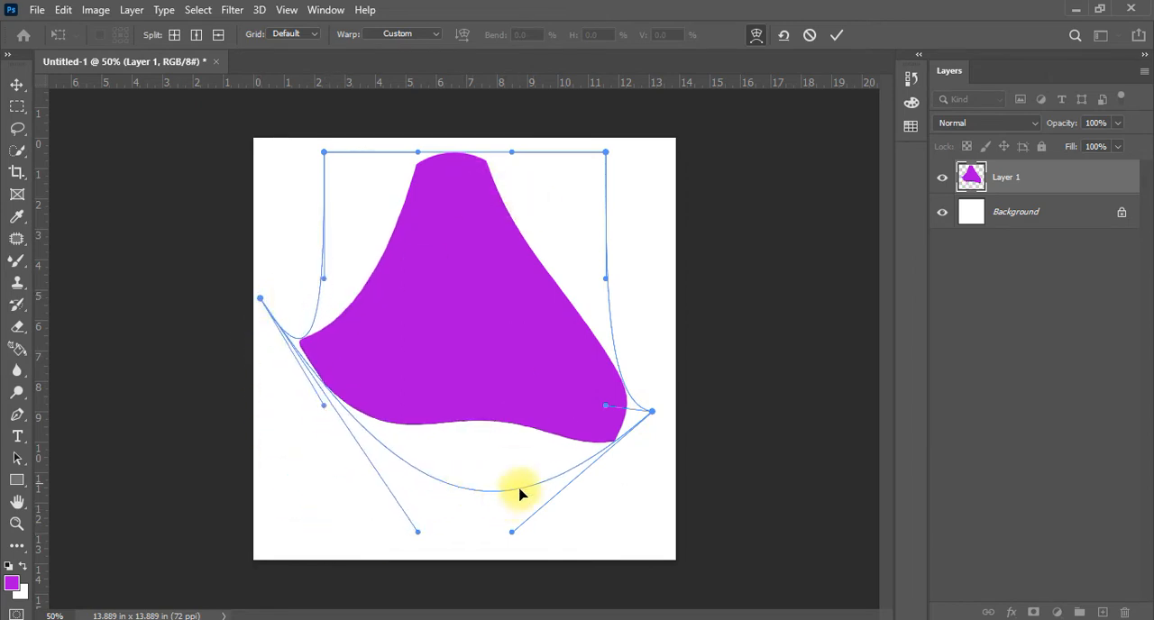
{"action": "left_click_drag", "start_coordinate": [513, 532], "coordinate": [655, 412]}
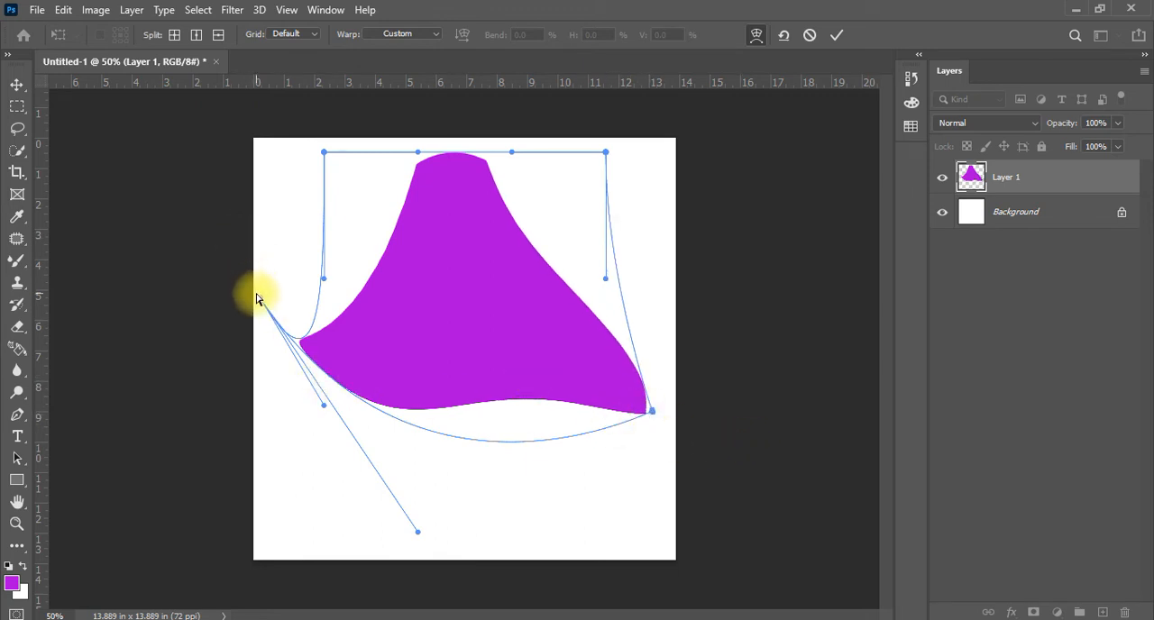
{"action": "left_click_drag", "start_coordinate": [260, 299], "coordinate": [335, 412]}
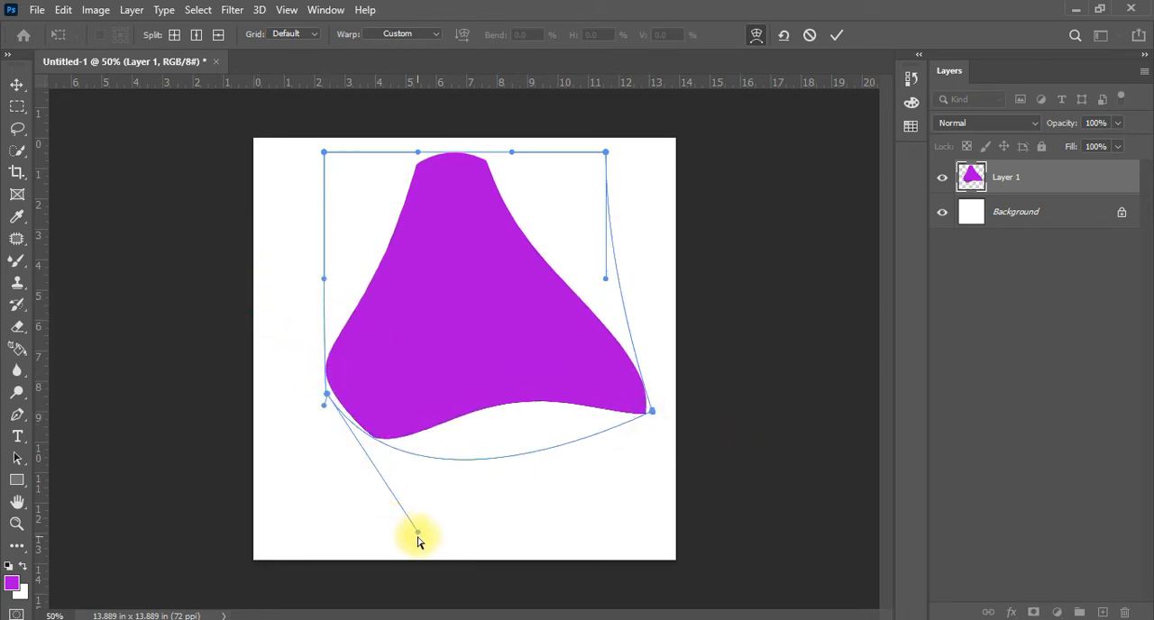
{"action": "left_click_drag", "start_coordinate": [417, 532], "coordinate": [328, 396]}
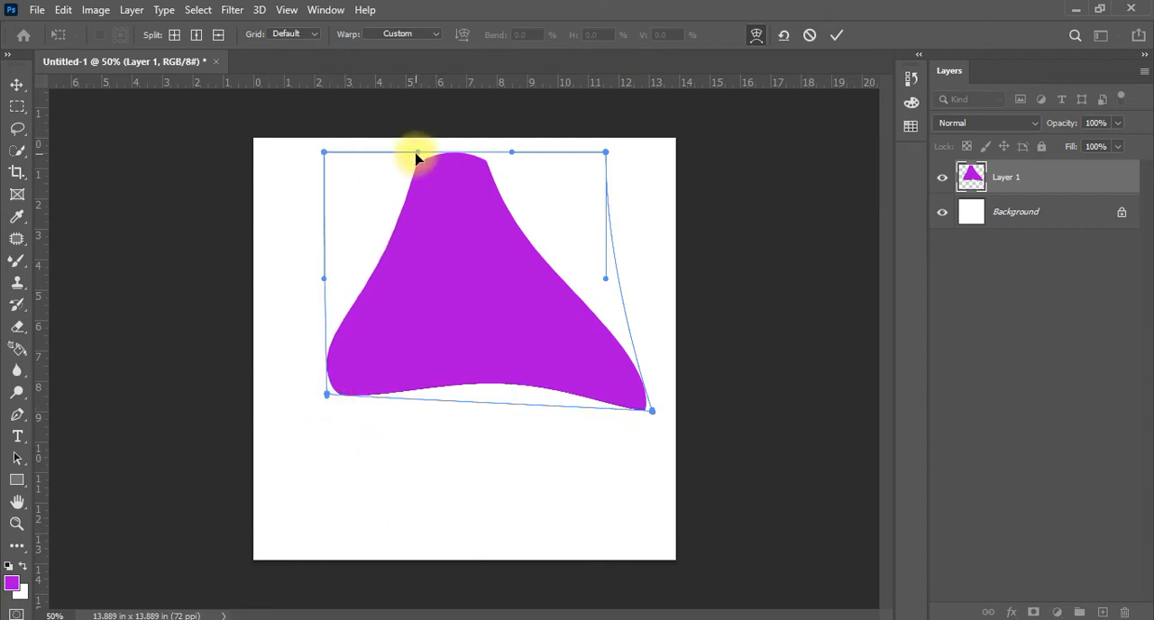
Collapse the four upper warp handles onto the shape's two upper corners to straighten the top and sides, and apply the warp
{"action": "left_click_drag", "start_coordinate": [417, 153], "coordinate": [325, 165]}
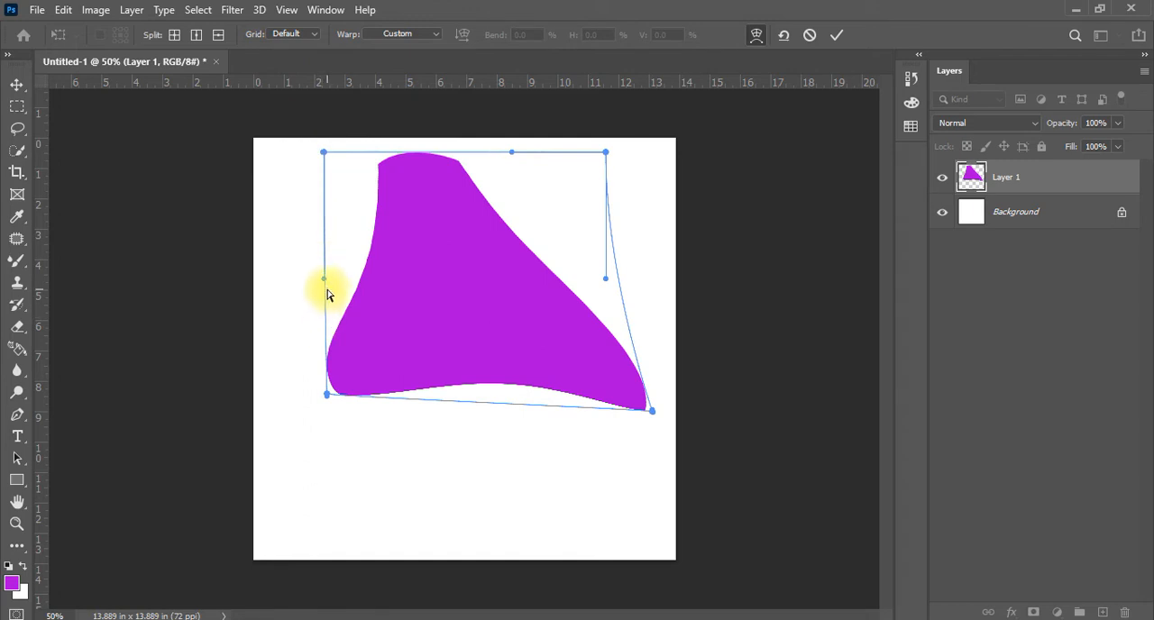
{"action": "left_click_drag", "start_coordinate": [323, 278], "coordinate": [327, 160]}
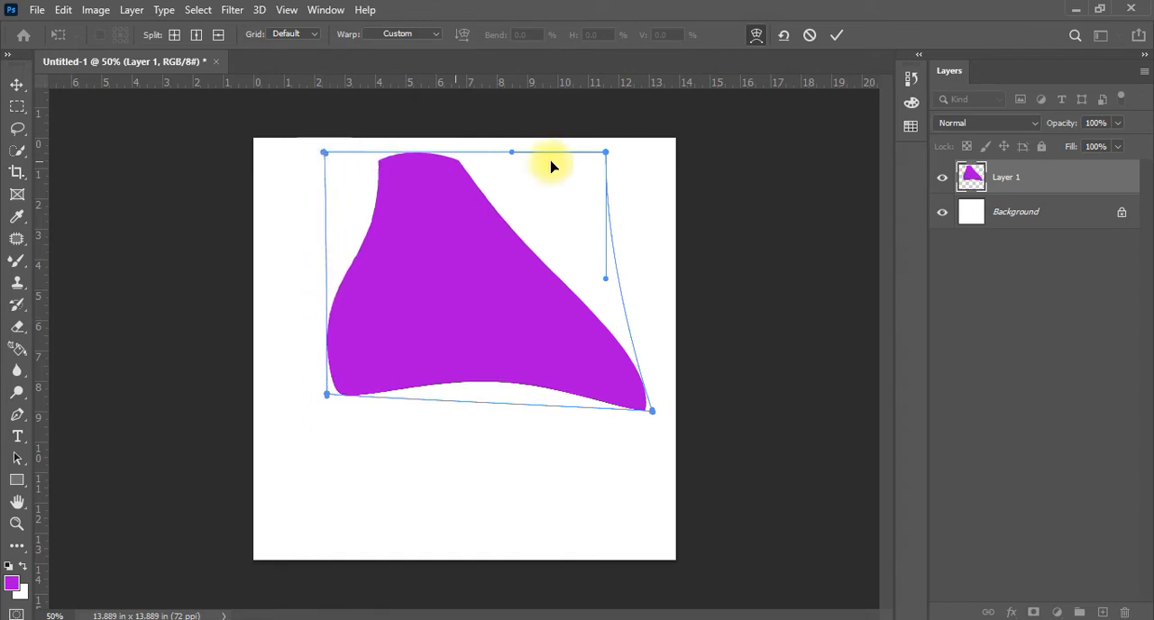
{"action": "left_click_drag", "start_coordinate": [511, 153], "coordinate": [606, 152]}
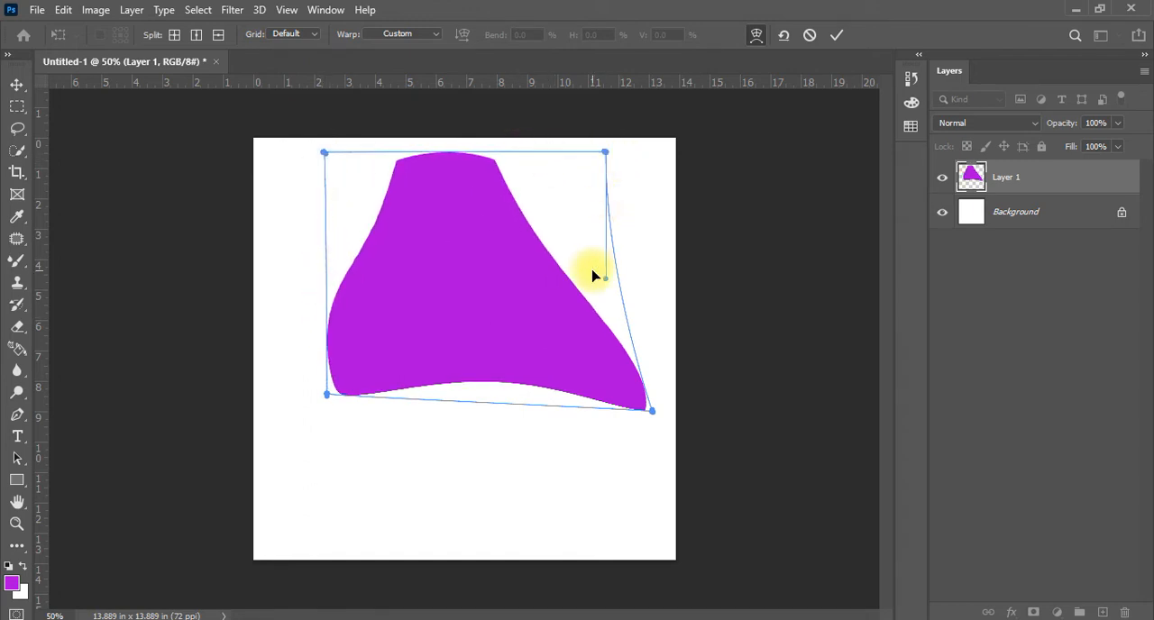
{"action": "left_click_drag", "start_coordinate": [605, 279], "coordinate": [605, 157]}
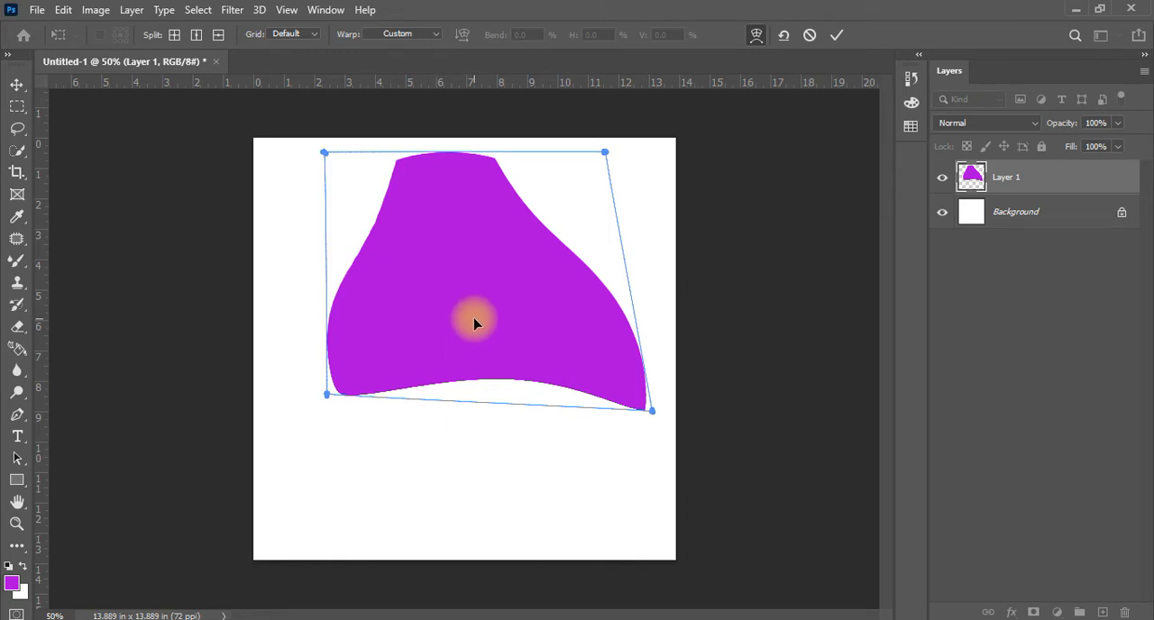
{"action": "key", "text": "Return"}
Undo the warp and all the earlier transforms back to the original purple square
{"action": "key", "text": "ctrl+z"}
{"action": "key", "text": "ctrl+z"}
{"action": "key", "text": "ctrl+z"}
{"action": "key", "text": "ctrl+z"}
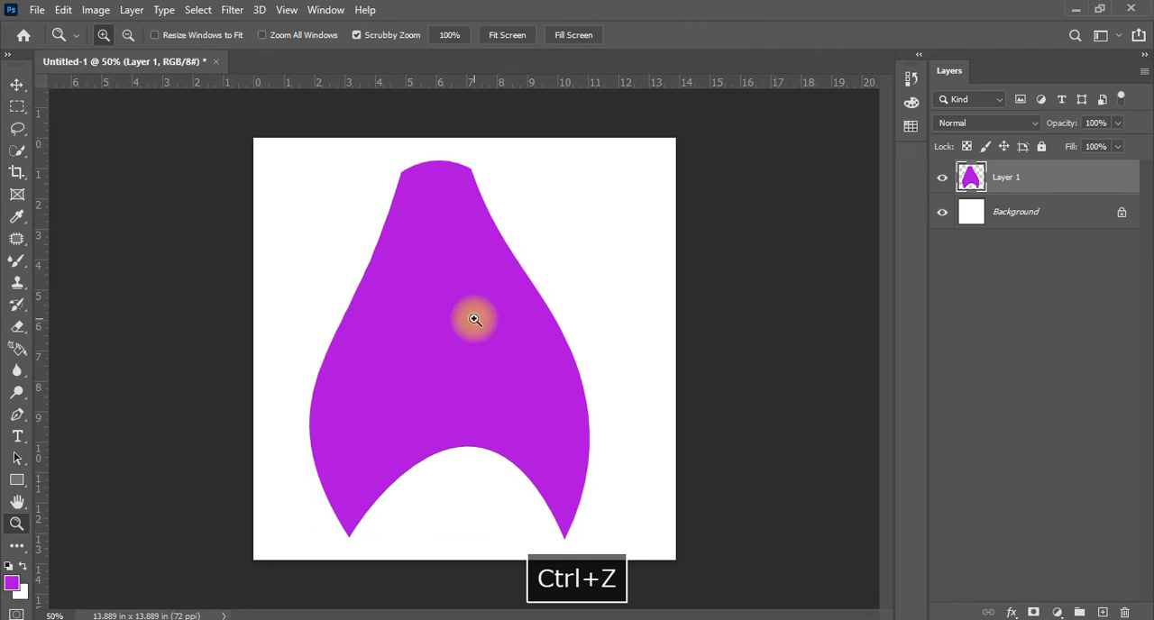
{"action": "left_click", "coordinate": [16, 84]}
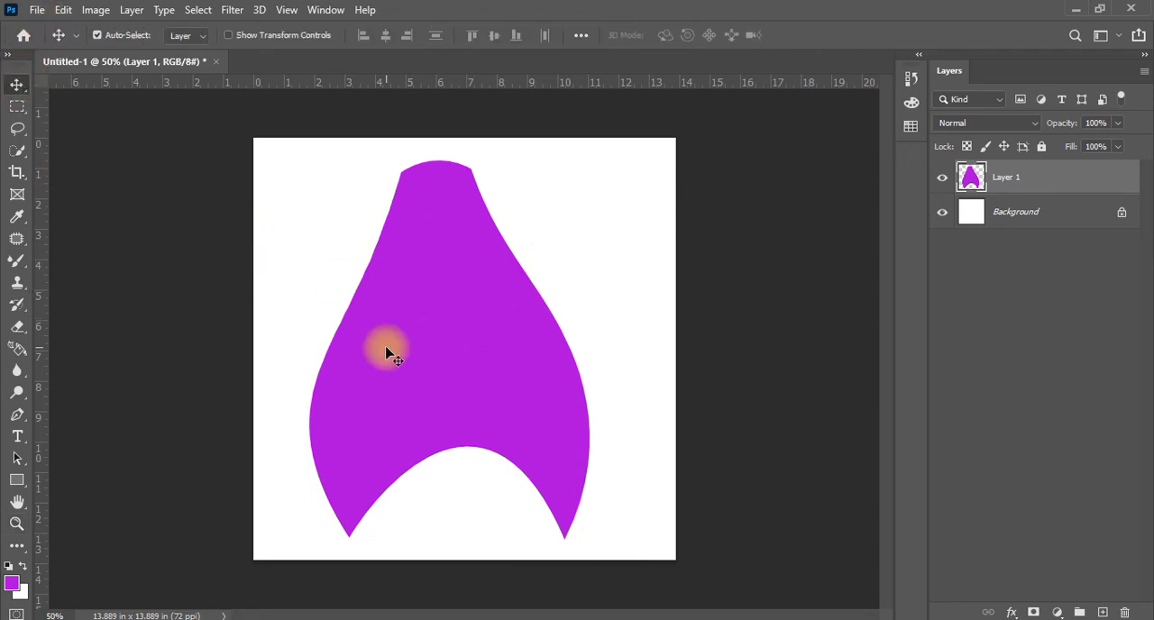
{"action": "key", "text": "ctrl+alt+z"}
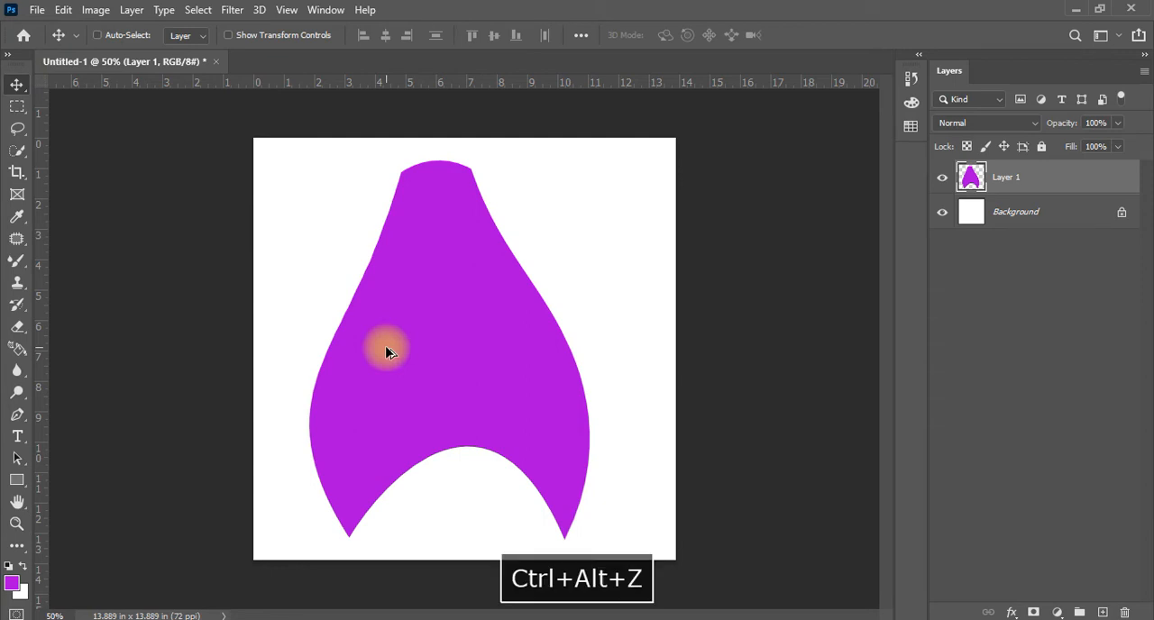
{"action": "key", "text": "ctrl+z"}
{"action": "key", "text": "ctrl+z"}
{"action": "key", "text": "ctrl+z"}
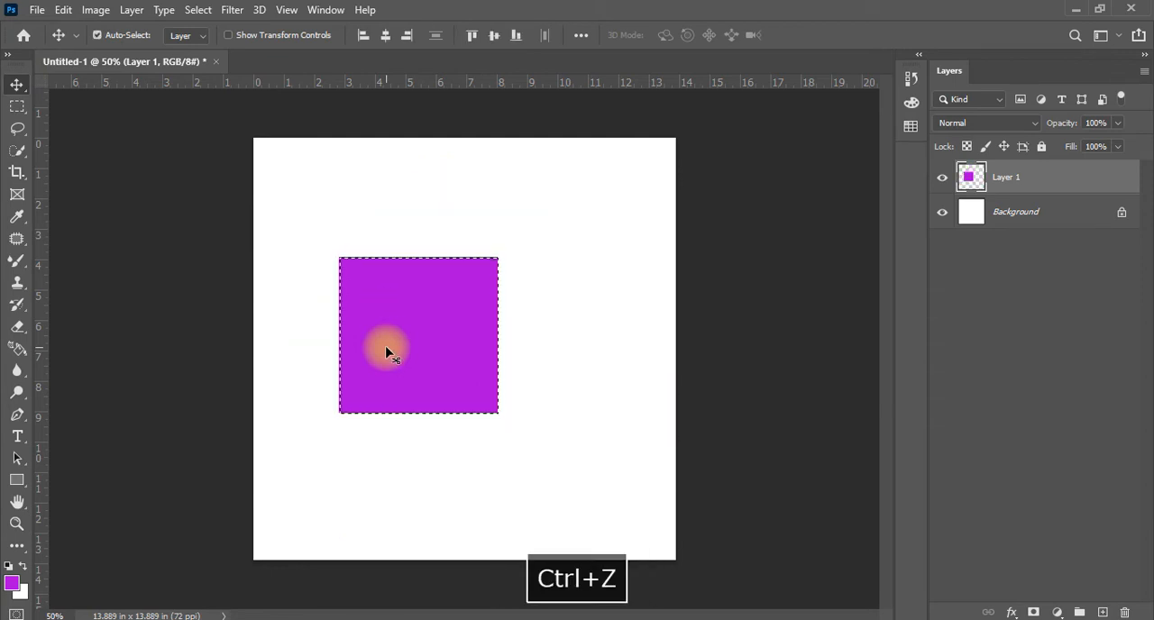
Deselect the purple square and move it slightly upward and to the right on the canvas
{"action": "key", "text": "ctrl+d"}
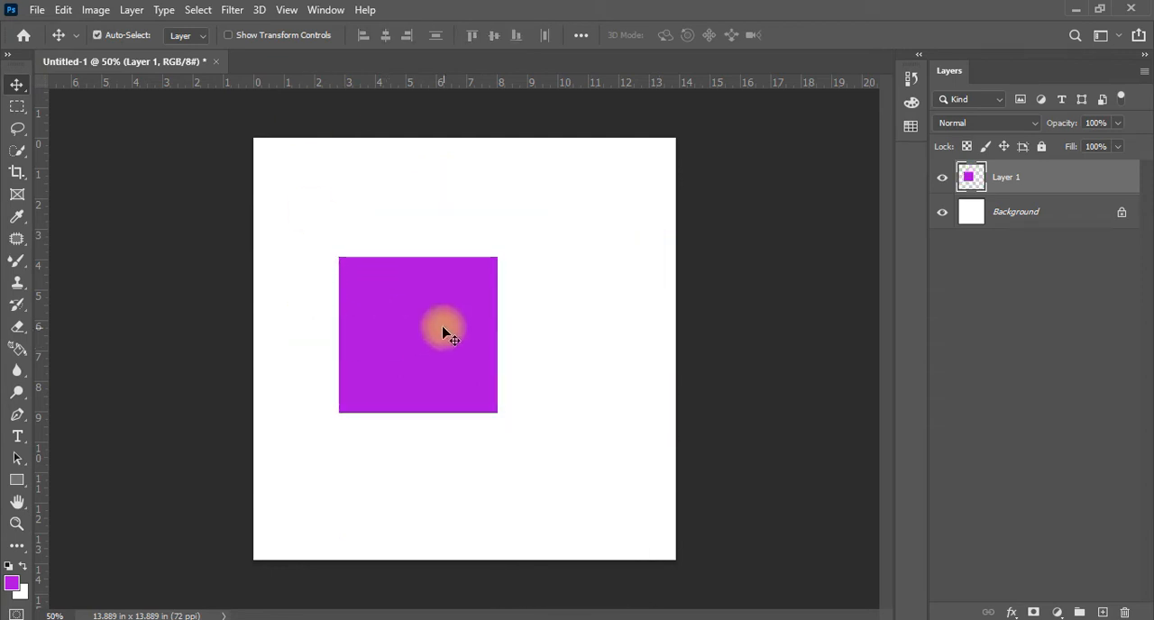
{"action": "left_click_drag", "start_coordinate": [443, 335], "coordinate": [457, 315]}
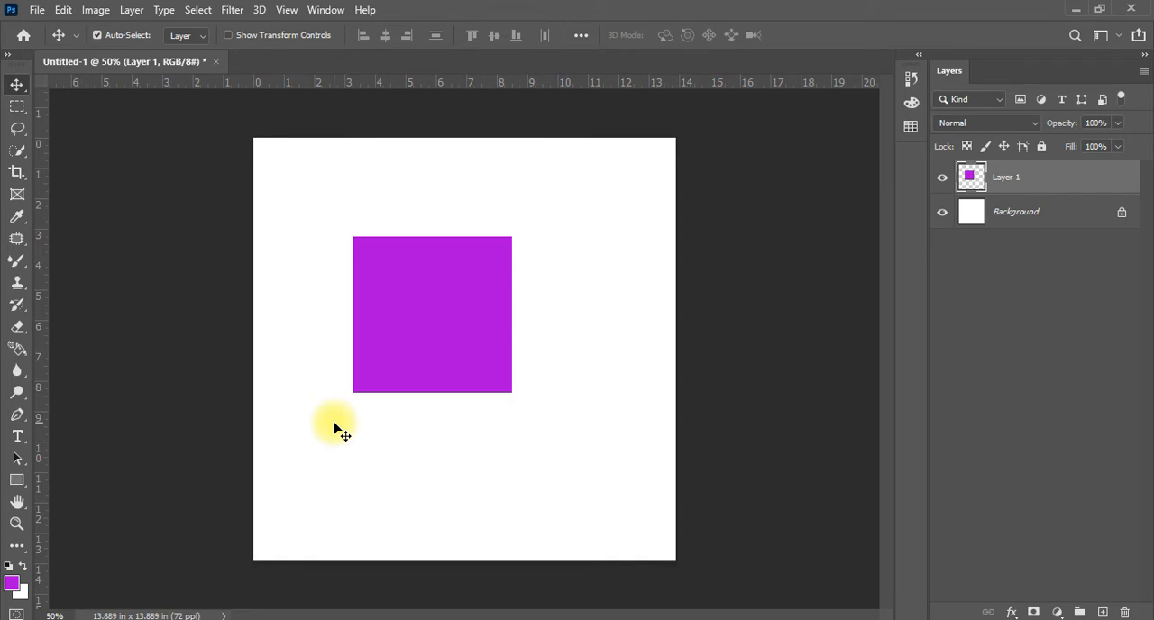
Review the Free Transform options for the purple square without choosing one, leave the transform, and delete the square's layer
{"action": "key", "text": "ctrl+t"}
{"action": "right_click", "coordinate": [448, 305]}
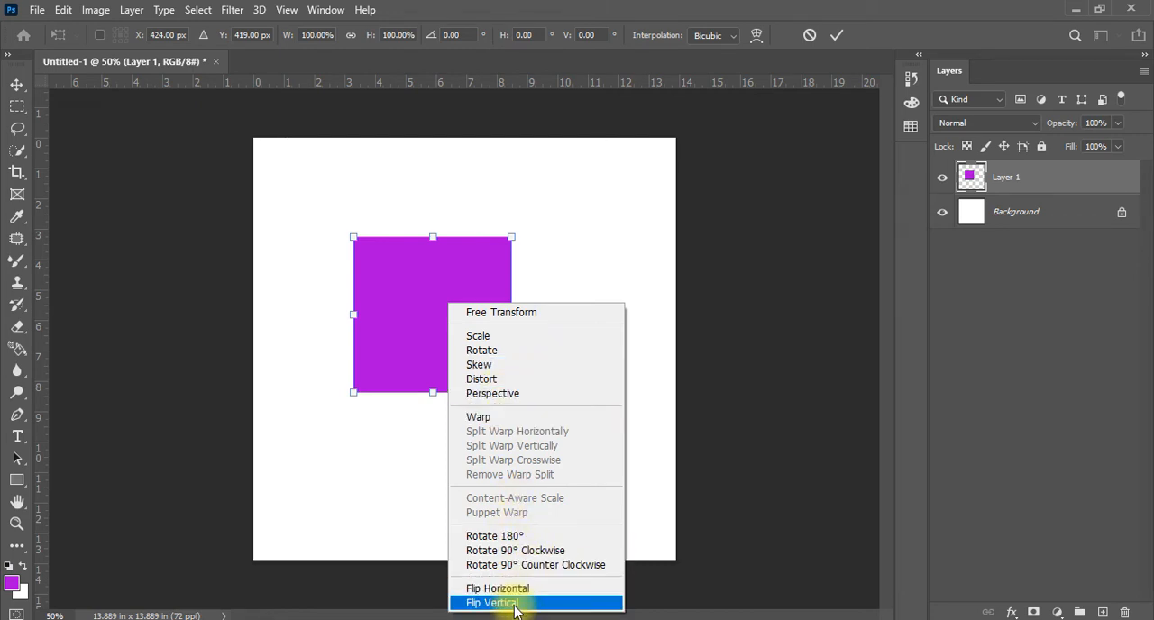
{"action": "left_click", "coordinate": [433, 317]}
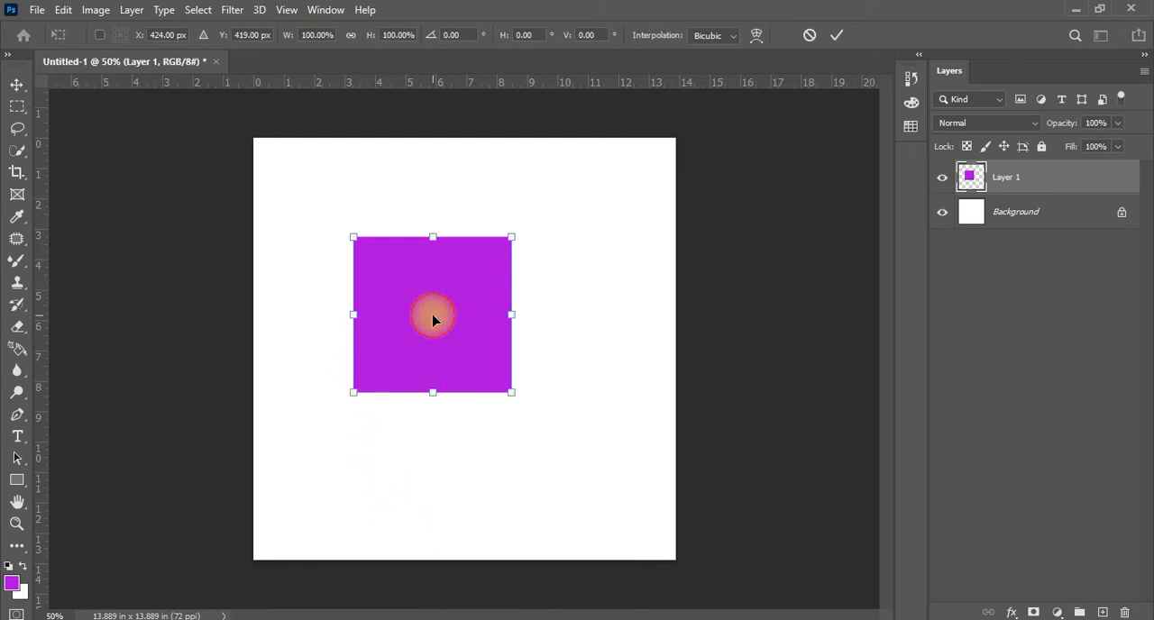
{"action": "key", "text": "Return"}
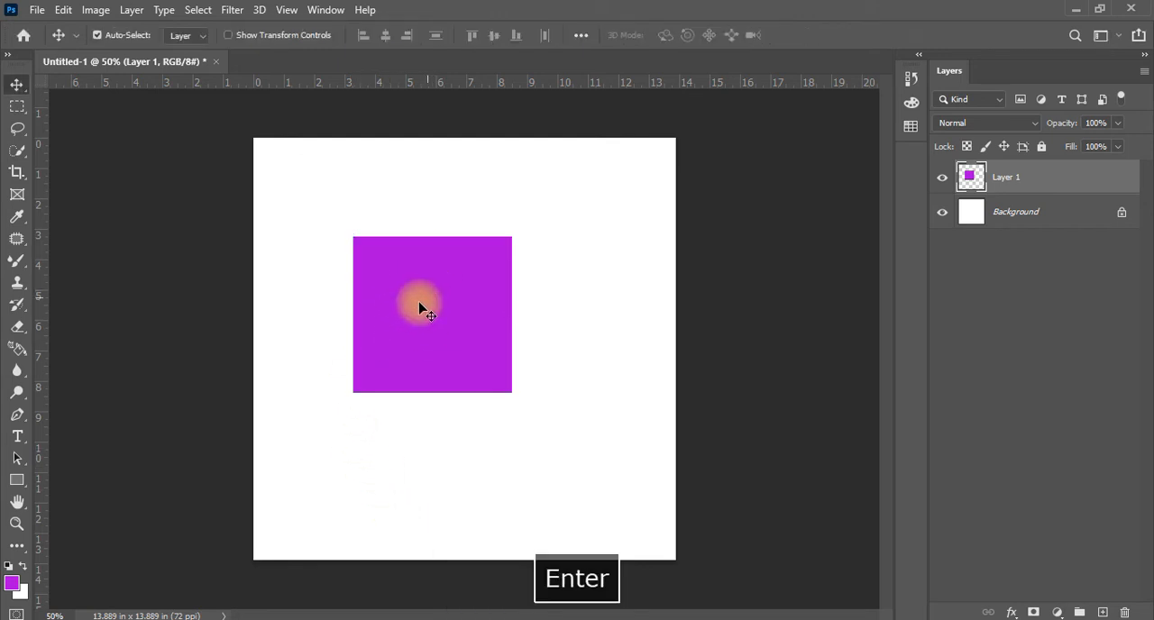
{"action": "key", "text": "Delete"}
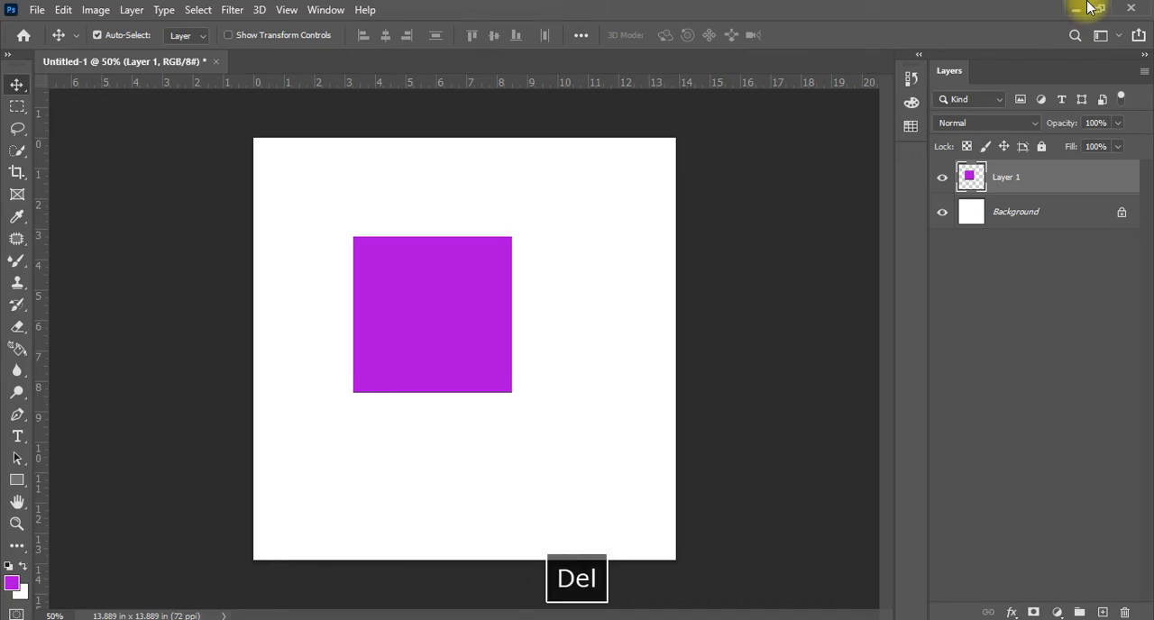
Switch to File Explorer, locate image 2 in the Photoshop folder on Local Disk (D:), and open it as a separate document in Photoshop
{"action": "left_click", "coordinate": [1076, 6]}
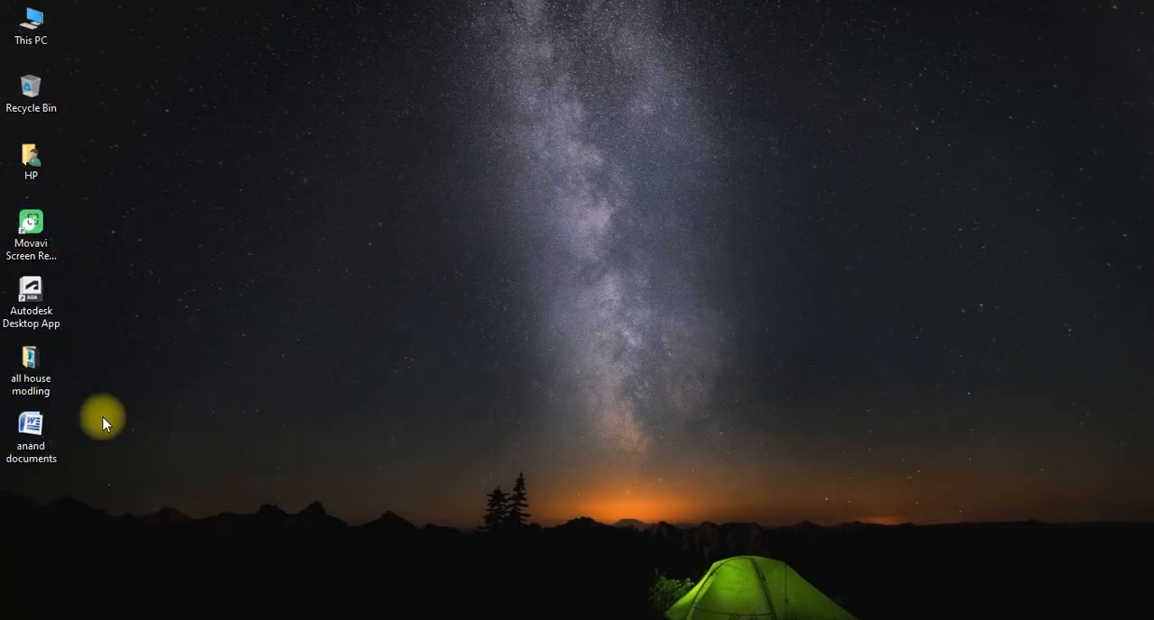
{"action": "left_click", "coordinate": [175, 619]}
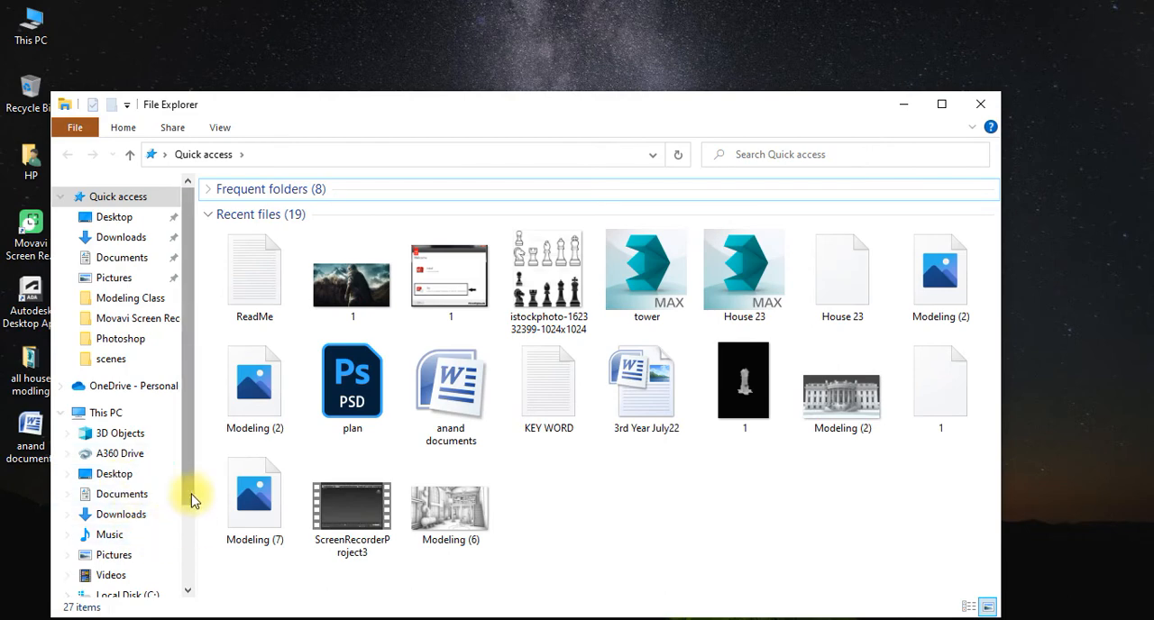
{"action": "scroll", "coordinate": [135, 541], "scroll_direction": "down", "scroll_amount": 2}
{"action": "left_click", "coordinate": [126, 523]}
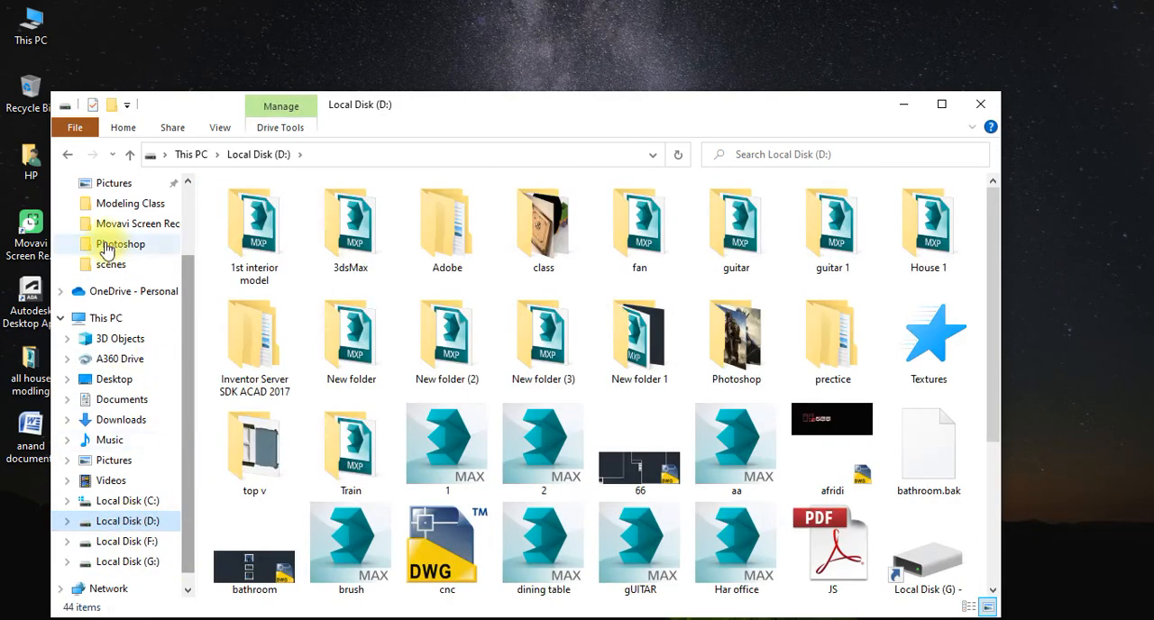
{"action": "double_click", "coordinate": [566, 241]}
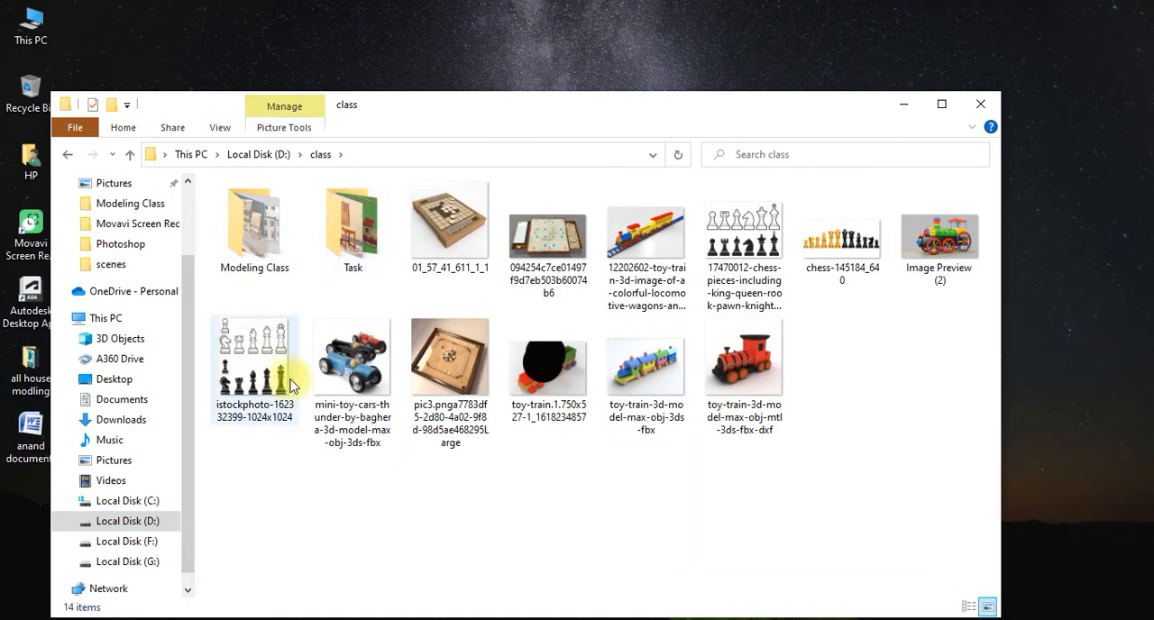
{"action": "left_click", "coordinate": [67, 154]}
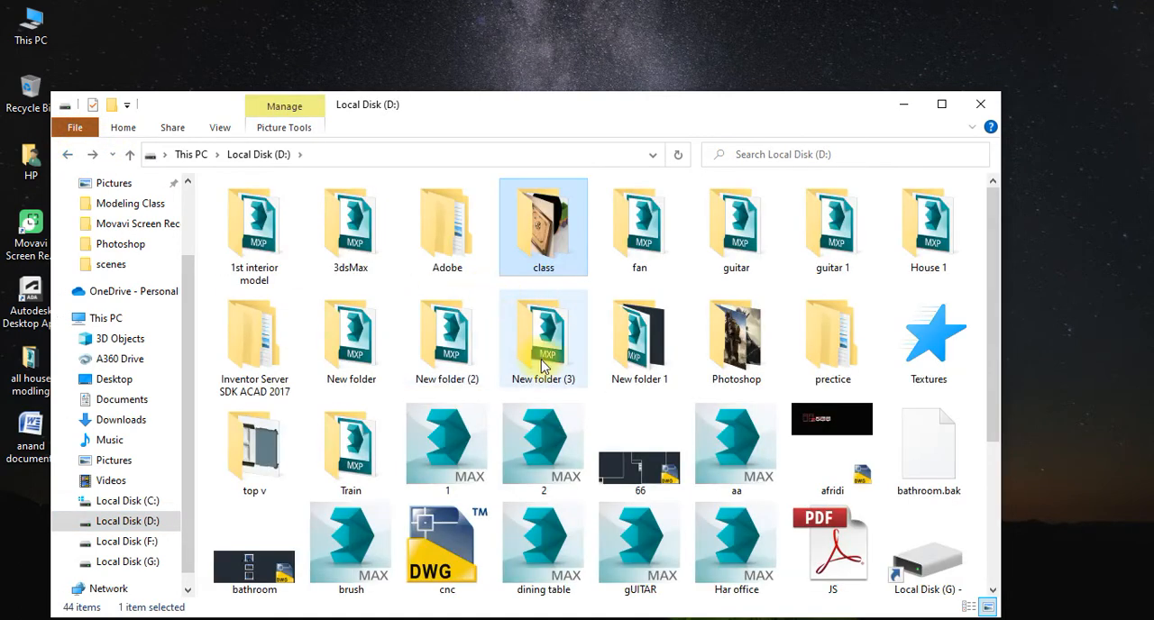
{"action": "double_click", "coordinate": [735, 347]}
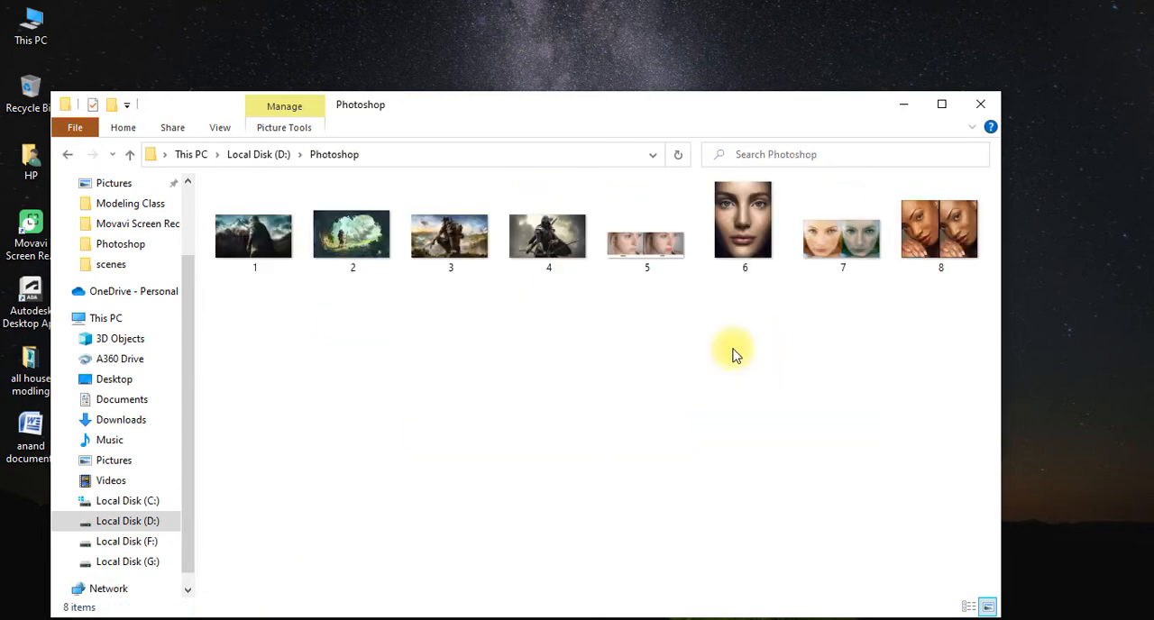
{"action": "left_click_drag", "start_coordinate": [352, 236], "coordinate": [583, 25]}
Start tracing the hiker with the Magnetic Lasso from the edge of the hat, with the figure framed close up
{"action": "scroll", "coordinate": [387, 433], "scroll_direction": "up", "scroll_amount": 5}
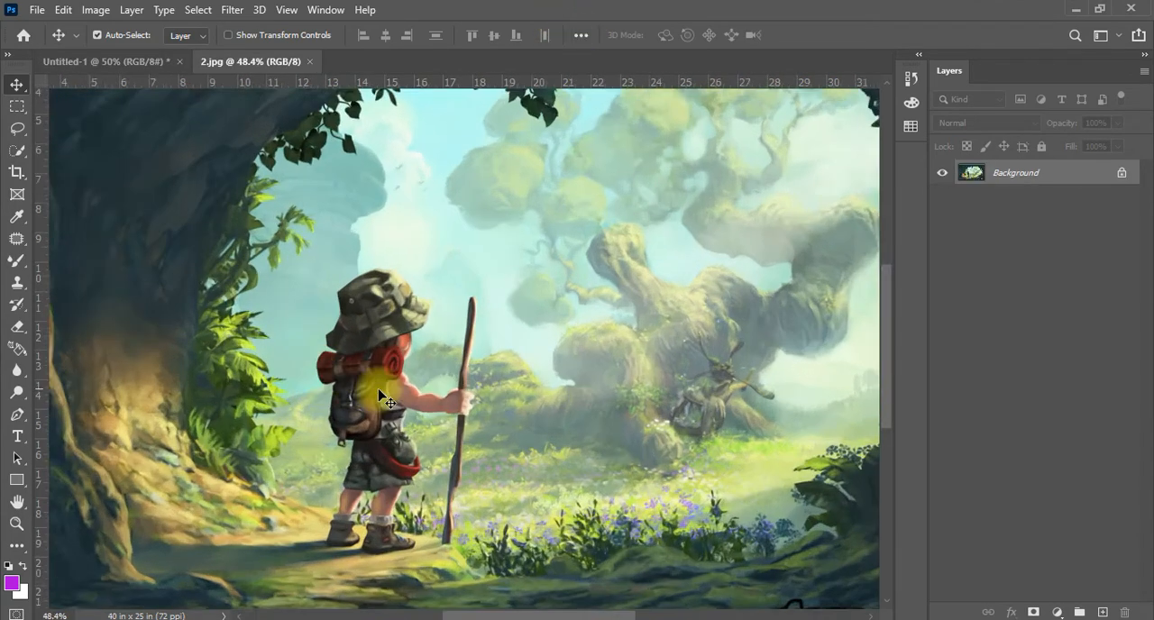
{"action": "key", "text": "space"}
{"action": "left_click_drag", "start_coordinate": [502, 313], "coordinate": [505, 214]}
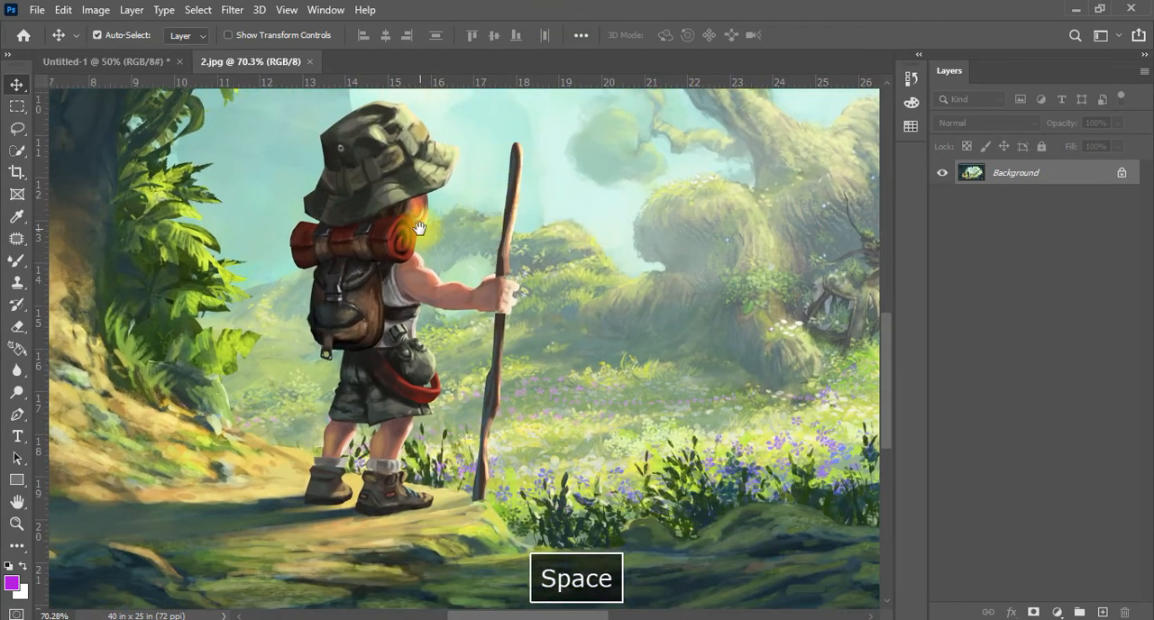
{"action": "mouse_move", "coordinate": [400, 226]}
{"action": "left_mouse_down"}
{"action": "mouse_move", "coordinate": [408, 316]}
{"action": "mouse_move", "coordinate": [418, 238]}
{"action": "left_mouse_up"}
{"action": "right_click", "coordinate": [16, 131]}
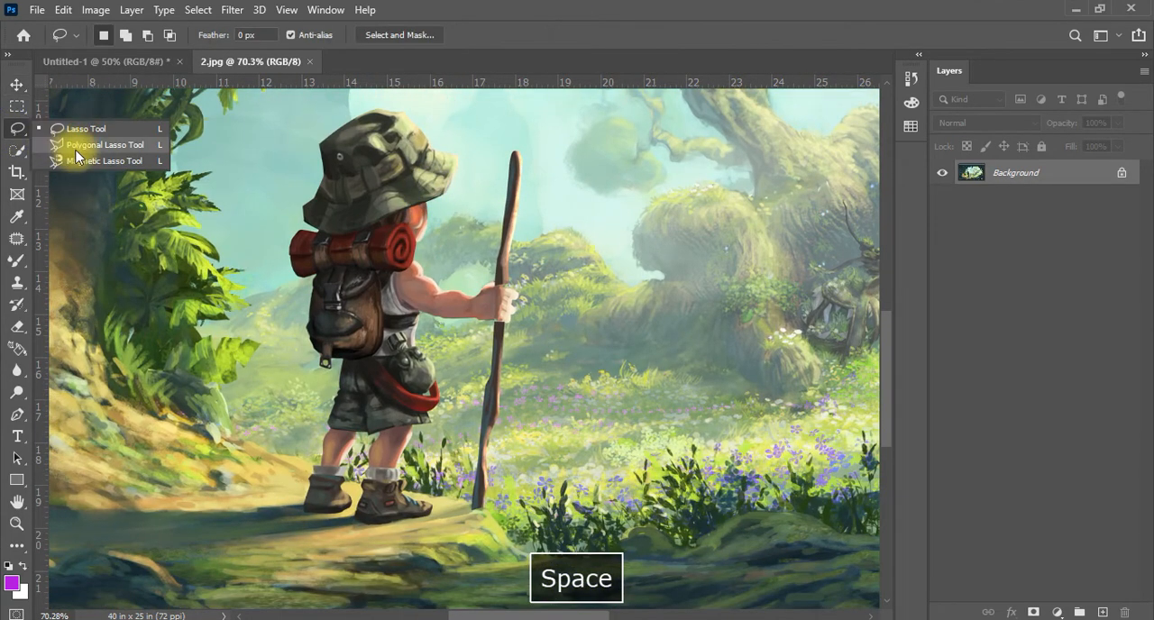
{"action": "left_click", "coordinate": [77, 164]}
{"action": "left_click", "coordinate": [323, 170]}
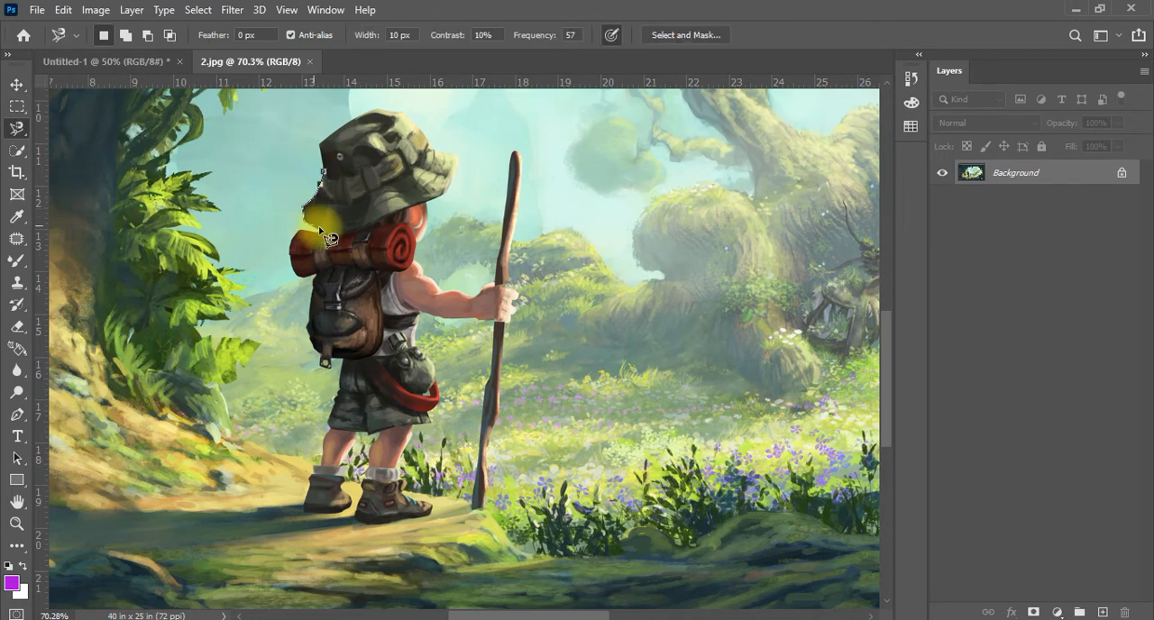
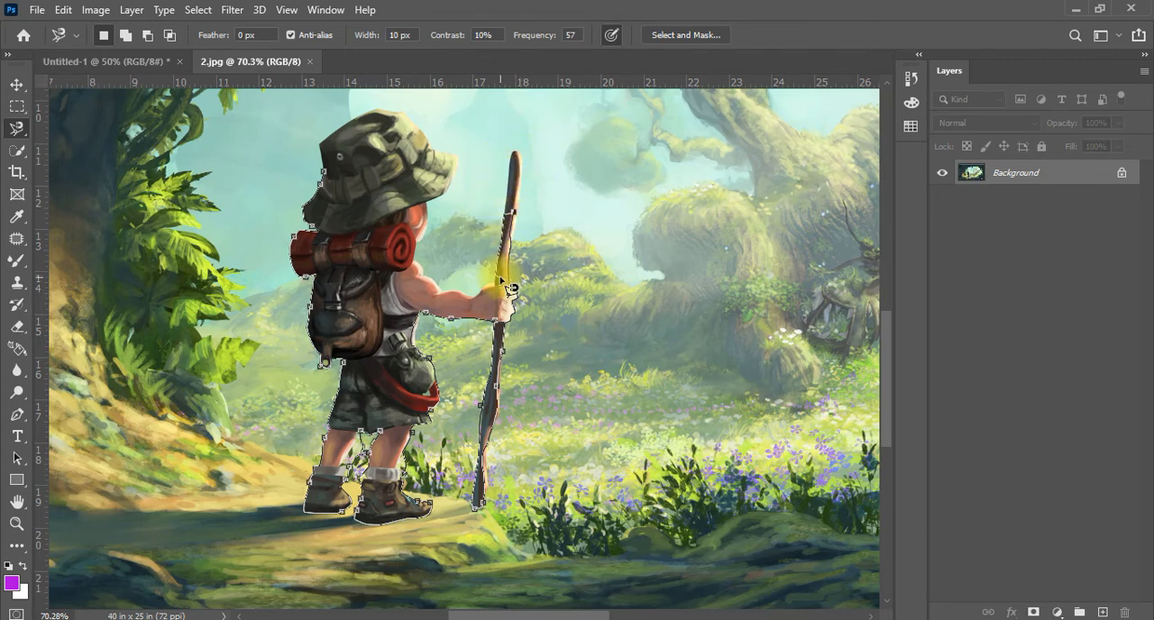
Remove a stray anchor near the walking stick and finish the Magnetic Lasso trace, closing the selection at the hat
{"action": "key", "text": "BackSpace"}
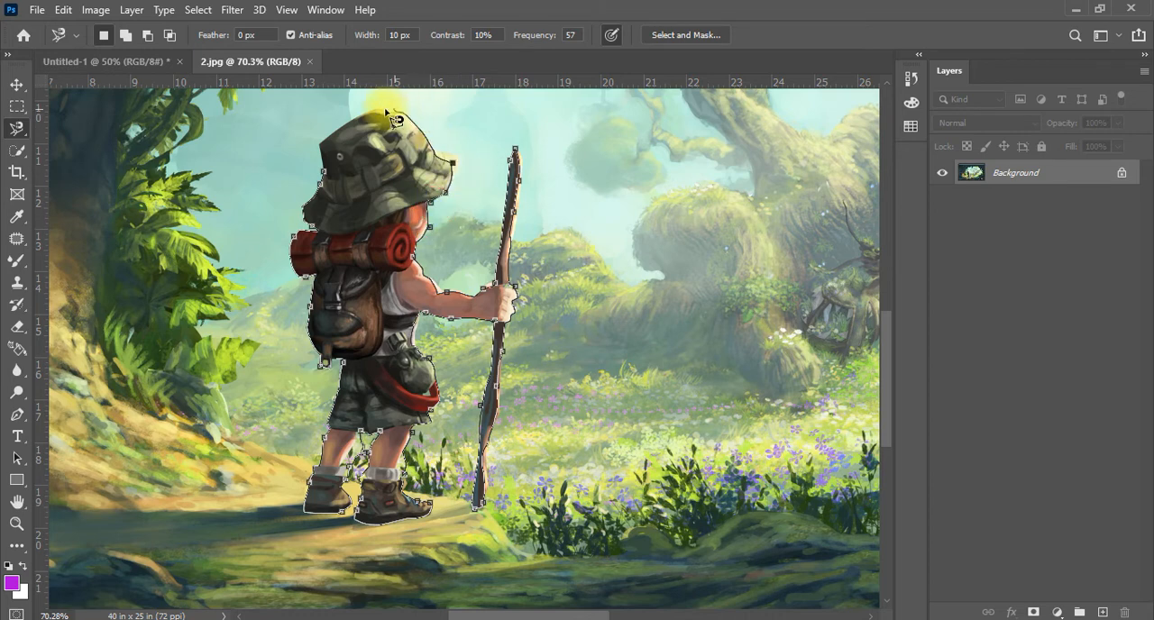
{"action": "left_click", "coordinate": [331, 180]}
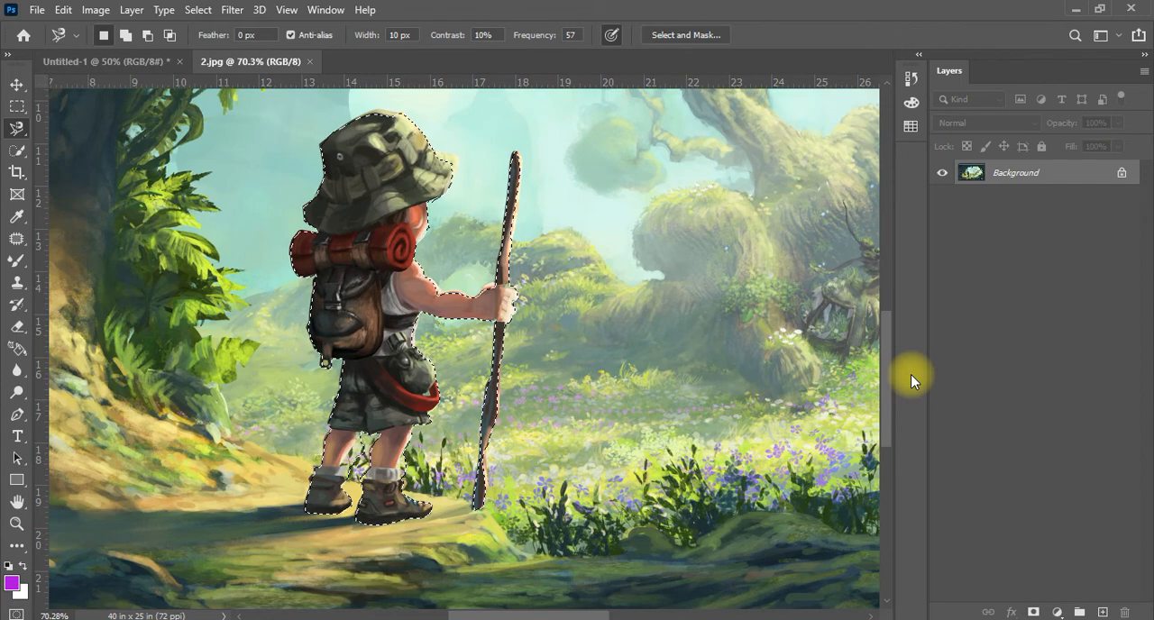
Copy the selected hiker to a new layer, hide the Background layer, and activate the Move tool
{"action": "key", "text": "ctrl+j"}
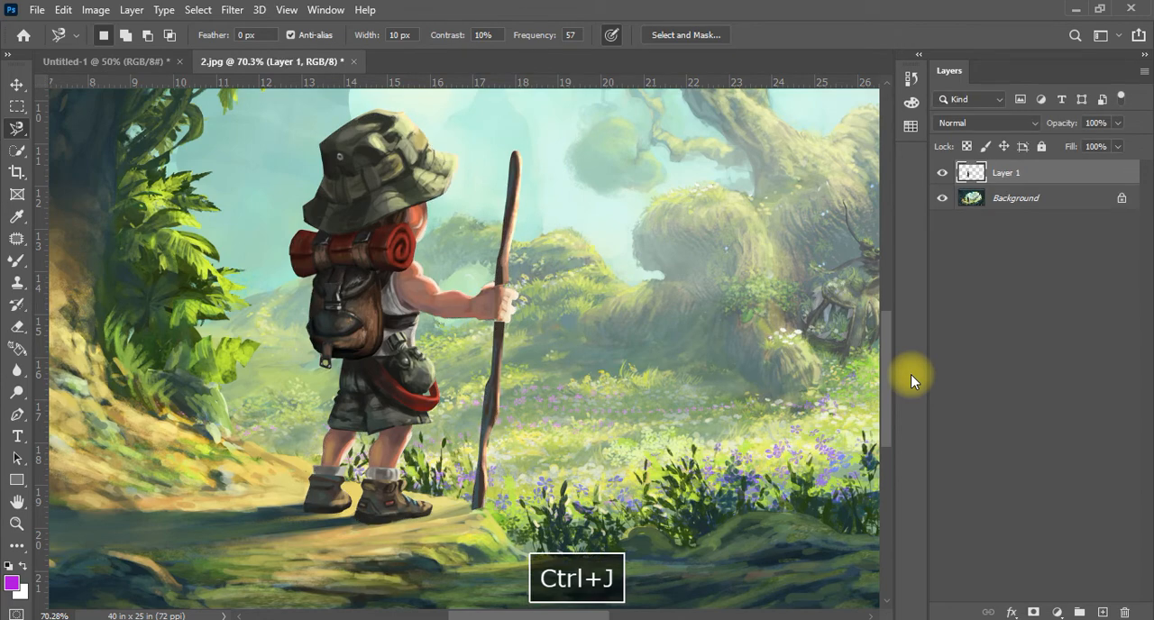
{"action": "left_click", "coordinate": [943, 197]}
{"action": "scroll", "coordinate": [528, 335], "scroll_direction": "down", "scroll_amount": 3}
{"action": "scroll", "coordinate": [528, 336], "scroll_direction": "down", "scroll_amount": 2}
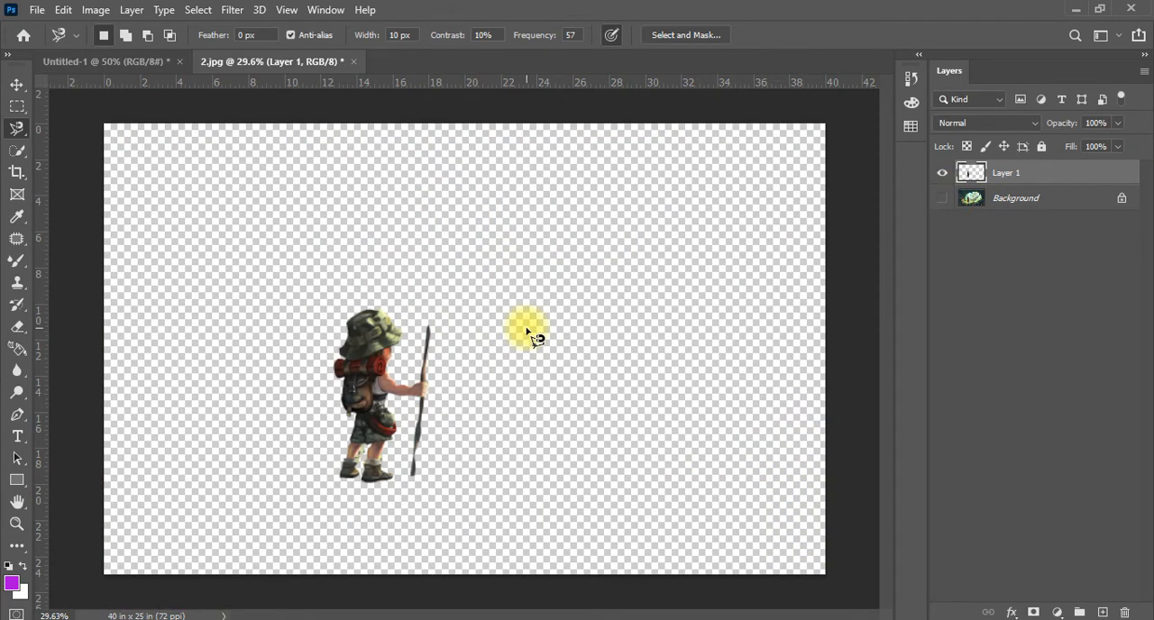
{"action": "left_click", "coordinate": [17, 84]}
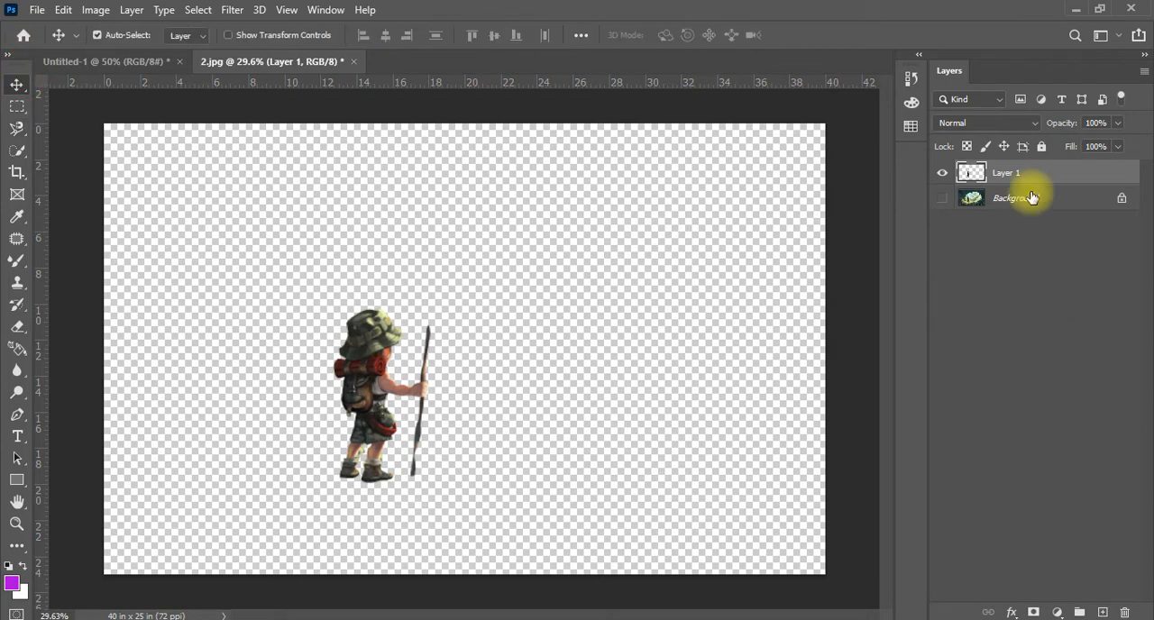
Undo hiding the Background and copying the hiker, going back to the active hiker selection
{"action": "key", "text": "ctrl+alt+z"}
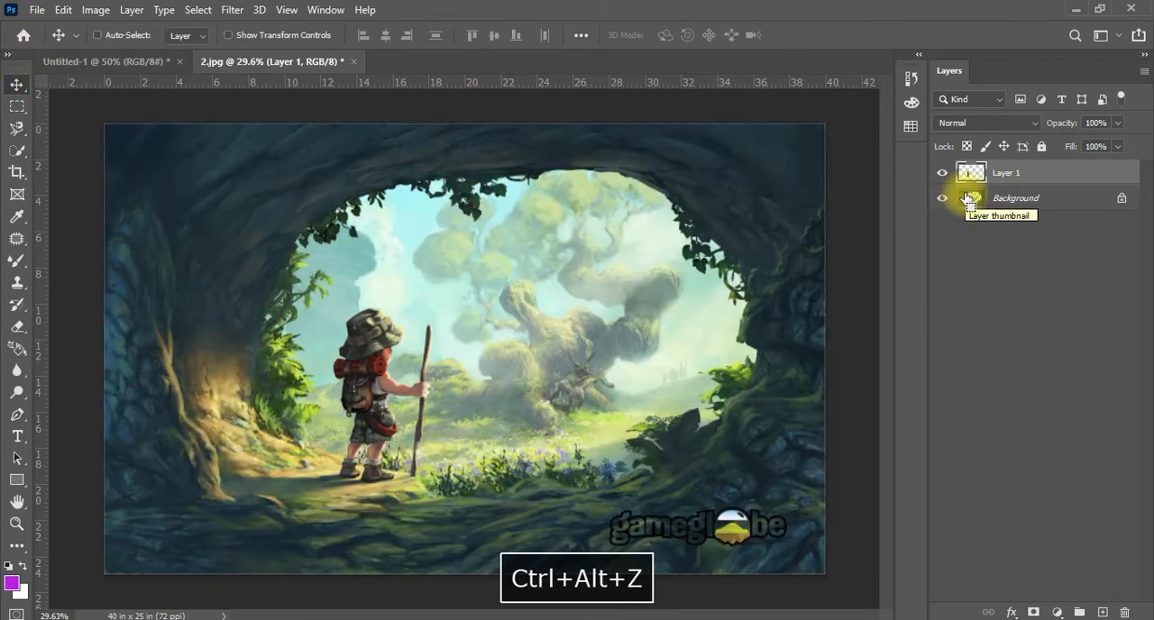
{"action": "key", "text": "ctrl+alt+z"}
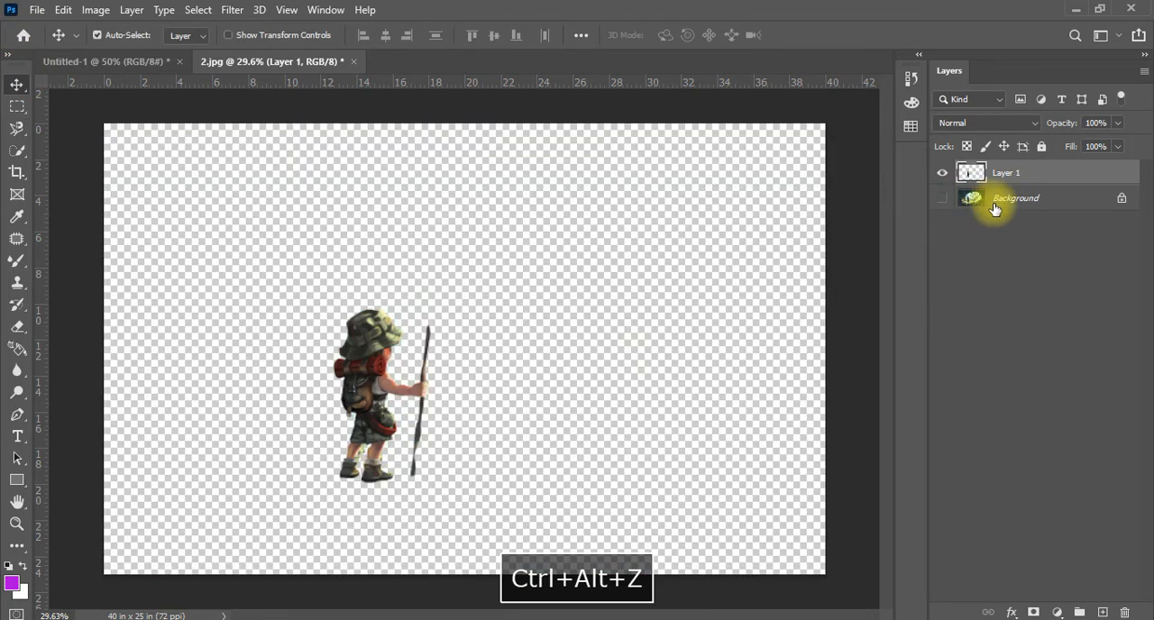
{"action": "key", "text": "ctrl+z"}
{"action": "key", "text": "ctrl+z"}
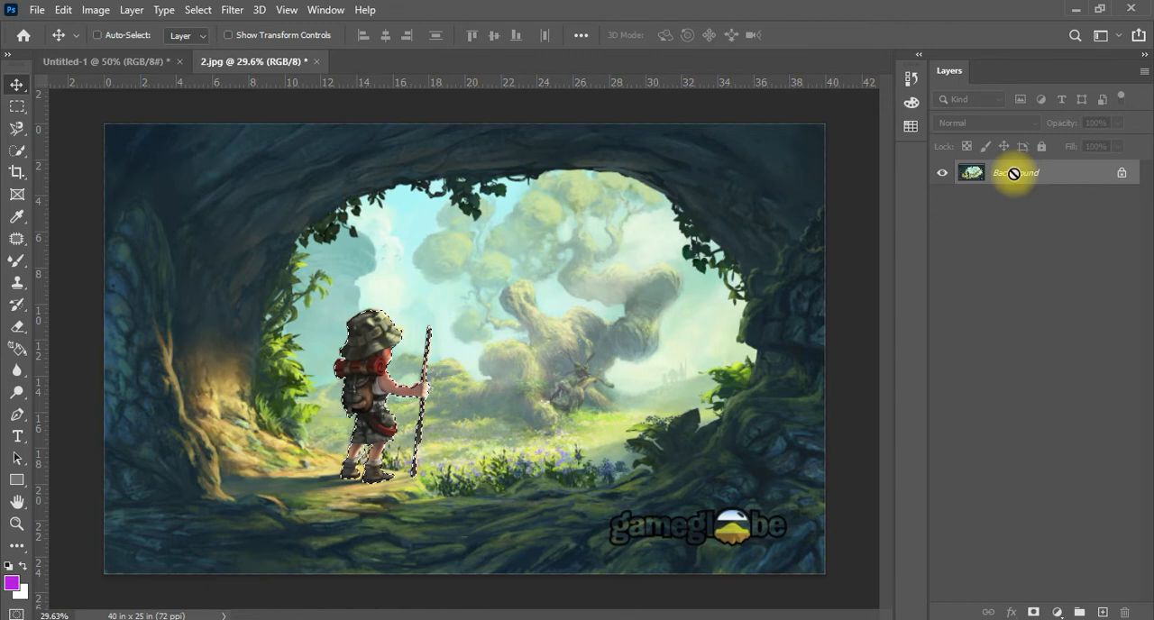
Isolate the selected hiker on a new layer with the Background hidden, and place a duplicate of the hiker to its right
{"action": "key", "text": "ctrl+j"}
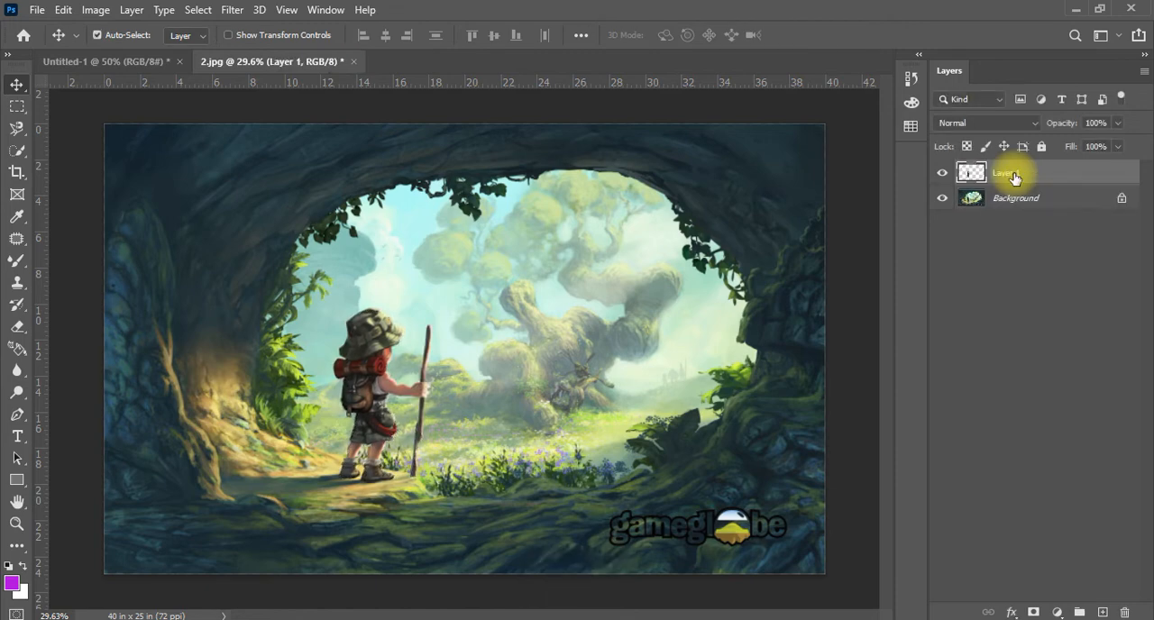
{"action": "left_click", "coordinate": [943, 197]}
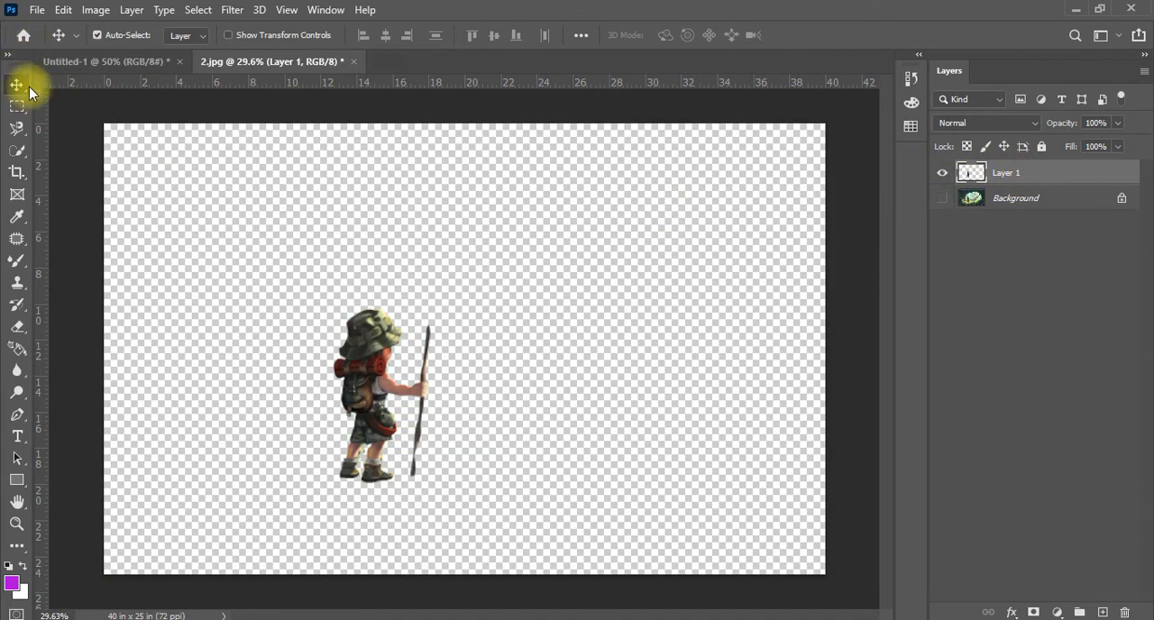
{"action": "left_click_drag", "start_coordinate": [378, 424], "coordinate": [566, 400]}
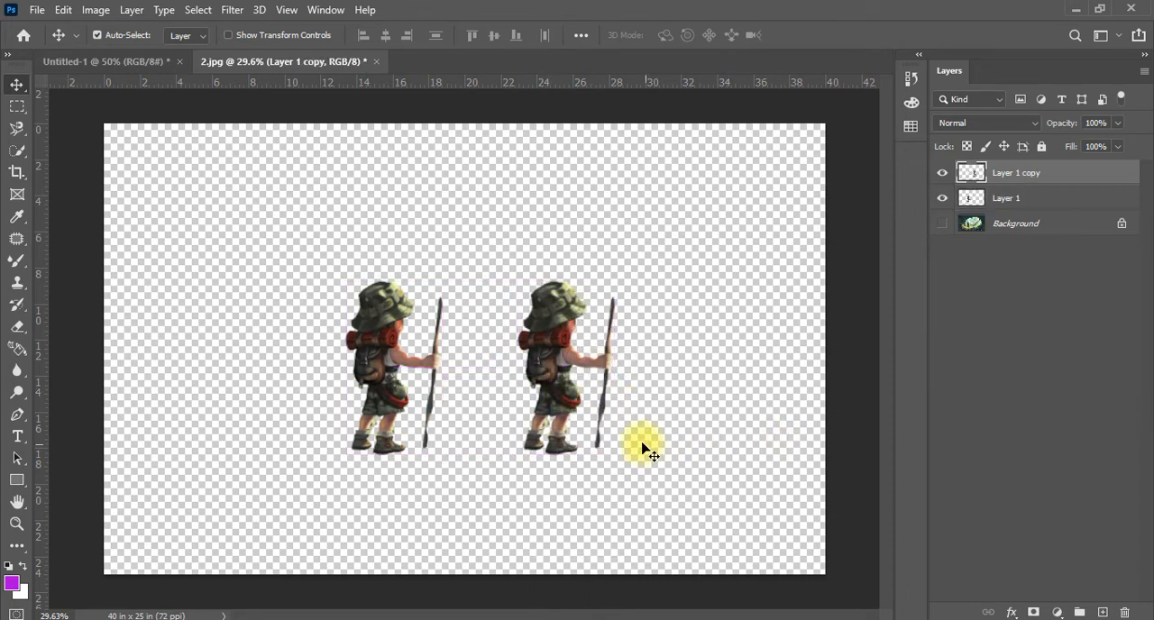
Try Rotate 180° on the duplicate hiker in Free Transform, applying it twice to return the figure upright
{"action": "key", "text": "ctrl+t"}
{"action": "right_click", "coordinate": [559, 388]}
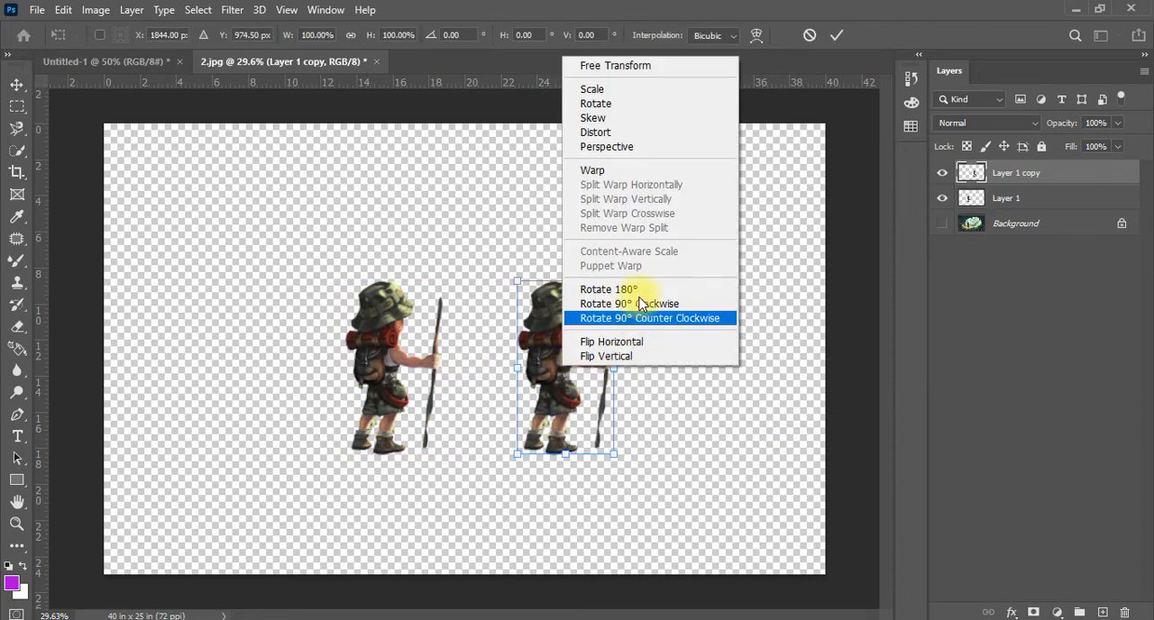
{"action": "left_click", "coordinate": [640, 293]}
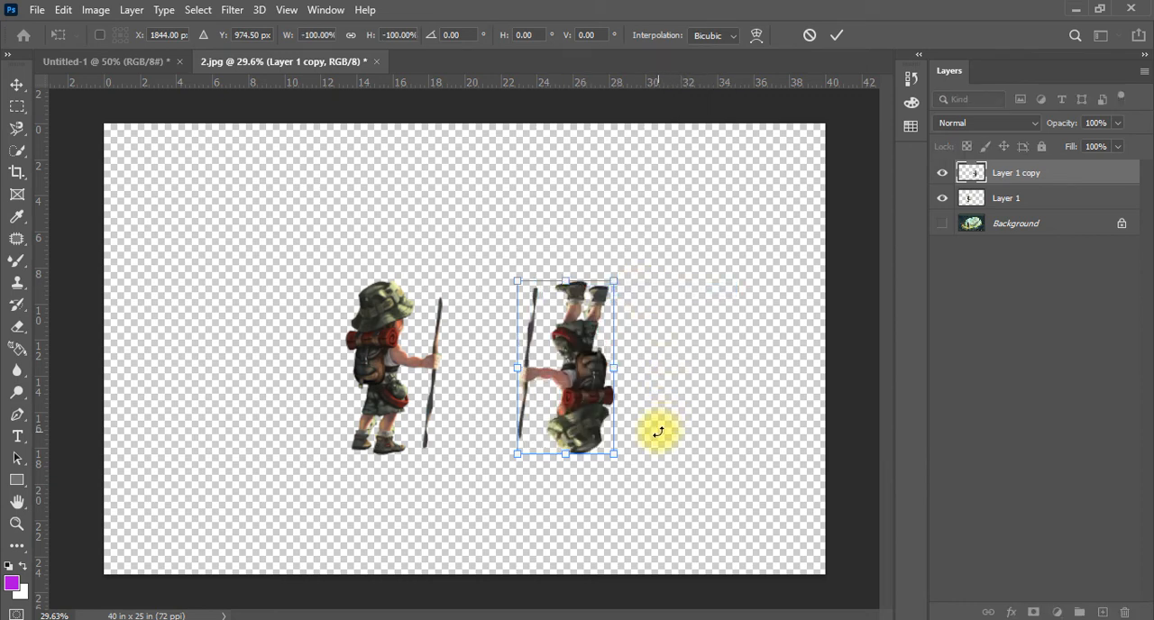
{"action": "right_click", "coordinate": [588, 350]}
{"action": "left_click", "coordinate": [636, 273]}
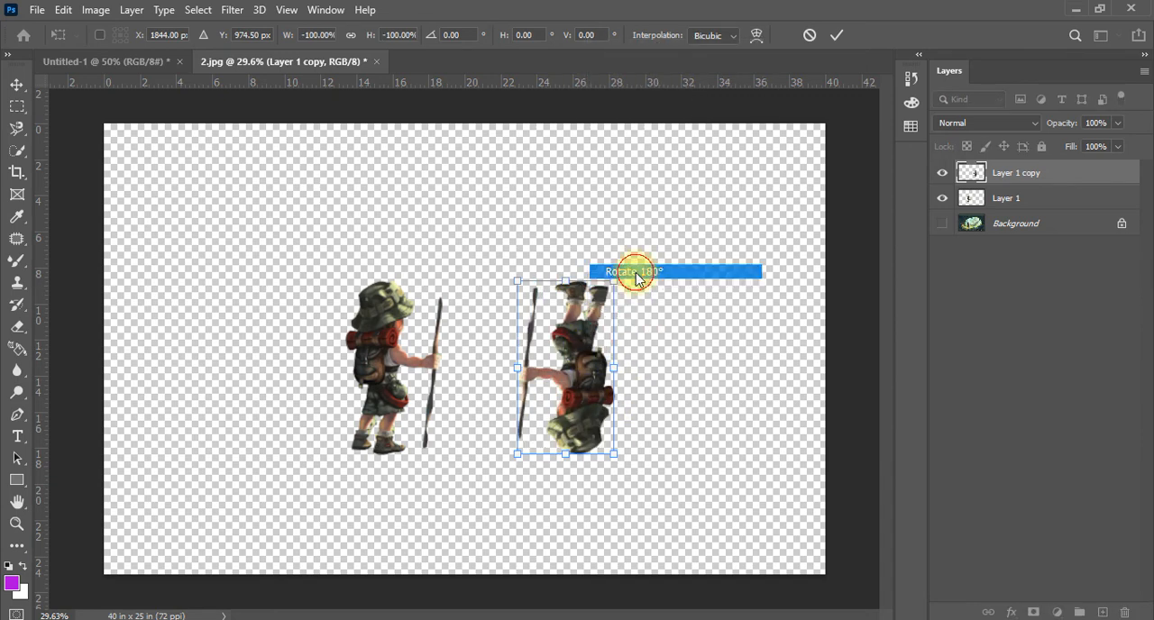
Try Rotate 90° Clockwise on the duplicate hiker and reverse it with Rotate 90° Counter Clockwise
{"action": "right_click", "coordinate": [568, 372]}
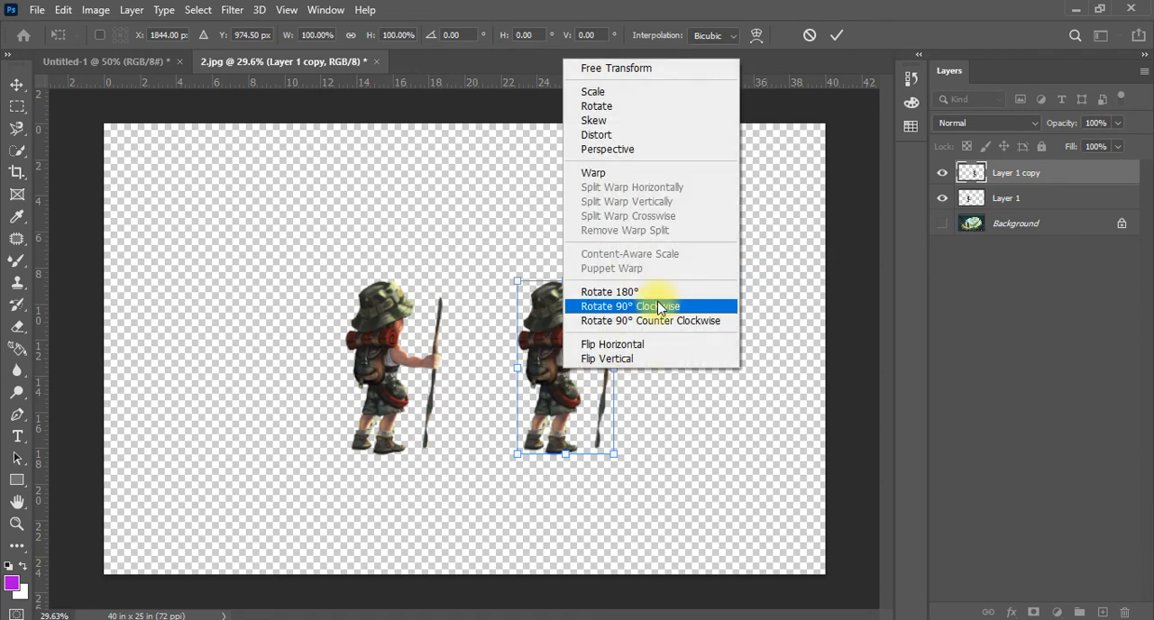
{"action": "left_click", "coordinate": [659, 307]}
{"action": "right_click", "coordinate": [561, 365]}
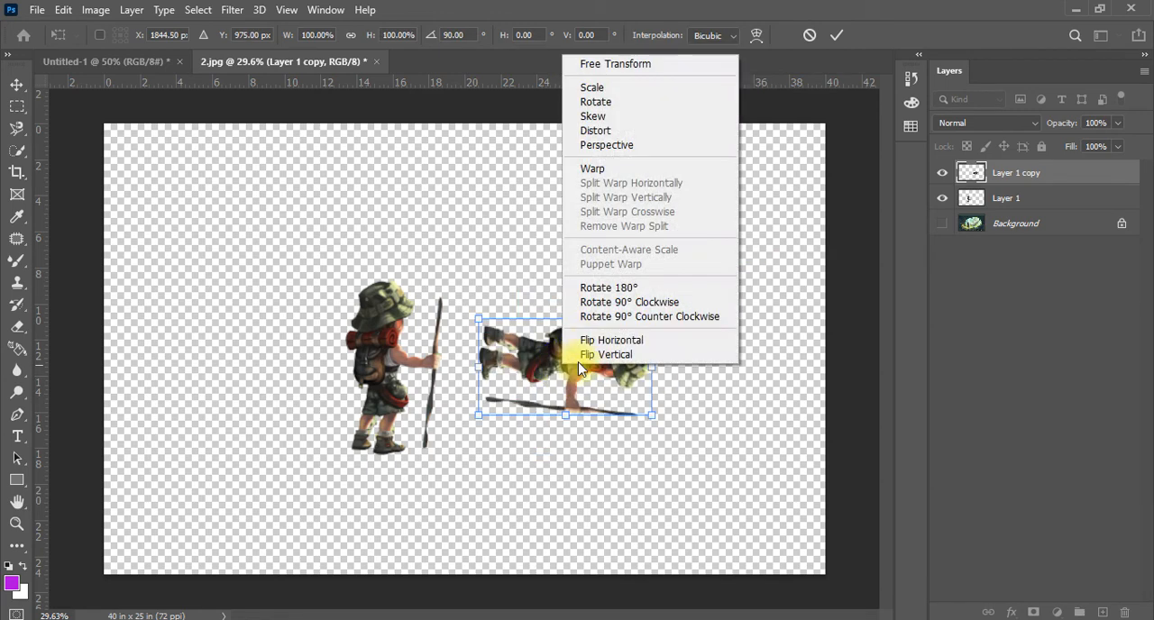
{"action": "left_click", "coordinate": [624, 317]}
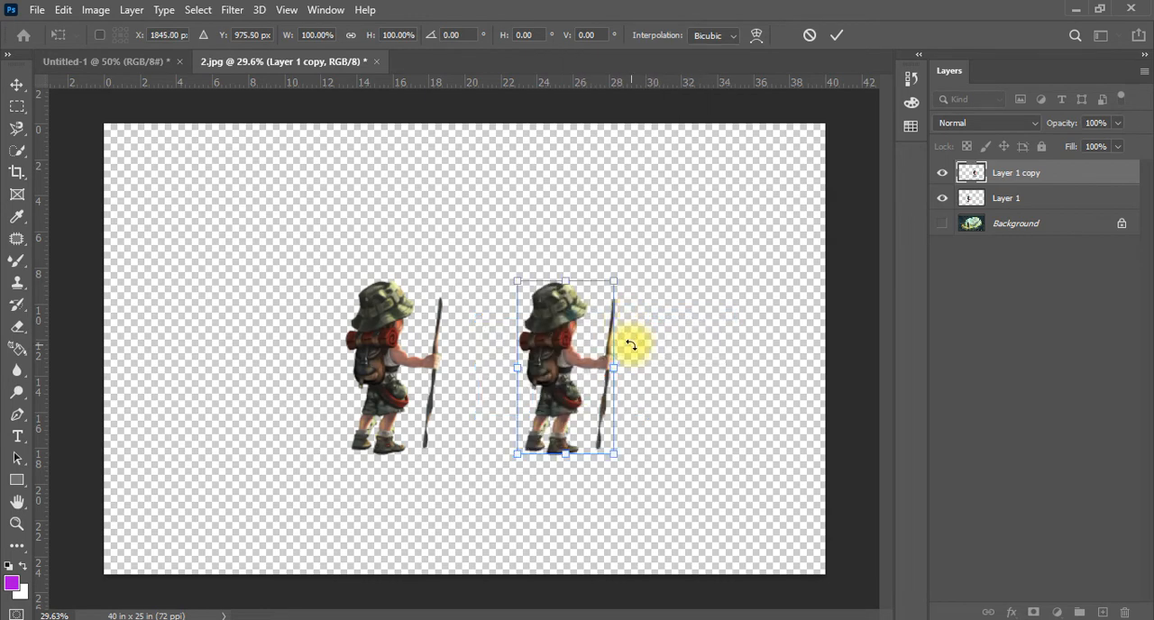
Try Flip Horizontal and Flip Vertical on the duplicate hiker, and cancel the transform
{"action": "right_click", "coordinate": [551, 357]}
{"action": "left_click", "coordinate": [602, 316]}
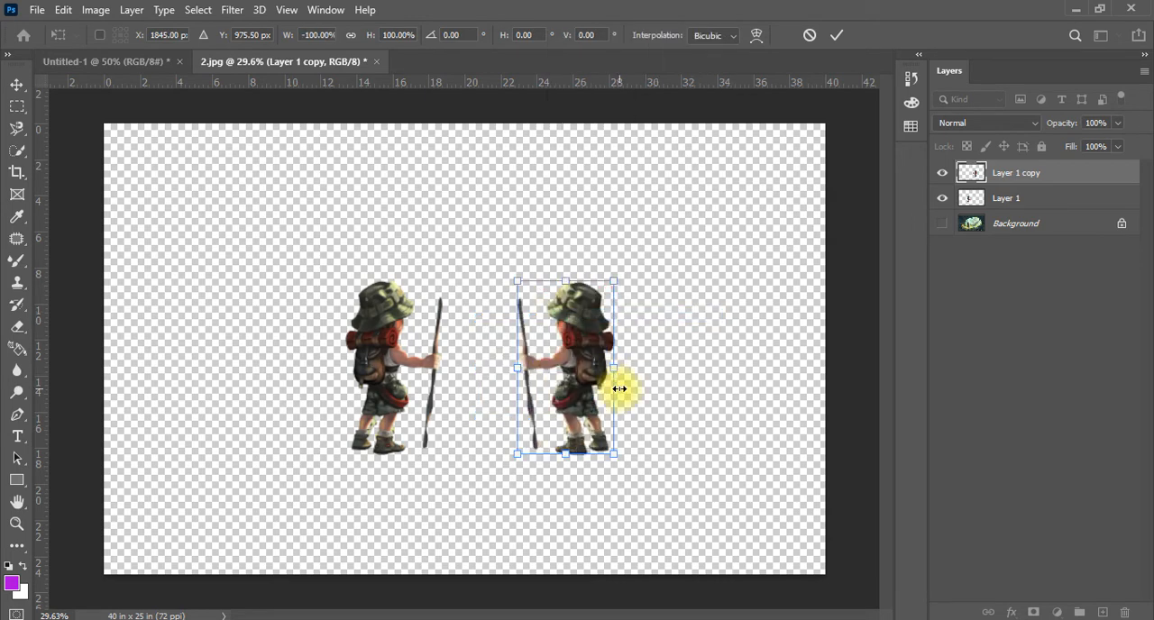
{"action": "right_click", "coordinate": [548, 358]}
{"action": "left_click", "coordinate": [584, 352]}
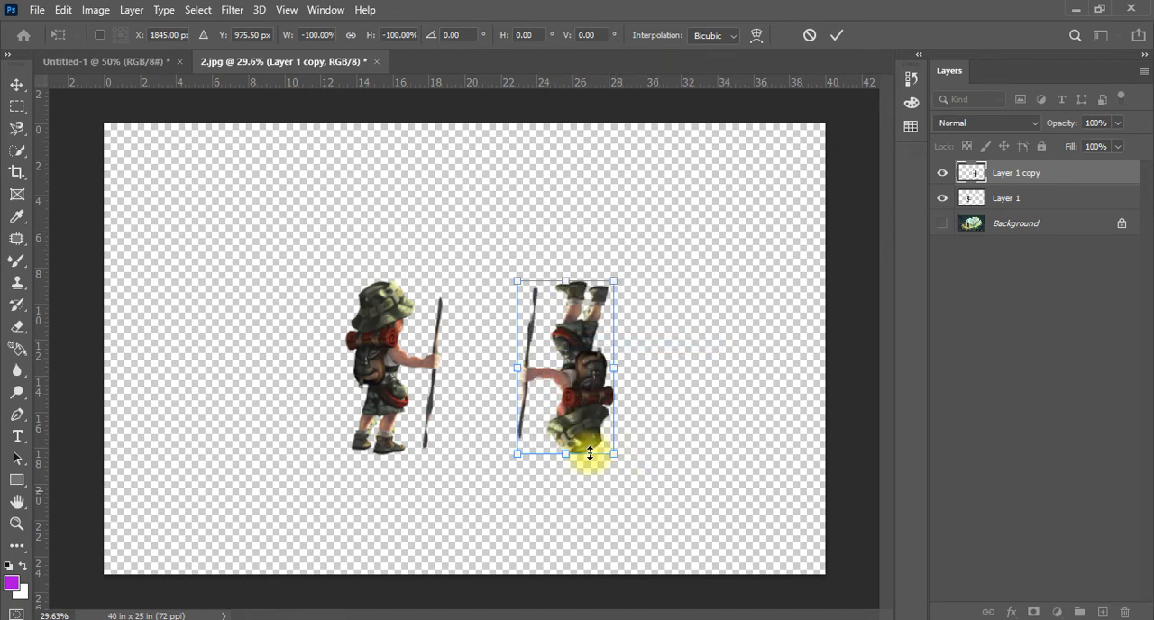
{"action": "key", "text": "Escape"}
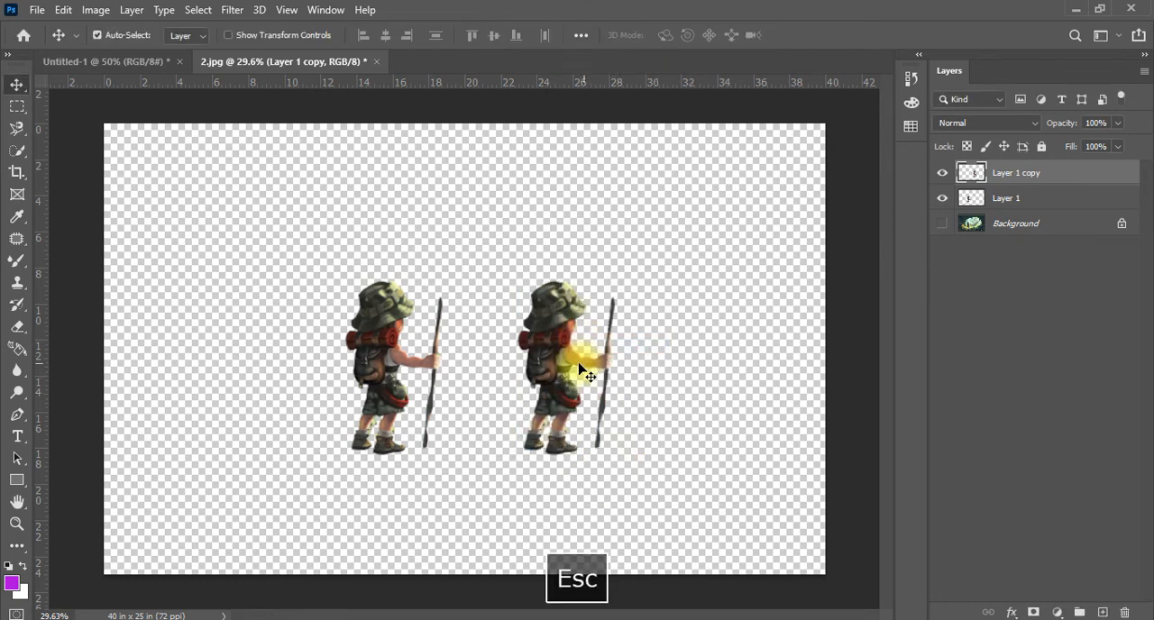
Move the original hiker up and to the right, and the duplicate down to the lower right of it
{"action": "left_click_drag", "start_coordinate": [405, 334], "coordinate": [464, 258]}
{"action": "left_click_drag", "start_coordinate": [555, 372], "coordinate": [538, 428]}
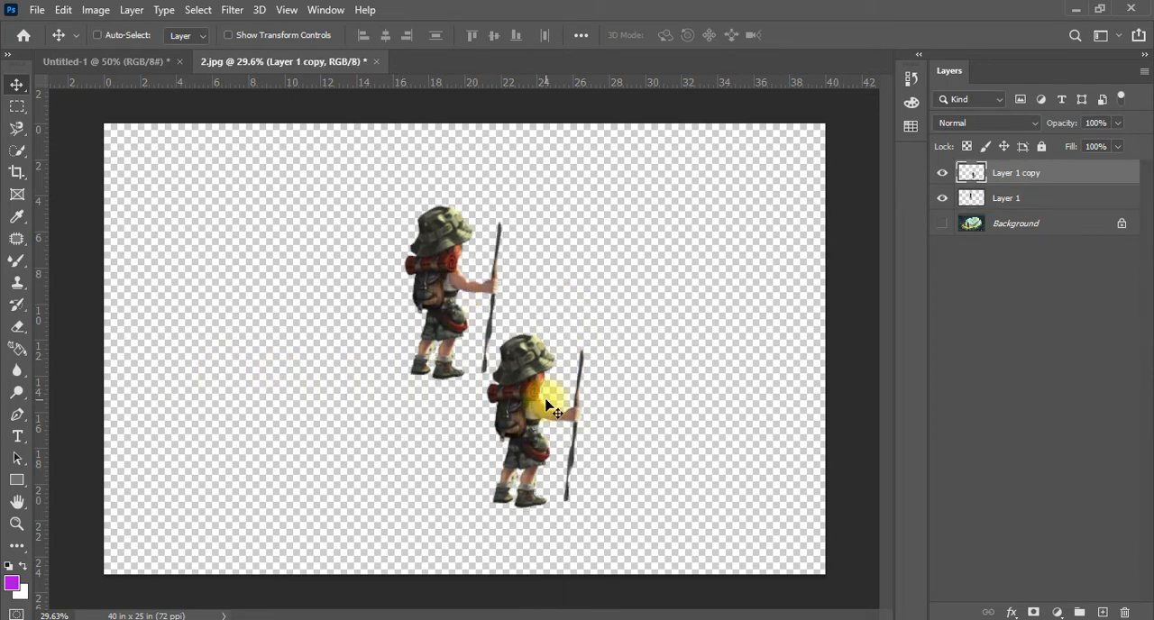
Try Flip Horizontal on the duplicate hiker in Free Transform and flip it back
{"action": "key", "text": "ctrl+t"}
{"action": "right_click", "coordinate": [510, 419]}
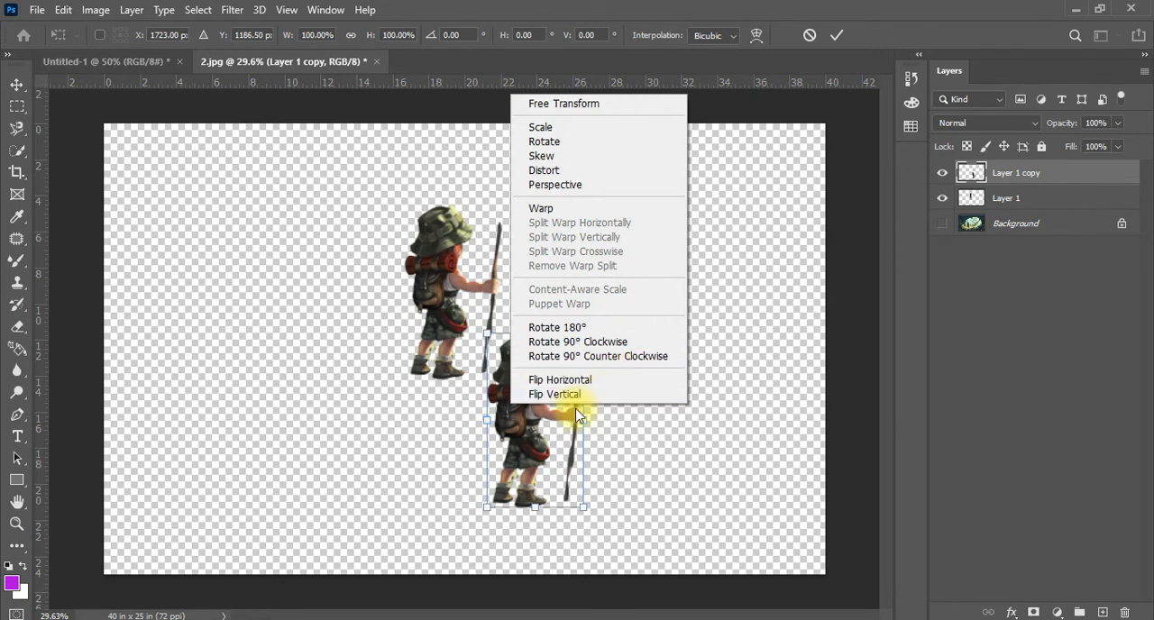
{"action": "left_click", "coordinate": [564, 380]}
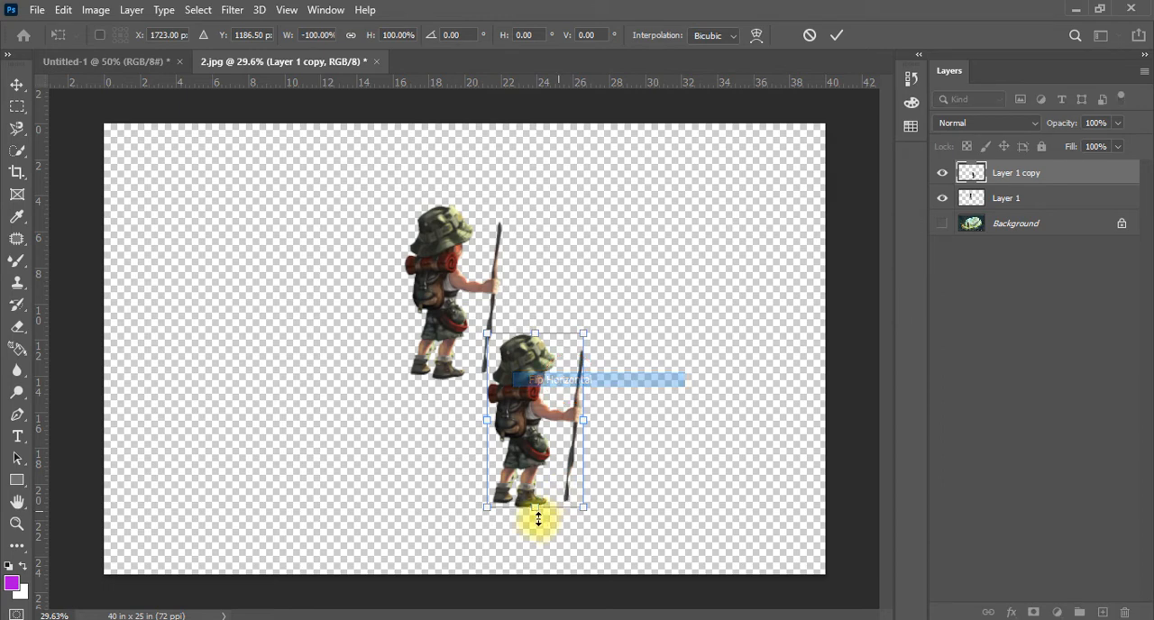
{"action": "right_click", "coordinate": [555, 394]}
{"action": "left_click", "coordinate": [597, 368]}
Flip the duplicate hiker vertically and align it directly beneath the original, feet to feet, applying the transform
{"action": "right_click", "coordinate": [536, 372]}
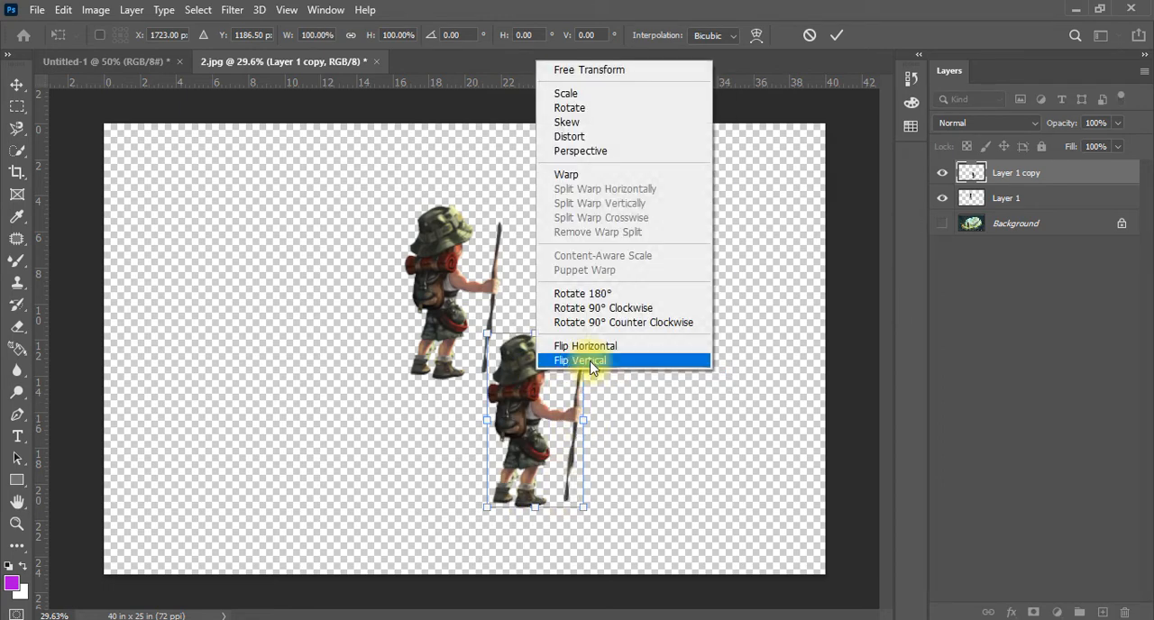
{"action": "left_click", "coordinate": [580, 361]}
{"action": "left_click_drag", "start_coordinate": [484, 443], "coordinate": [451, 478]}
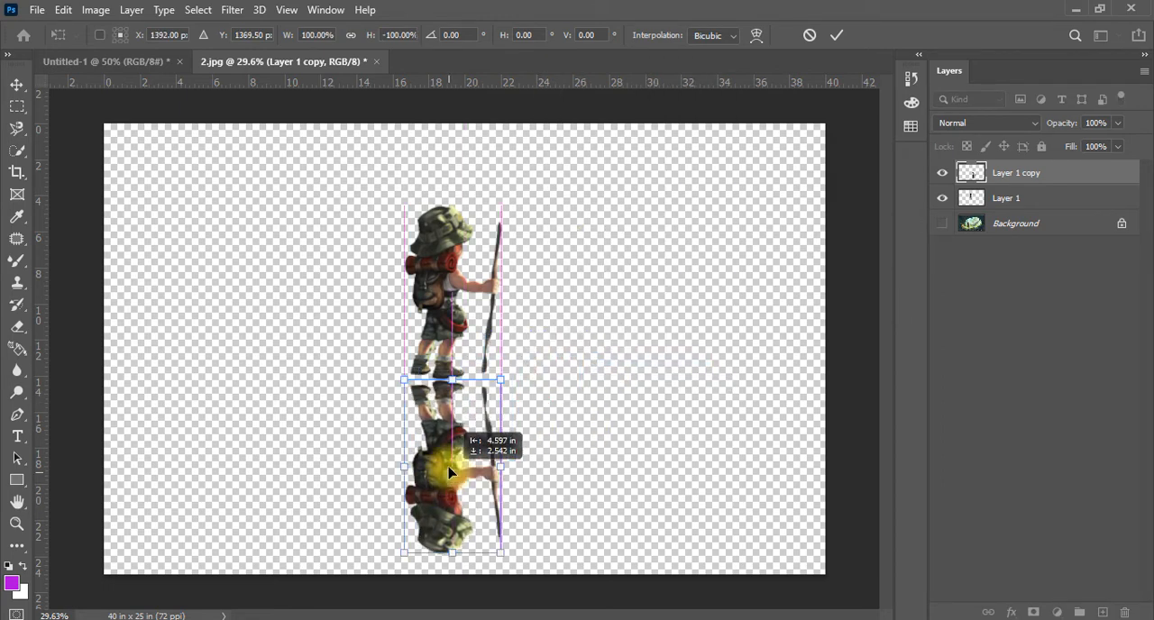
{"action": "key", "text": "Return"}
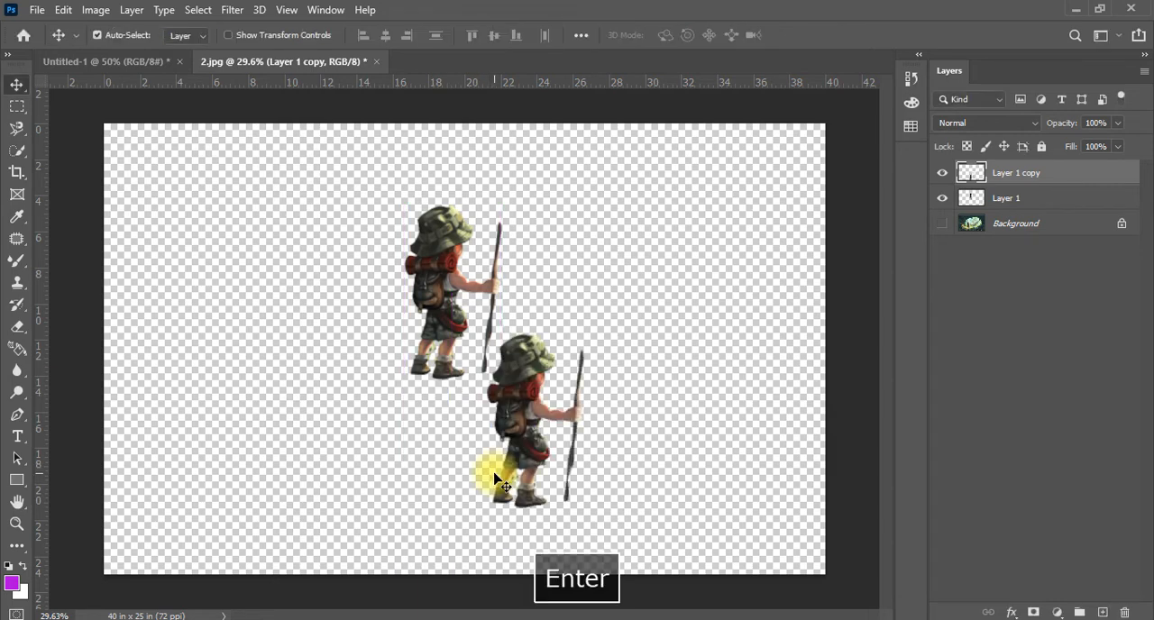
Nudge the flipped hiker upward until its boots meet those of the original
{"action": "key", "text": "Up"}
{"action": "key", "text": "Up"}
{"action": "key", "text": "Up"}
{"action": "key", "text": "Up"}
{"action": "key", "text": "Up"}
{"action": "key", "text": "Up"}
{"action": "key", "text": "Up"}
{"action": "key", "text": "Up"}
{"action": "key", "text": "Up"}
{"action": "key", "text": "Up"}
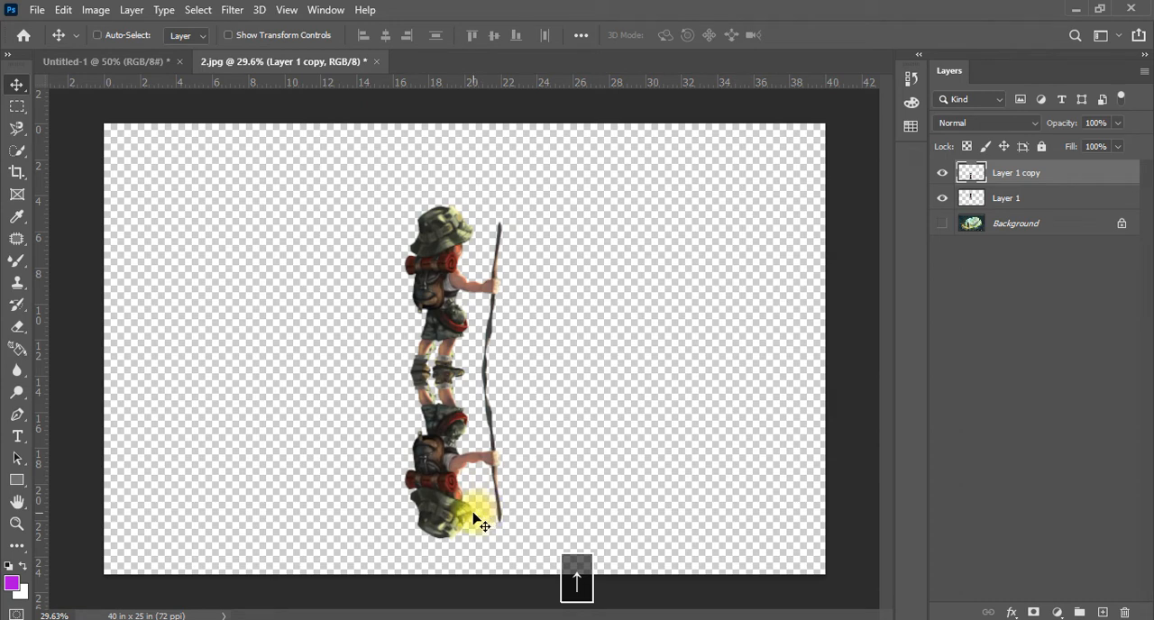
Apply a Perspective transform to the flipped hiker, widening its lower end symmetrically
{"action": "key", "text": "ctrl+t"}
{"action": "right_click", "coordinate": [458, 478]}
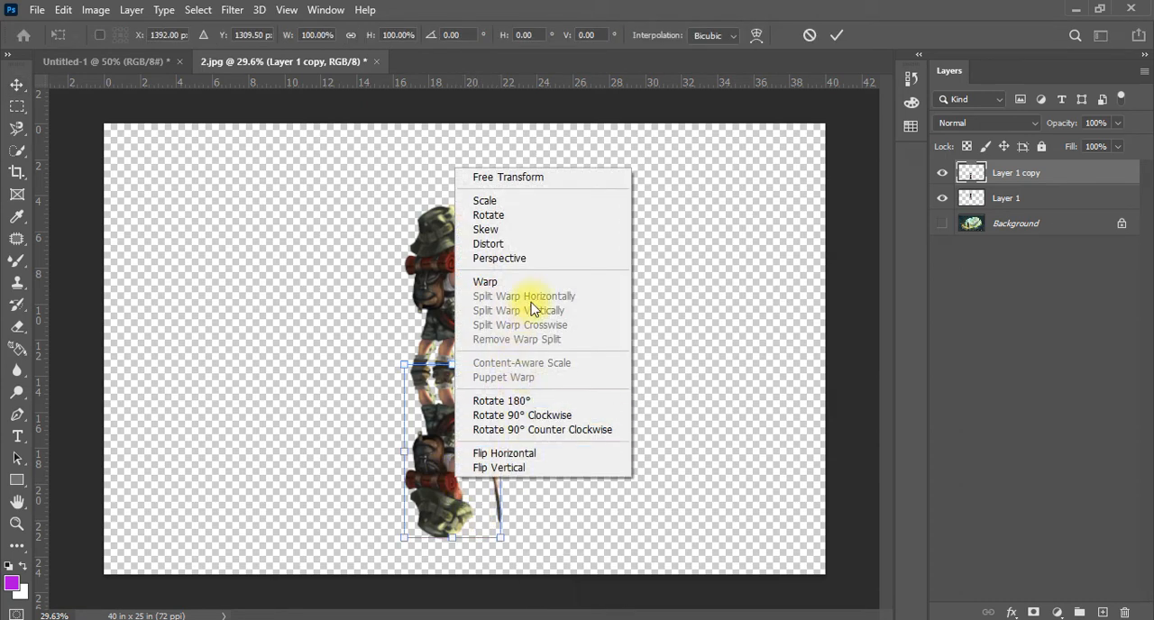
{"action": "left_click", "coordinate": [516, 258]}
{"action": "left_click_drag", "start_coordinate": [502, 540], "coordinate": [529, 539]}
Scale the flipped hiker's height down from its lower edge into a shorter reflection and apply the transform
{"action": "right_click", "coordinate": [469, 450]}
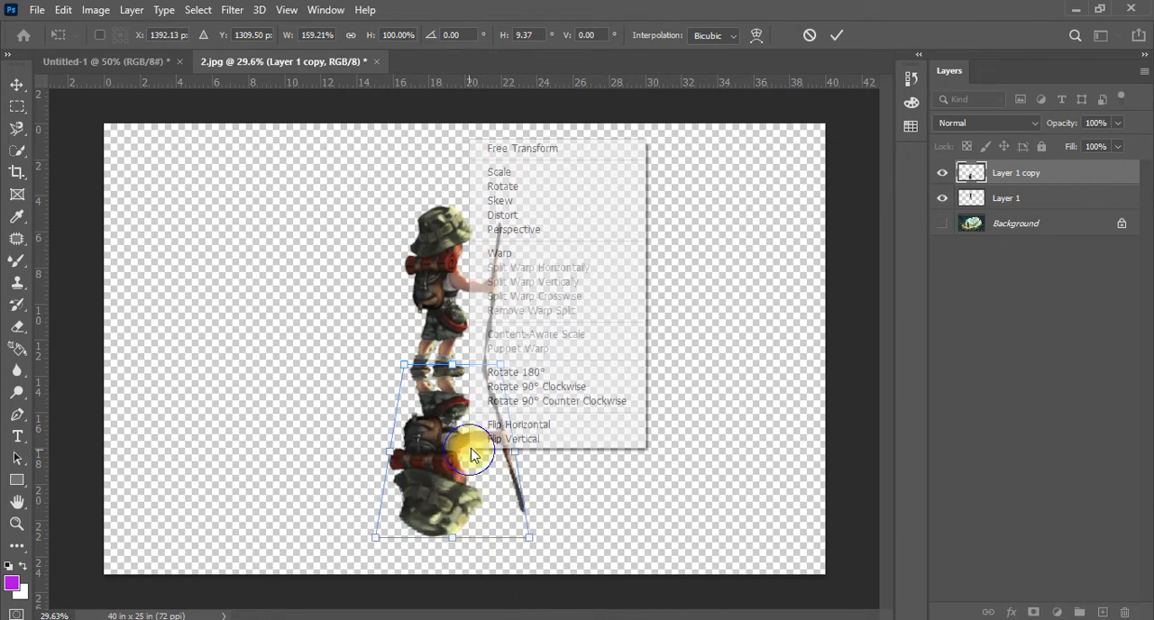
{"action": "left_click", "coordinate": [501, 172]}
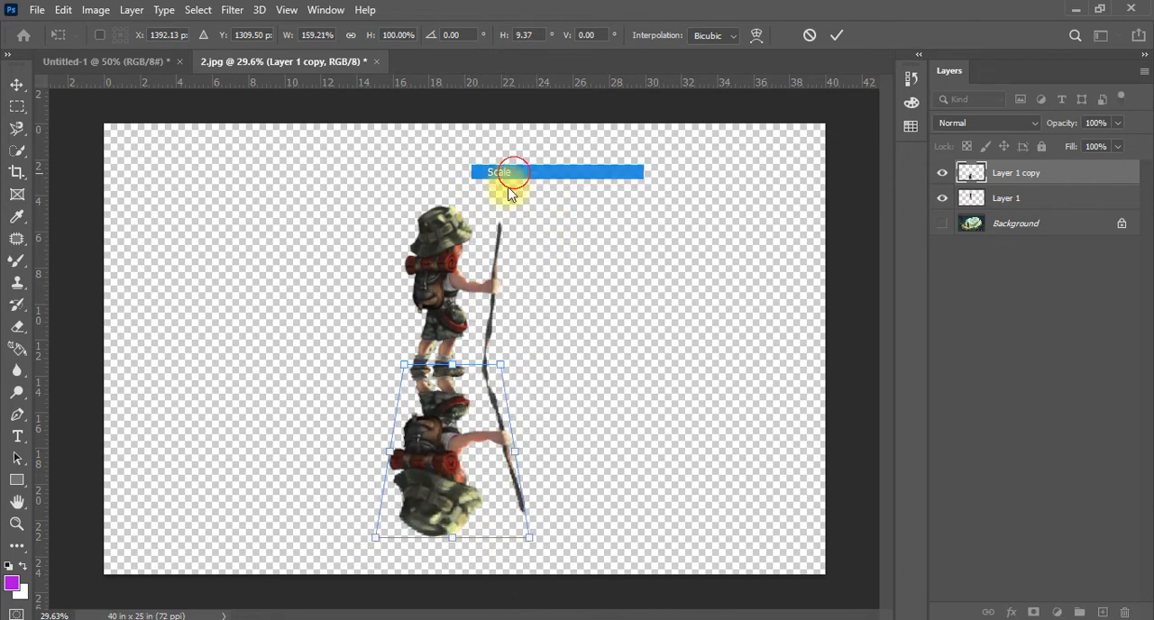
{"action": "left_click_drag", "start_coordinate": [451, 538], "coordinate": [461, 472]}
{"action": "key", "text": "Return"}
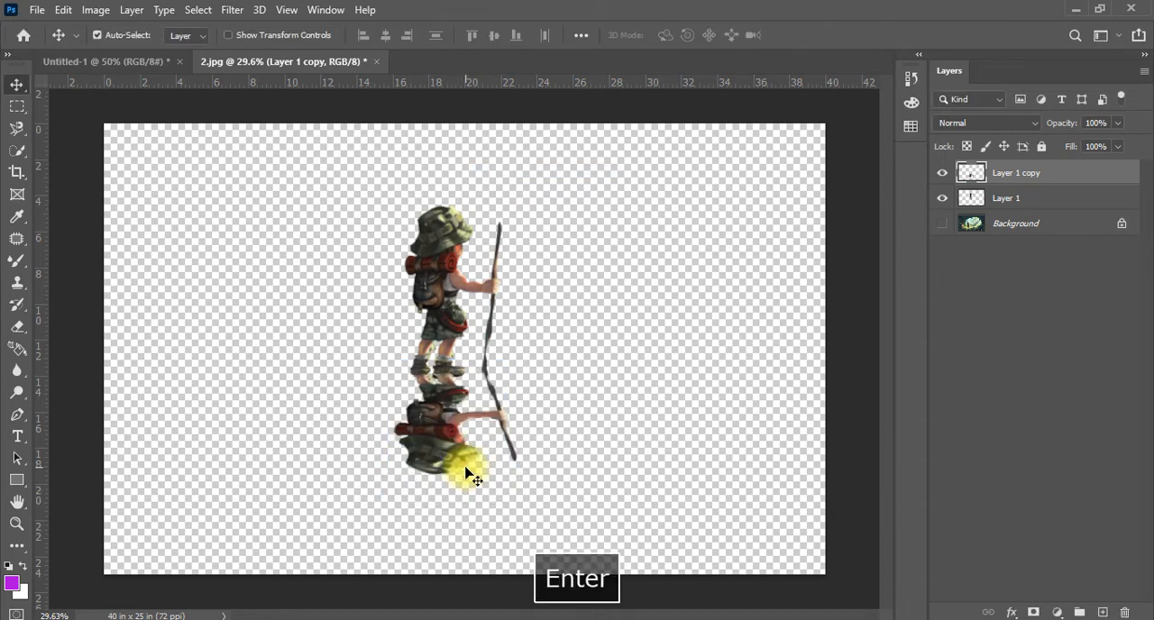
Set the reflection layer's opacity to 70%
{"action": "key", "text": "2"}
{"action": "key", "text": "5"}
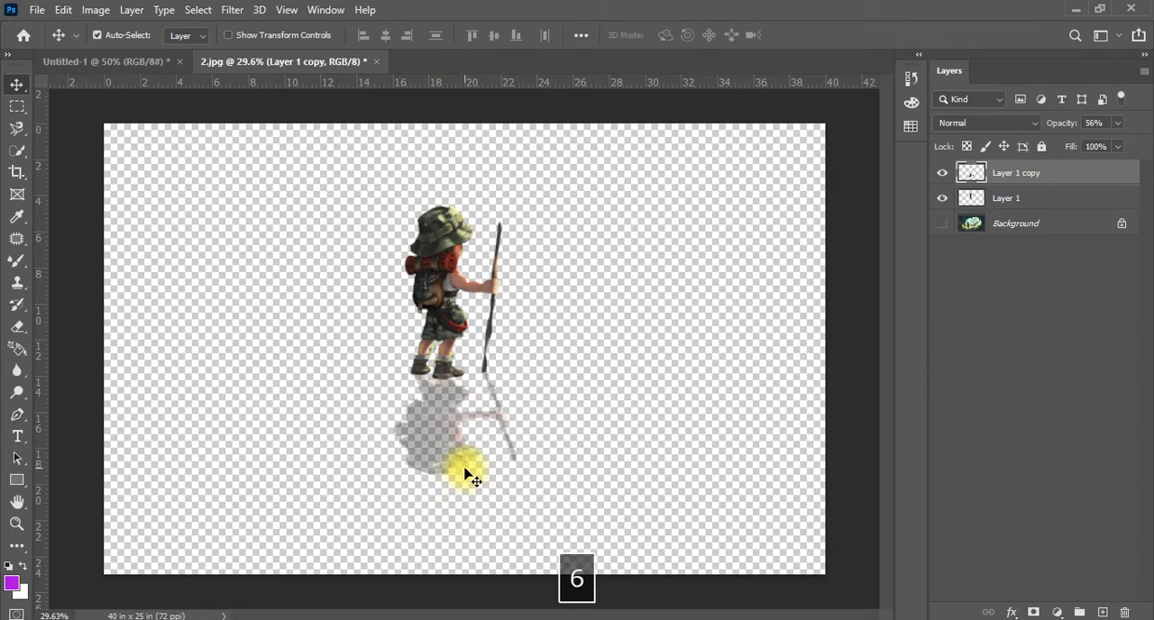
{"action": "key", "text": "7"}
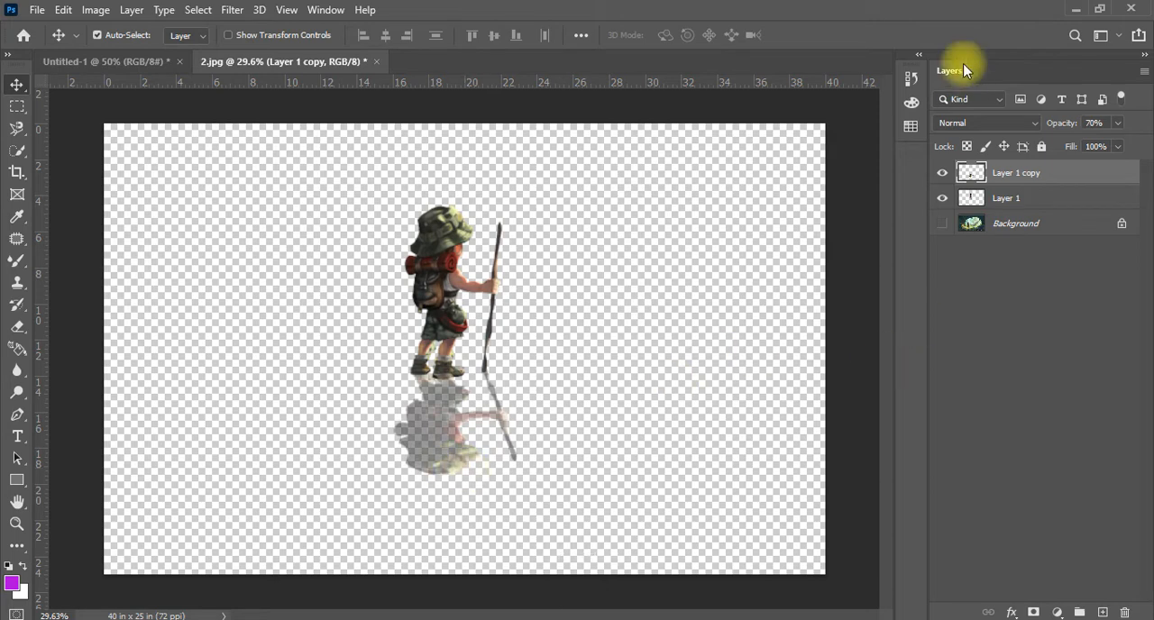
Add a new layer directly above the Background and fill it with the purple foreground color
{"action": "left_click", "coordinate": [1049, 226]}
{"action": "left_click", "coordinate": [1102, 614]}
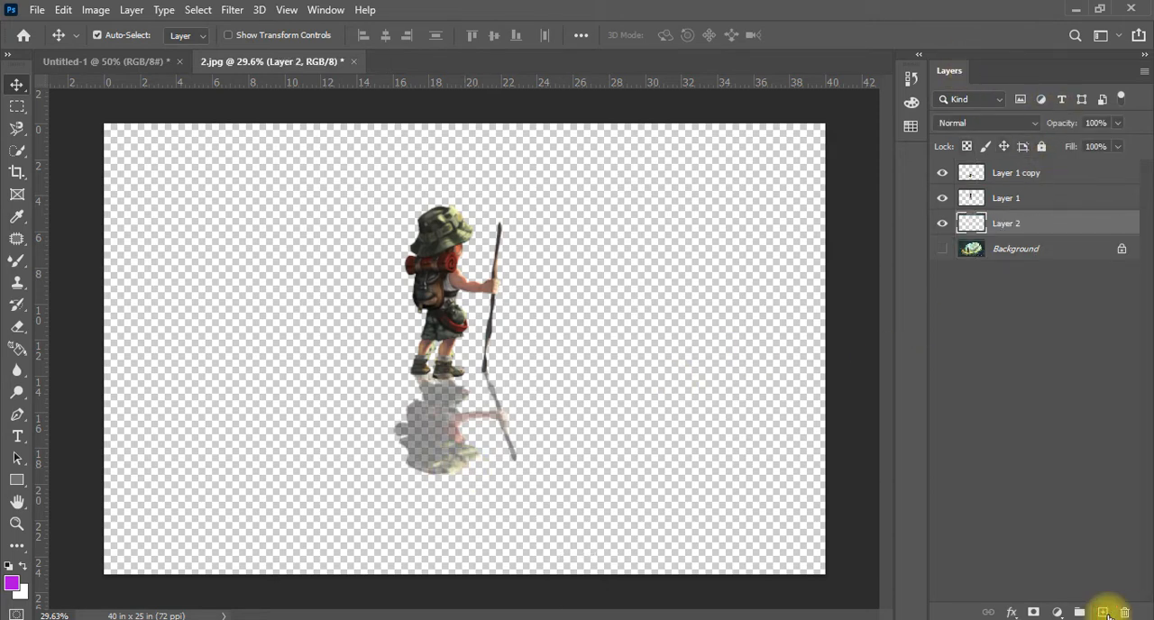
{"action": "key", "text": "alt+BackSpace"}
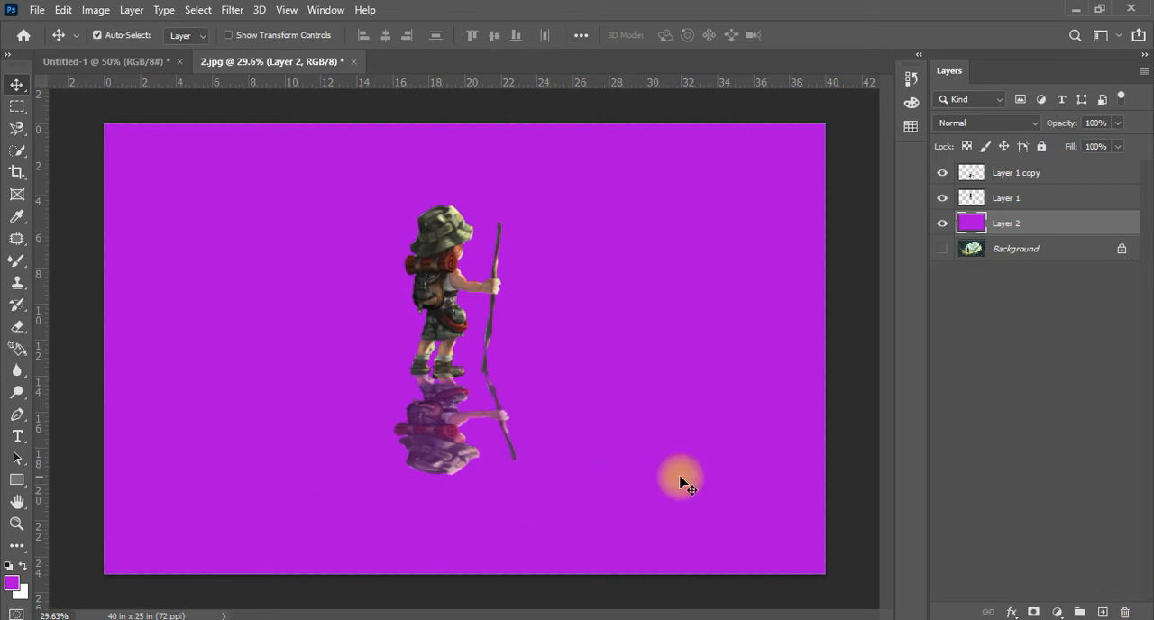
Blacken the flipped reflection on Layer 1 copy using Hue/Saturation with Lightness -100, and place that layer beneath Layer 1
{"action": "left_click", "coordinate": [1046, 173]}
{"action": "left_click", "coordinate": [1025, 197]}
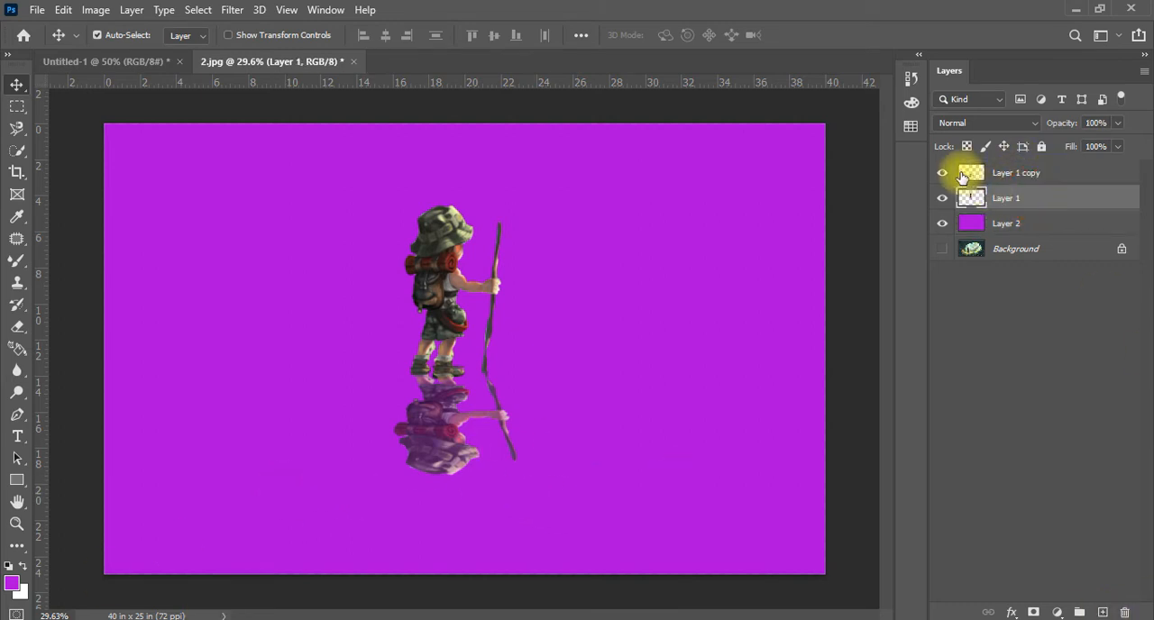
{"action": "left_click", "coordinate": [943, 174]}
{"action": "left_click", "coordinate": [943, 174]}
{"action": "left_click", "coordinate": [1071, 174]}
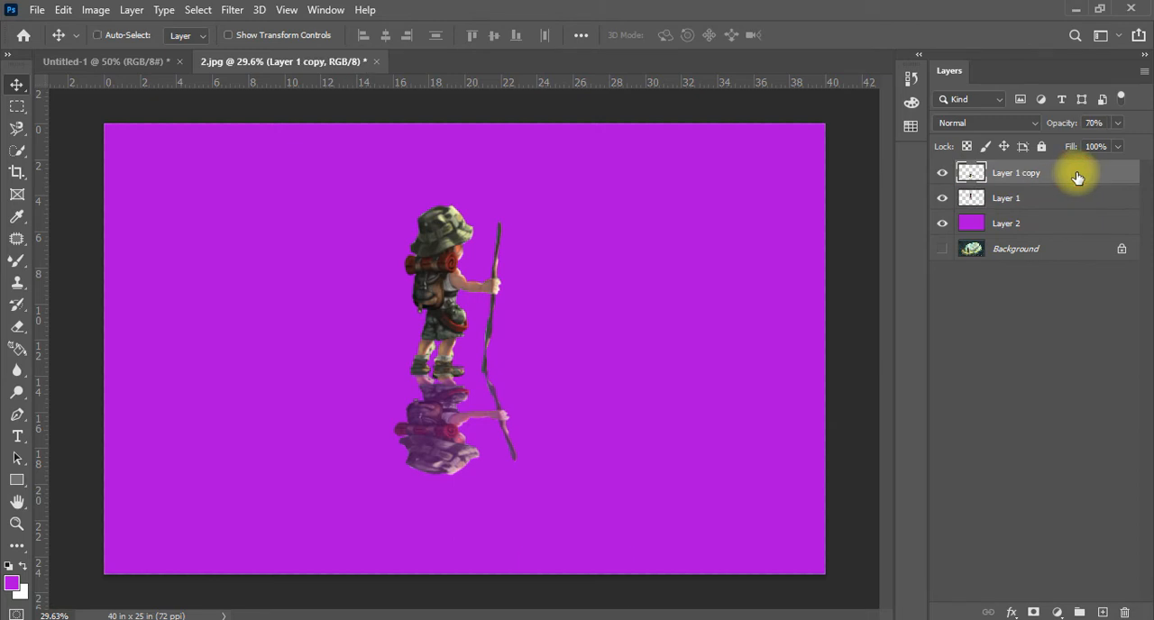
{"action": "key", "text": "ctrl+u"}
{"action": "left_click_drag", "start_coordinate": [893, 331], "coordinate": [658, 340]}
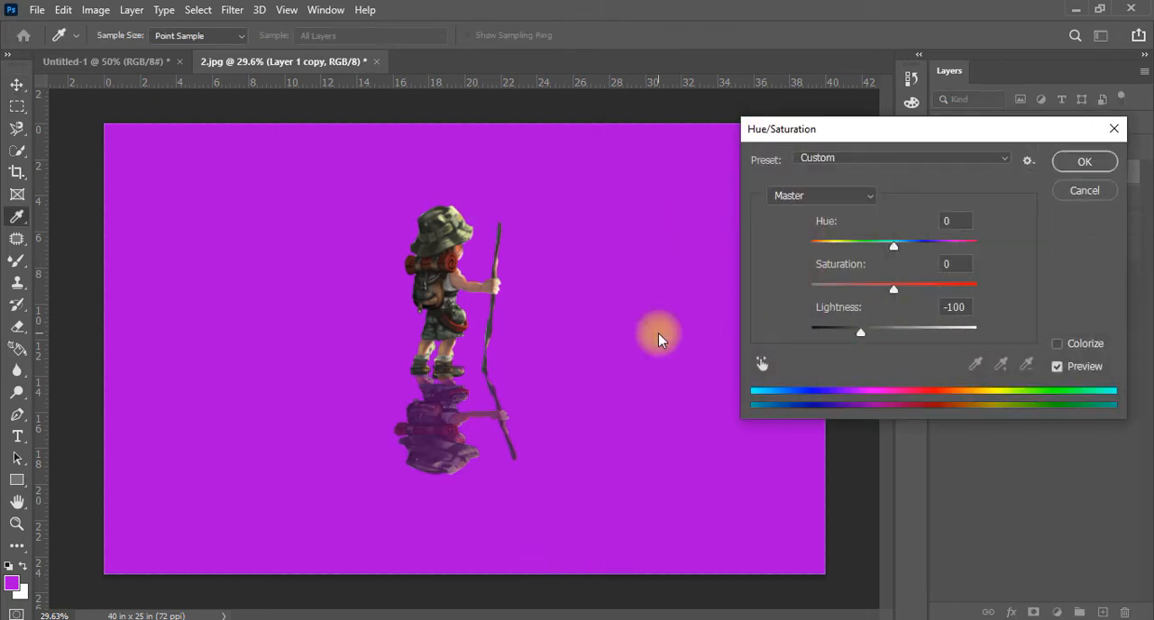
{"action": "left_click", "coordinate": [1082, 162]}
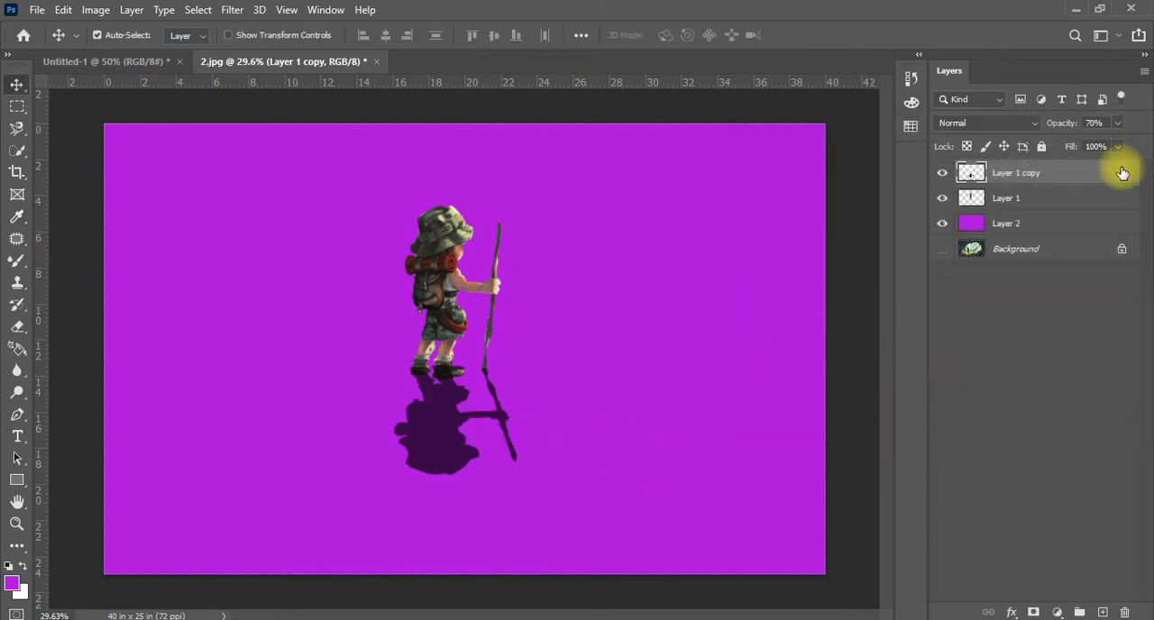
{"action": "left_click_drag", "start_coordinate": [1116, 172], "coordinate": [1107, 212]}
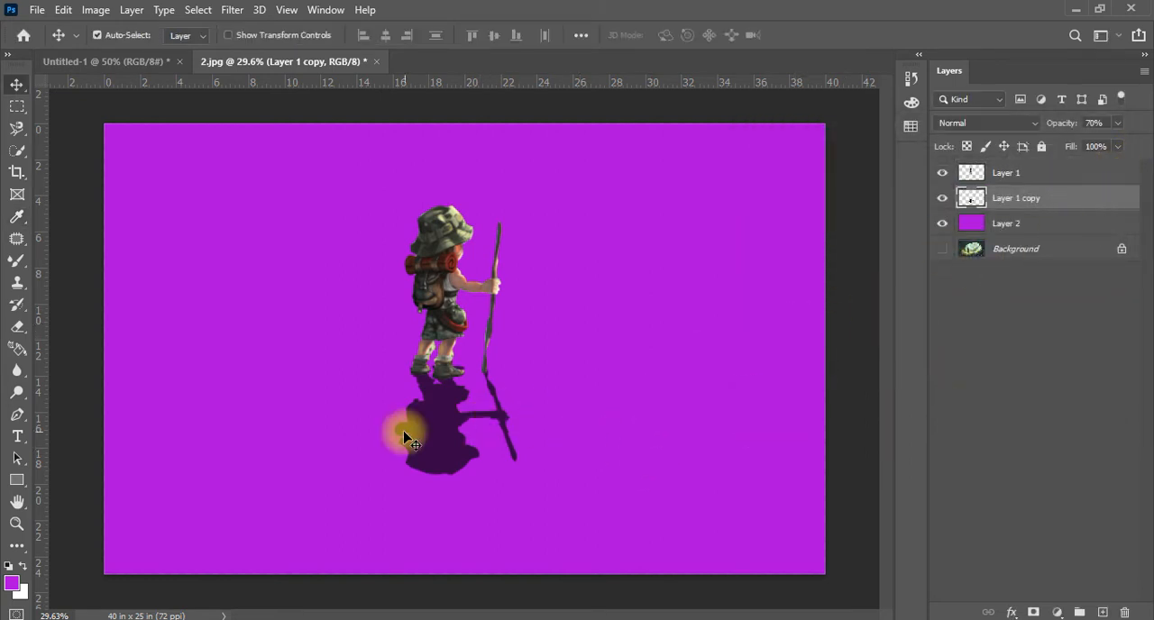
Skew the shadow's lower edge and far corner out to the right of the hiker, apply the transform, and align it with the feet
{"action": "key", "text": "ctrl+t"}
{"action": "right_click", "coordinate": [446, 424]}
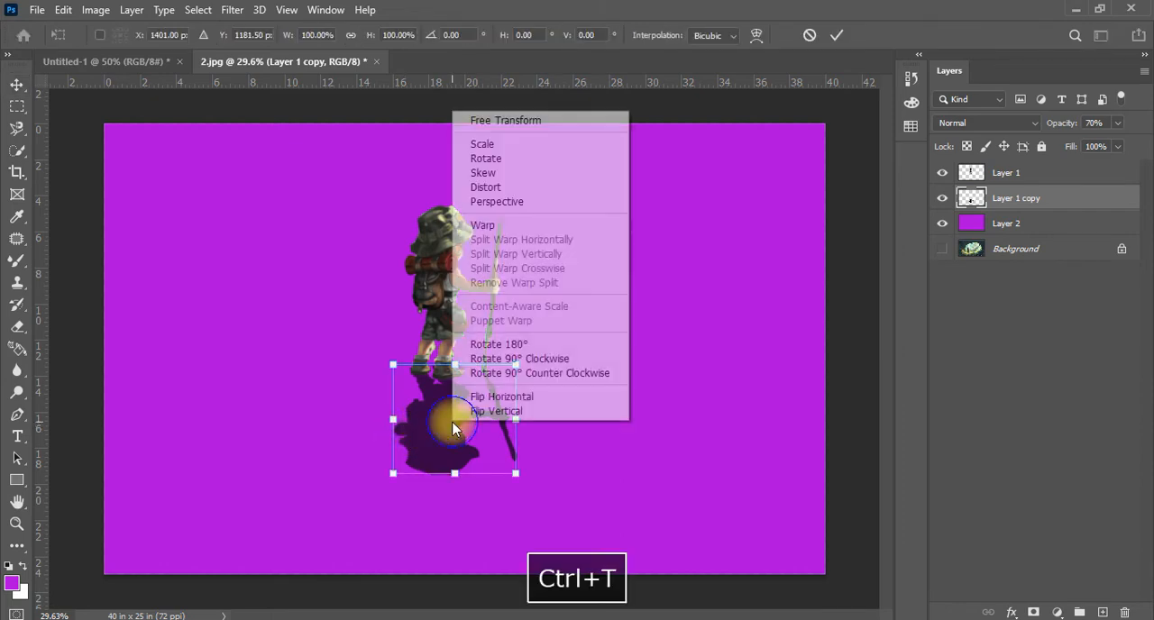
{"action": "left_click", "coordinate": [507, 174]}
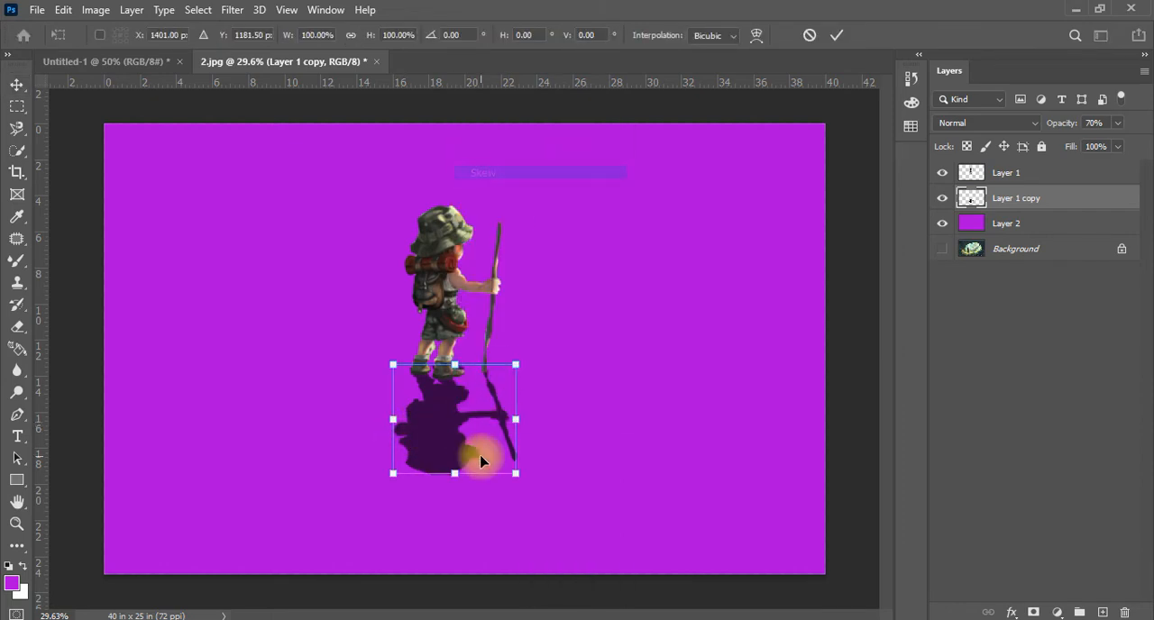
{"action": "left_click_drag", "start_coordinate": [449, 476], "coordinate": [760, 505]}
{"action": "right_click", "coordinate": [439, 416]}
{"action": "left_click", "coordinate": [478, 179]}
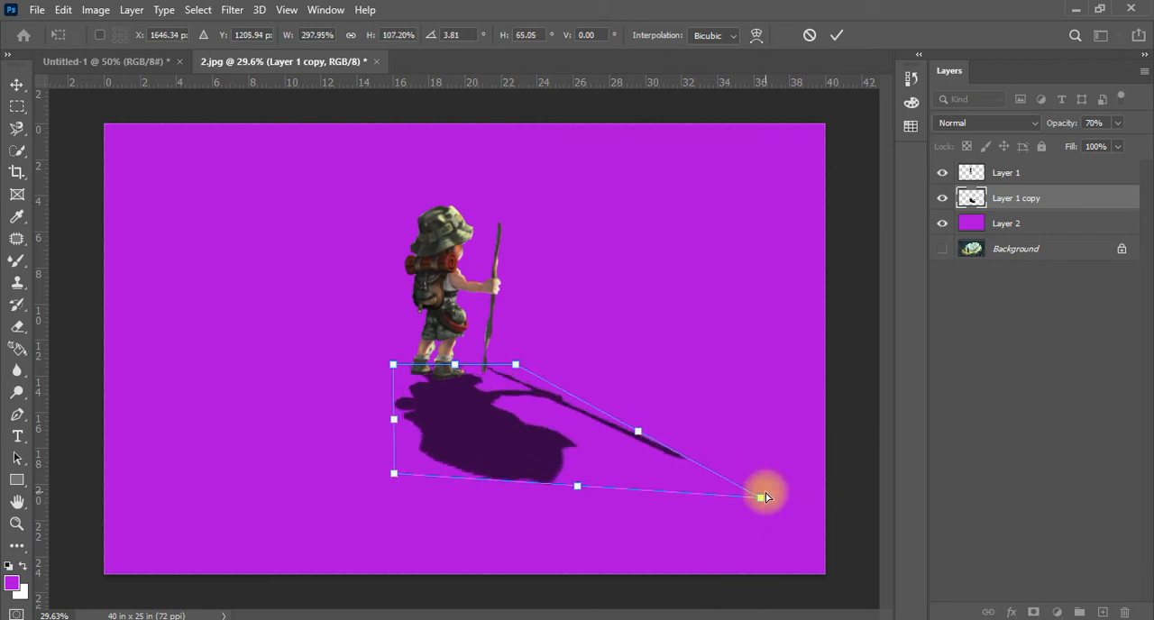
{"action": "left_click_drag", "start_coordinate": [756, 495], "coordinate": [759, 469]}
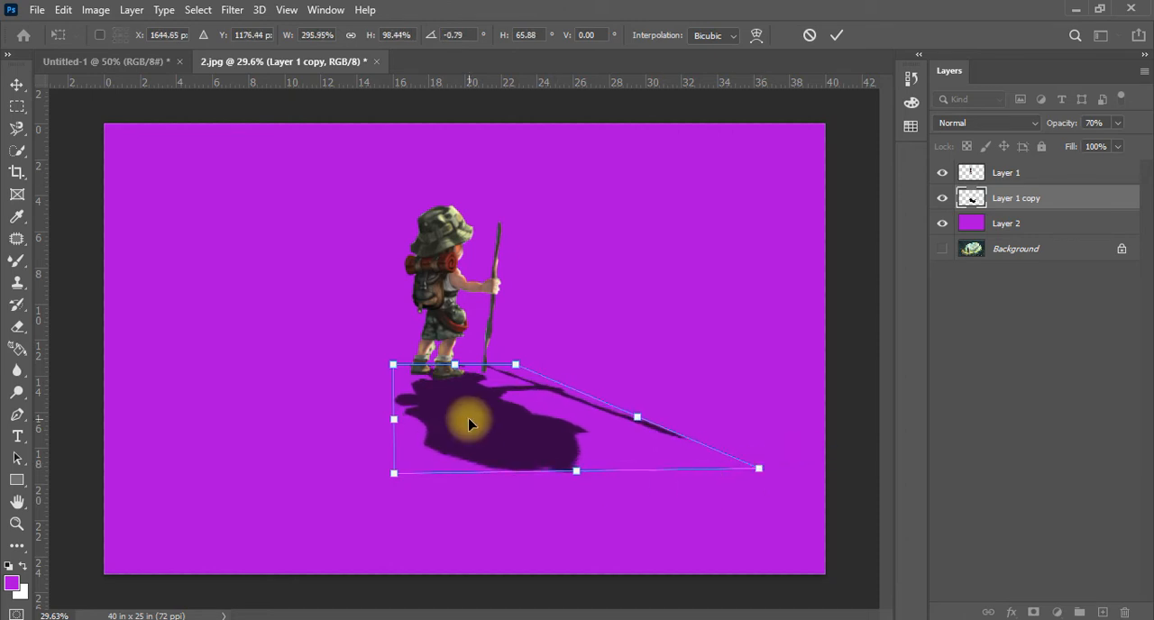
{"action": "key", "text": "Return"}
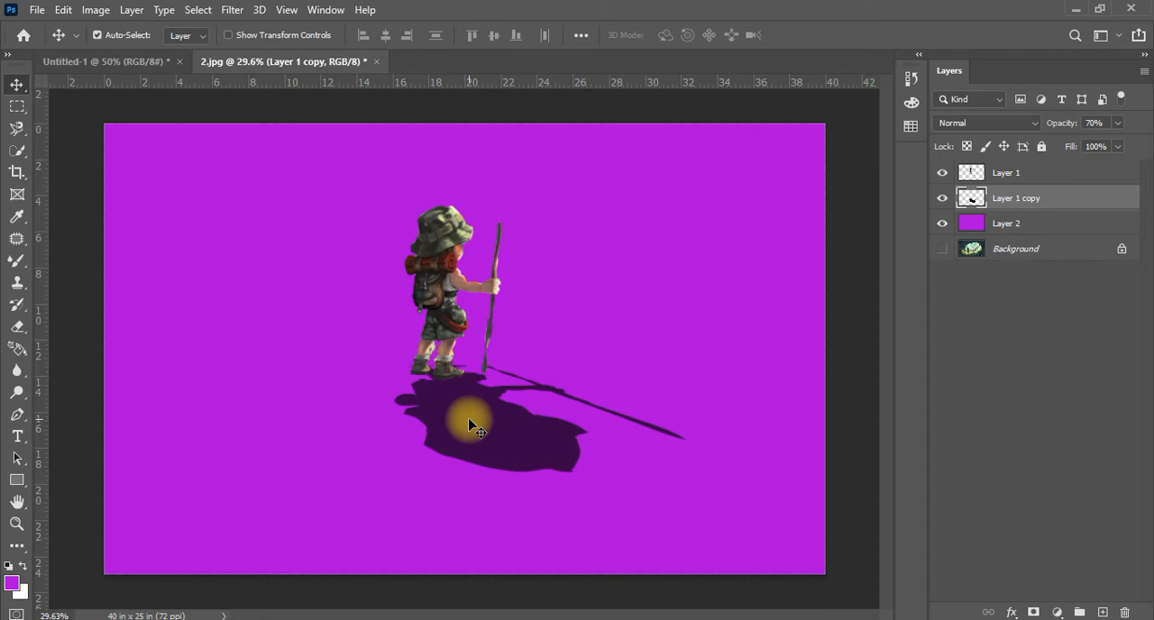
{"action": "mouse_move", "coordinate": [469, 424]}
{"action": "left_mouse_down"}
{"action": "mouse_move", "coordinate": [510, 433]}
{"action": "mouse_move", "coordinate": [481, 463]}
{"action": "mouse_move", "coordinate": [484, 442]}
{"action": "mouse_move", "coordinate": [490, 459]}
{"action": "mouse_move", "coordinate": [443, 415]}
{"action": "mouse_move", "coordinate": [479, 429]}
{"action": "left_mouse_up"}
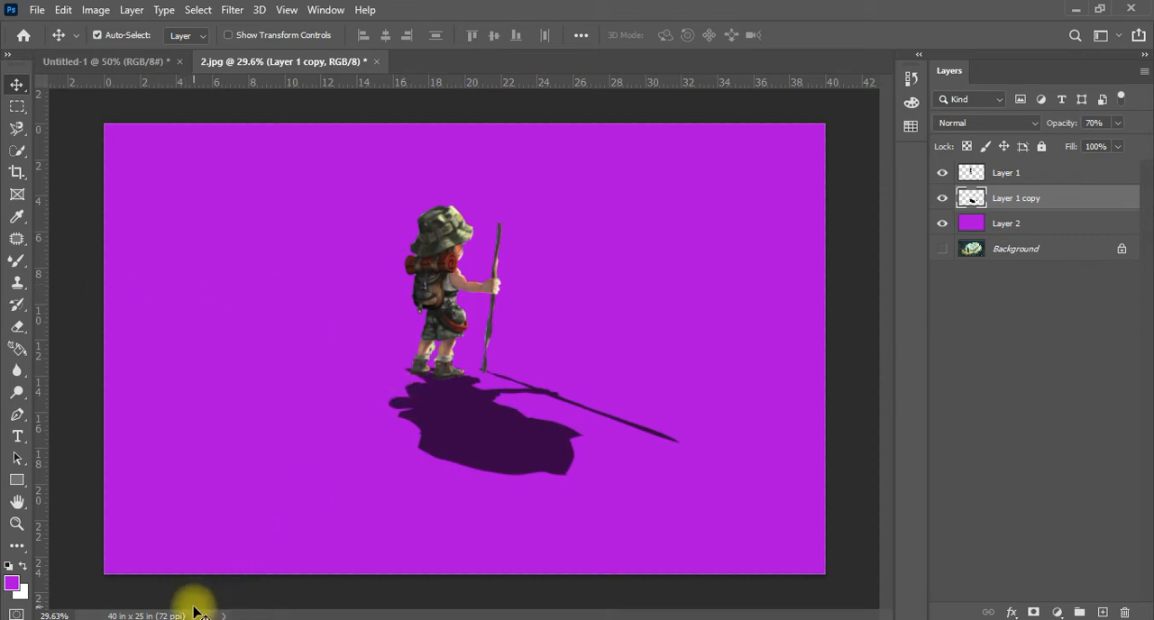
On a new layer above Layer 2, fill a full-width rectangular selection below the hiker's feet with the white background color and deselect
{"action": "left_click", "coordinate": [17, 107]}
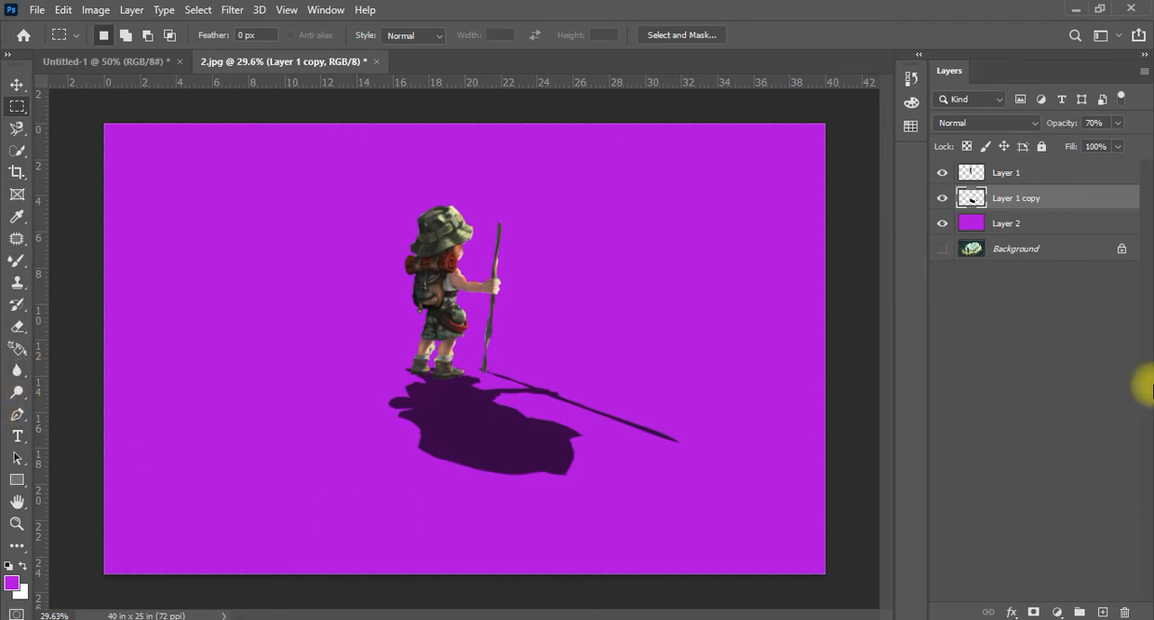
{"action": "left_click", "coordinate": [1066, 224]}
{"action": "left_click", "coordinate": [1102, 613]}
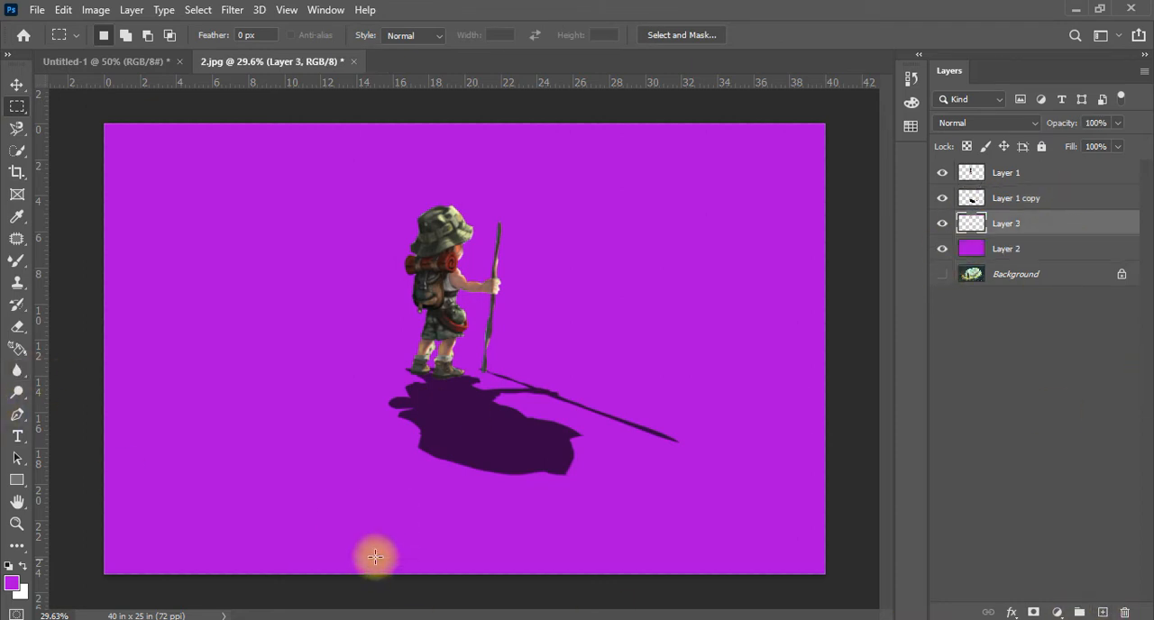
{"action": "left_click_drag", "start_coordinate": [83, 367], "coordinate": [889, 606]}
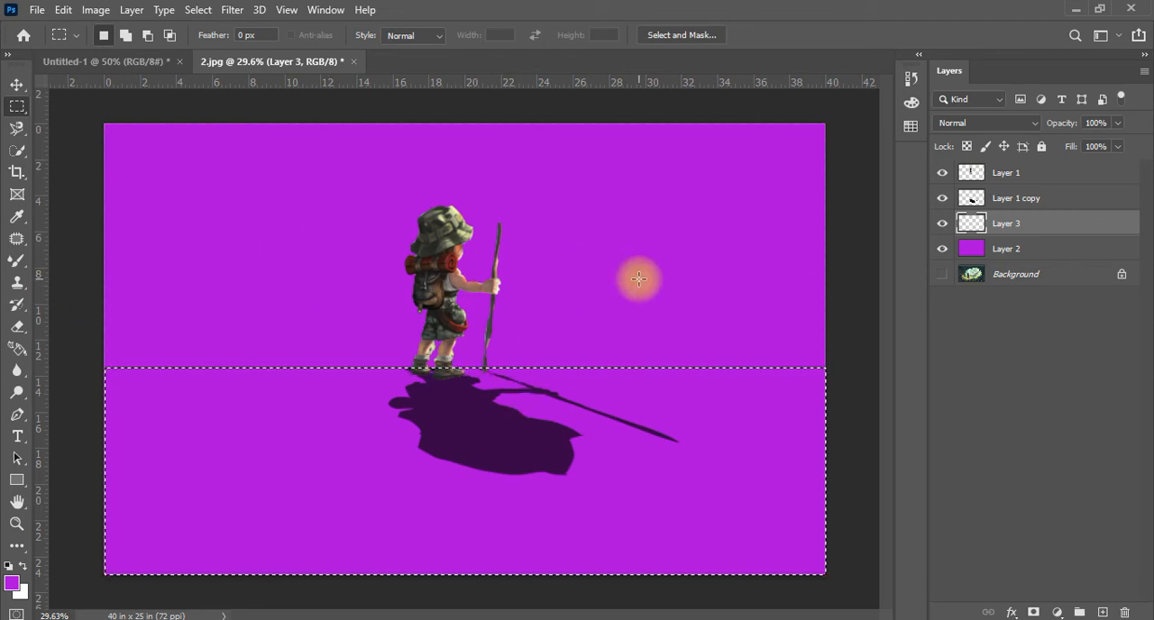
{"action": "key", "text": "ctrl+BackSpace"}
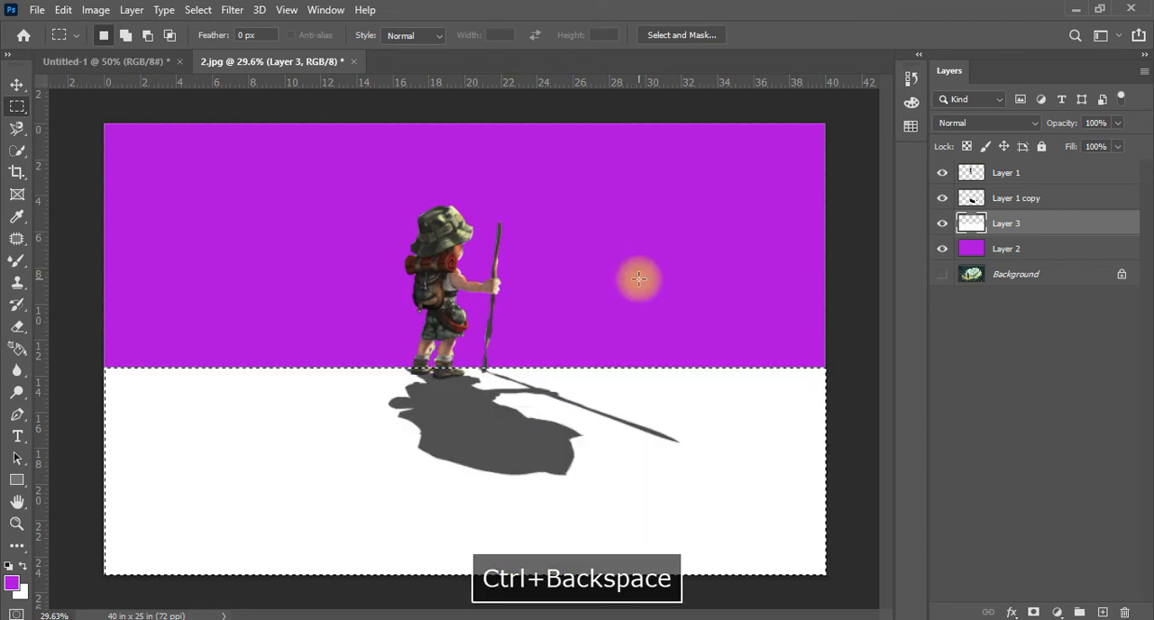
{"action": "key", "text": "ctrl+d"}
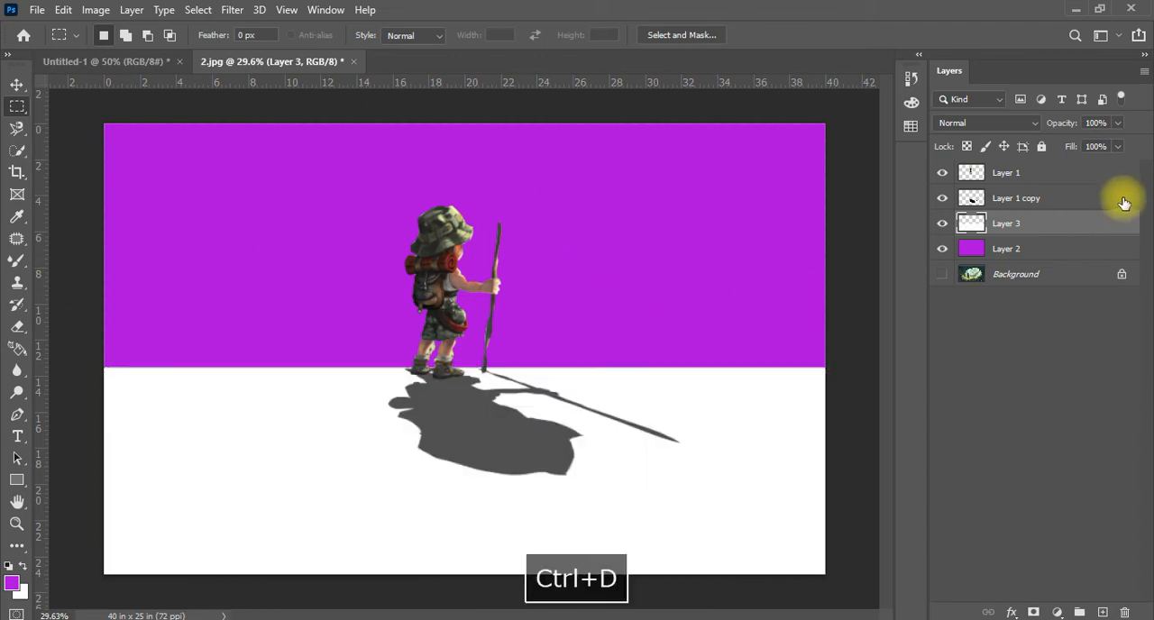
Enable the Bevel & Emboss layer style with Texture on the white ground layer, Layer 3
{"action": "double_click", "coordinate": [955, 225]}
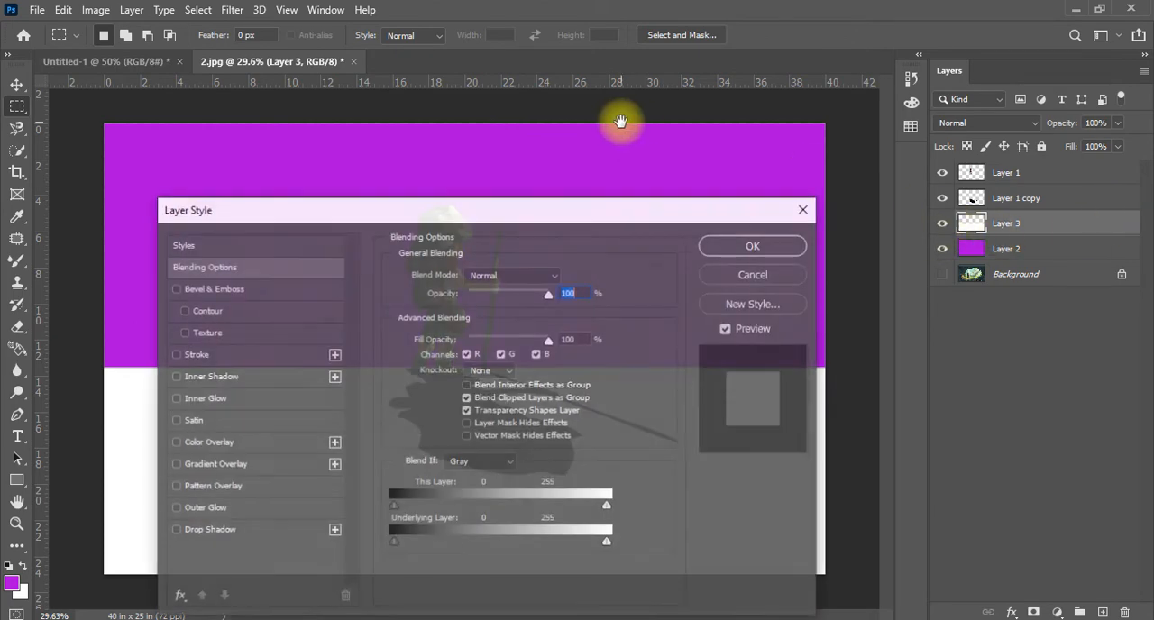
{"action": "left_click_drag", "start_coordinate": [472, 226], "coordinate": [881, 29]}
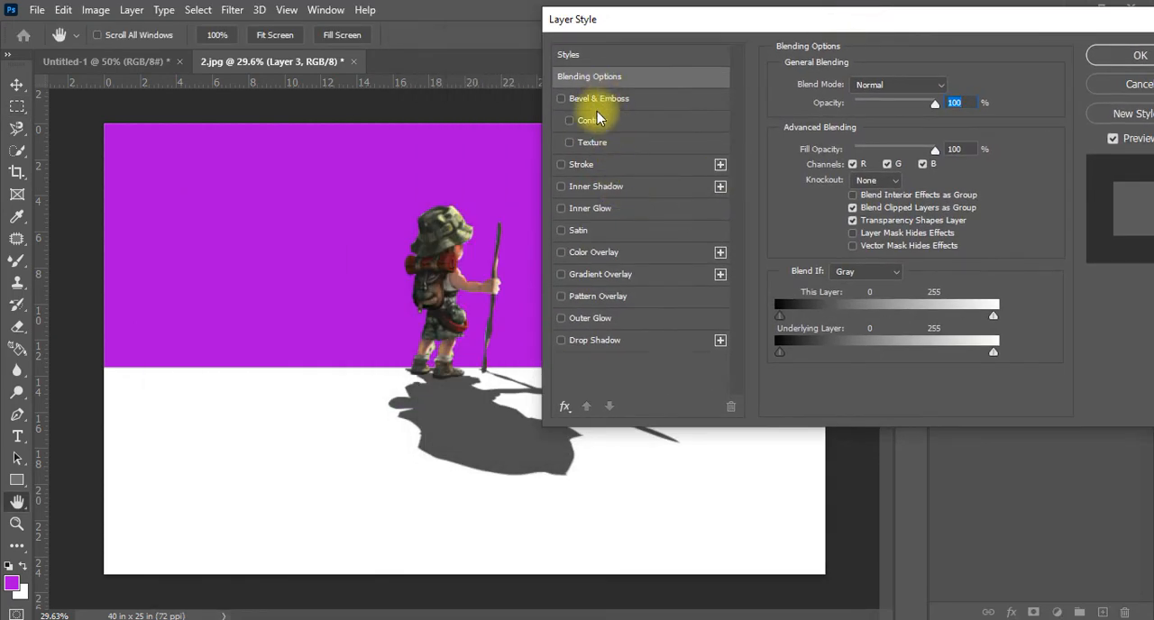
{"action": "left_click", "coordinate": [595, 144]}
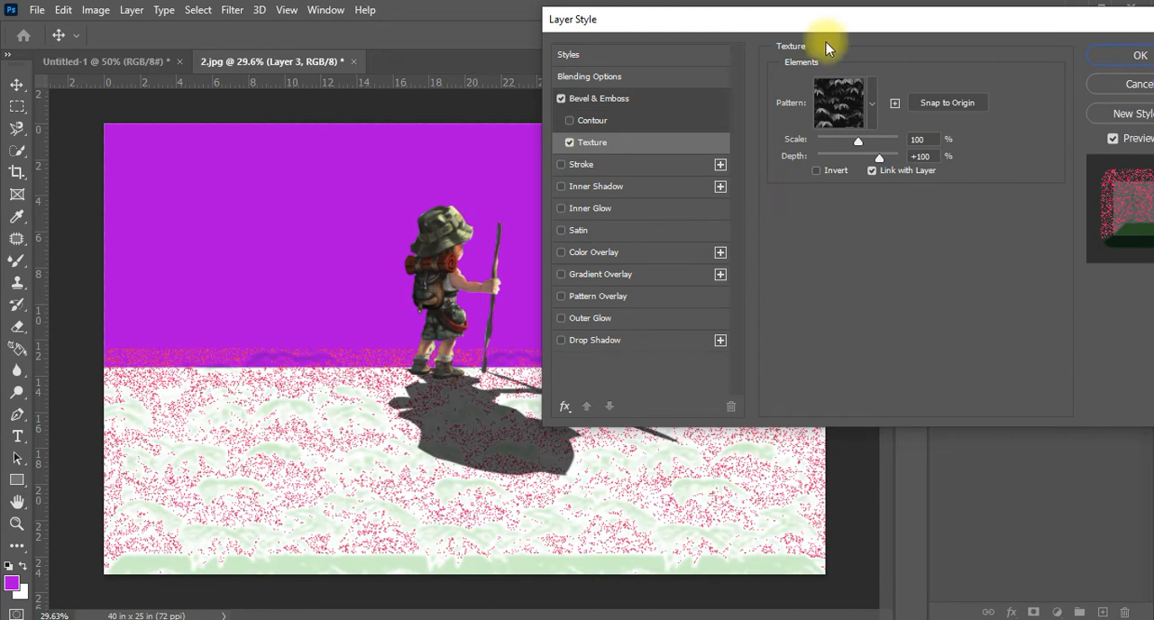
{"action": "left_click_drag", "start_coordinate": [838, 26], "coordinate": [800, 29]}
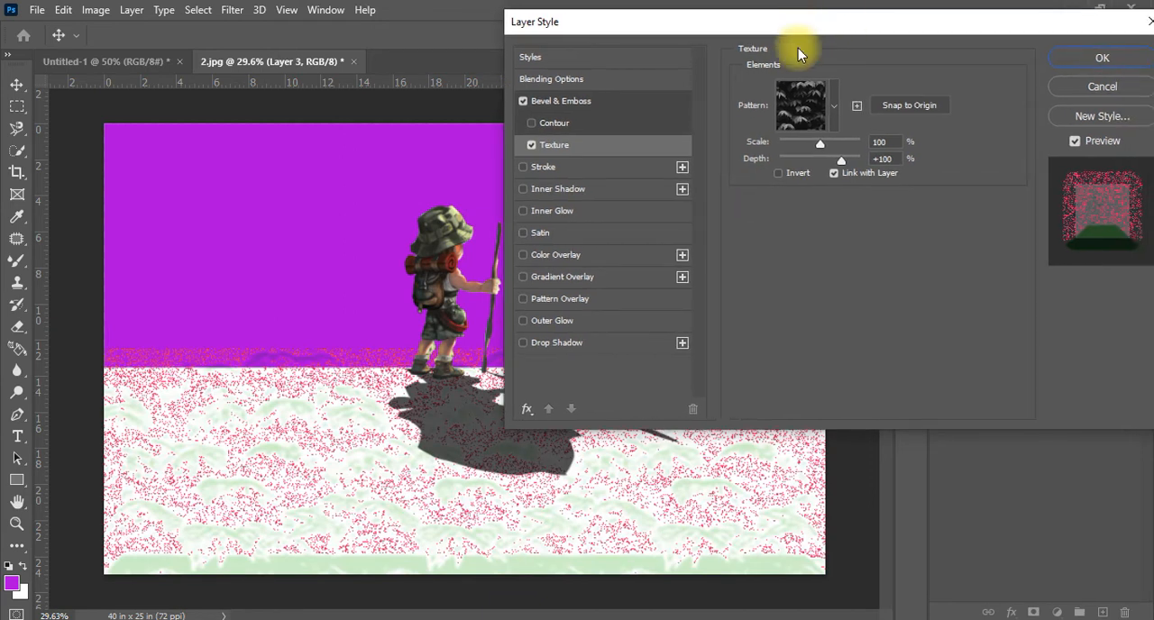
Append the default patterns to the texture's pattern presets
{"action": "left_click", "coordinate": [832, 112]}
{"action": "left_click", "coordinate": [893, 155]}
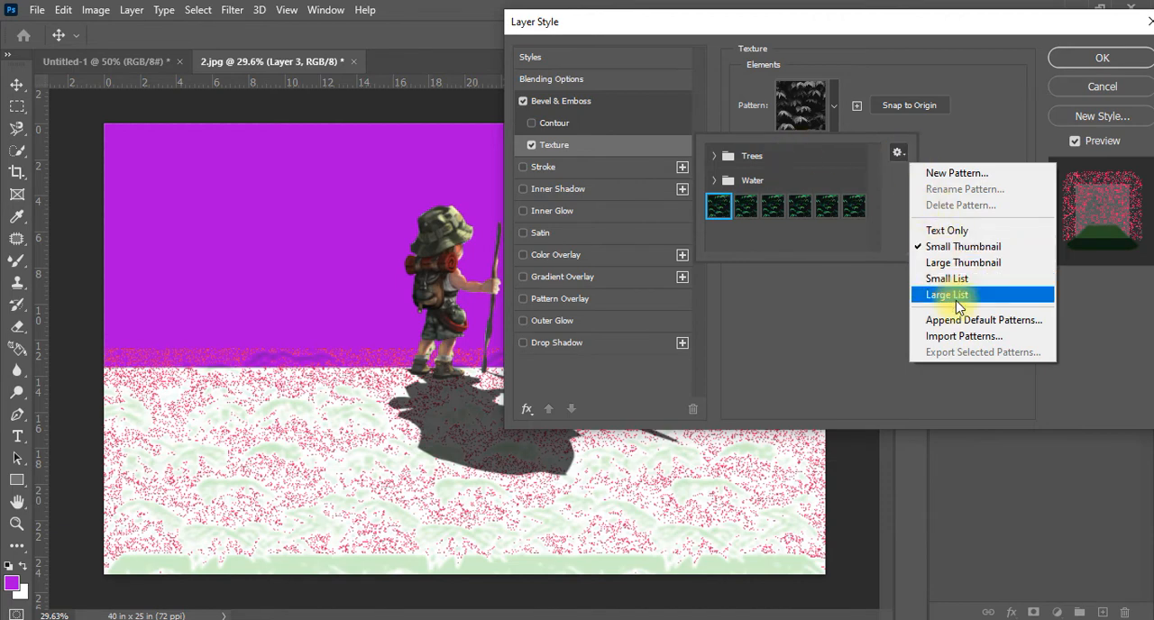
{"action": "left_click", "coordinate": [965, 325]}
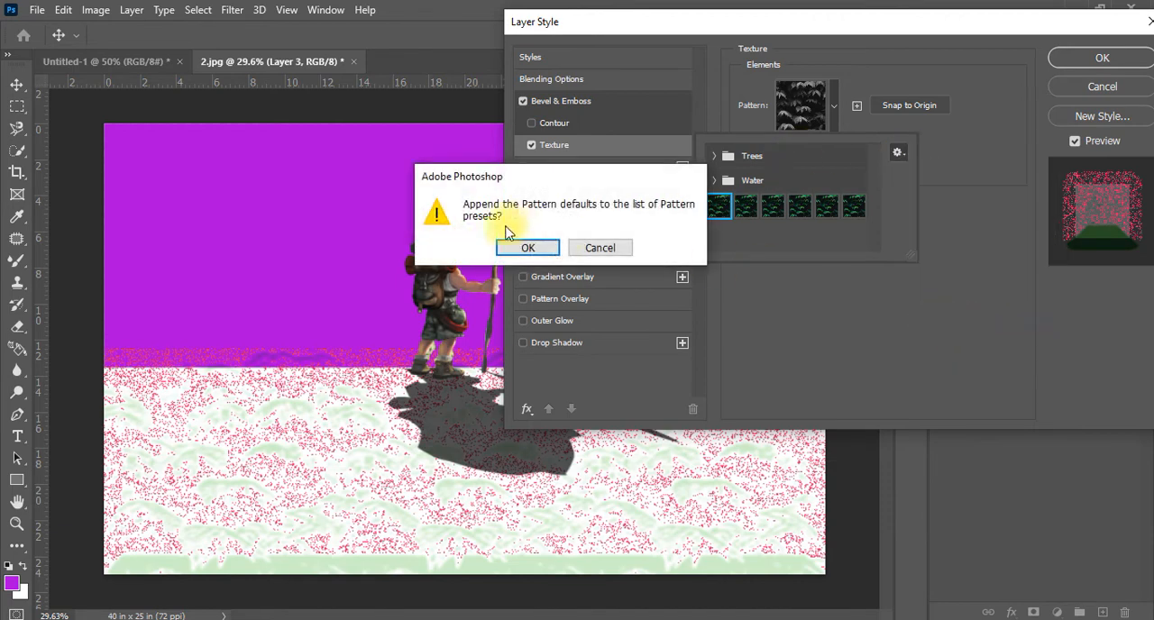
{"action": "left_click", "coordinate": [529, 249]}
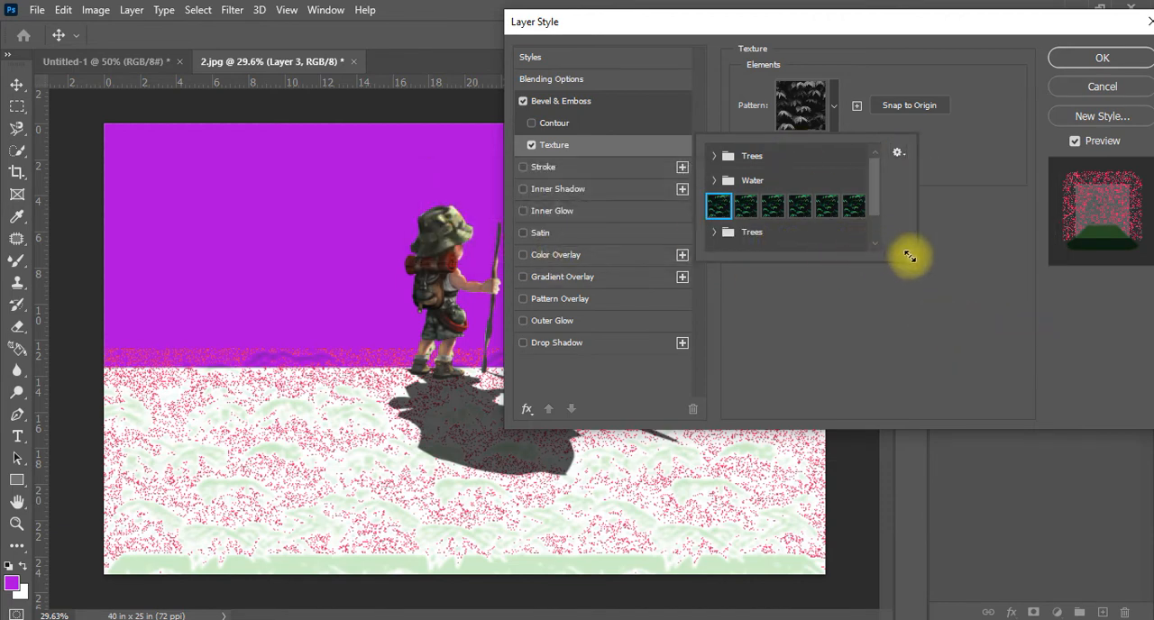
Choose the orange pattern from the Grass group as the ground's texture and apply the layer style
{"action": "left_click_drag", "start_coordinate": [910, 257], "coordinate": [967, 379]}
{"action": "left_click", "coordinate": [721, 255]}
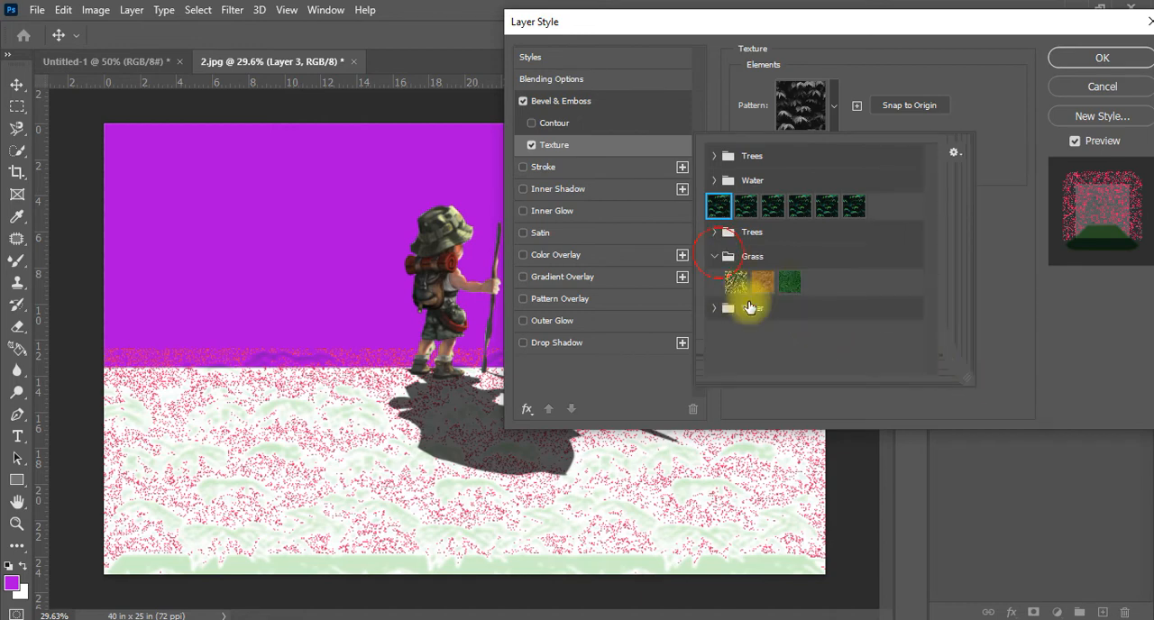
{"action": "left_click", "coordinate": [763, 284]}
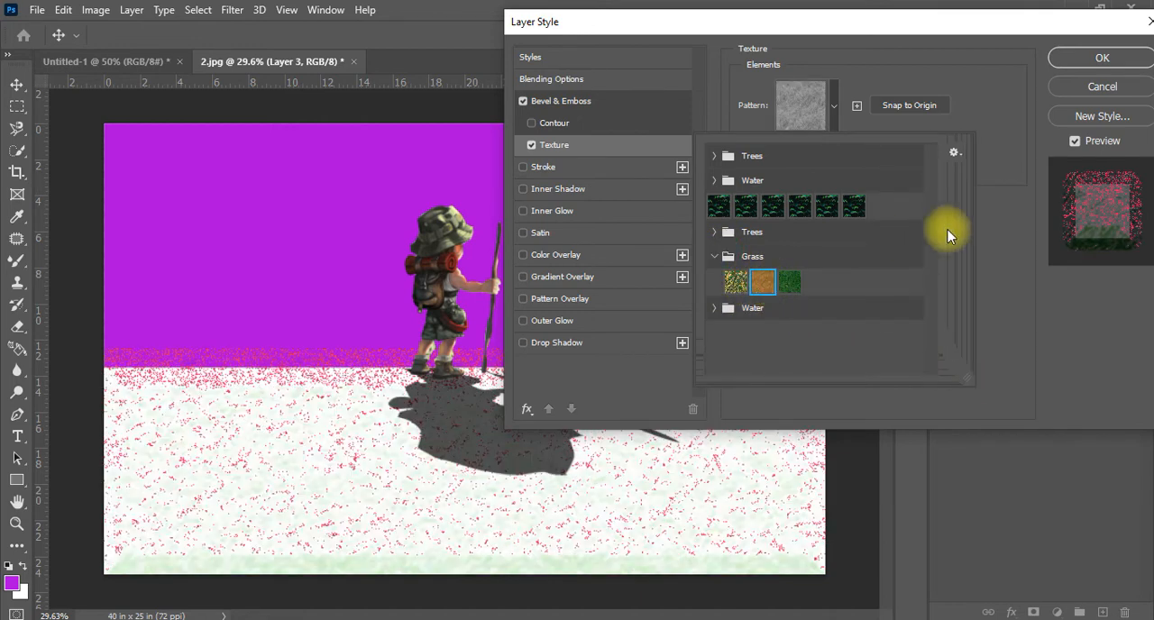
{"action": "left_click", "coordinate": [1008, 132]}
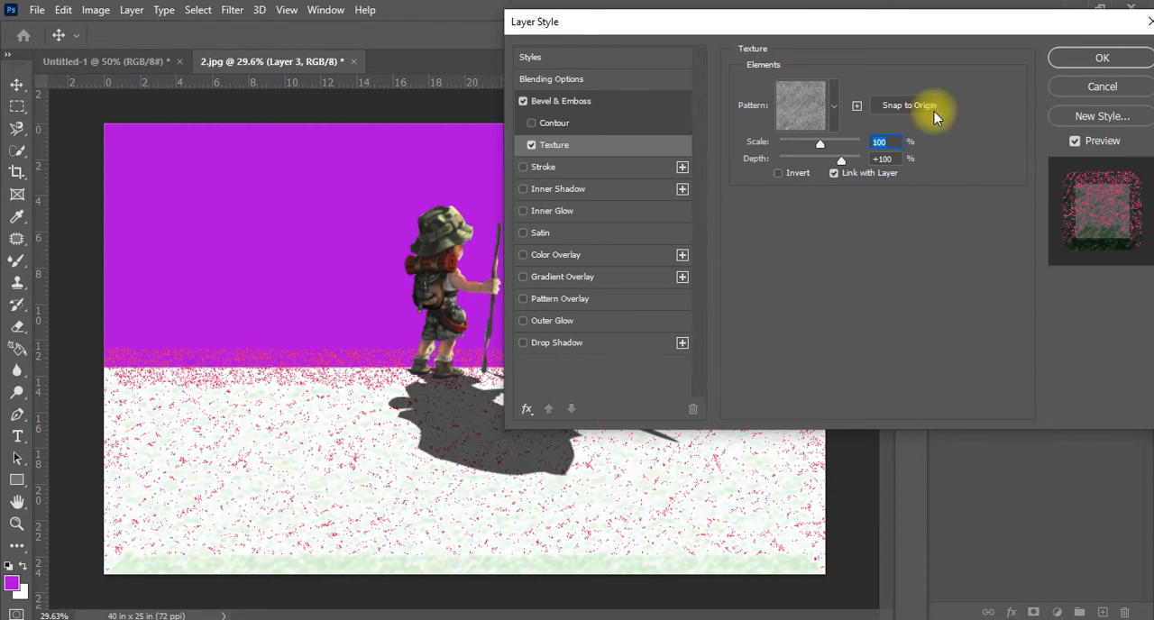
{"action": "left_click", "coordinate": [1073, 60]}
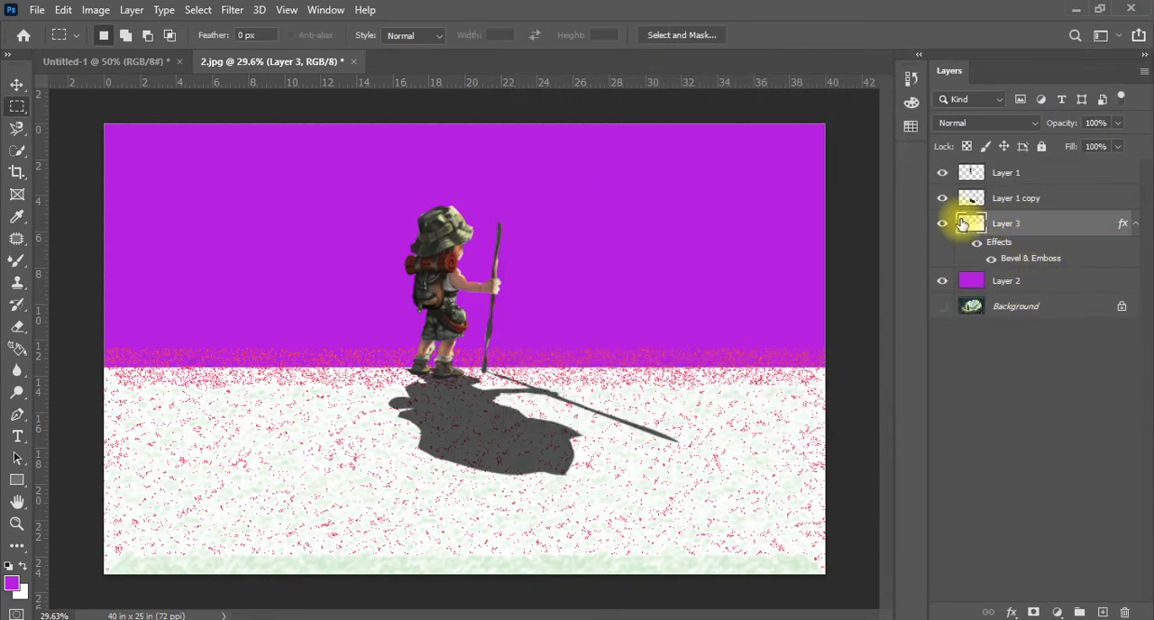
Try filling the textured Layer 3 with the background and purple foreground colors, and delete the layer
{"action": "left_click", "coordinate": [941, 224]}
{"action": "left_click", "coordinate": [941, 224]}
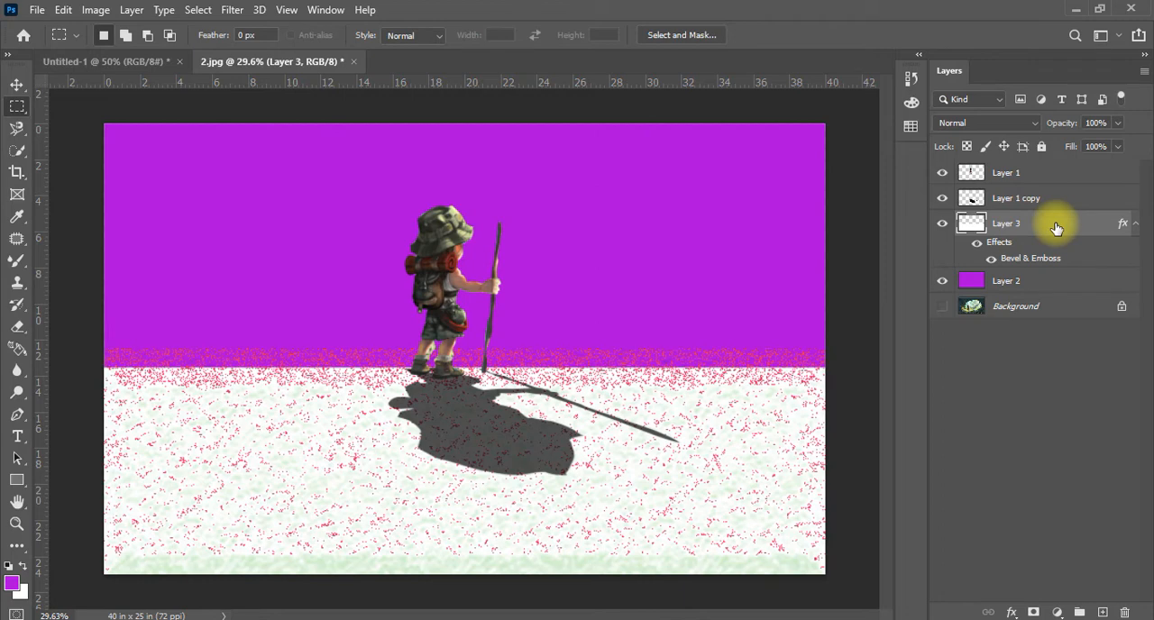
{"action": "key", "text": "ctrl+BackSpace"}
{"action": "key", "text": "alt+BackSpace"}
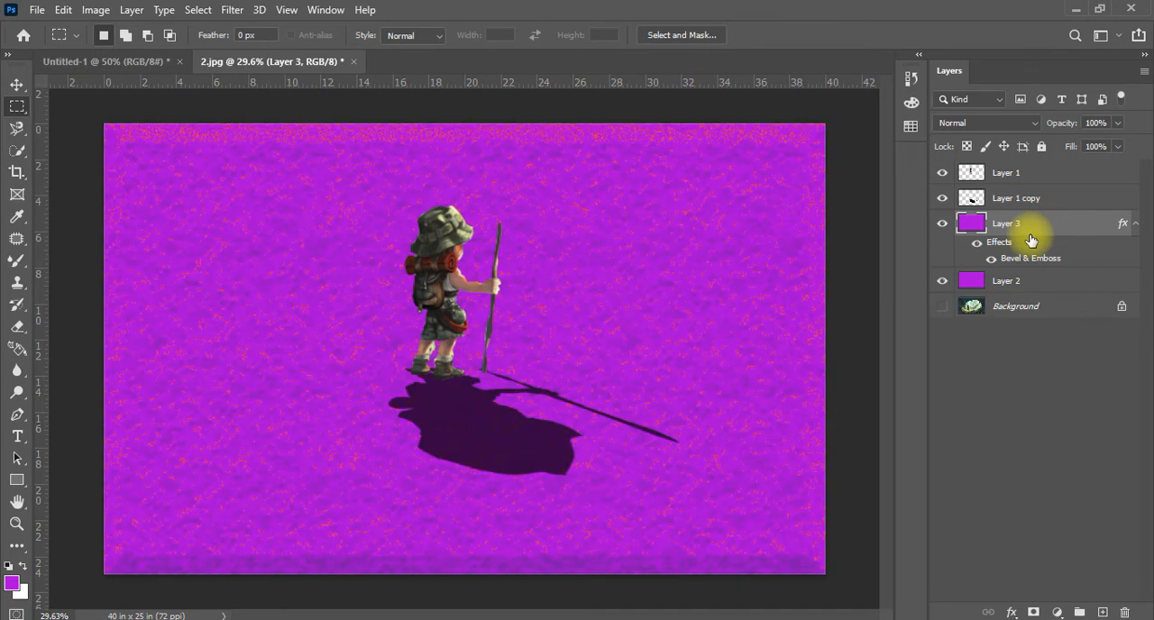
{"action": "key", "text": "z"}
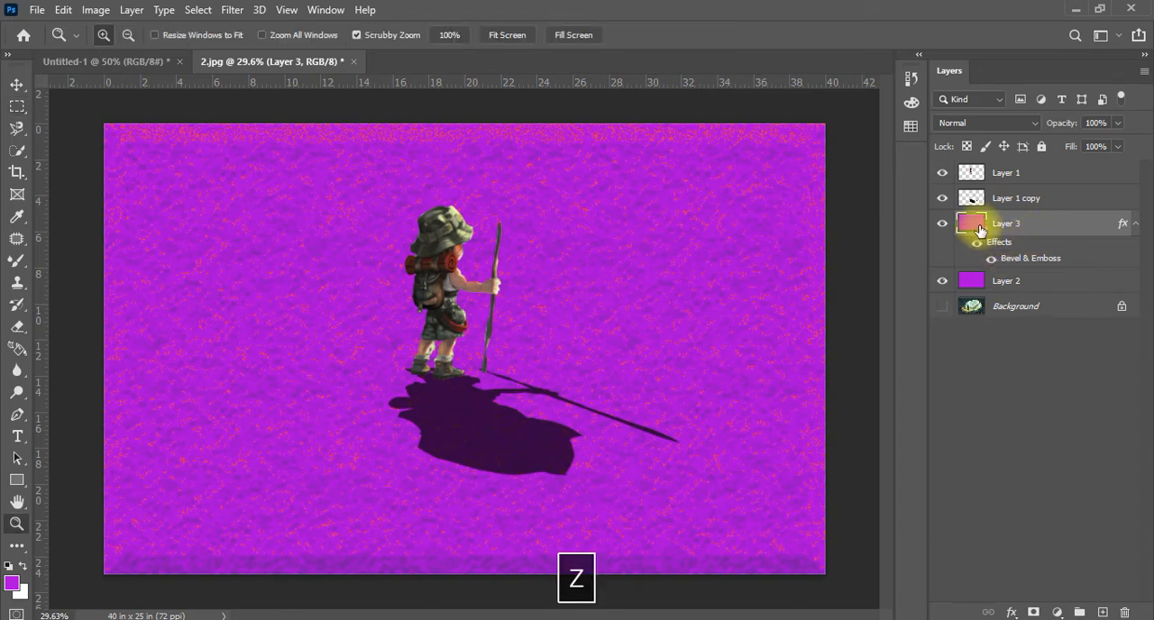
{"action": "left_click", "coordinate": [1125, 613]}
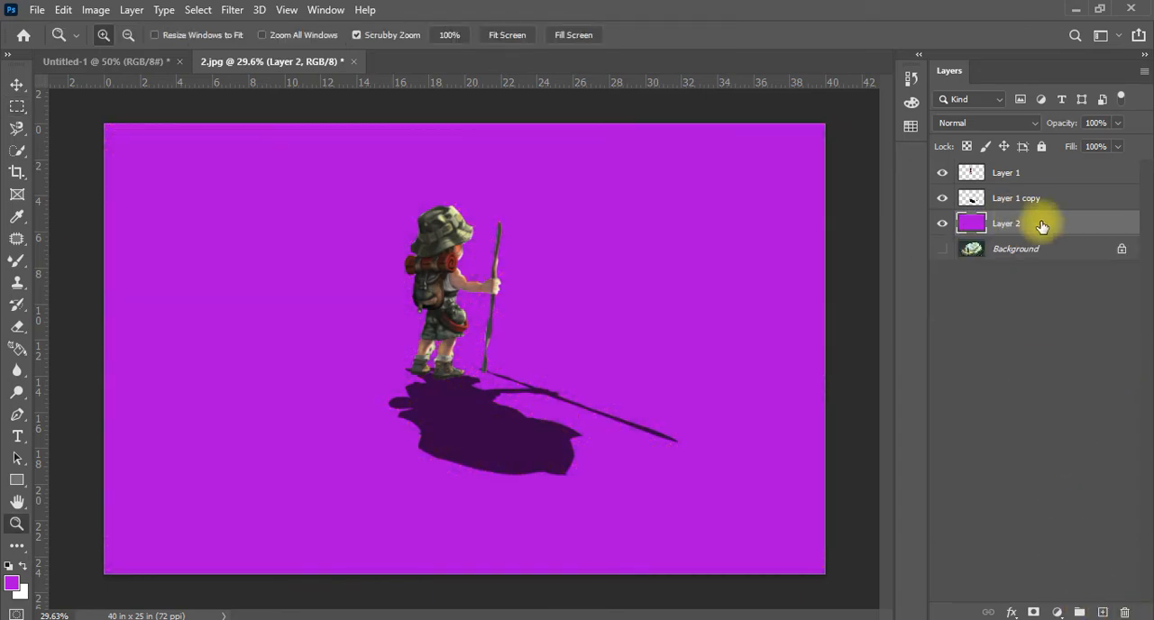
Add a new layer above the purple Layer 2, hide Layer 2, and select the full-width lower canvas area from the hiker's feet down
{"action": "left_click", "coordinate": [1102, 612]}
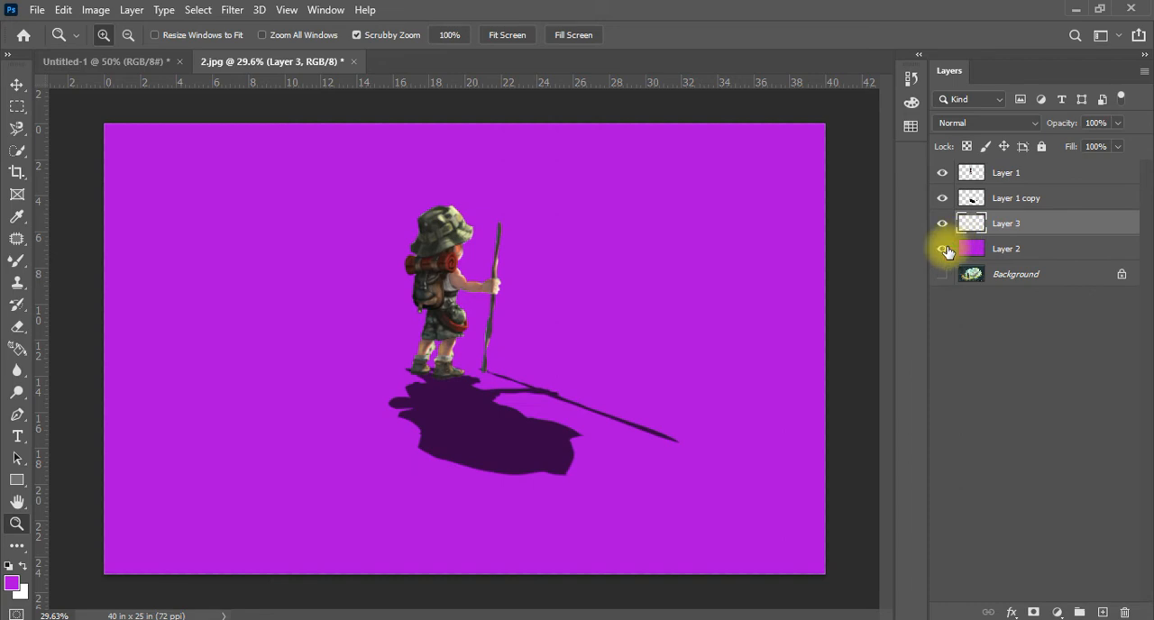
{"action": "left_click", "coordinate": [944, 249]}
{"action": "right_click", "coordinate": [17, 479]}
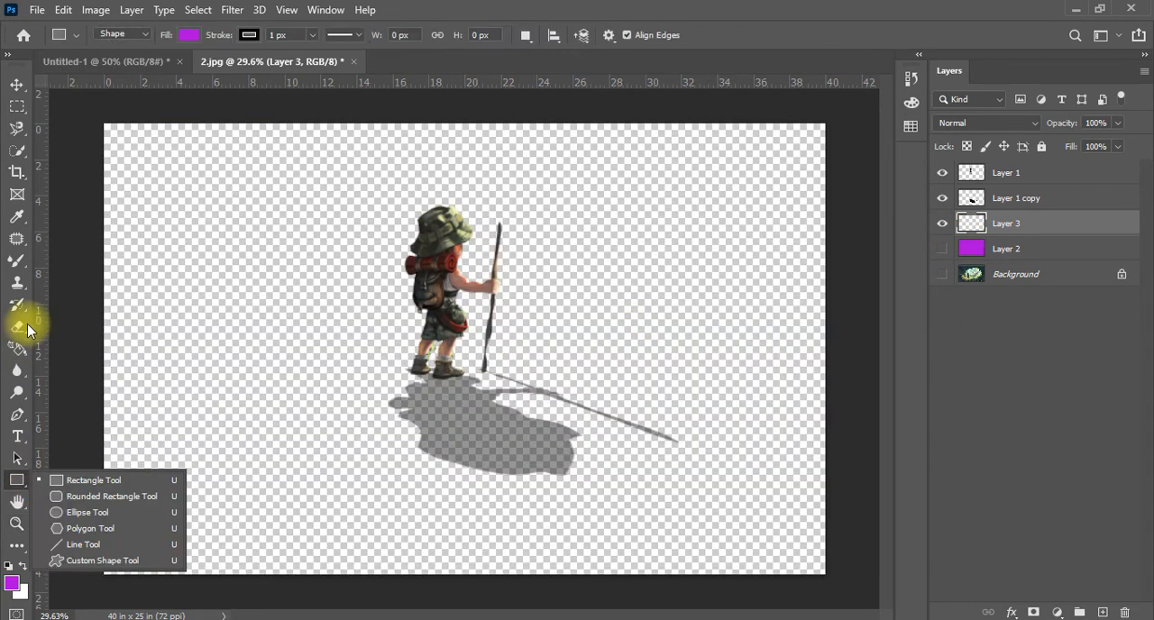
{"action": "left_click", "coordinate": [17, 107]}
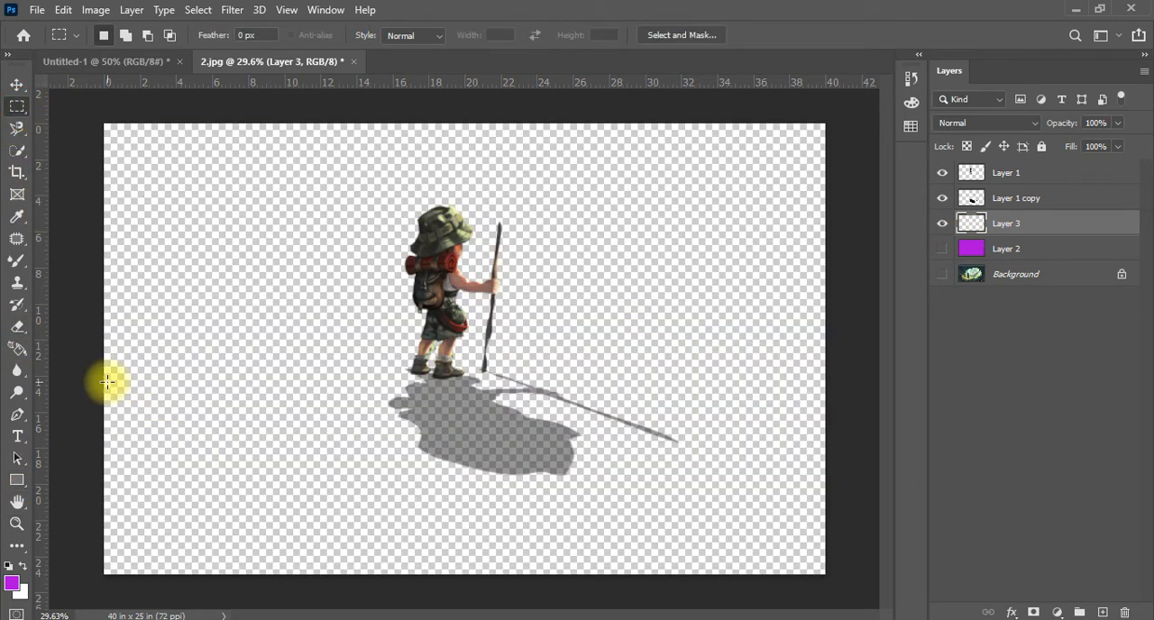
{"action": "left_click_drag", "start_coordinate": [92, 369], "coordinate": [950, 619]}
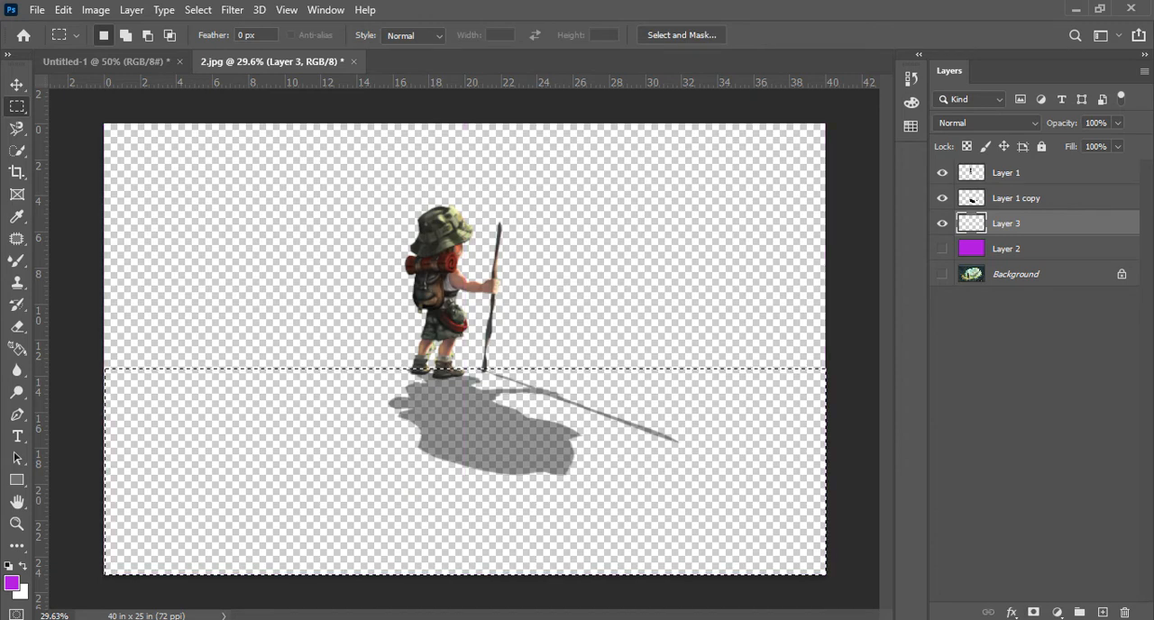
Set the foreground color to dark green #387308 and the background color to a brighter green
{"action": "left_click", "coordinate": [12, 584]}
{"action": "left_click", "coordinate": [664, 251]}
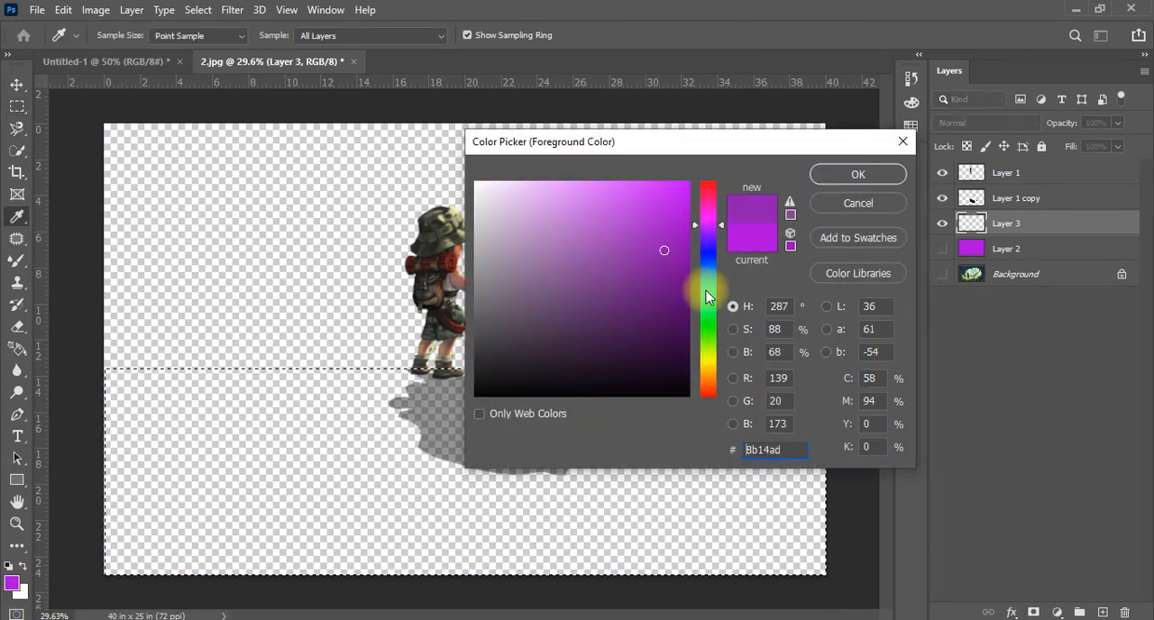
{"action": "left_click_drag", "start_coordinate": [709, 287], "coordinate": [701, 348]}
{"action": "left_click_drag", "start_coordinate": [675, 258], "coordinate": [670, 299]}
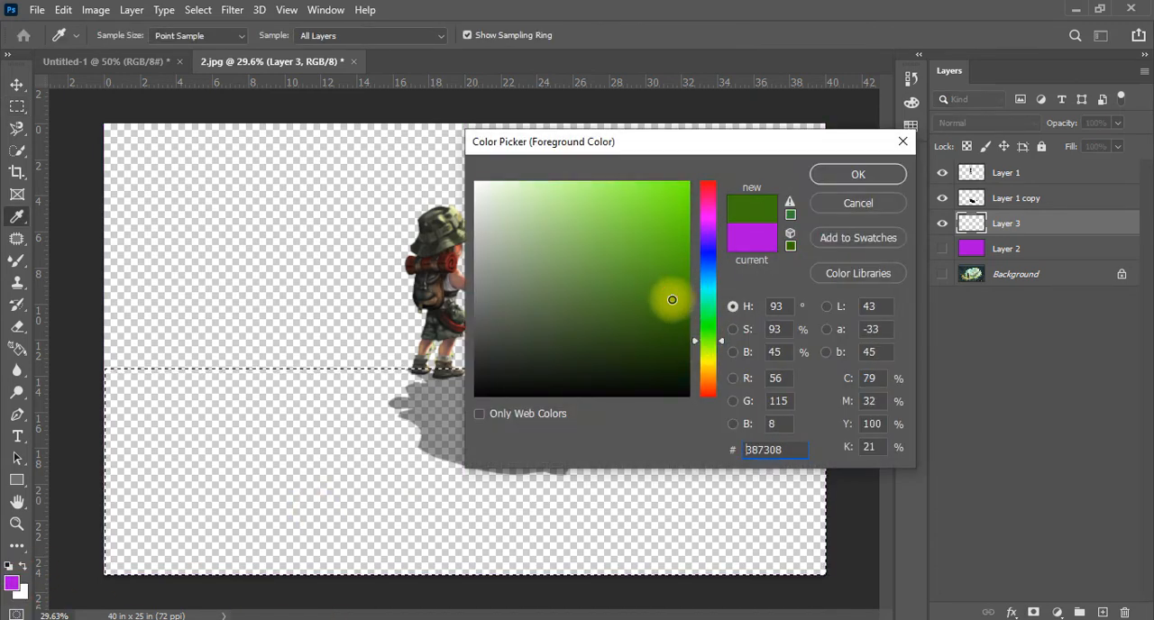
{"action": "left_click", "coordinate": [873, 177]}
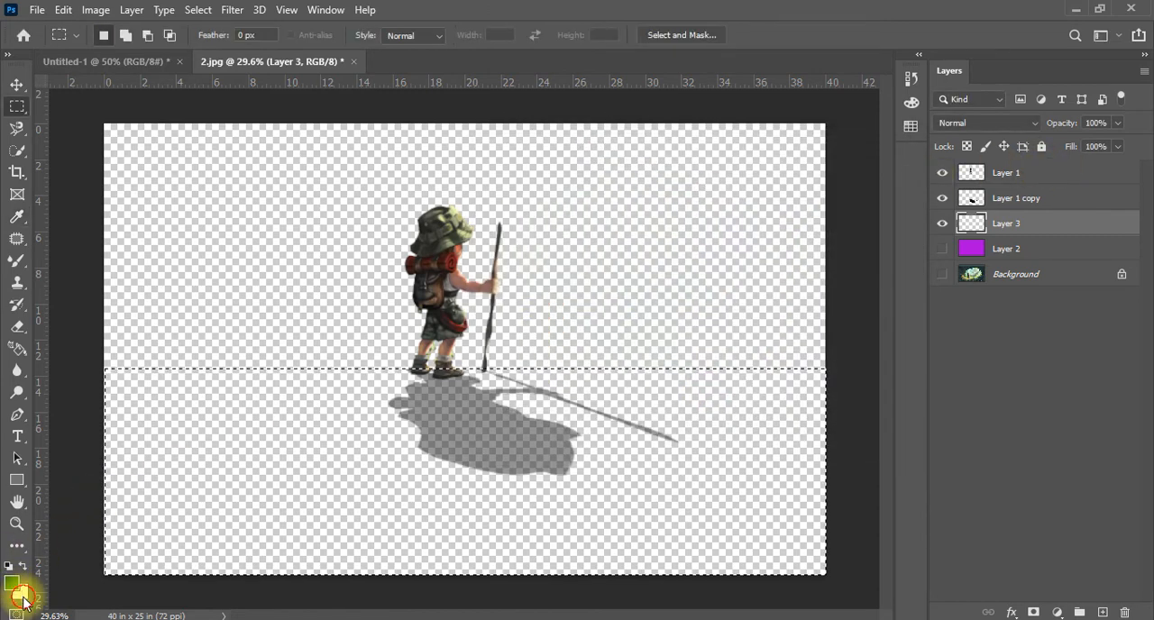
{"action": "left_click", "coordinate": [19, 592]}
{"action": "left_click_drag", "start_coordinate": [703, 329], "coordinate": [704, 338]}
{"action": "left_click_drag", "start_coordinate": [682, 268], "coordinate": [686, 243]}
{"action": "left_click", "coordinate": [861, 174]}
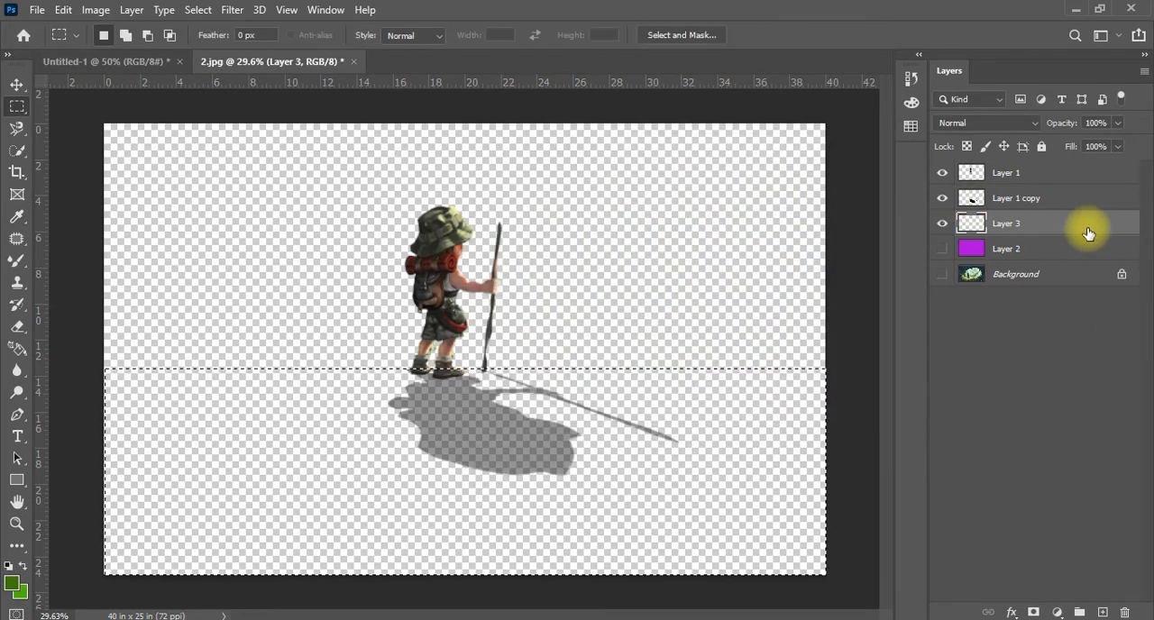
Fill the selected ground area on Layer 3 with the dark green foreground color and deselect
{"action": "key", "text": "alt+BackSpace"}
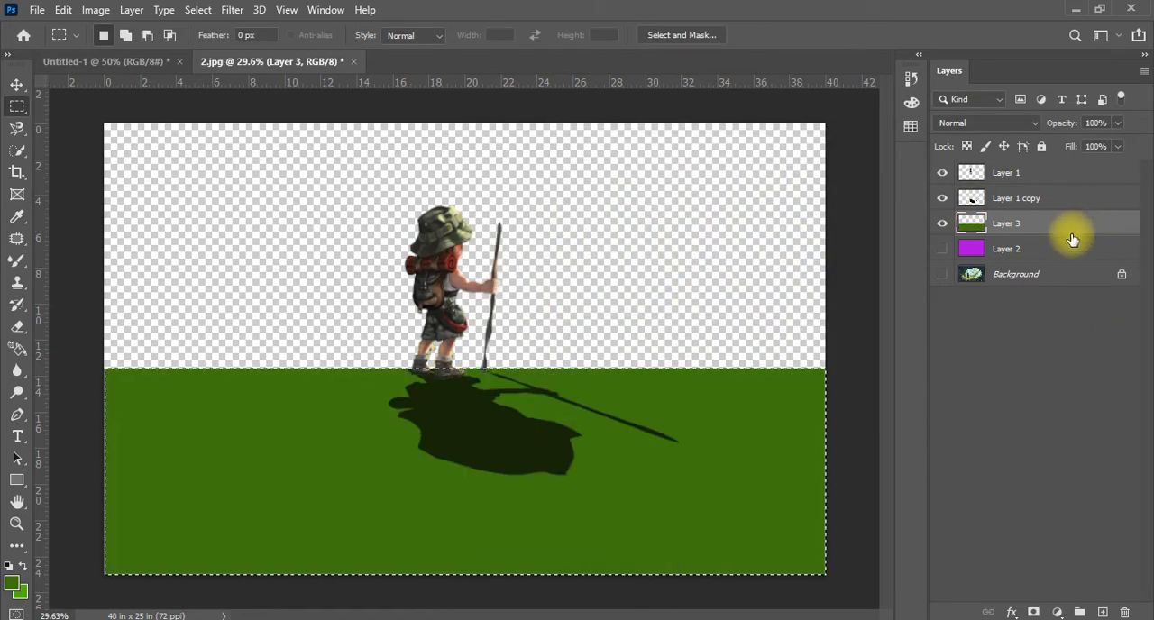
{"action": "key", "text": "ctrl+d"}
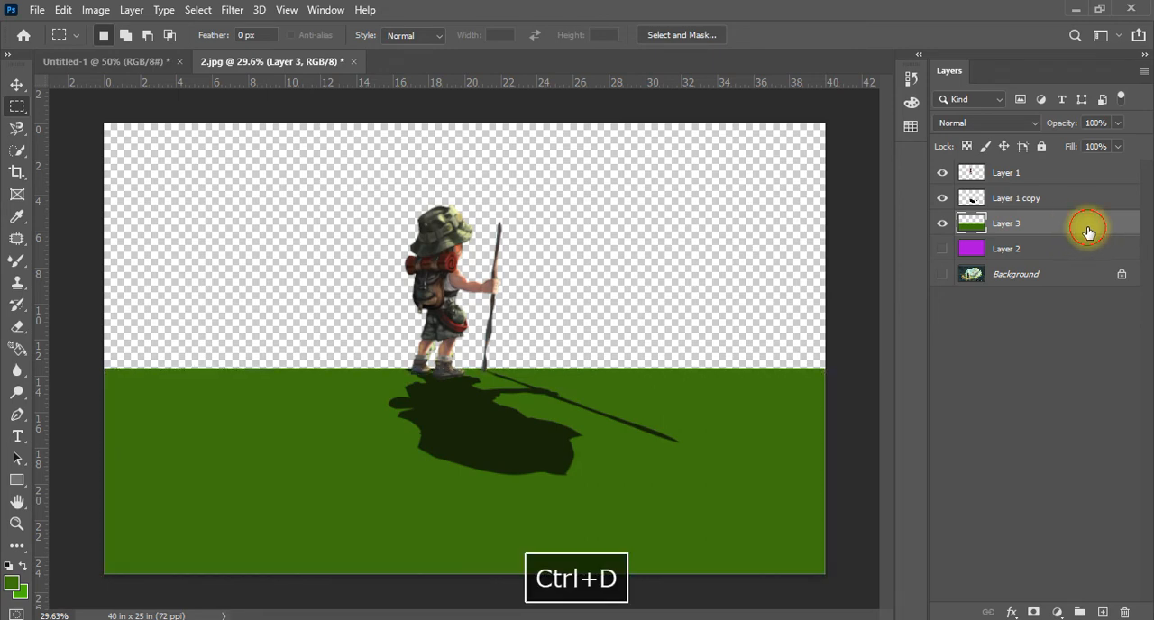
Apply Bevel & Emboss with Texture to the green ground layer, repositioning the texture pattern on the canvas
{"action": "double_click", "coordinate": [1088, 232]}
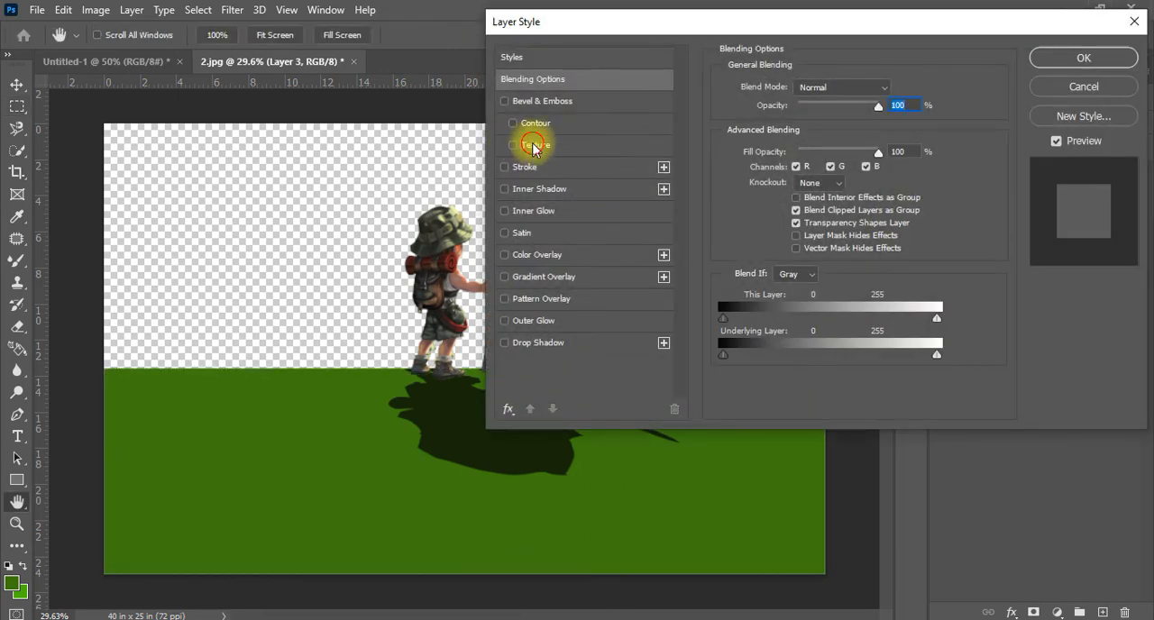
{"action": "left_click", "coordinate": [533, 147]}
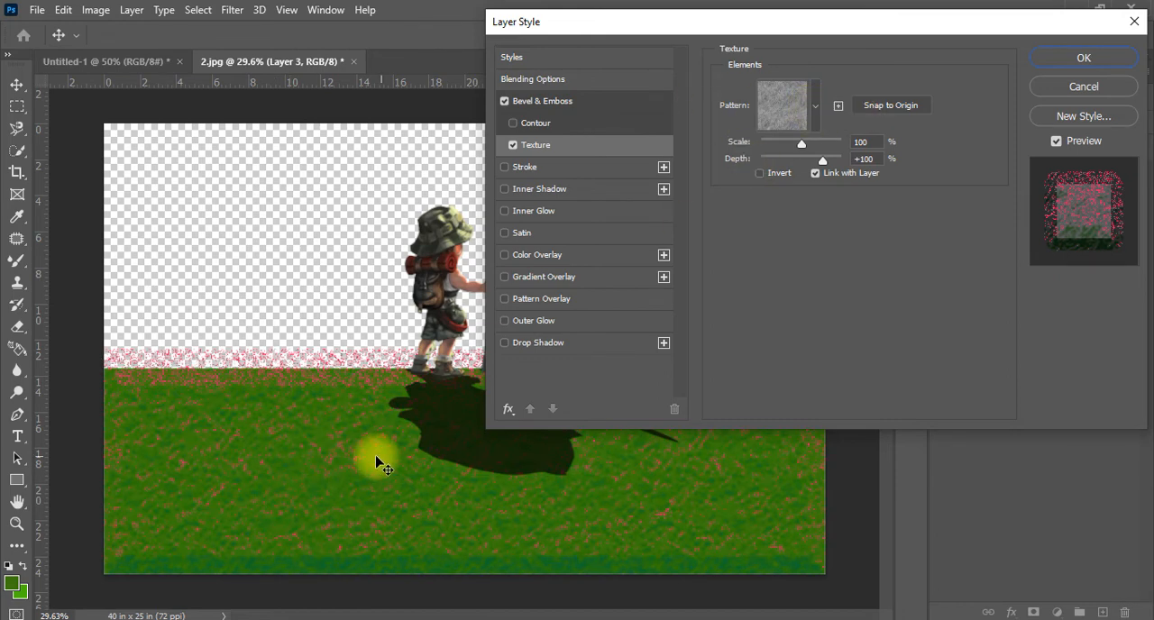
{"action": "left_click_drag", "start_coordinate": [377, 491], "coordinate": [390, 444]}
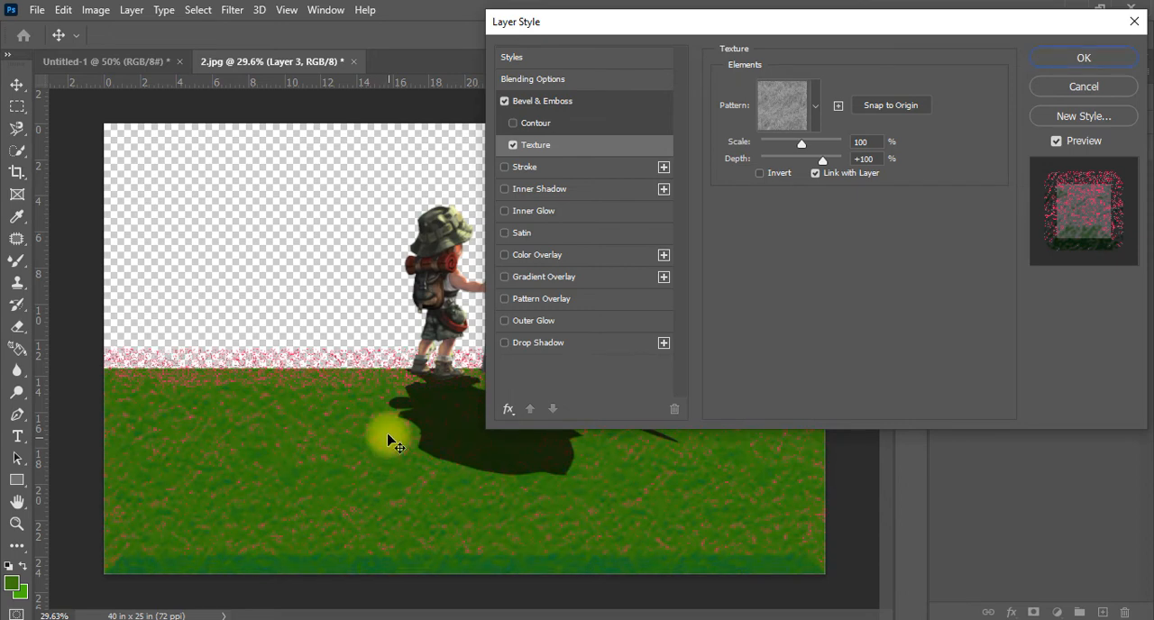
{"action": "left_click", "coordinate": [1111, 54]}
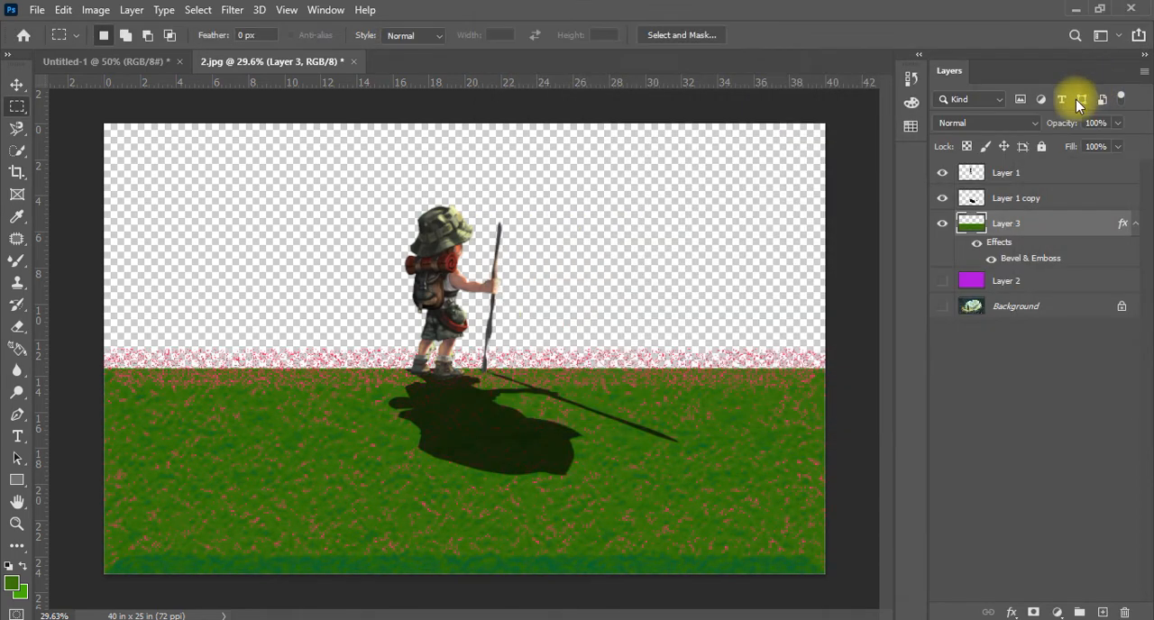
{"action": "scroll", "coordinate": [618, 478], "scroll_direction": "up", "scroll_amount": 5}
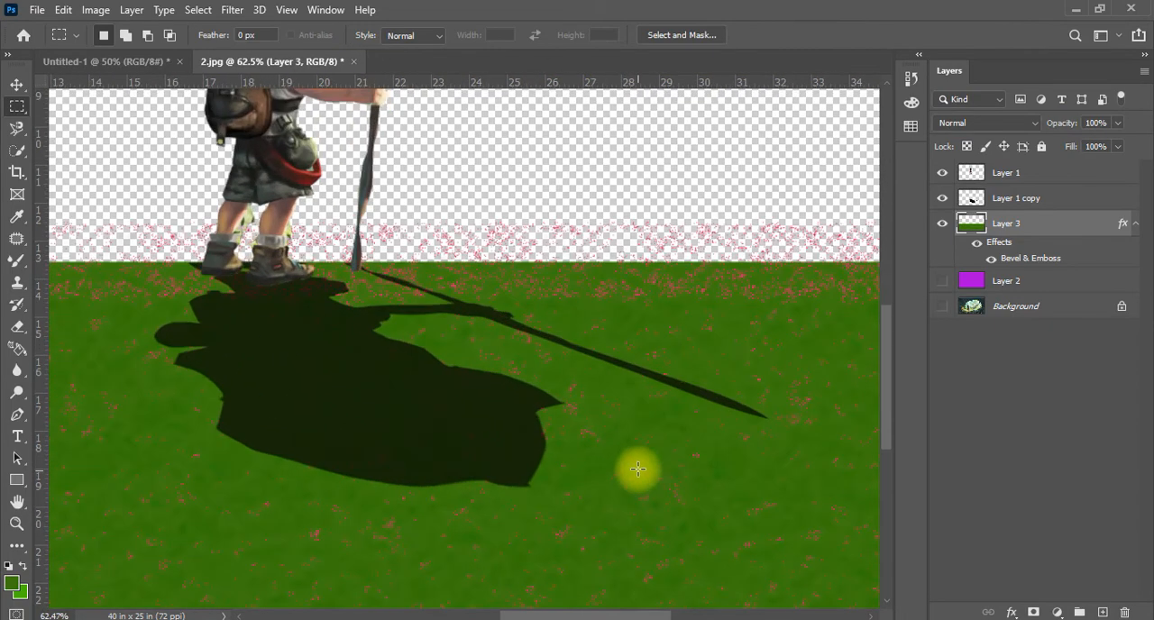
{"action": "scroll", "coordinate": [637, 478], "scroll_direction": "down", "scroll_amount": 5}
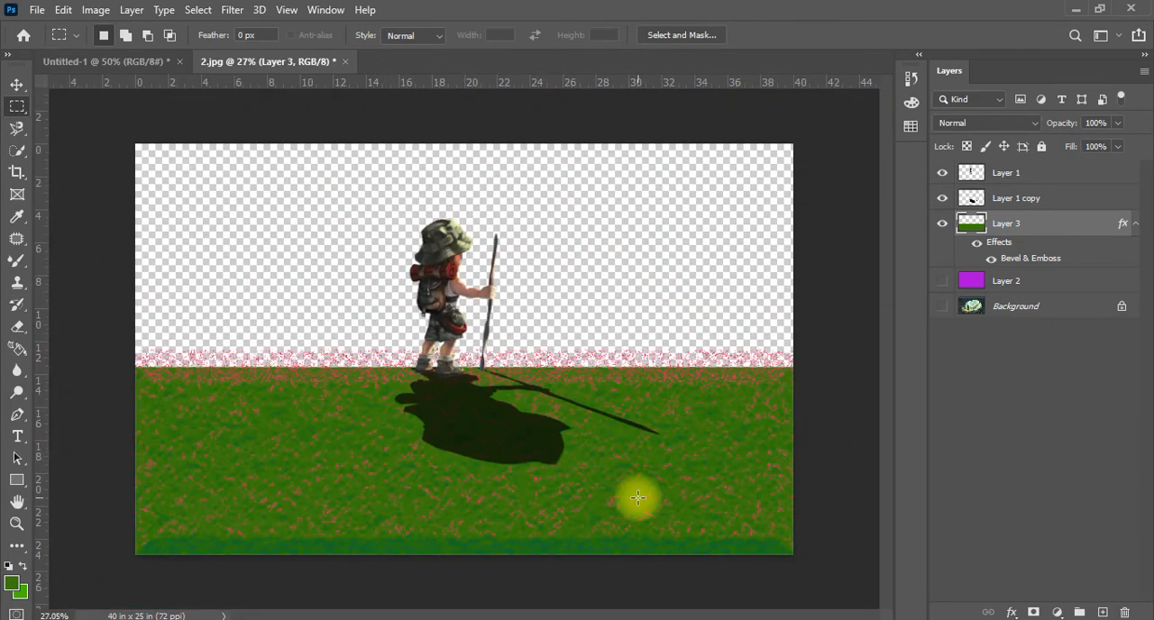
Erase a short strip of the ground's upper edge to the right of the hiker using the Eraser tool
{"action": "key", "text": "e"}
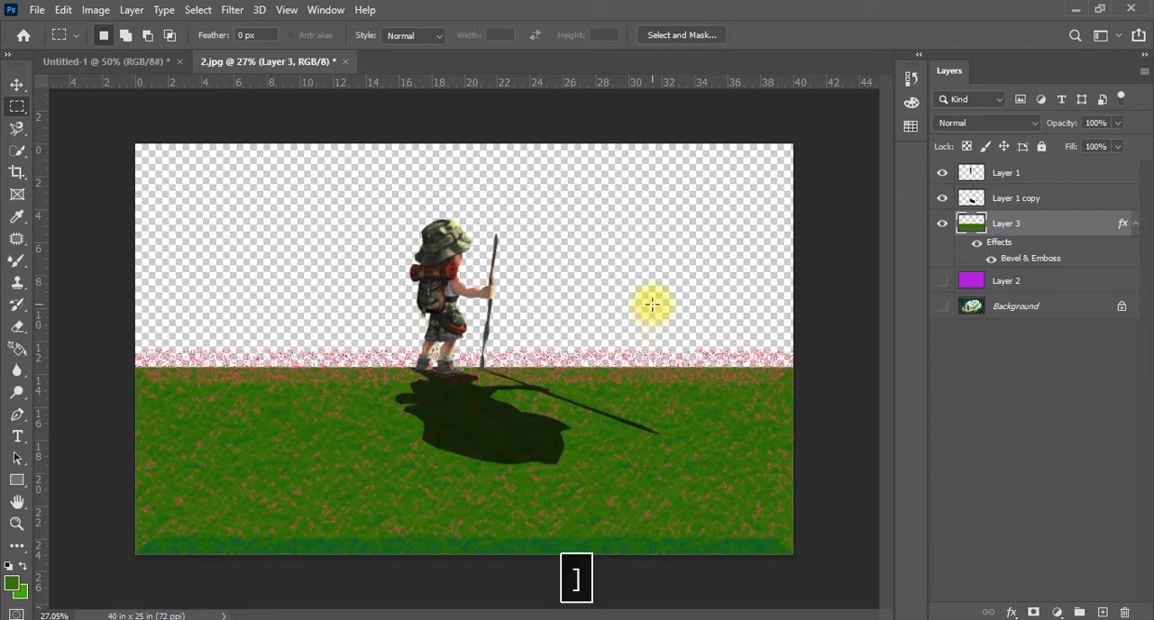
{"action": "key", "text": "Caps_Lock"}
{"action": "key", "text": "bracketleft"}
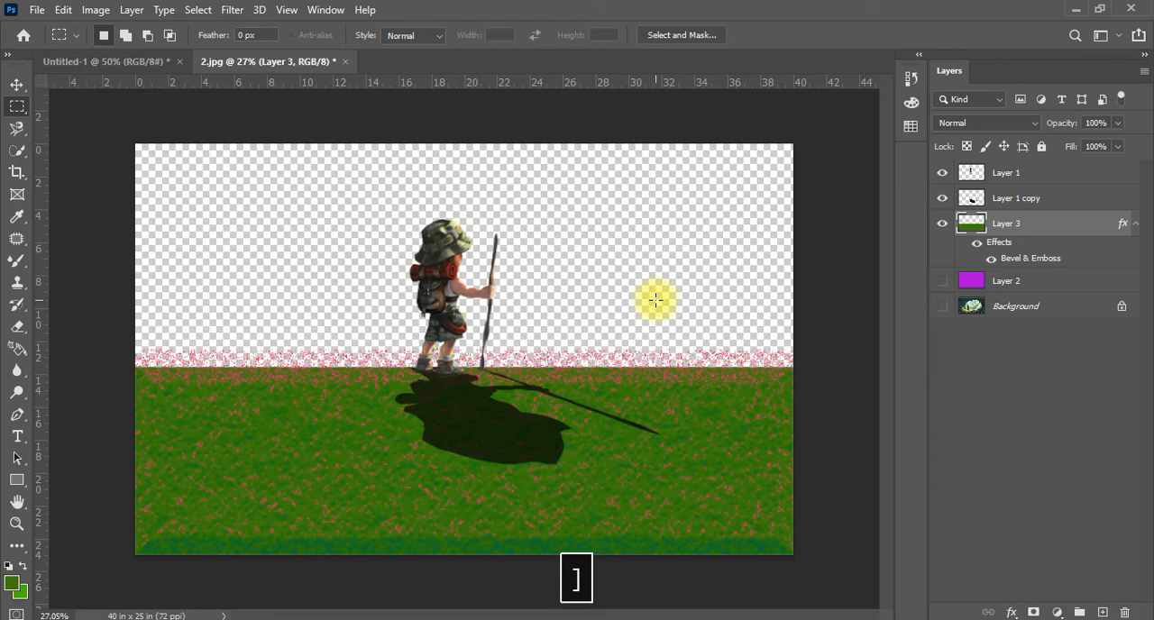
{"action": "key", "text": "Caps_Lock"}
{"action": "key", "text": "e"}
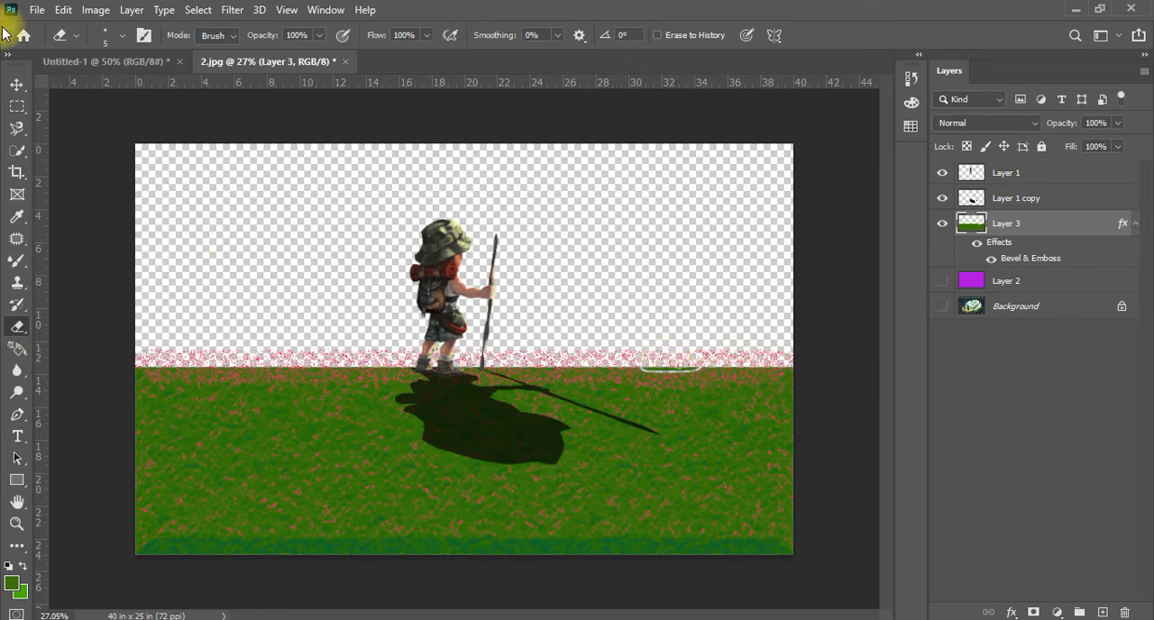
Move the hiker's shadow, Layer 1 copy, slightly left and up with the Move tool
{"action": "left_click", "coordinate": [17, 84]}
{"action": "left_click_drag", "start_coordinate": [460, 471], "coordinate": [475, 443]}
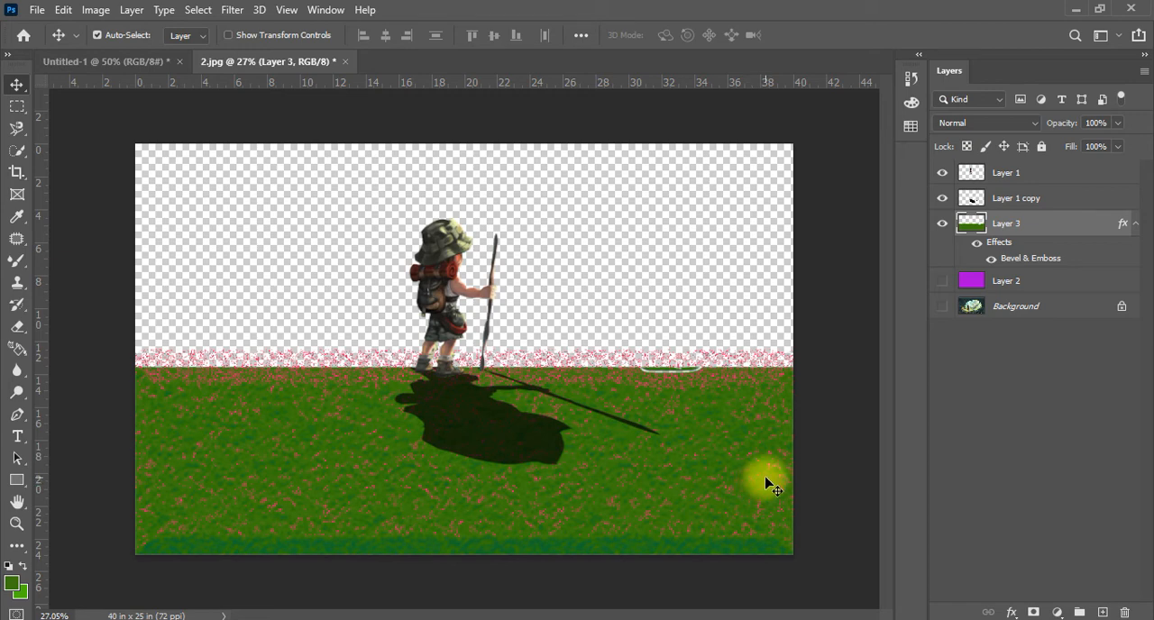
{"action": "left_click_drag", "start_coordinate": [709, 474], "coordinate": [679, 461]}
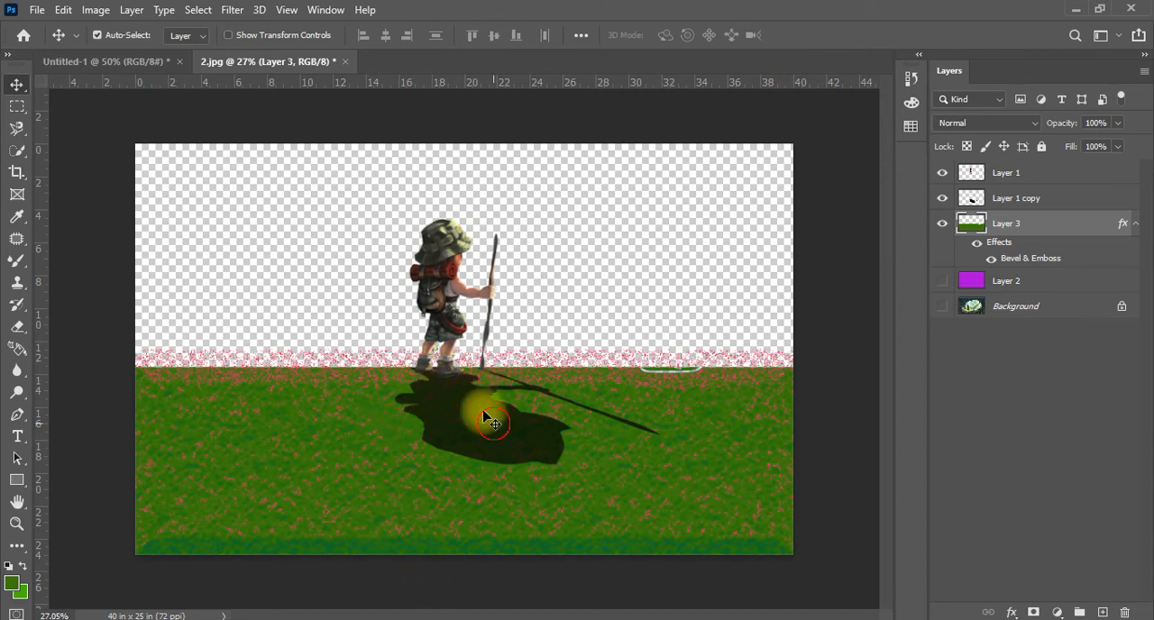
{"action": "left_click_drag", "start_coordinate": [495, 425], "coordinate": [484, 424]}
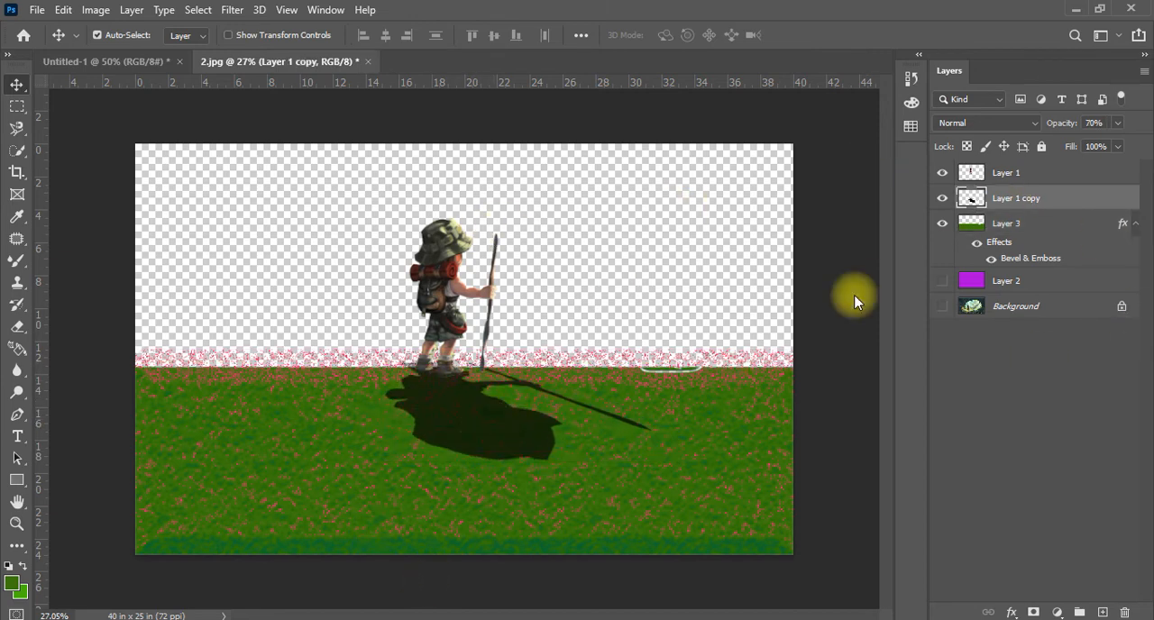
Switch to the Untitled-1 document and draw successive replacing rectangular marquee selections, ending with a small one just right of the canvas center
{"action": "left_click", "coordinate": [147, 60]}
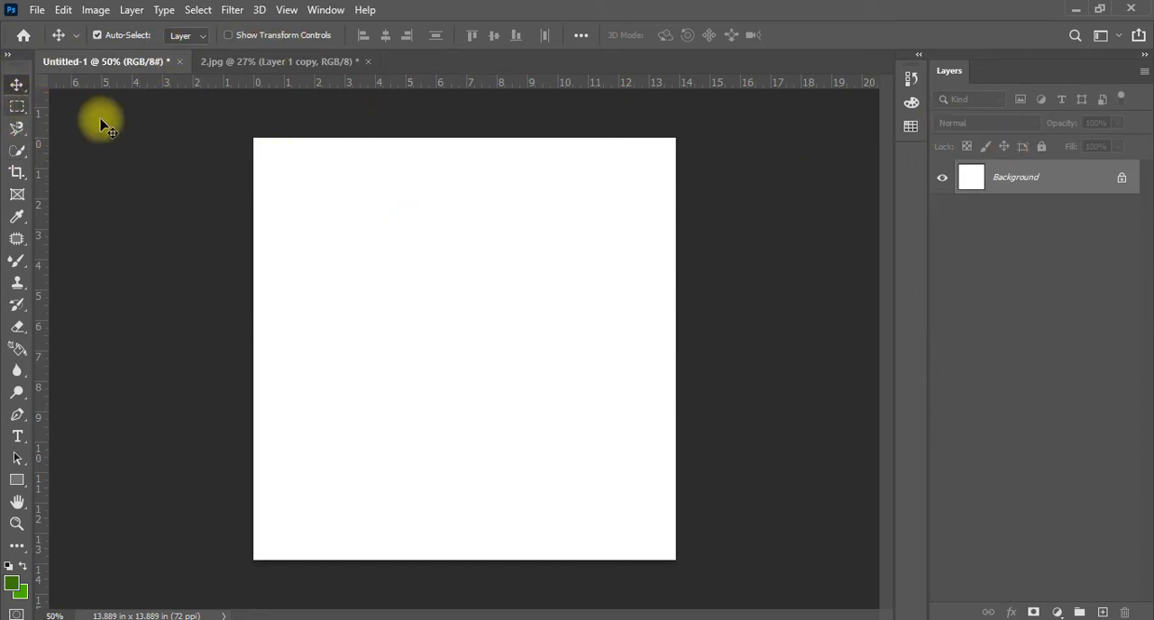
{"action": "left_click", "coordinate": [14, 109]}
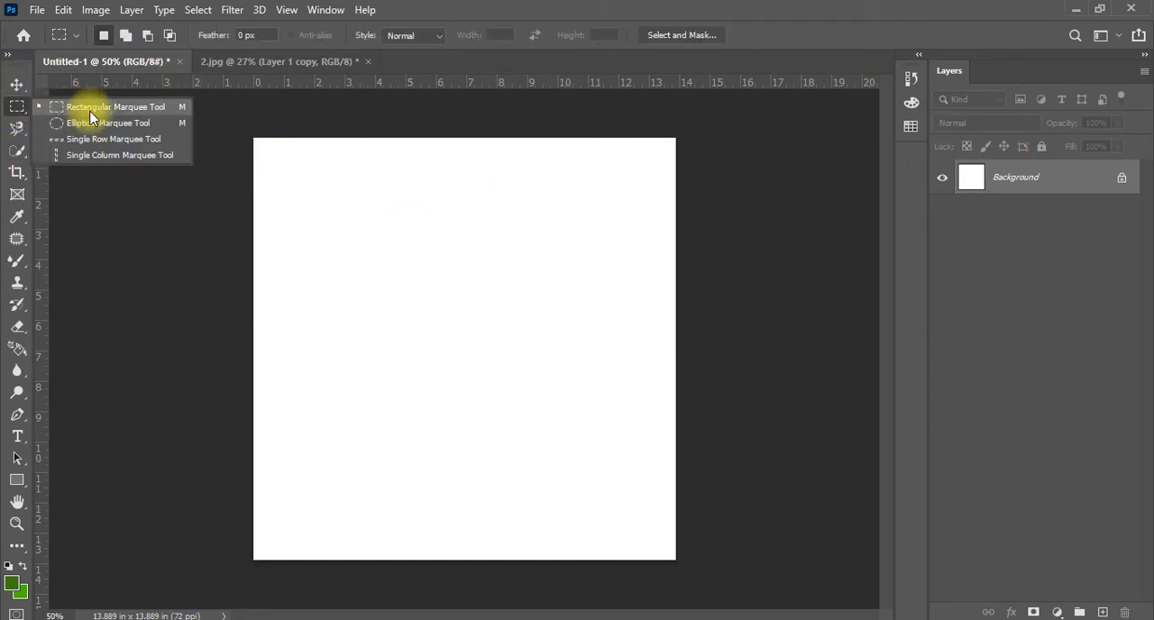
{"action": "left_click", "coordinate": [141, 107]}
{"action": "left_click_drag", "start_coordinate": [321, 216], "coordinate": [413, 308]}
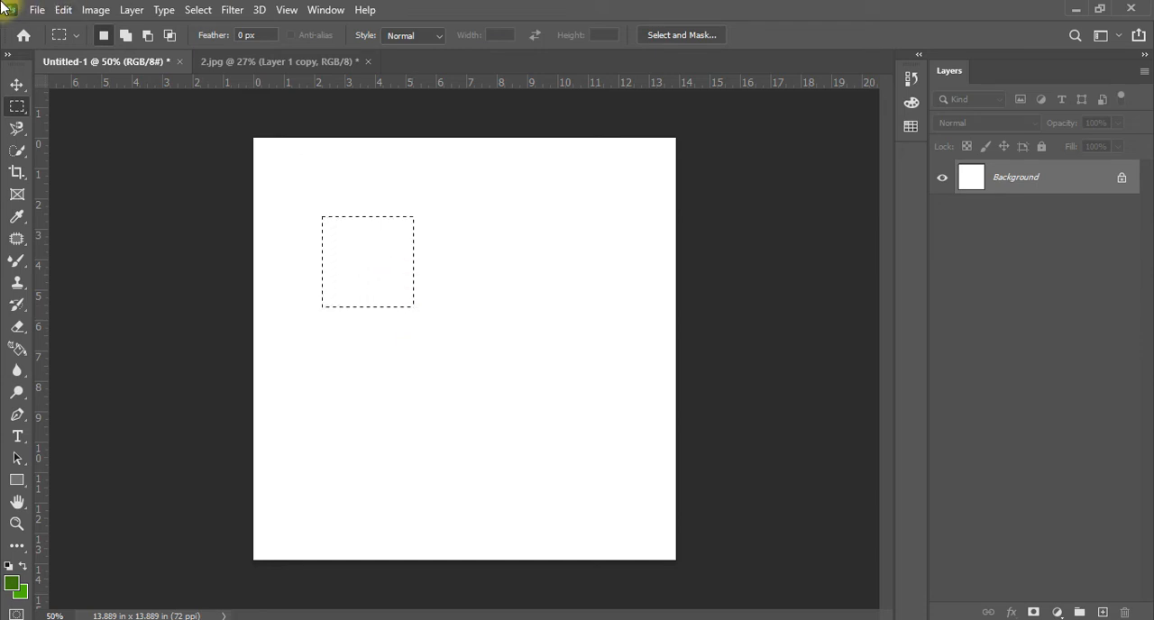
{"action": "left_click_drag", "start_coordinate": [449, 229], "coordinate": [539, 322]}
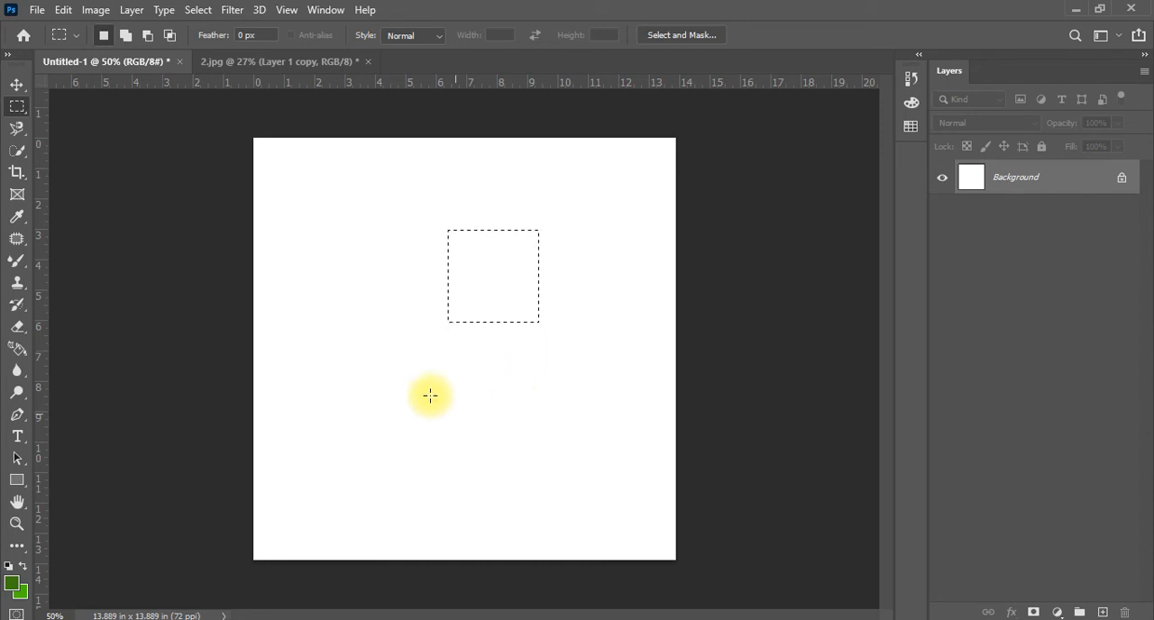
{"action": "left_click_drag", "start_coordinate": [427, 389], "coordinate": [630, 487]}
{"action": "left_click_drag", "start_coordinate": [380, 226], "coordinate": [449, 327]}
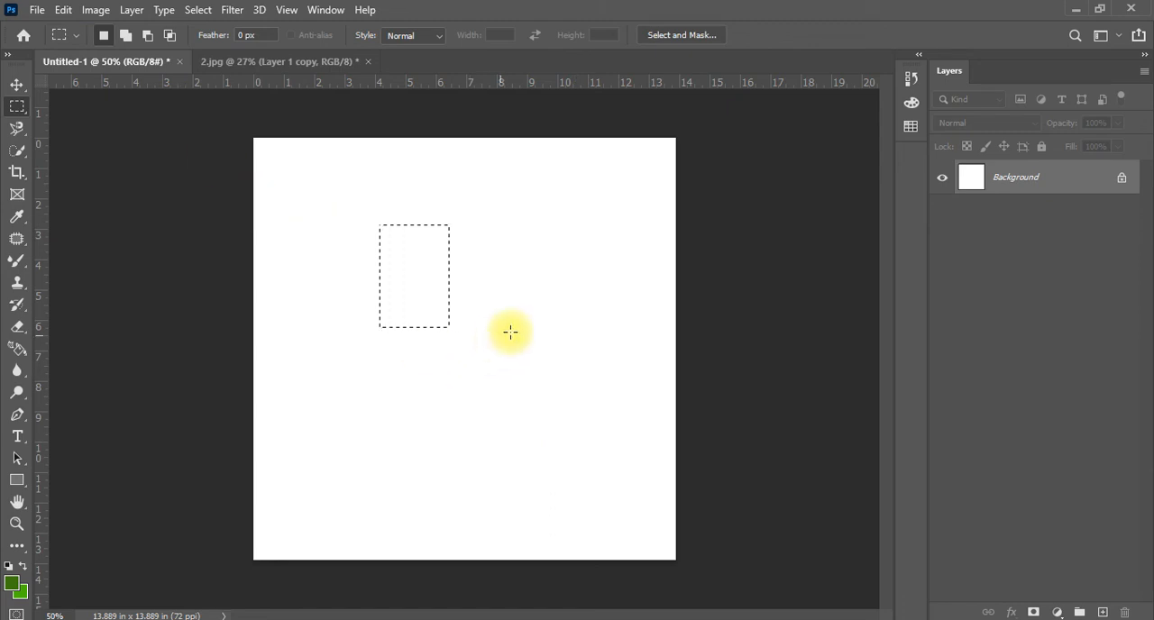
{"action": "left_click_drag", "start_coordinate": [481, 295], "coordinate": [561, 383]}
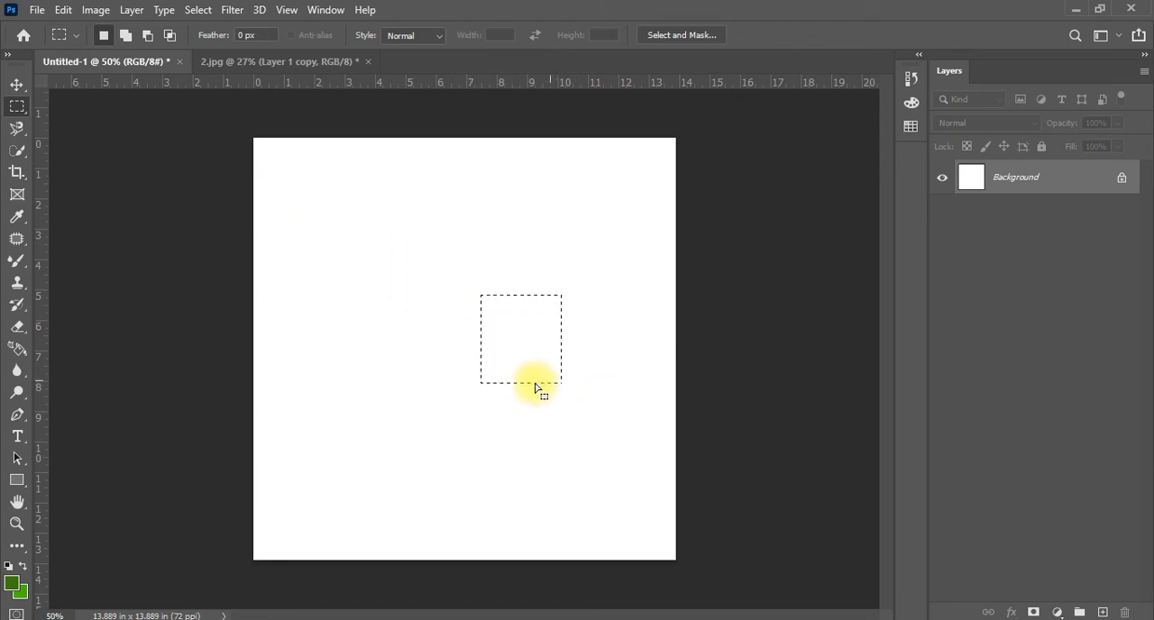
Create a new layer and add three separate rectangles around the existing one in Add to Selection mode
{"action": "left_click", "coordinate": [1104, 612]}
{"action": "left_click", "coordinate": [126, 36]}
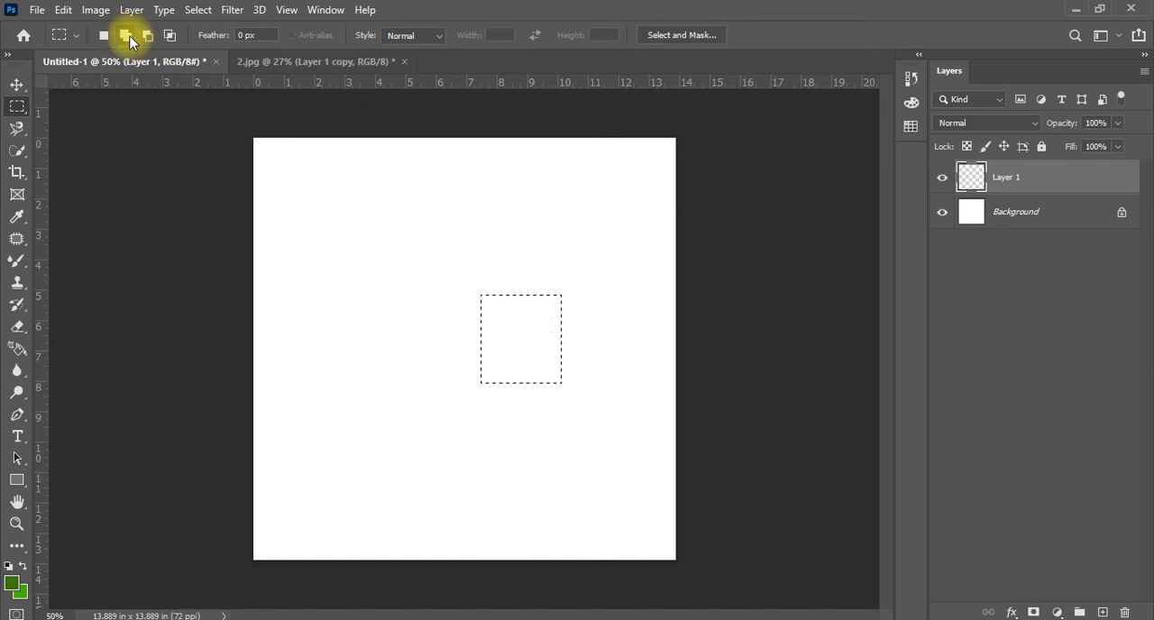
{"action": "left_click_drag", "start_coordinate": [316, 300], "coordinate": [563, 532]}
{"action": "left_click", "coordinate": [577, 191]}
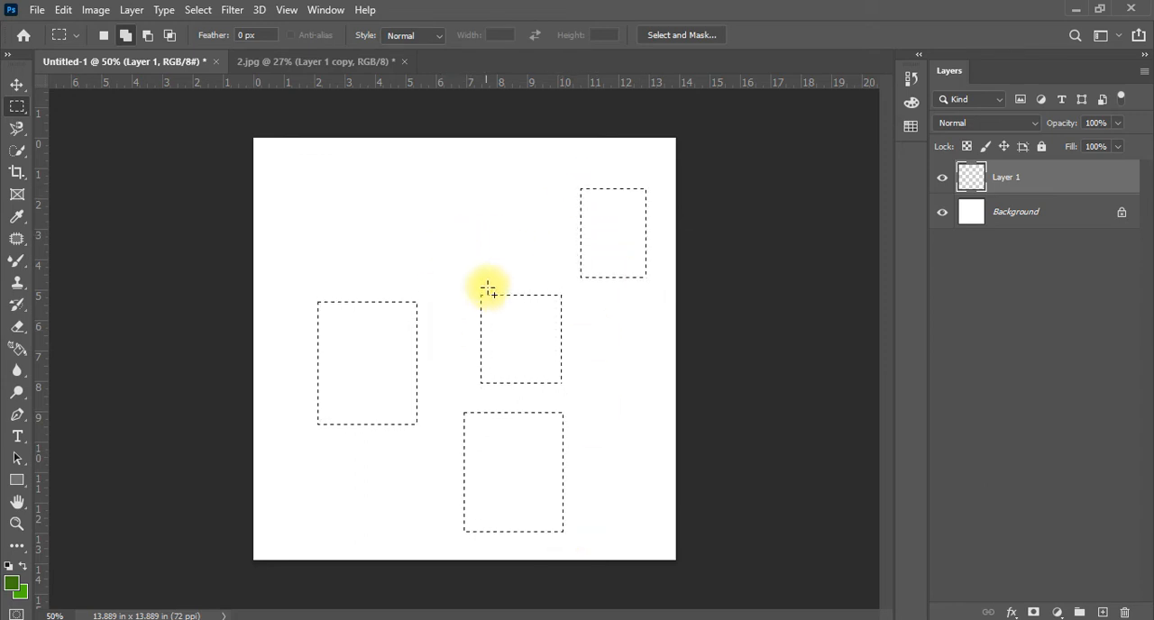
Add five overlapping rectangles that bridge the separate marquees into one continuous selection
{"action": "left_click_drag", "start_coordinate": [522, 233], "coordinate": [448, 324]}
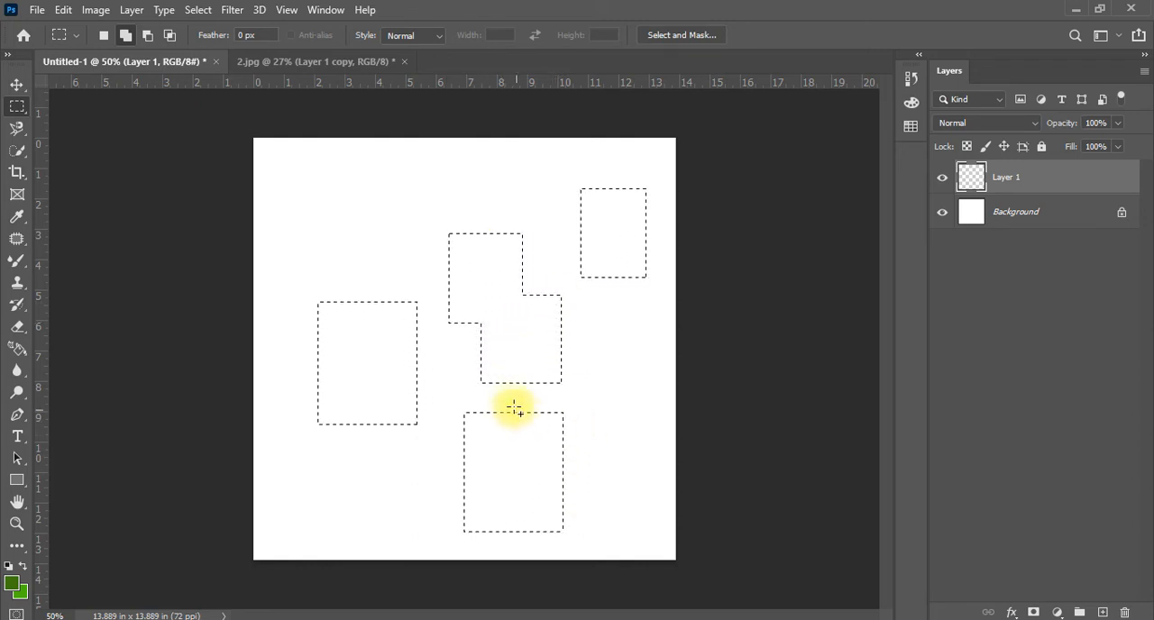
{"action": "left_click_drag", "start_coordinate": [393, 275], "coordinate": [481, 347]}
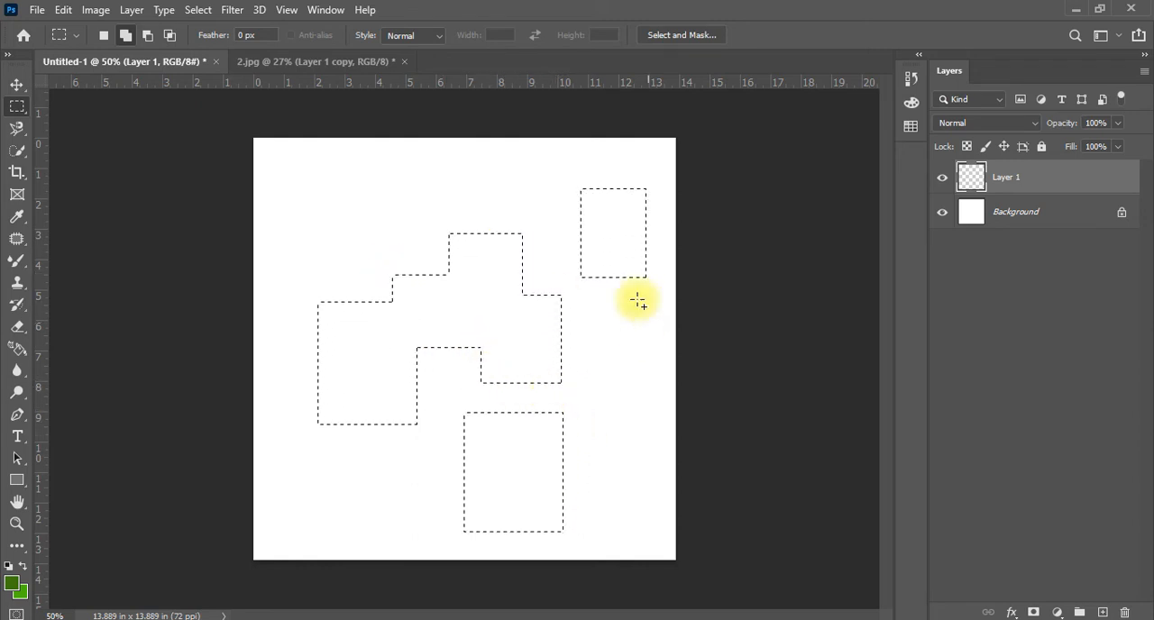
{"action": "left_click_drag", "start_coordinate": [604, 249], "coordinate": [522, 319]}
{"action": "left_click_drag", "start_coordinate": [594, 366], "coordinate": [513, 433]}
{"action": "left_click_drag", "start_coordinate": [431, 320], "coordinate": [515, 431]}
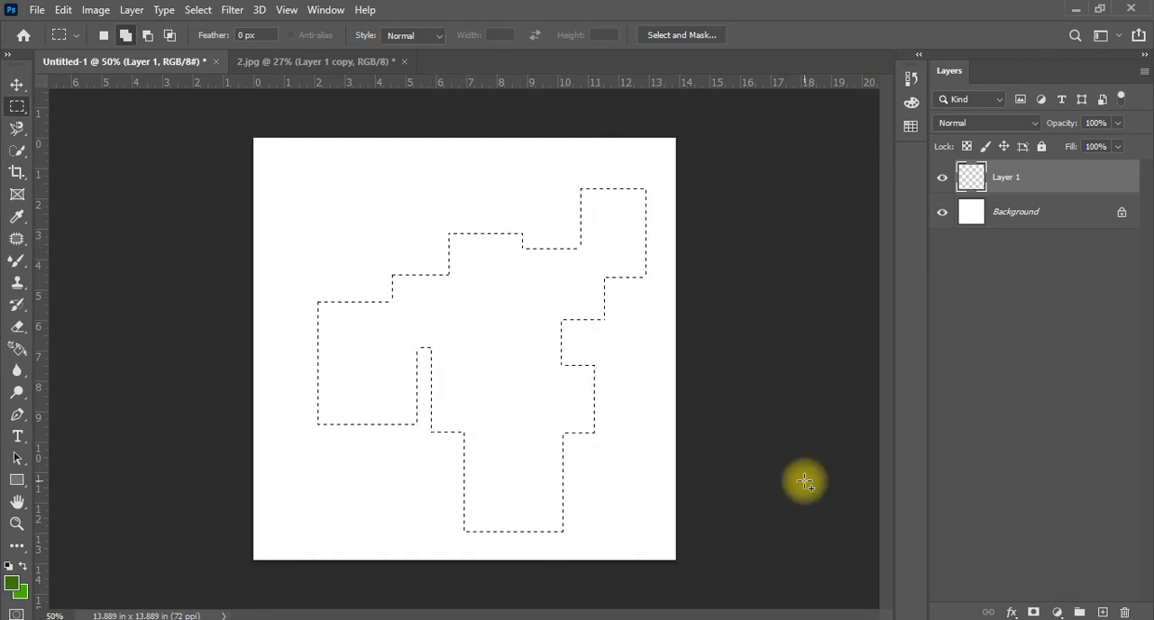
Subtract rectangles from the selection's raised upper edge and its protruding lower-right side using Subtract from Selection
{"action": "left_click", "coordinate": [150, 37]}
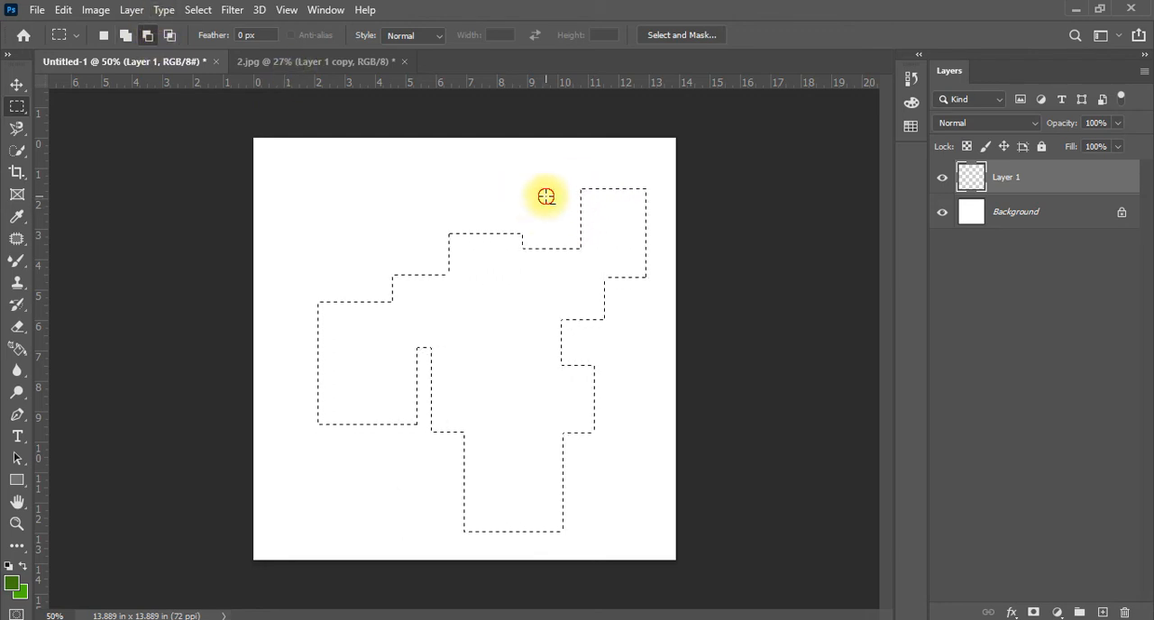
{"action": "left_click_drag", "start_coordinate": [547, 196], "coordinate": [441, 248]}
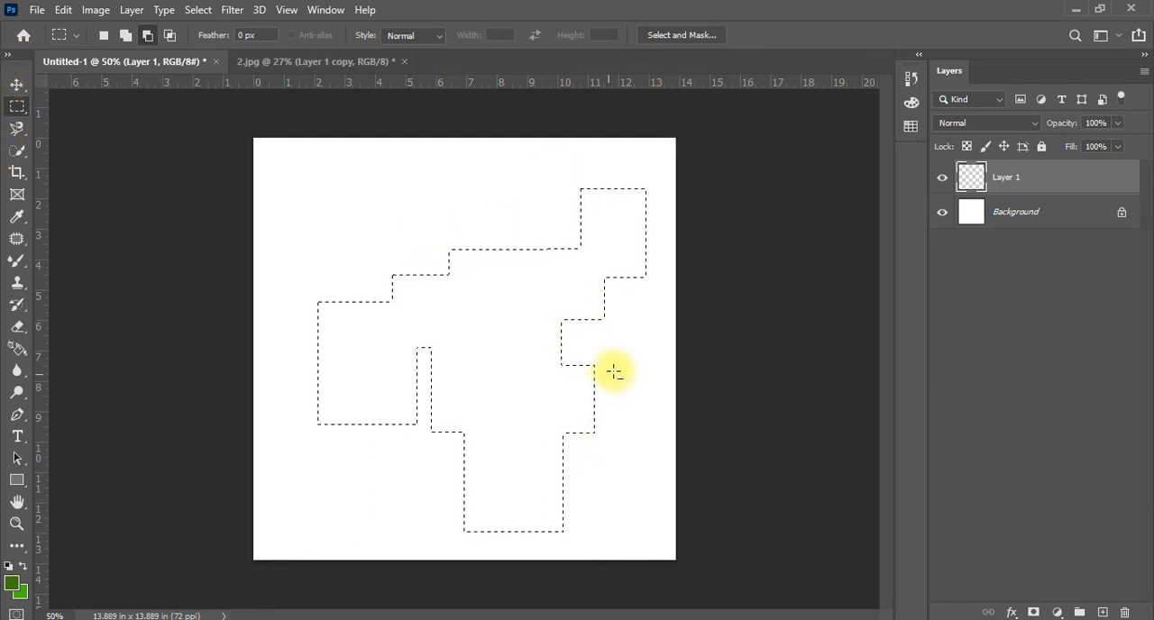
{"action": "left_click_drag", "start_coordinate": [634, 348], "coordinate": [562, 560]}
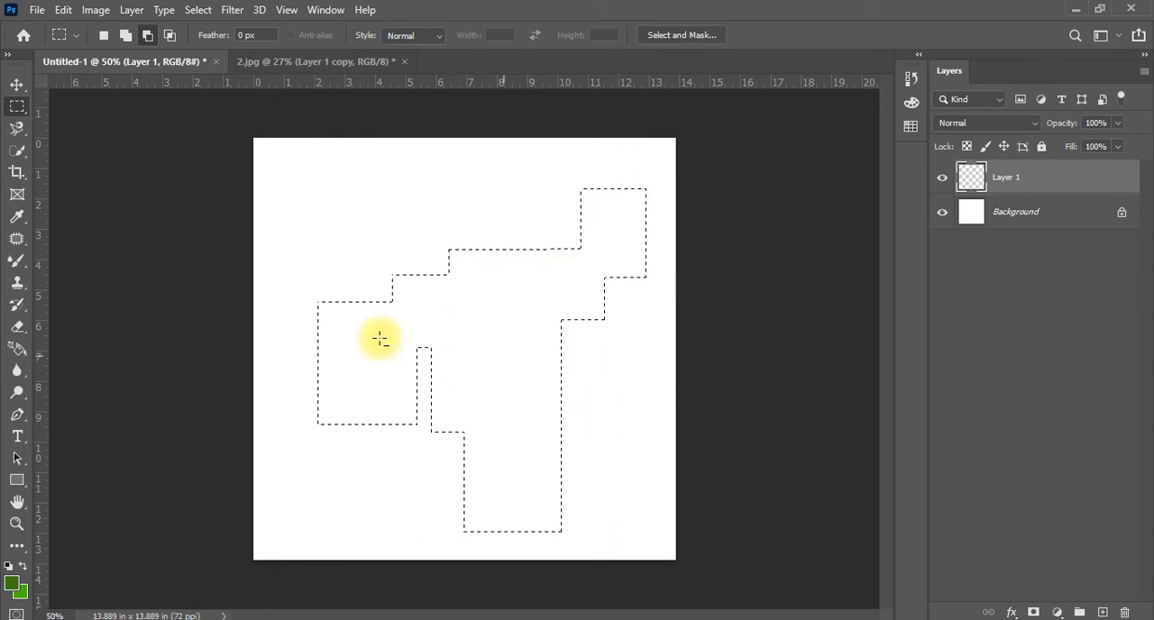
Subtract a rectangle from the middle of the selection, fill the remaining area with the green foreground color, and undo both
{"action": "left_click_drag", "start_coordinate": [465, 298], "coordinate": [533, 411]}
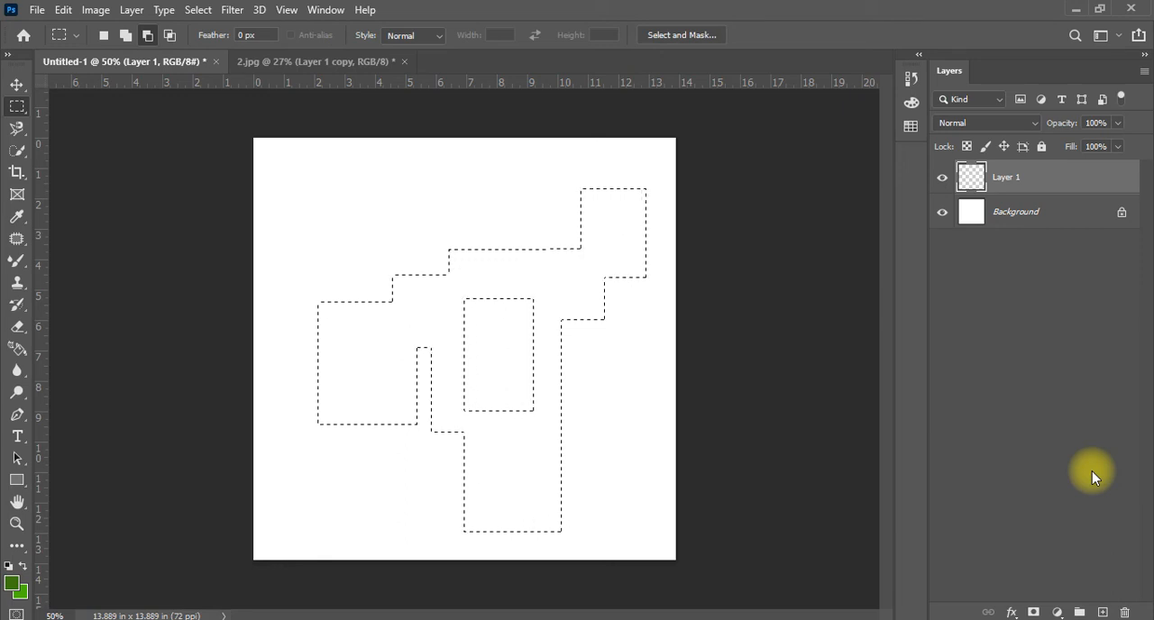
{"action": "key", "text": "alt+BackSpace"}
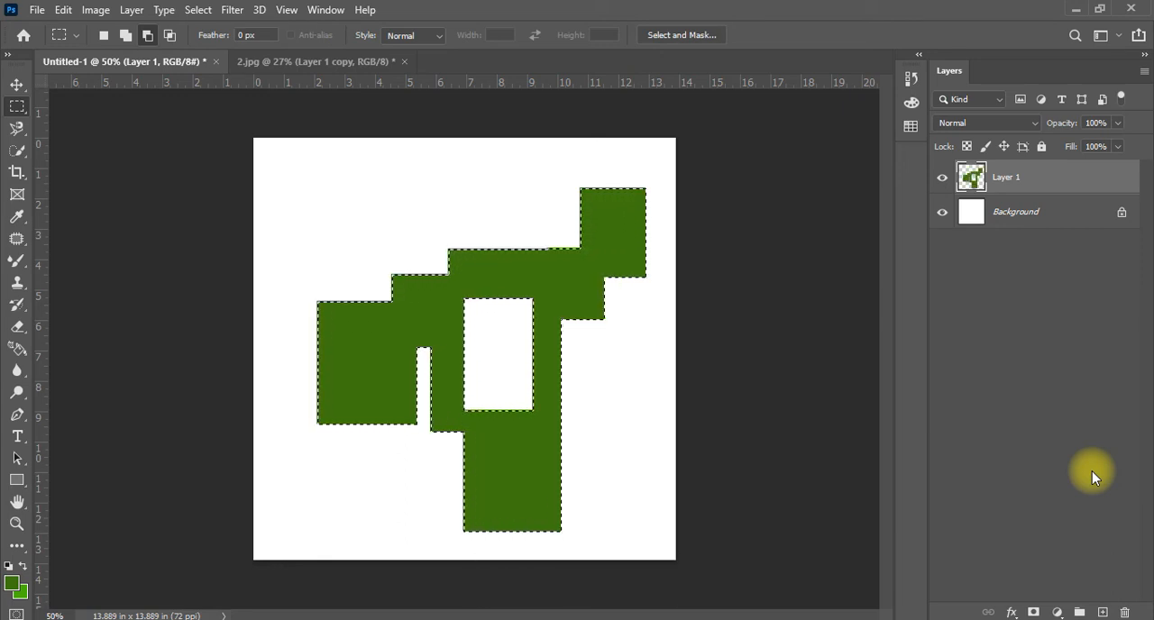
{"action": "key", "text": "ctrl+z"}
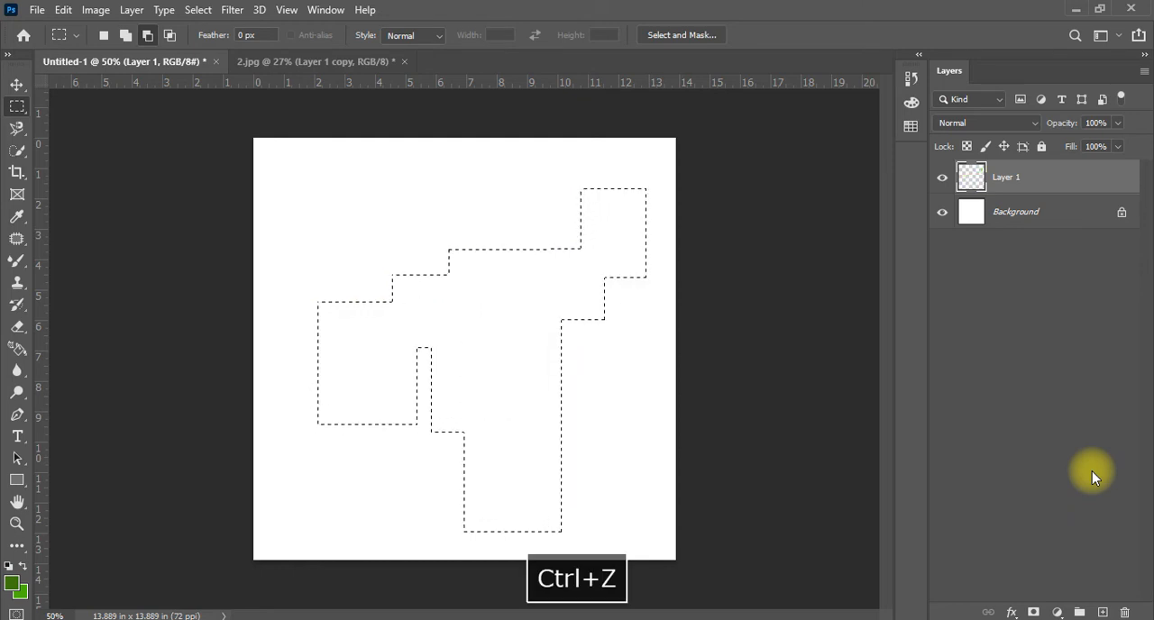
Try Intersect with Selection using a rectangle over the selection's upper-left stepped edge, and undo the intersection
{"action": "left_click", "coordinate": [174, 34]}
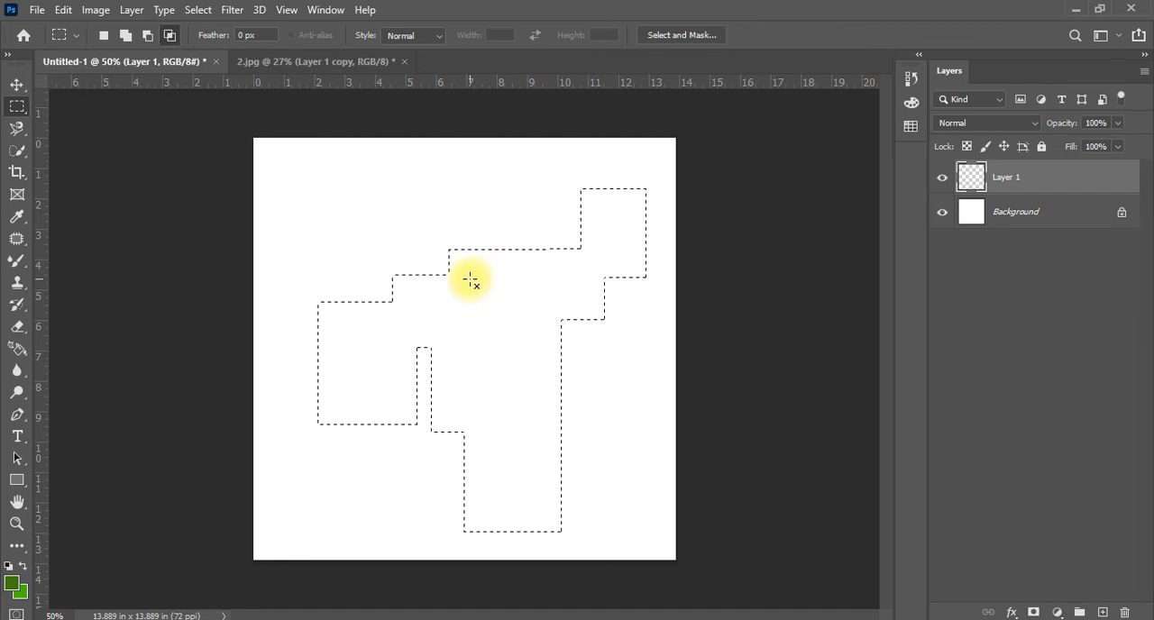
{"action": "left_click_drag", "start_coordinate": [513, 185], "coordinate": [368, 323]}
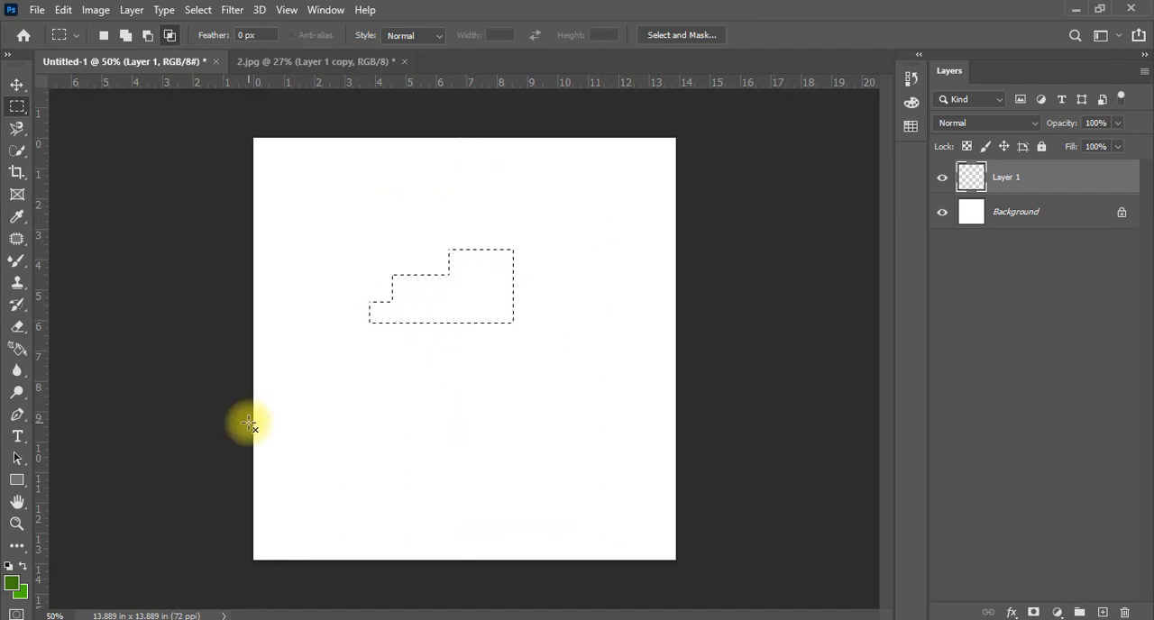
{"action": "key", "text": "ctrl+z"}
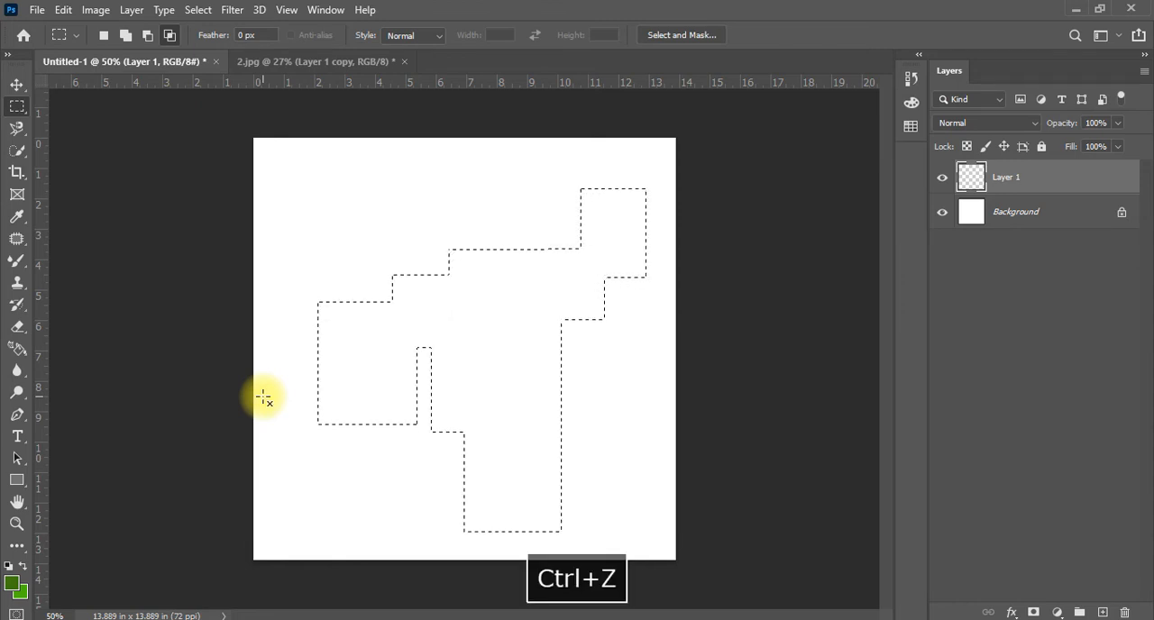
{"action": "key", "text": "shift"}
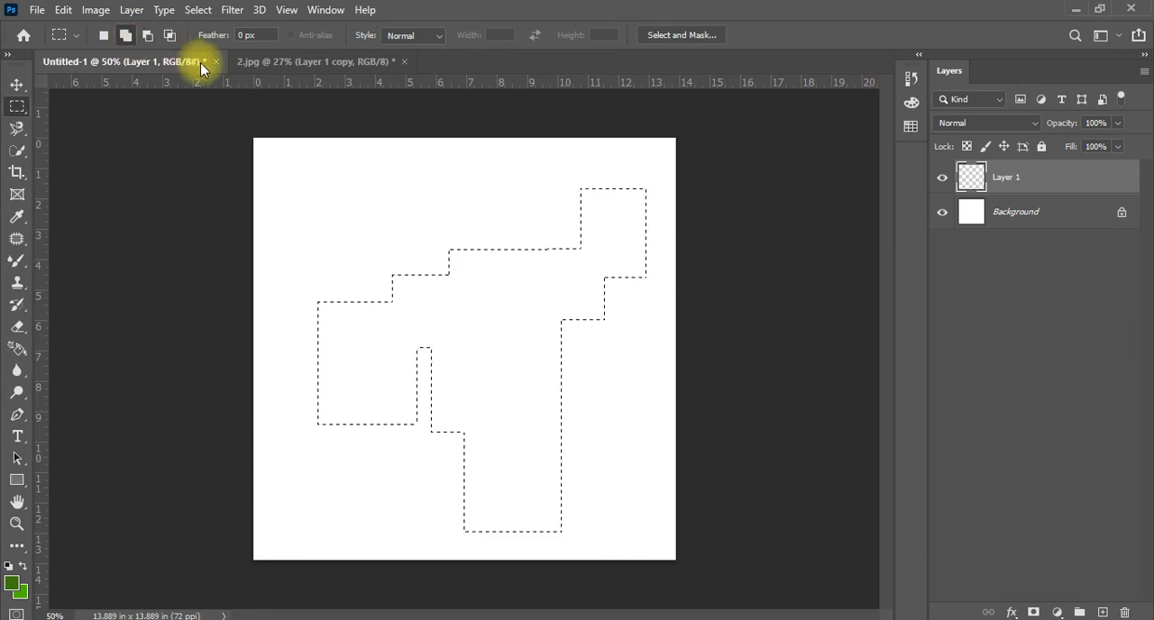
{"action": "key", "text": "ctrl"}
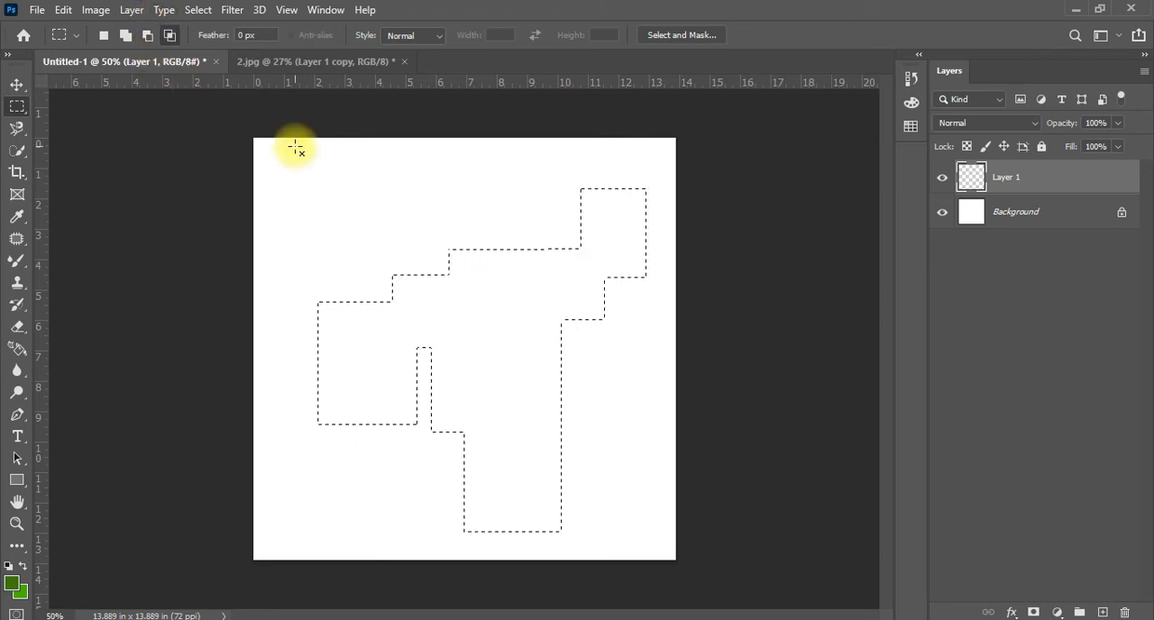
{"action": "key", "text": "shift+alt"}
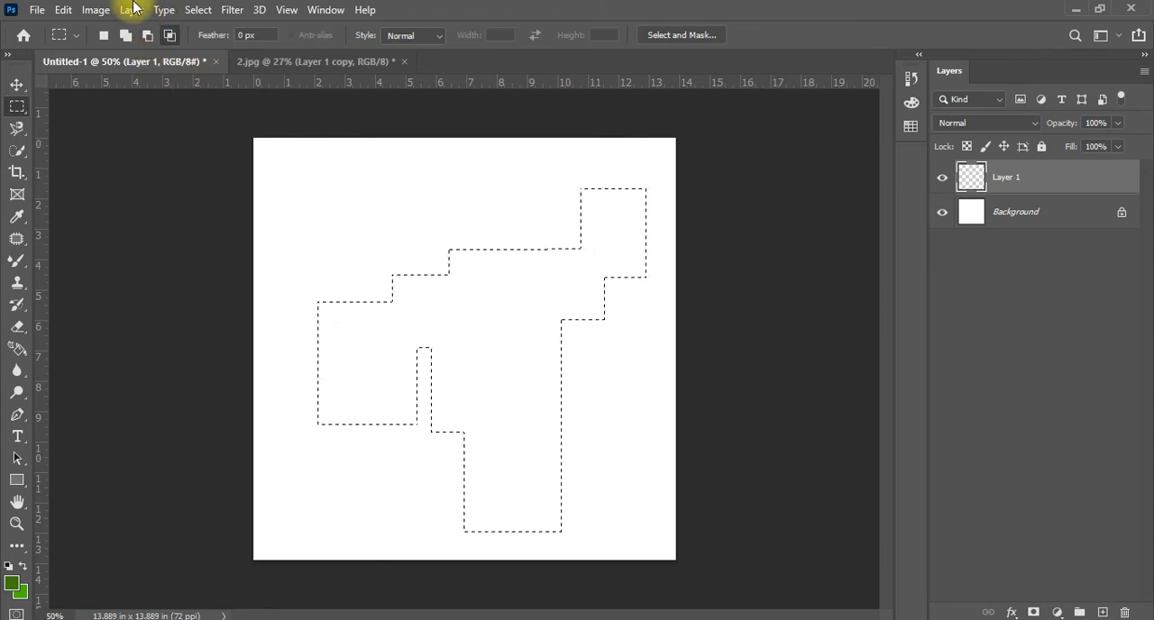
Replace the selection with a new rectangular marquee in the upper middle of the canvas and add overlapping rectangles at its two lower corners
{"action": "left_click", "coordinate": [104, 36]}
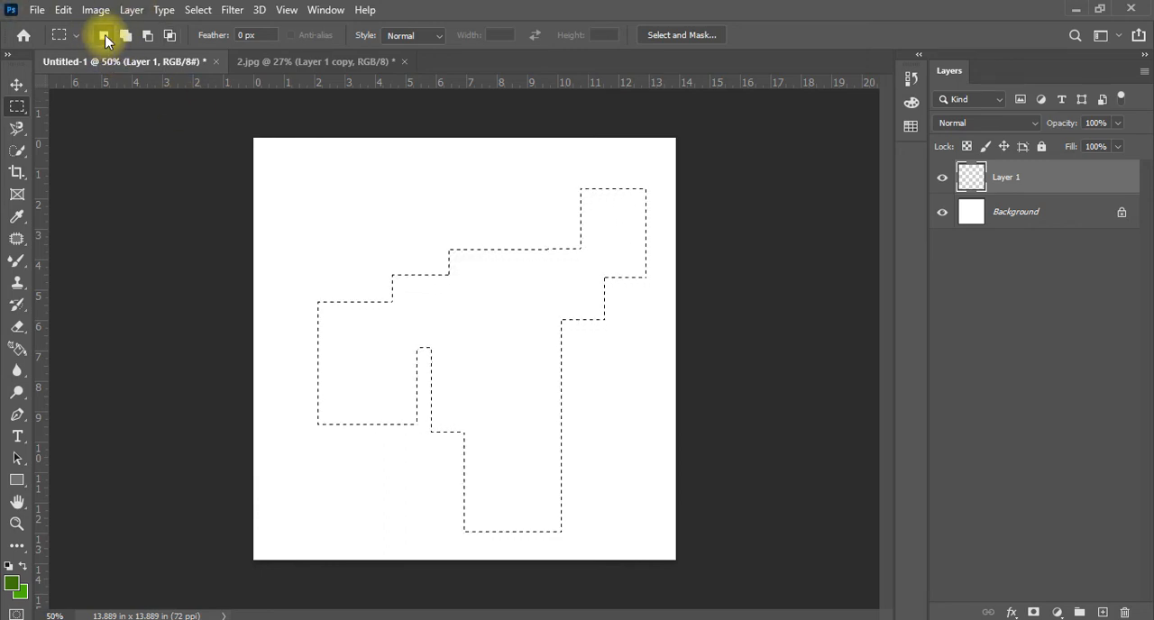
{"action": "key", "text": "ctrl+d"}
{"action": "left_click_drag", "start_coordinate": [547, 368], "coordinate": [550, 395]}
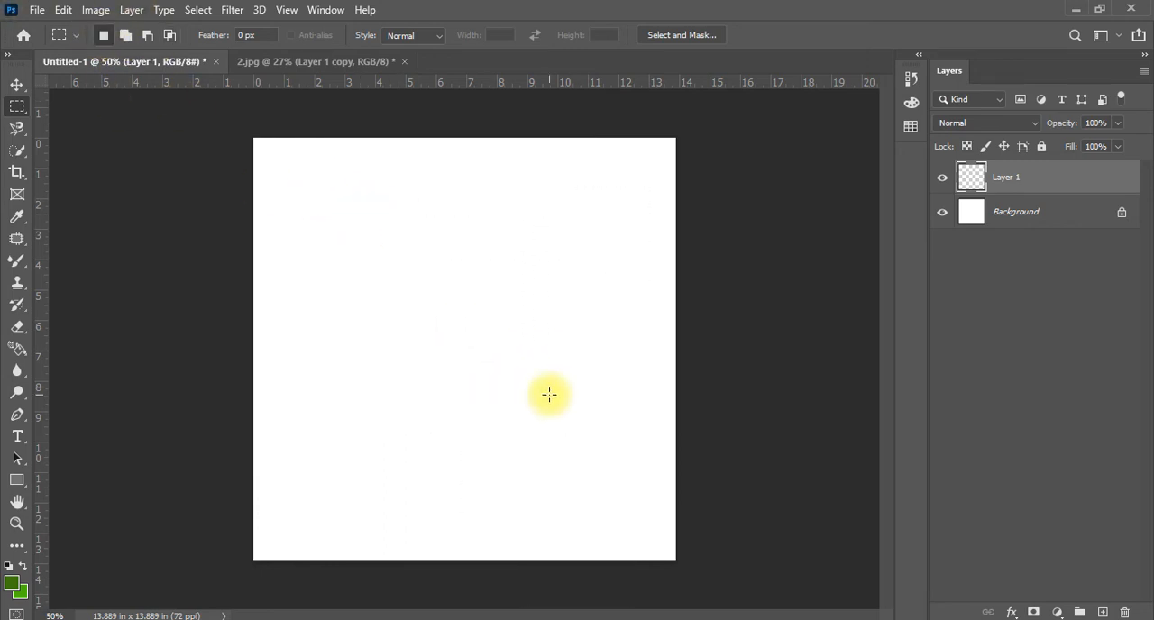
{"action": "key", "text": "shift"}
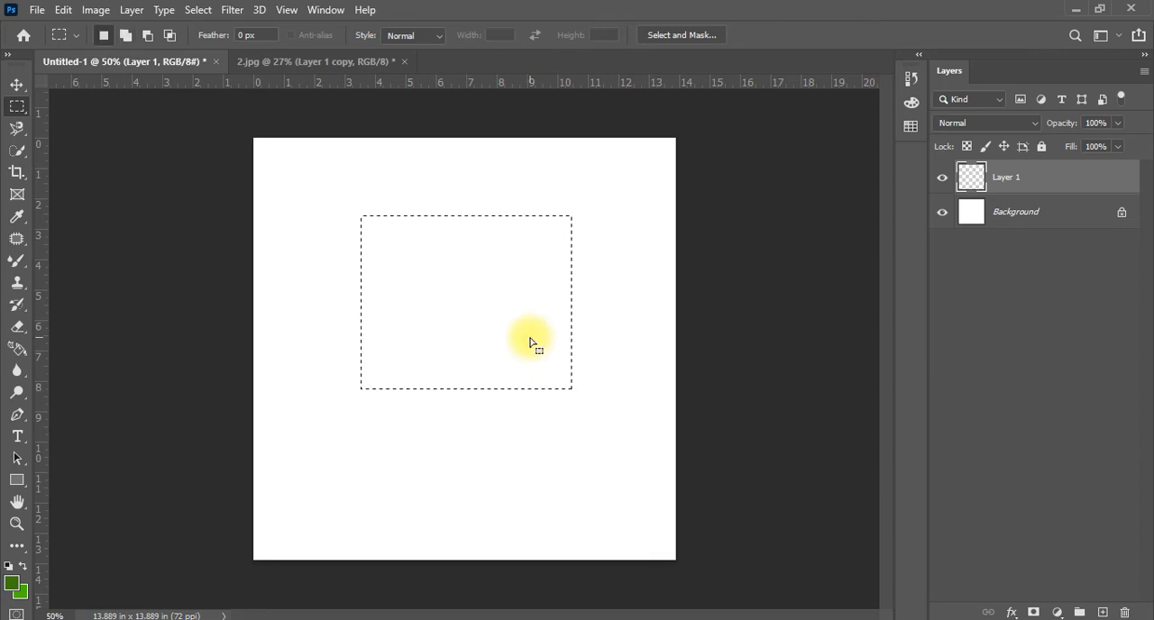
{"action": "key", "text": "shift"}
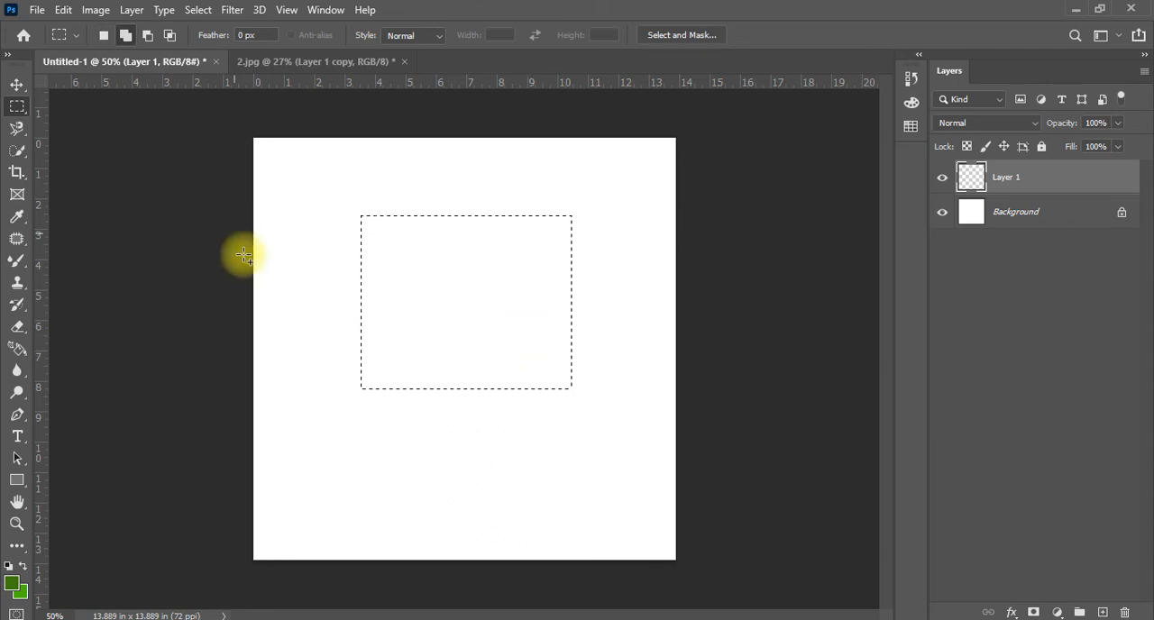
{"action": "left_click_drag", "start_coordinate": [620, 458], "coordinate": [555, 356]}
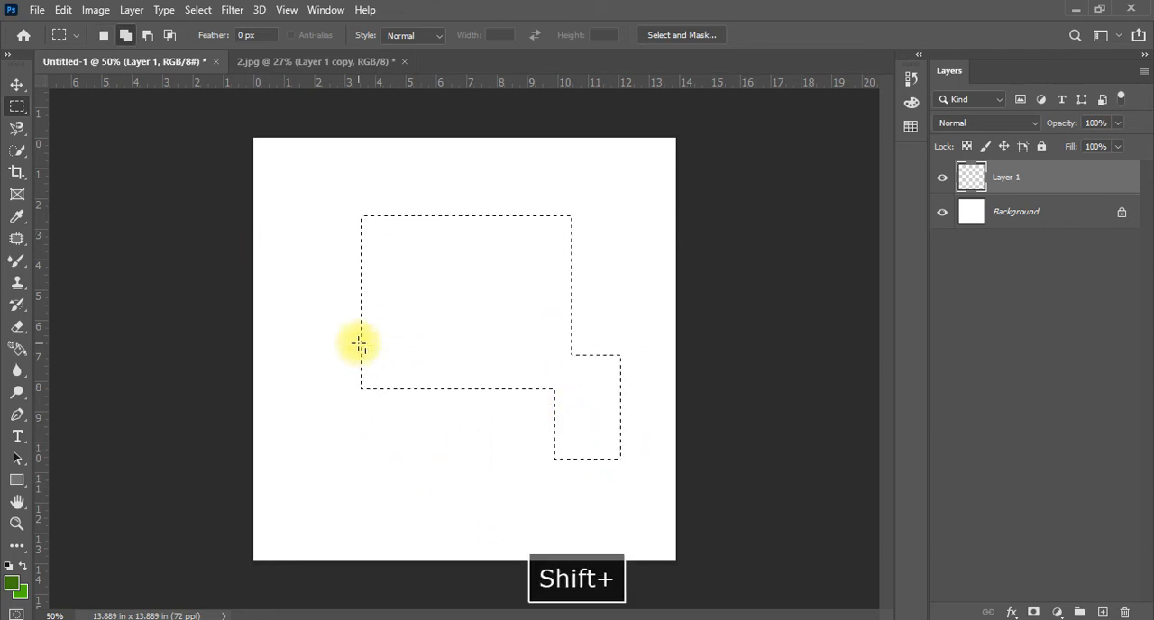
{"action": "left_click_drag", "start_coordinate": [400, 481], "coordinate": [312, 350]}
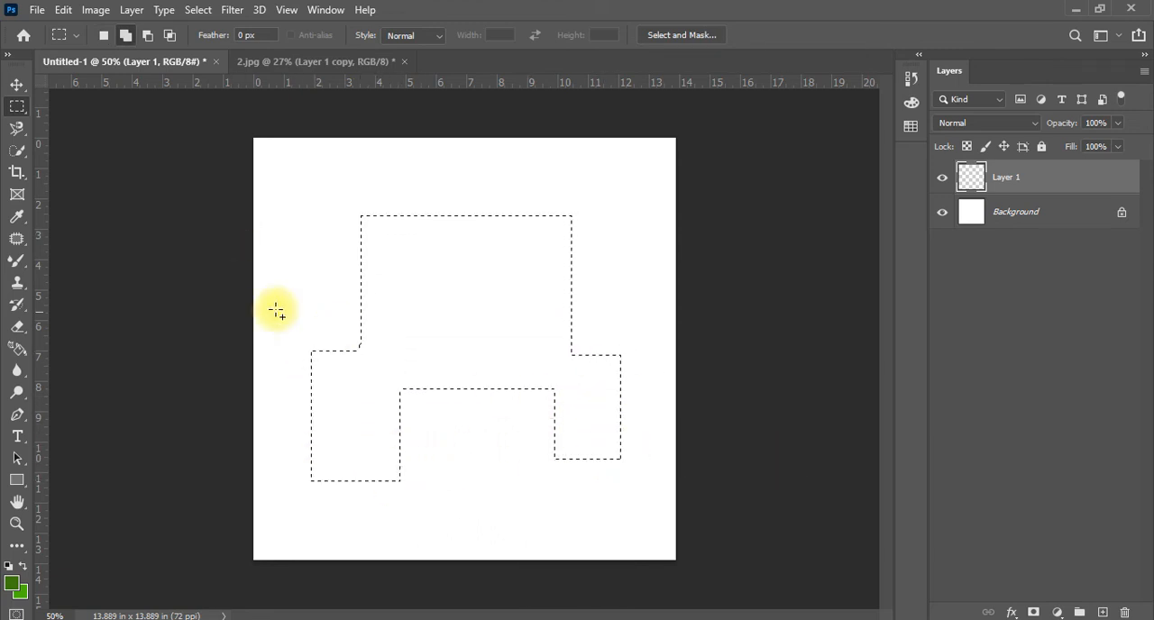
Using the Elliptical Marquee, add a round head above the body selection and a long thin ellipse as an arm on each side
{"action": "right_click", "coordinate": [5, 110]}
{"action": "left_click", "coordinate": [81, 118]}
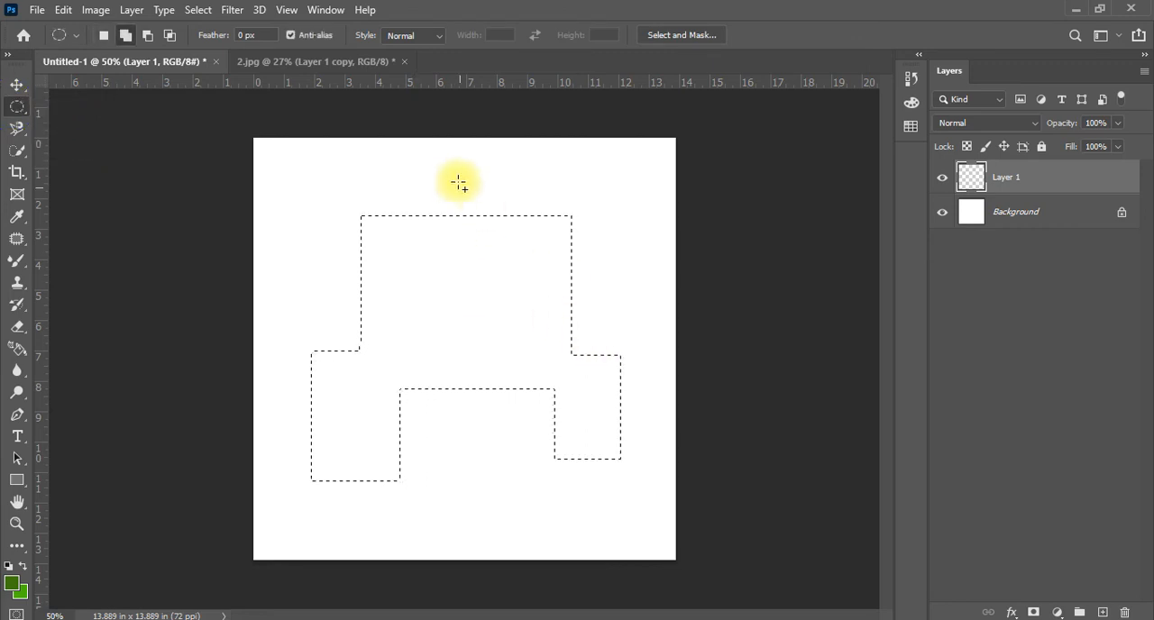
{"action": "left_click_drag", "start_coordinate": [439, 149], "coordinate": [508, 232]}
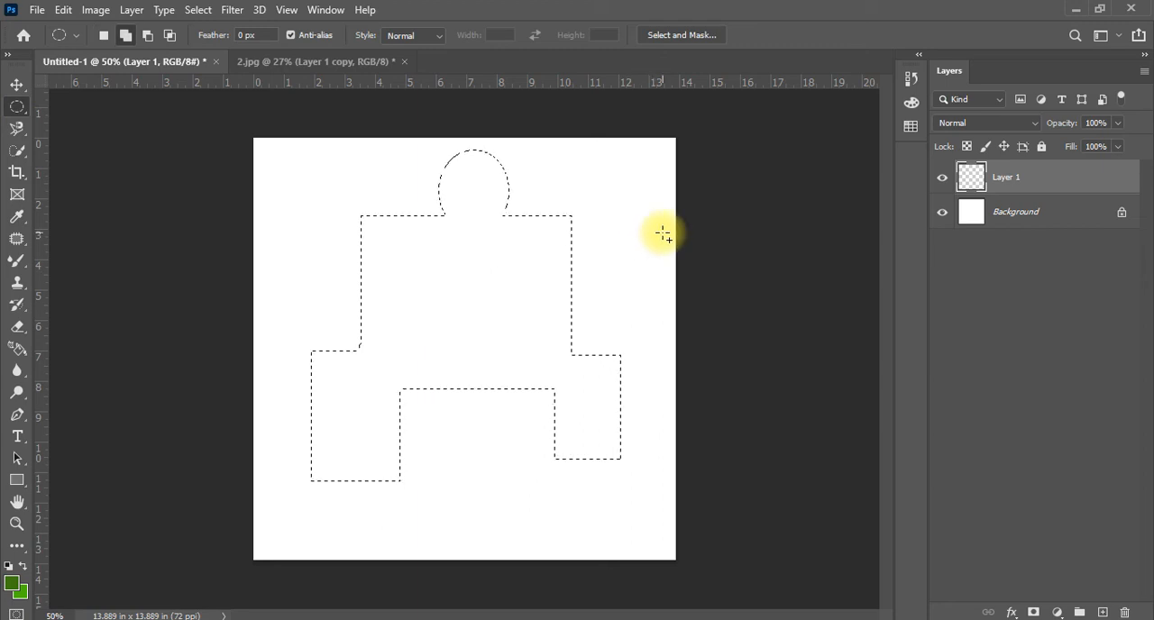
{"action": "left_click_drag", "start_coordinate": [665, 233], "coordinate": [562, 246]}
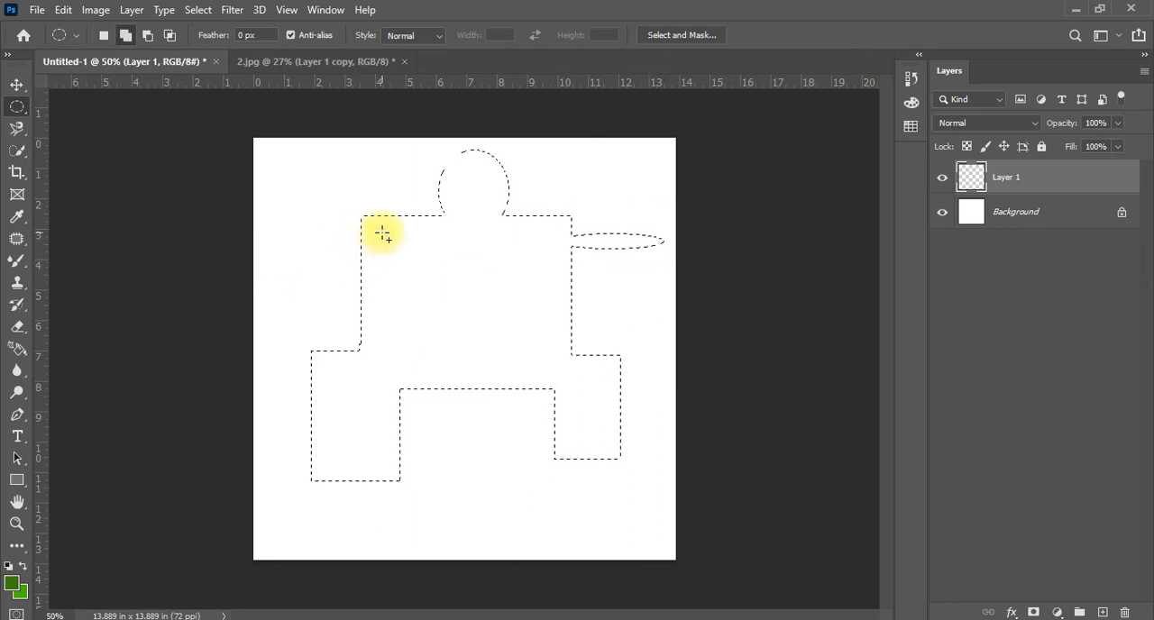
{"action": "left_click_drag", "start_coordinate": [382, 233], "coordinate": [273, 242]}
Add narrow upright ellipses as fingers near the ends of both arms in the selection
{"action": "left_click_drag", "start_coordinate": [273, 204], "coordinate": [282, 267]}
{"action": "left_click_drag", "start_coordinate": [635, 253], "coordinate": [659, 209]}
{"action": "left_click_drag", "start_coordinate": [649, 253], "coordinate": [664, 233]}
Add rows of small ellipses extending outward from both sides of the figure's head
{"action": "left_click_drag", "start_coordinate": [525, 168], "coordinate": [556, 199]}
{"action": "left_click_drag", "start_coordinate": [606, 172], "coordinate": [602, 202]}
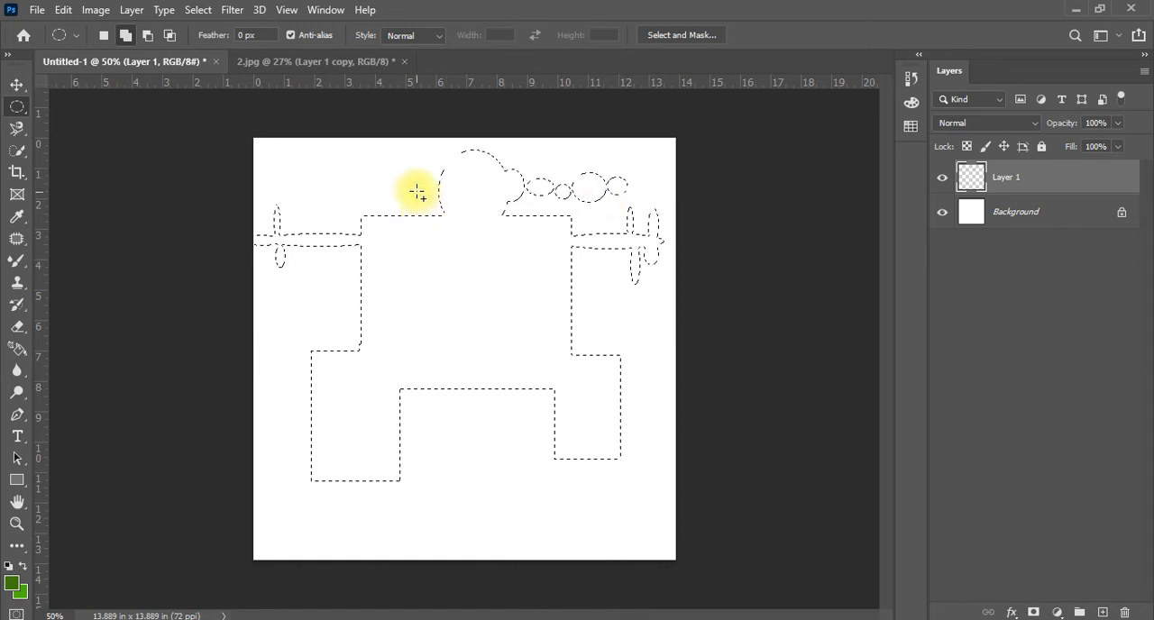
{"action": "left_click_drag", "start_coordinate": [407, 182], "coordinate": [409, 207]}
{"action": "left_click_drag", "start_coordinate": [324, 162], "coordinate": [371, 200], "text": "shift"}
{"action": "left_click_drag", "start_coordinate": [296, 162], "coordinate": [346, 192], "text": "shift"}
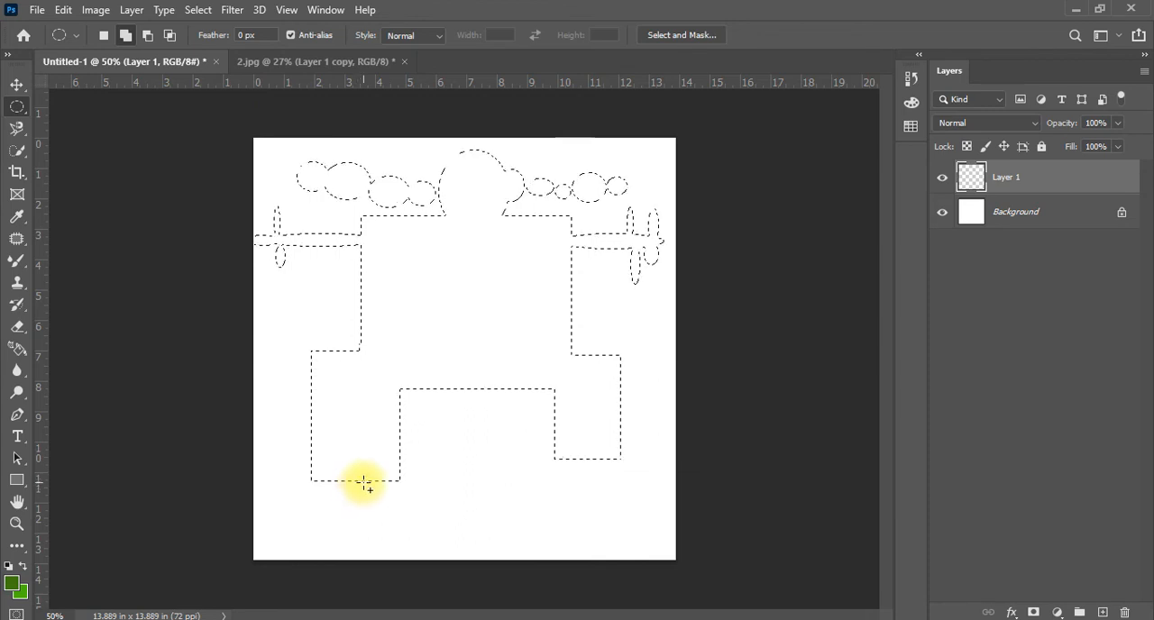
Add large ellipses as feet below both legs and narrow ellipses joining them to the legs
{"action": "mouse_move", "coordinate": [364, 484]}
{"action": "left_mouse_down", "text": "shift"}
{"action": "mouse_move", "coordinate": [349, 539]}
{"action": "mouse_move", "coordinate": [268, 547]}
{"action": "mouse_move", "coordinate": [267, 560]}
{"action": "left_mouse_up", "text": "shift"}
{"action": "left_click_drag", "start_coordinate": [578, 463], "coordinate": [667, 563], "text": "shift"}
{"action": "left_click_drag", "start_coordinate": [578, 455], "coordinate": [603, 484], "text": "shift"}
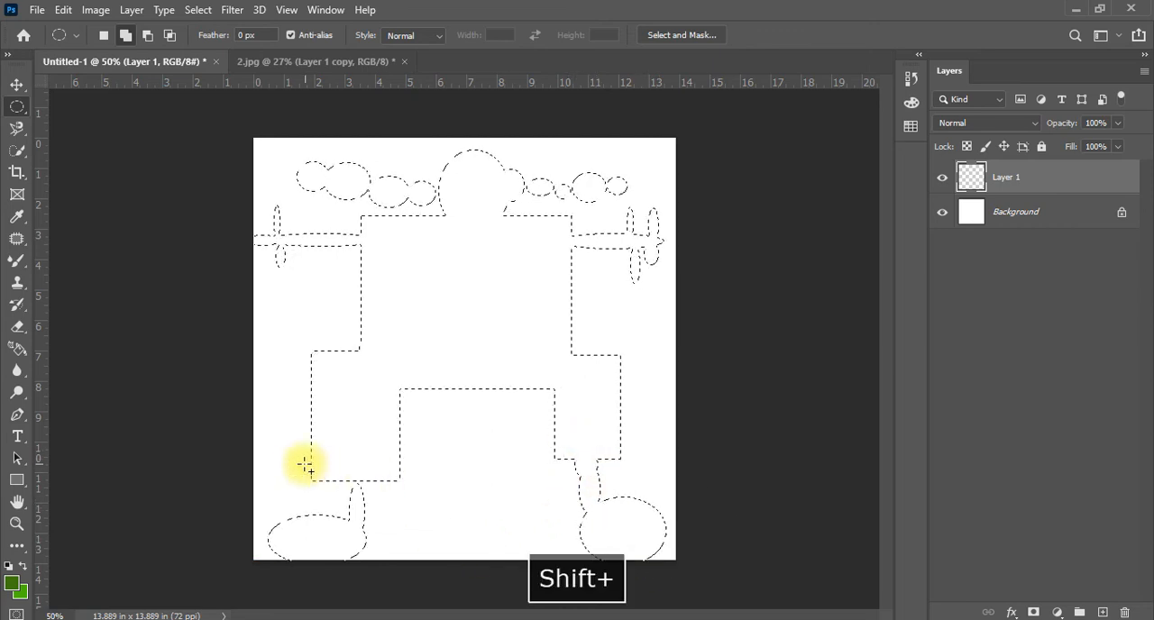
{"action": "left_click_drag", "start_coordinate": [349, 467], "coordinate": [369, 498], "text": "shift"}
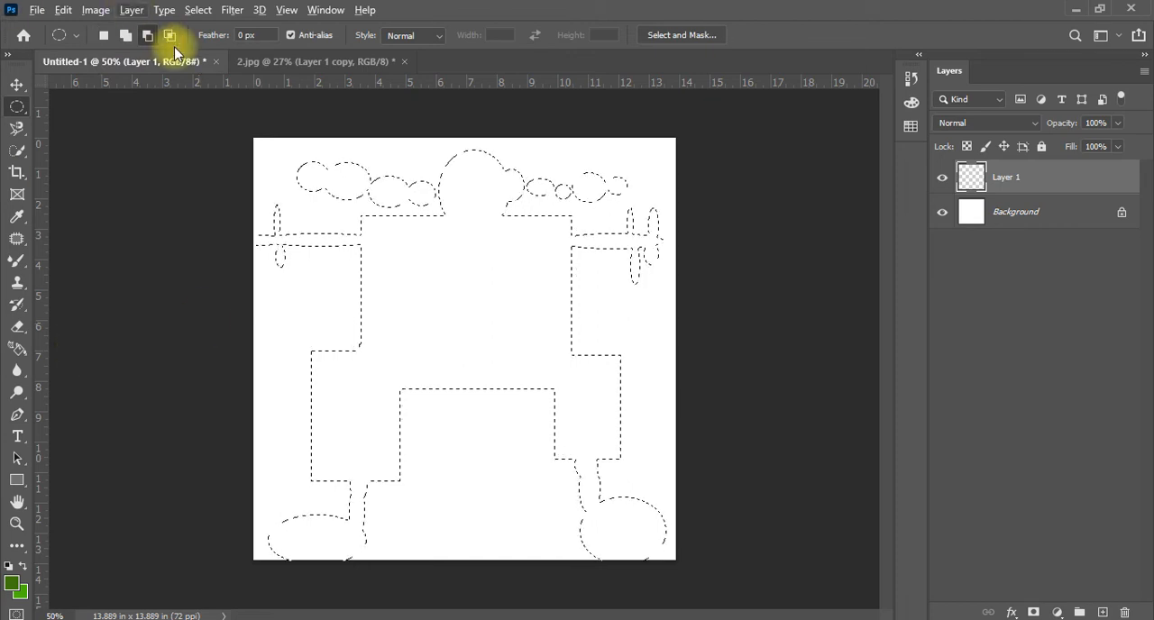
Subtract a wide thin ellipse across the figure's waist, and set the selection mode to Intersect with Selection
{"action": "left_click", "coordinate": [148, 35]}
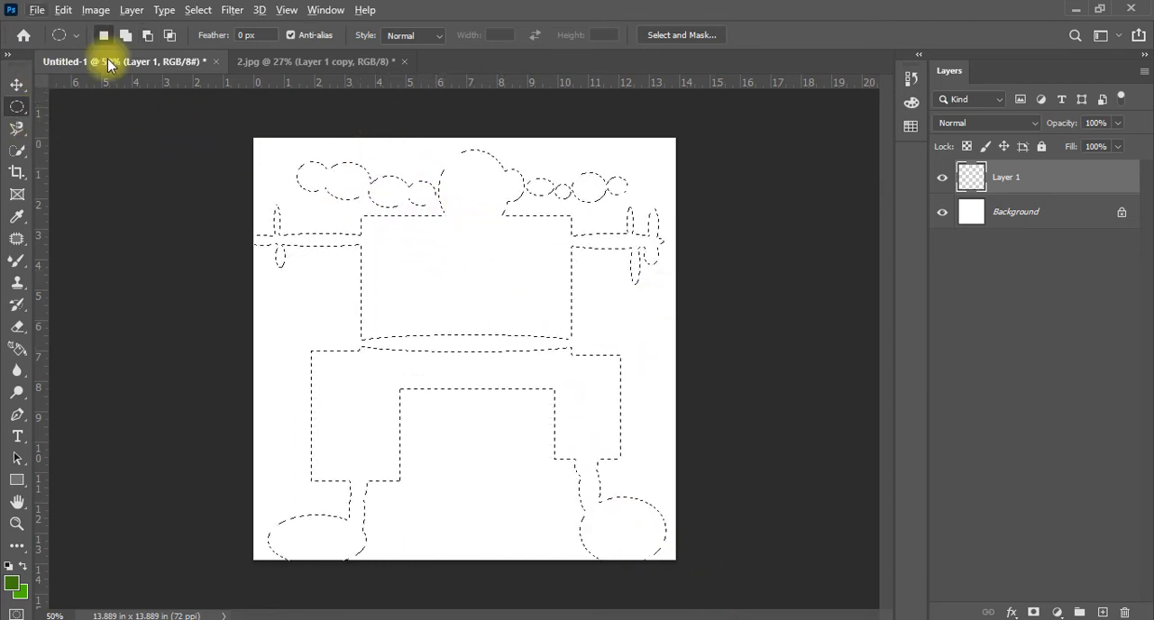
{"action": "left_click", "coordinate": [147, 35]}
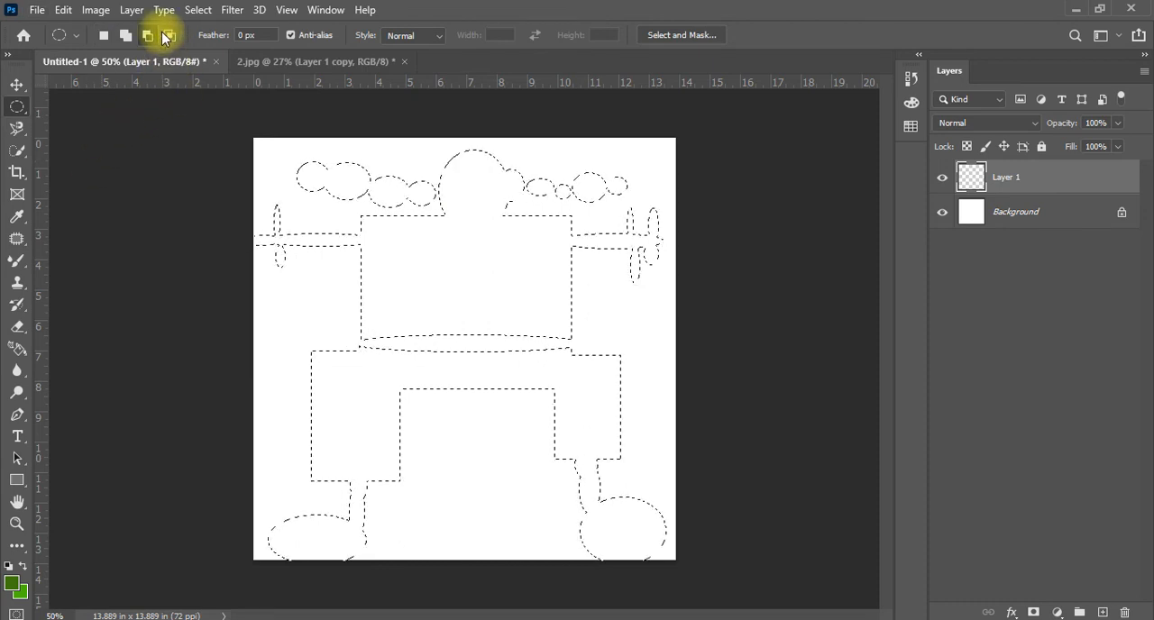
{"action": "left_click", "coordinate": [167, 36]}
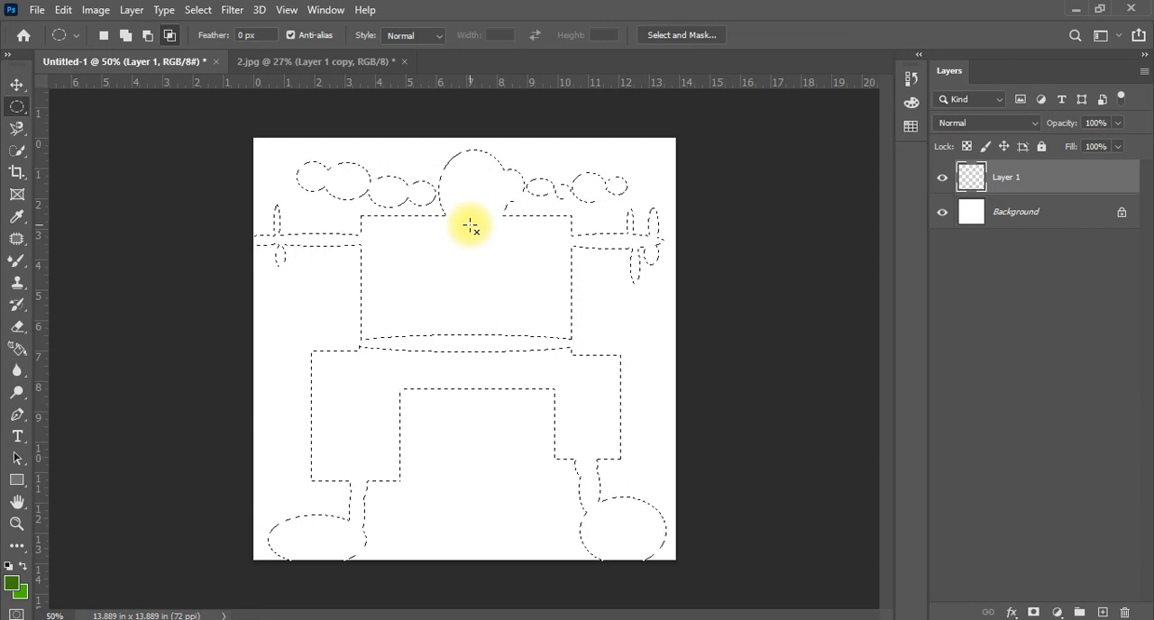
Fill the figure-shaped selection on Layer 1 with the green foreground color and preview the fill without the selection outline
{"action": "key", "text": "alt+BackSpace"}
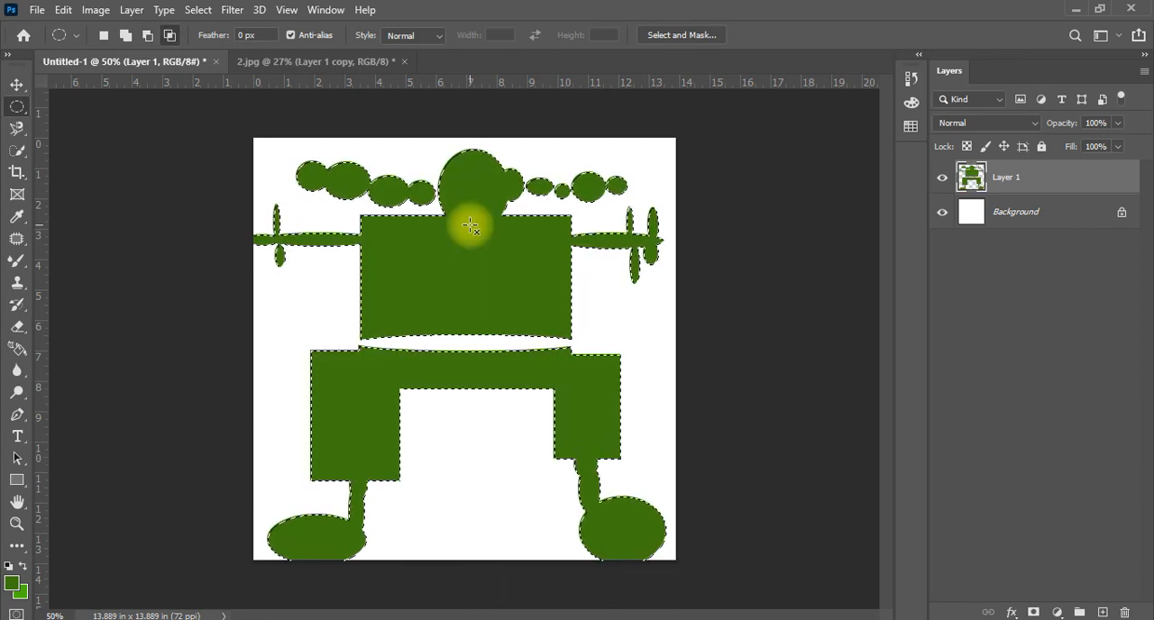
{"action": "key", "text": "ctrl+d"}
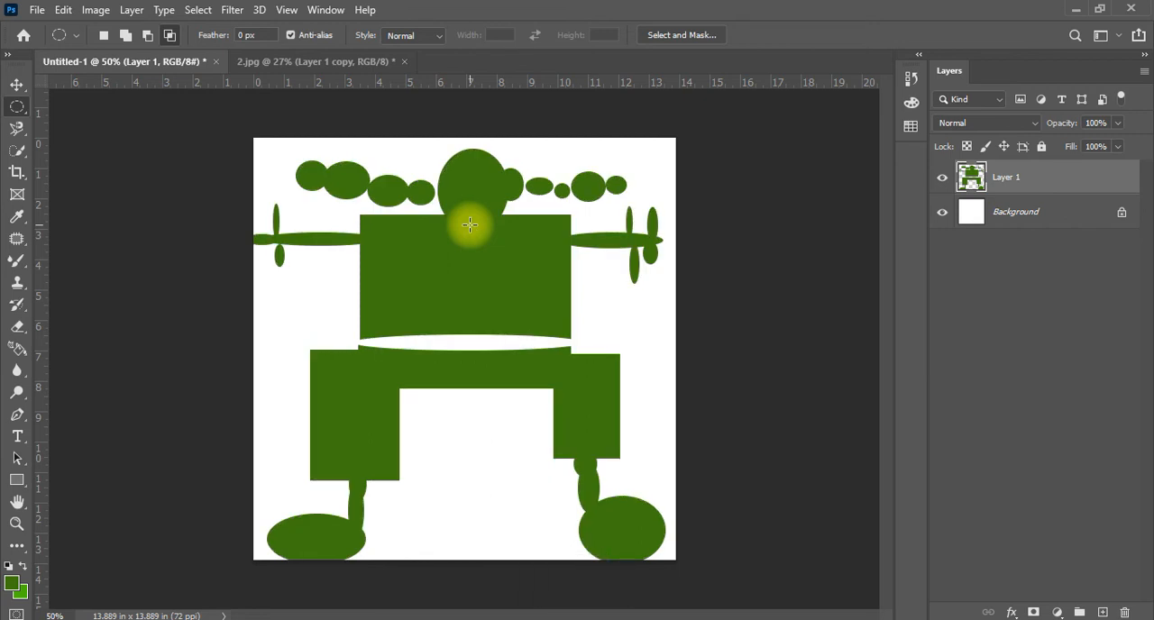
{"action": "key", "text": "ctrl+z"}
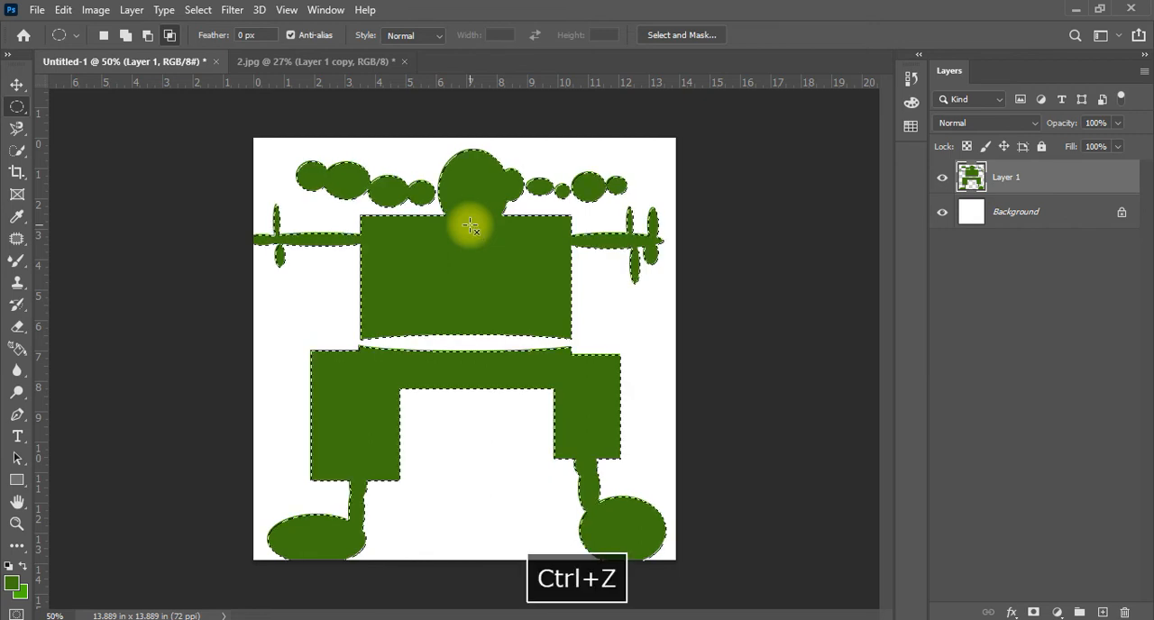
Clear the selection and delete the layer holding the green figure
{"action": "left_click", "coordinate": [16, 84]}
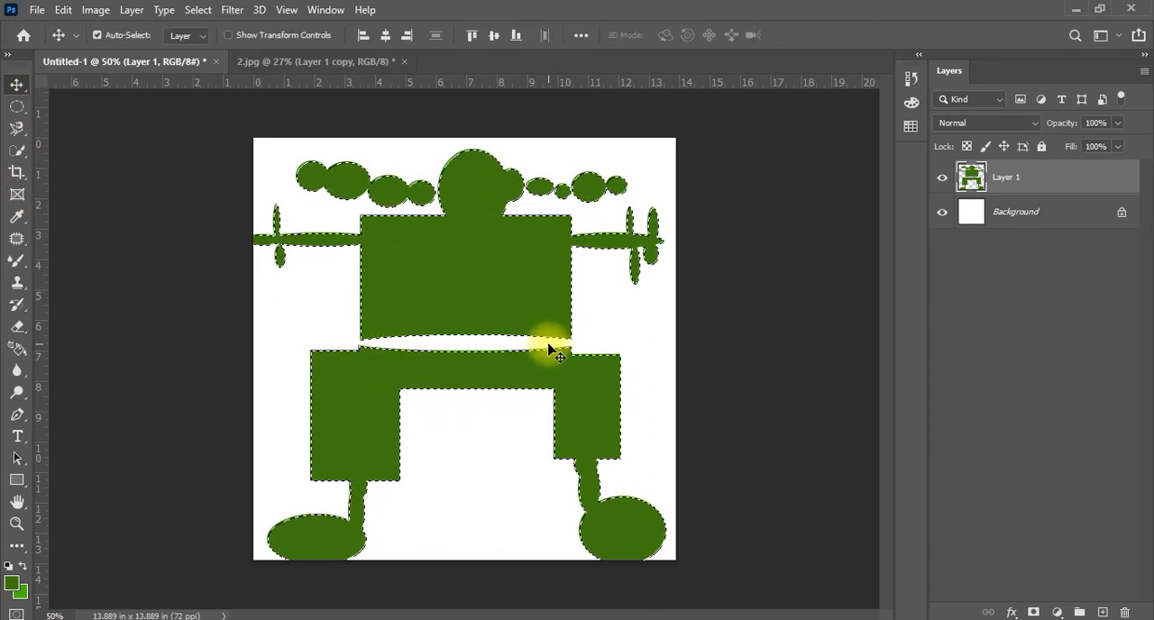
{"action": "left_click", "coordinate": [17, 106]}
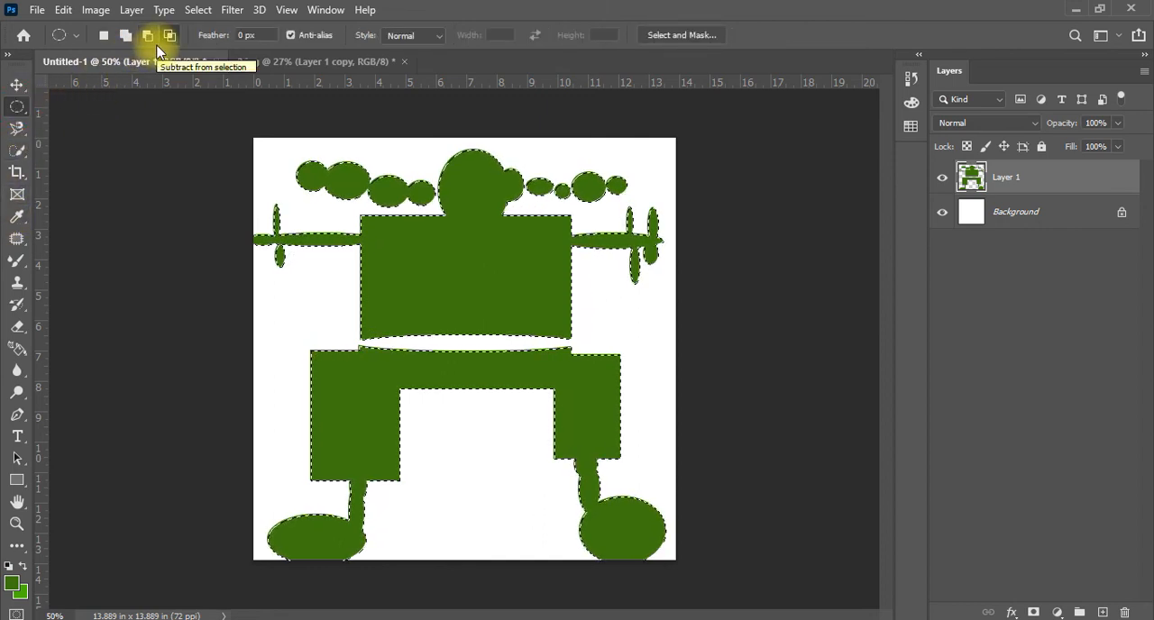
{"action": "key", "text": "ctrl+d"}
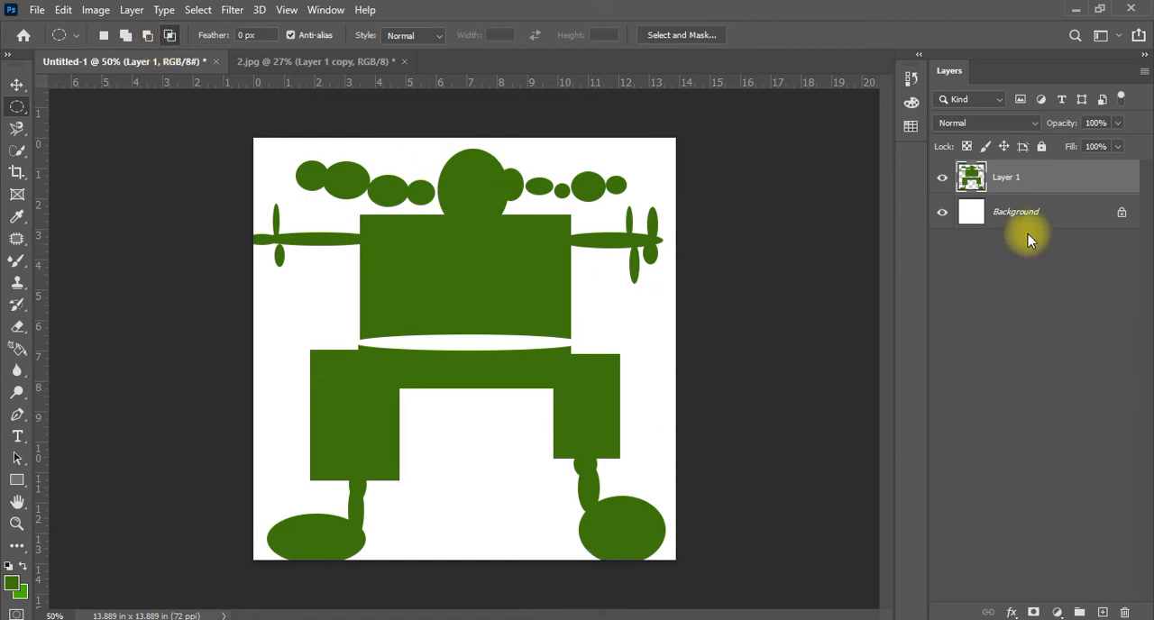
{"action": "key", "text": "Delete"}
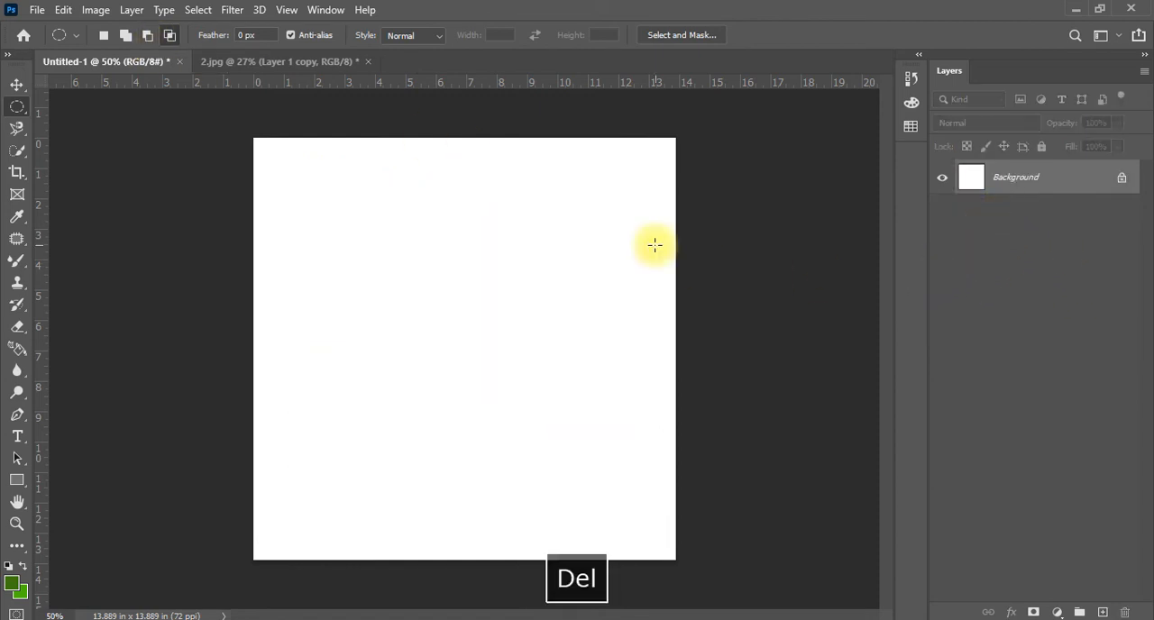
Draw a circular selection about 5.5 in wide near the canvas center and fill it with the green foreground color on a new layer
{"action": "left_click_drag", "start_coordinate": [389, 234], "coordinate": [563, 408]}
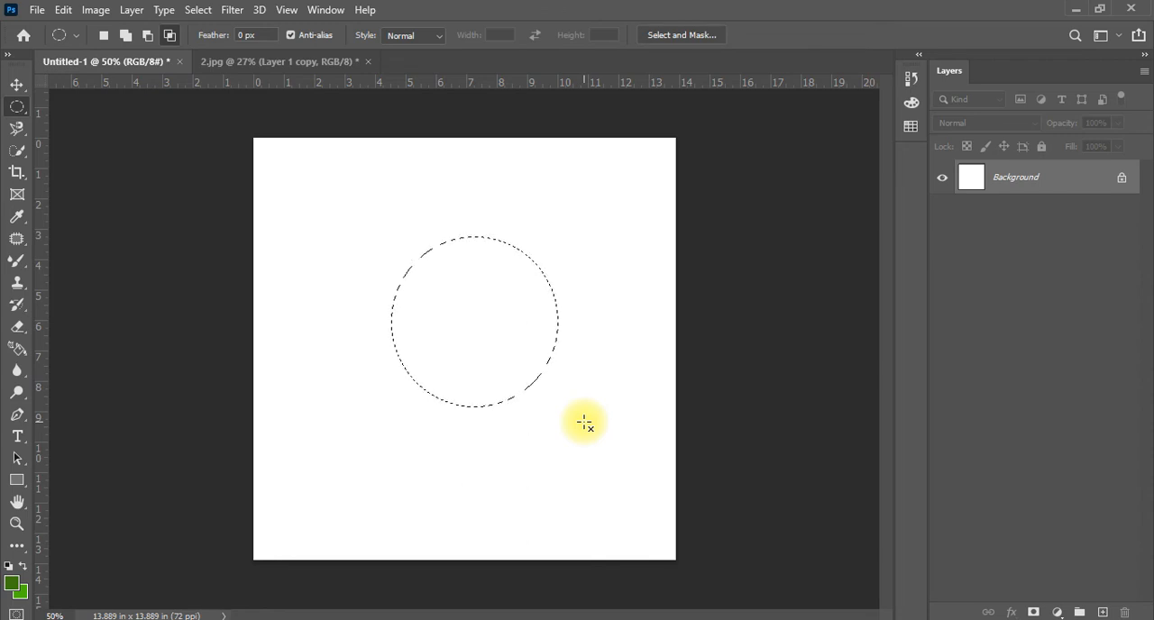
{"action": "left_click", "coordinate": [1102, 612]}
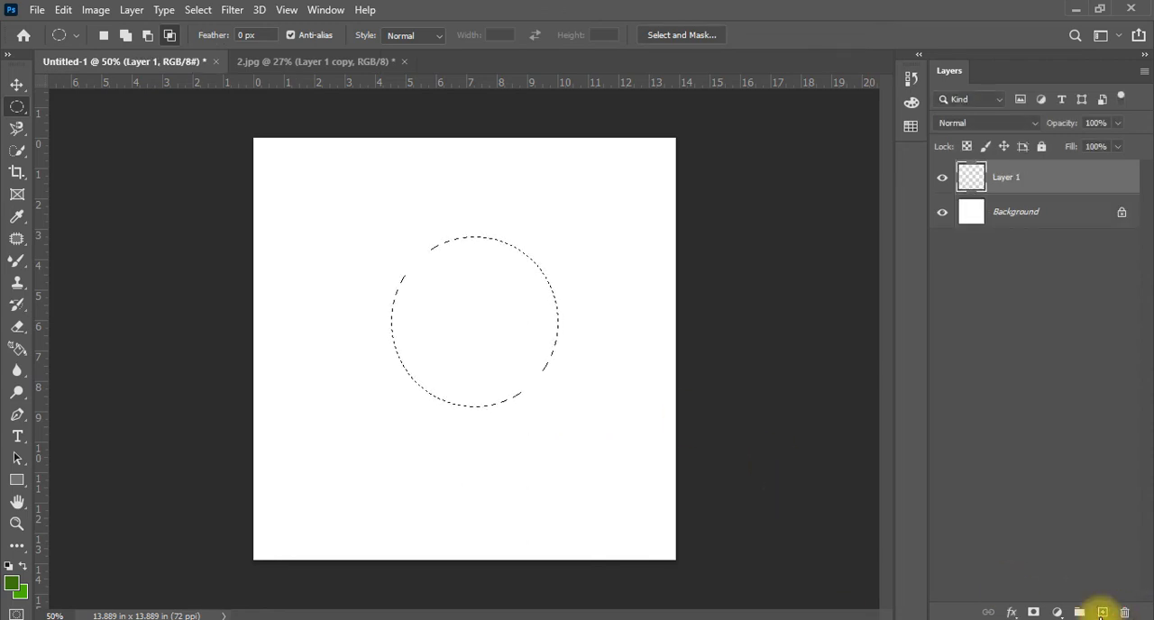
{"action": "key", "text": "alt+BackSpace"}
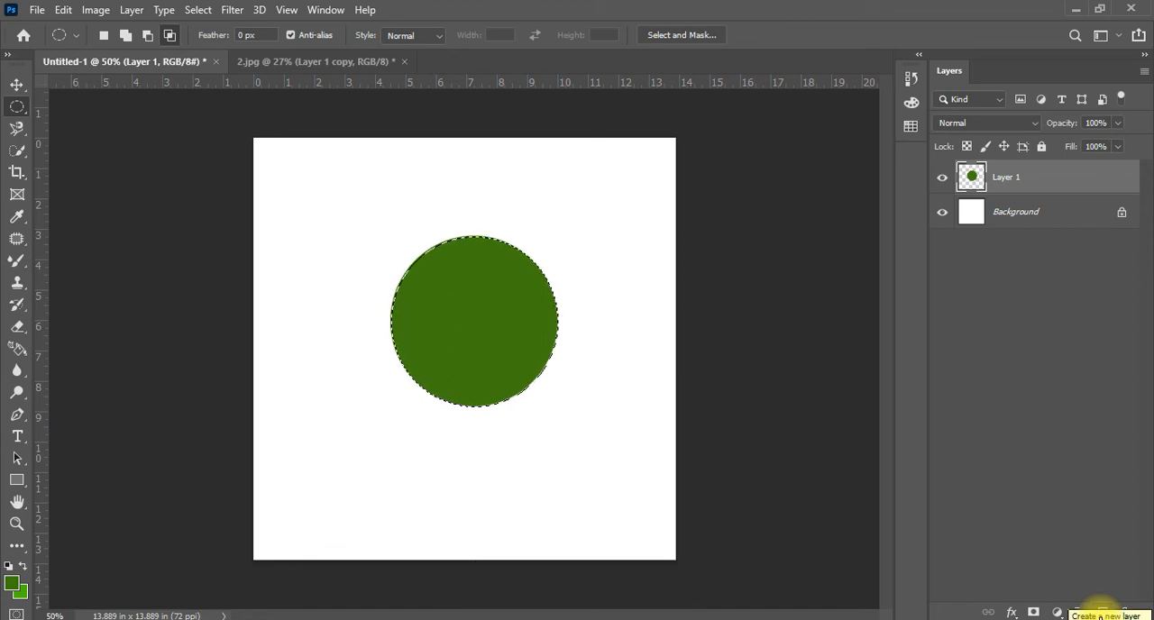
Clear the selection, inspect the green circle's edge up close, and delete the layer holding the circle
{"action": "key", "text": "ctrl+d"}
{"action": "scroll", "coordinate": [598, 266], "scroll_direction": "up", "scroll_amount": 9}
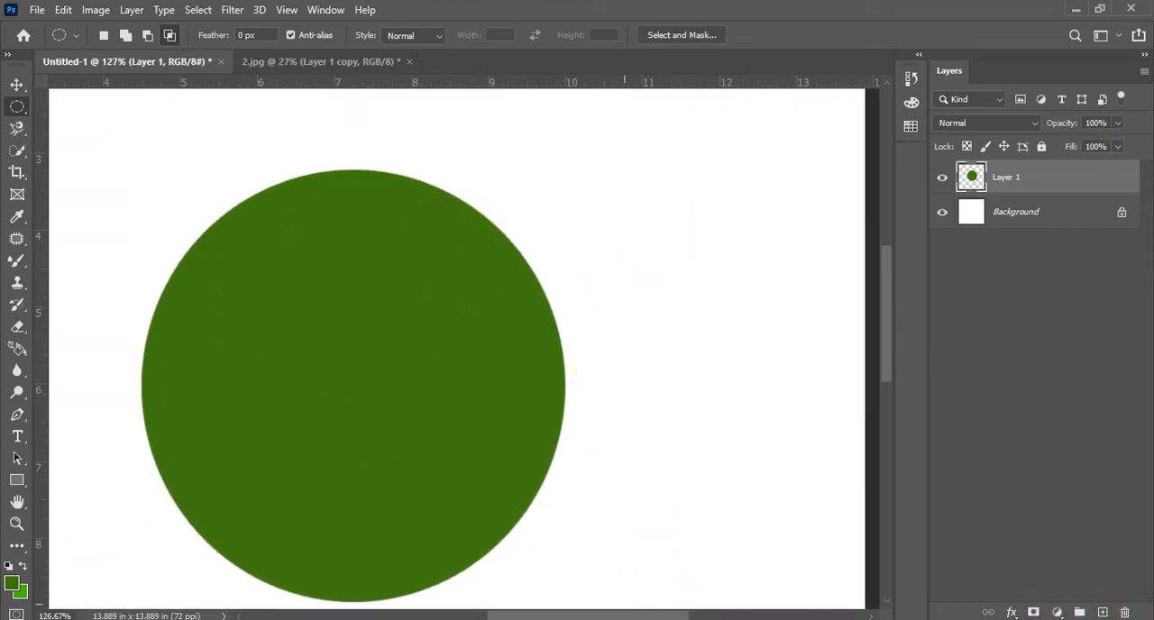
{"action": "scroll", "coordinate": [361, 505], "scroll_direction": "down", "scroll_amount": 8}
{"action": "scroll", "coordinate": [399, 441], "scroll_direction": "down", "scroll_amount": 1}
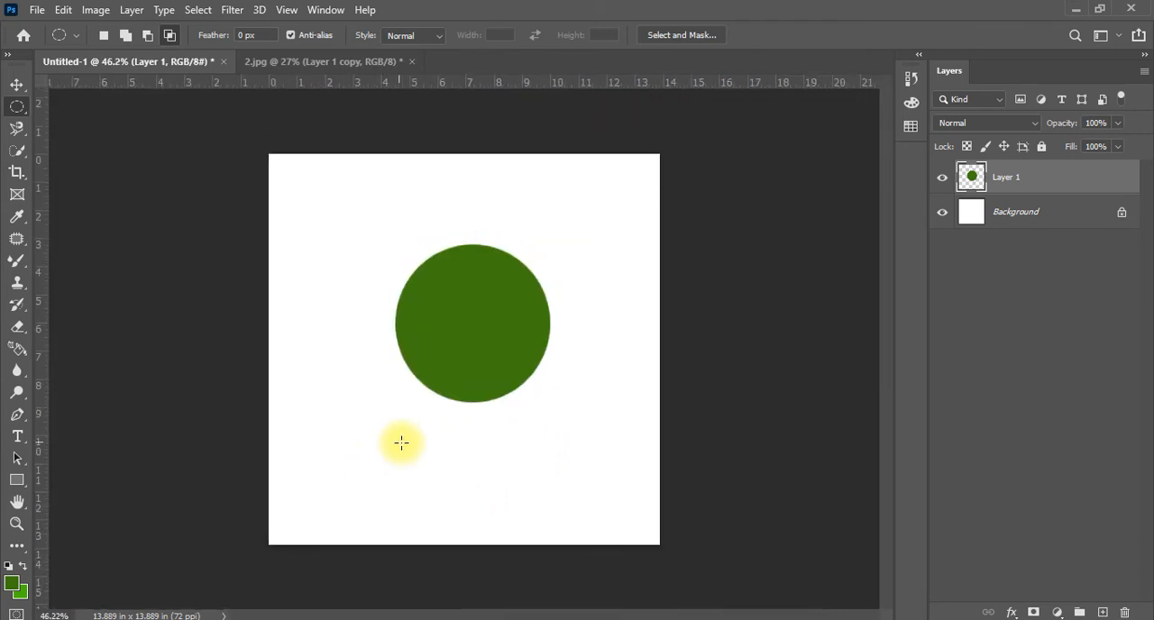
{"action": "scroll", "coordinate": [402, 443], "scroll_direction": "down", "scroll_amount": 2}
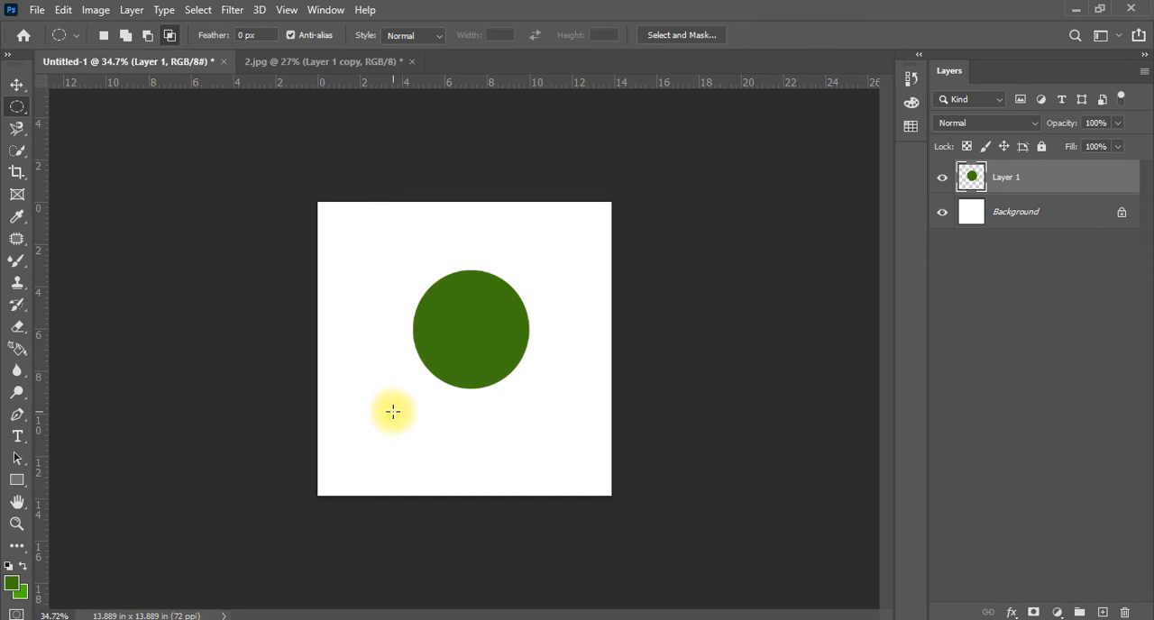
{"action": "key", "text": "Delete"}
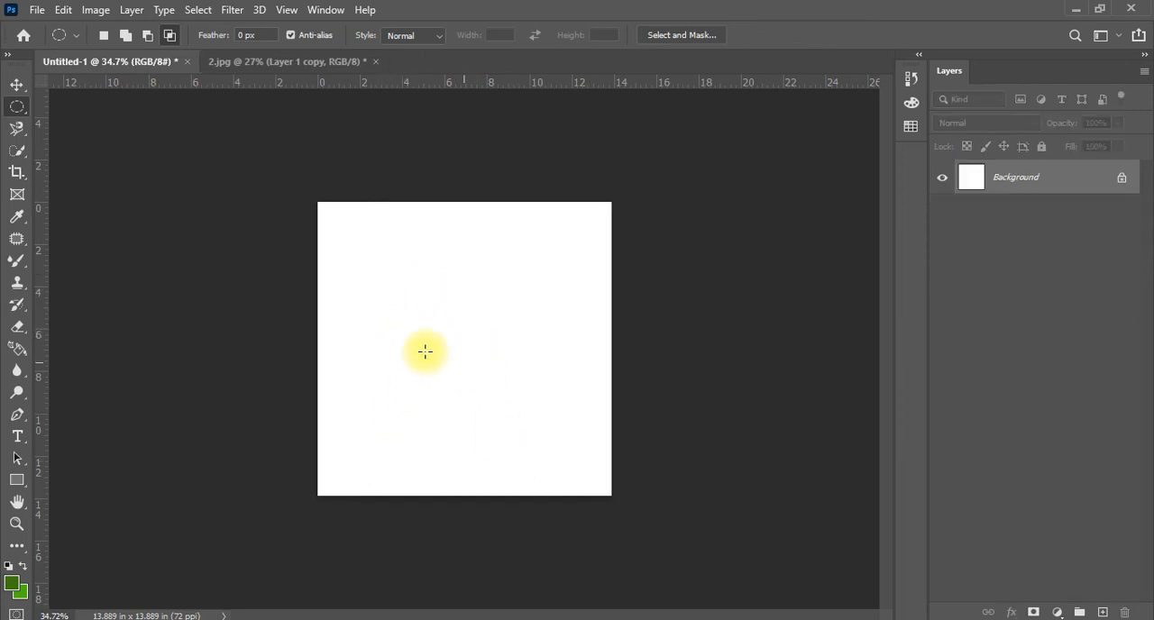
Set the marquee feather to 5 px, select a circle about 3 in wide near the canvas's upper-left corner, fill it green and deselect
{"action": "left_click", "coordinate": [245, 36]}
{"action": "type", "text": "5"}
{"action": "key", "text": "Return"}
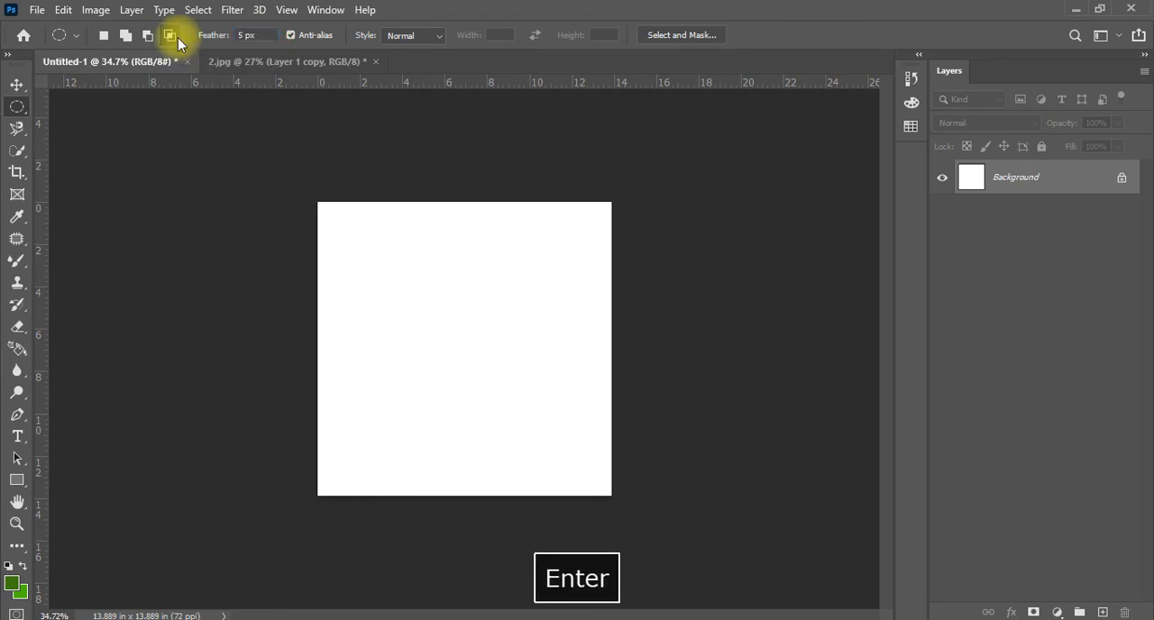
{"action": "left_click", "coordinate": [171, 37]}
{"action": "left_click_drag", "start_coordinate": [360, 245], "coordinate": [422, 305]}
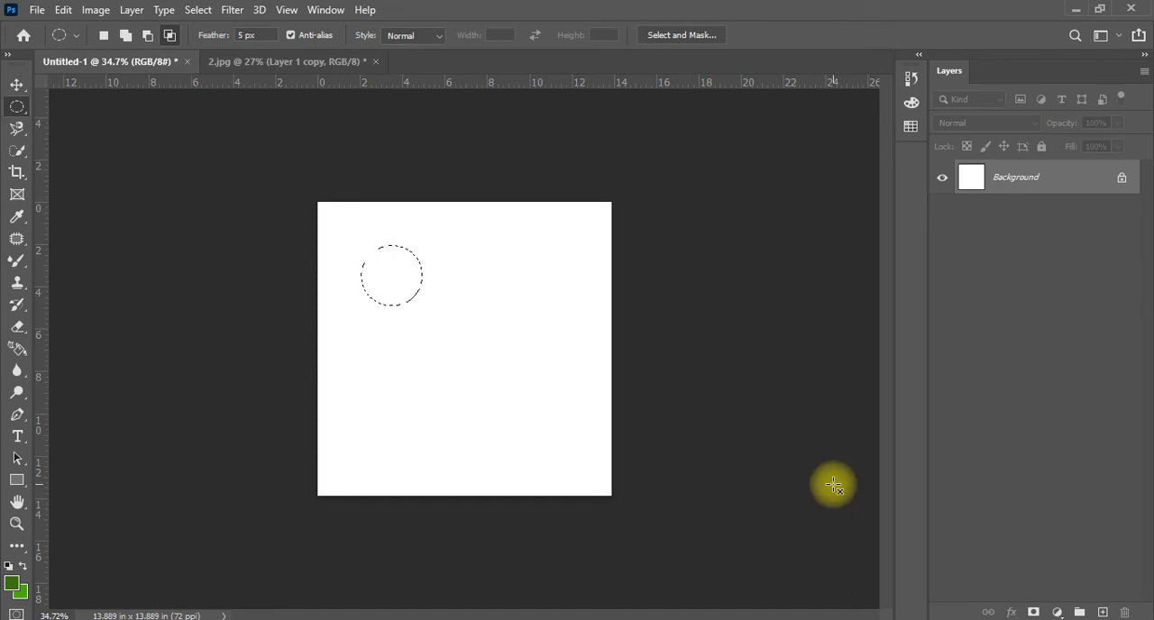
{"action": "key", "text": "alt+BackSpace"}
{"action": "key", "text": "ctrl+d"}
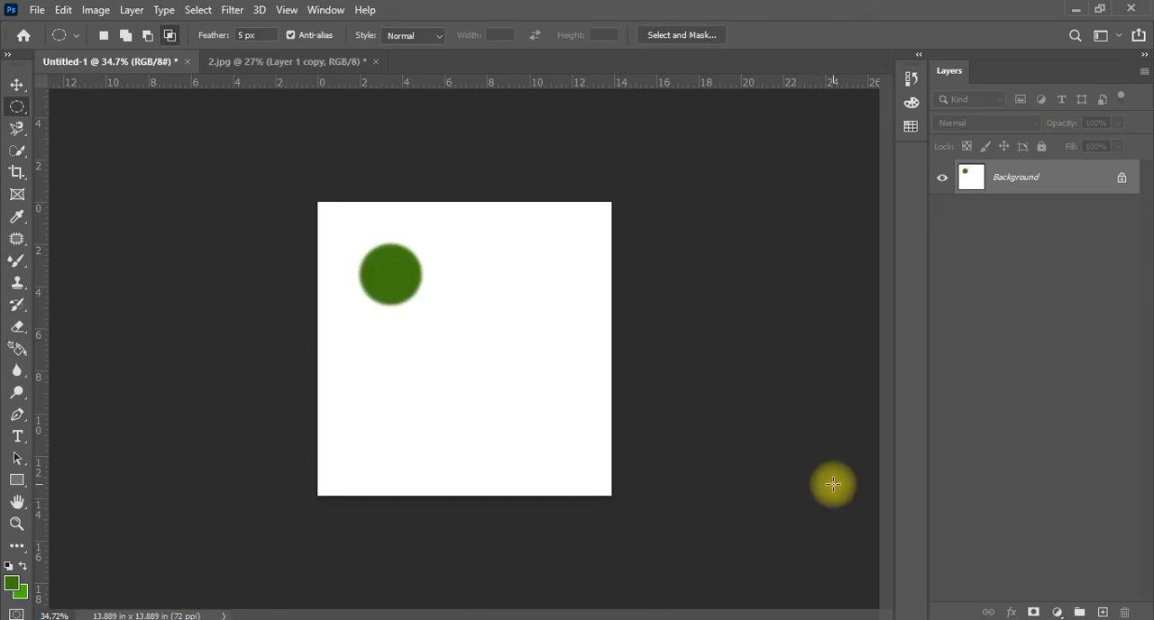
Set the feather to 10 px and fill a circular selection about 2.4 in wide with green to the right of the first circle, clearing the selection
{"action": "left_click", "coordinate": [247, 35]}
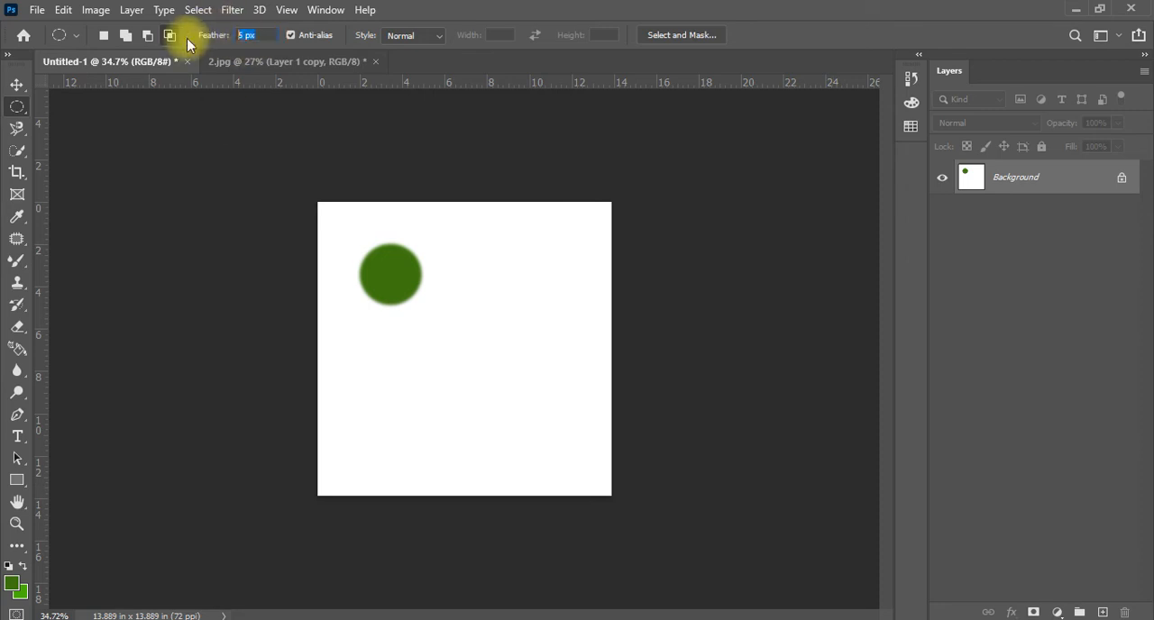
{"action": "type", "text": "10"}
{"action": "key", "text": "Return"}
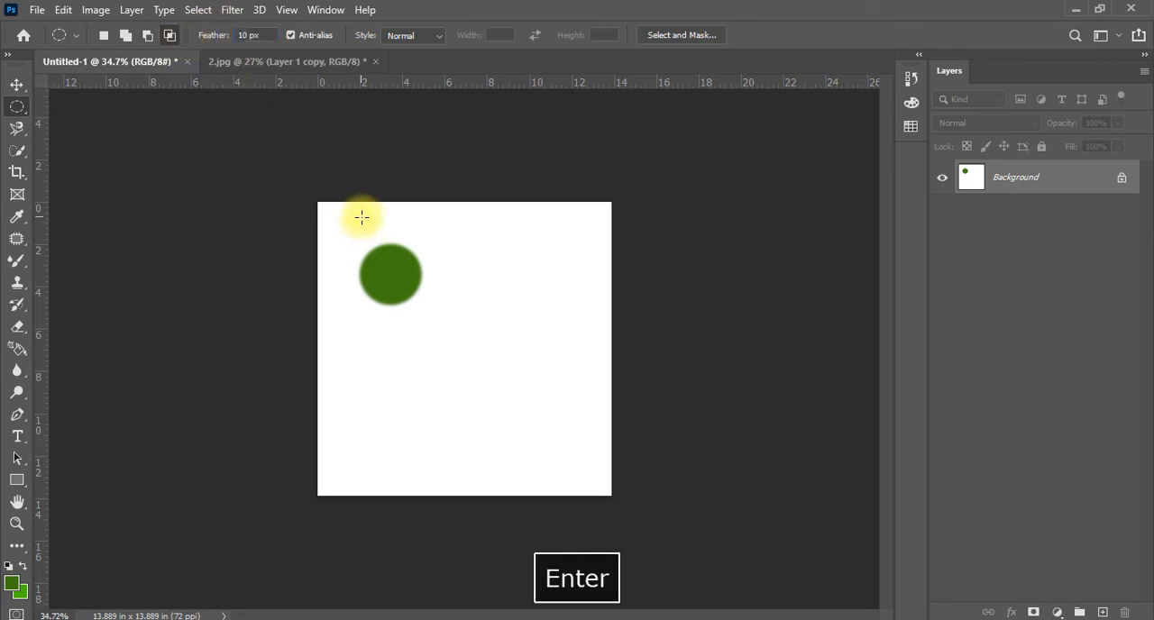
{"action": "left_click_drag", "start_coordinate": [474, 259], "coordinate": [527, 308]}
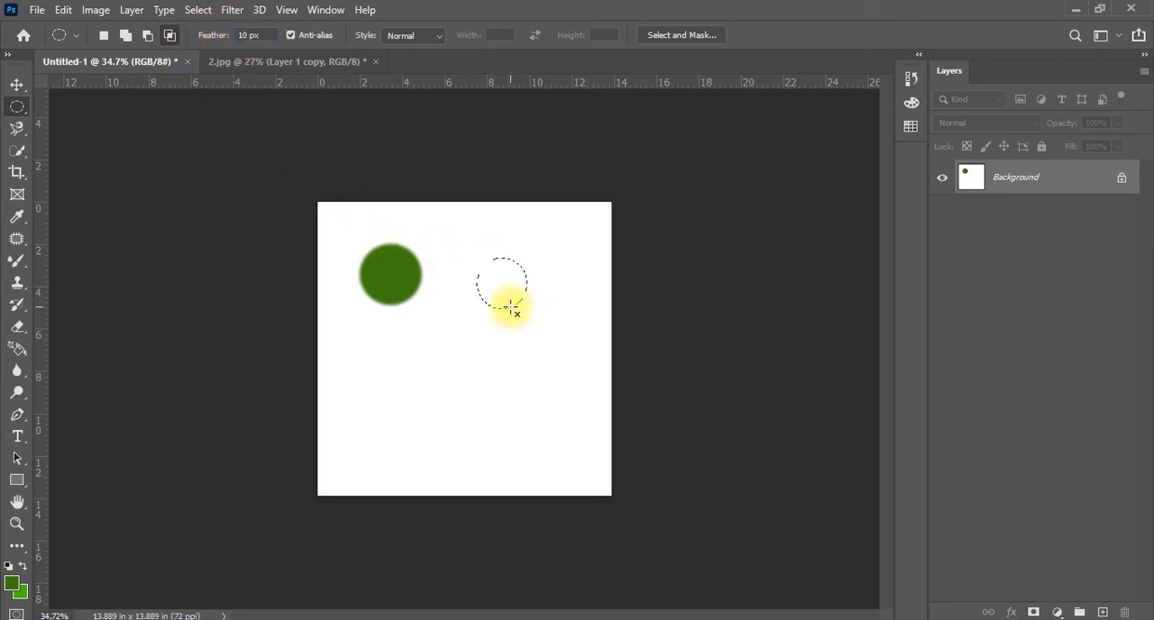
{"action": "key", "text": "alt+BackSpace"}
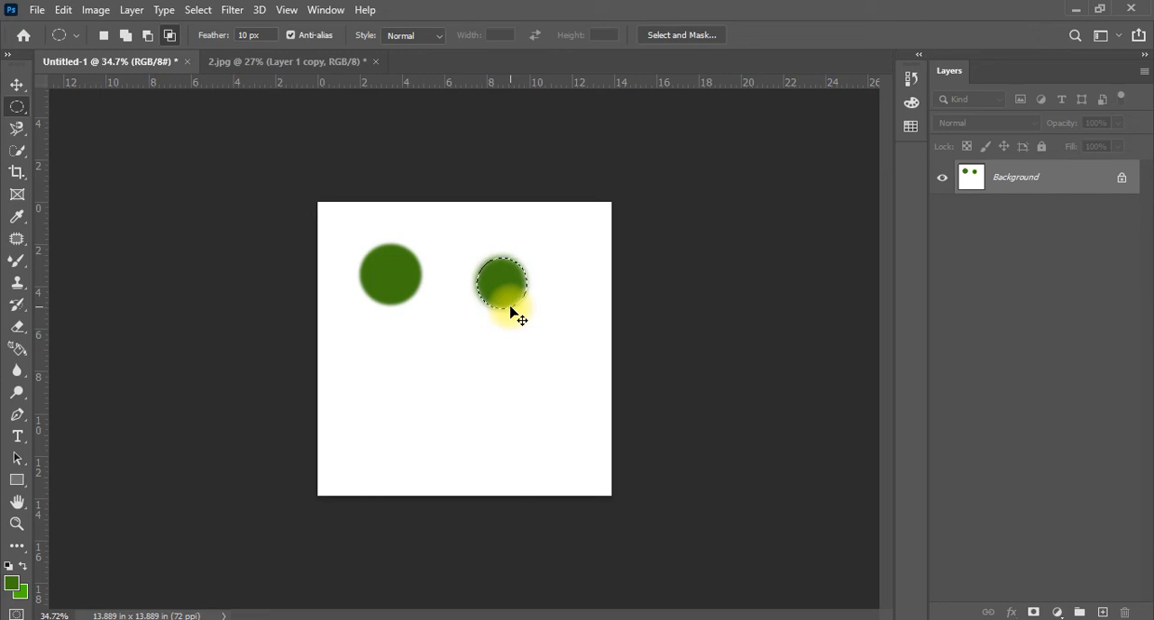
{"action": "key", "text": "ctrl+d"}
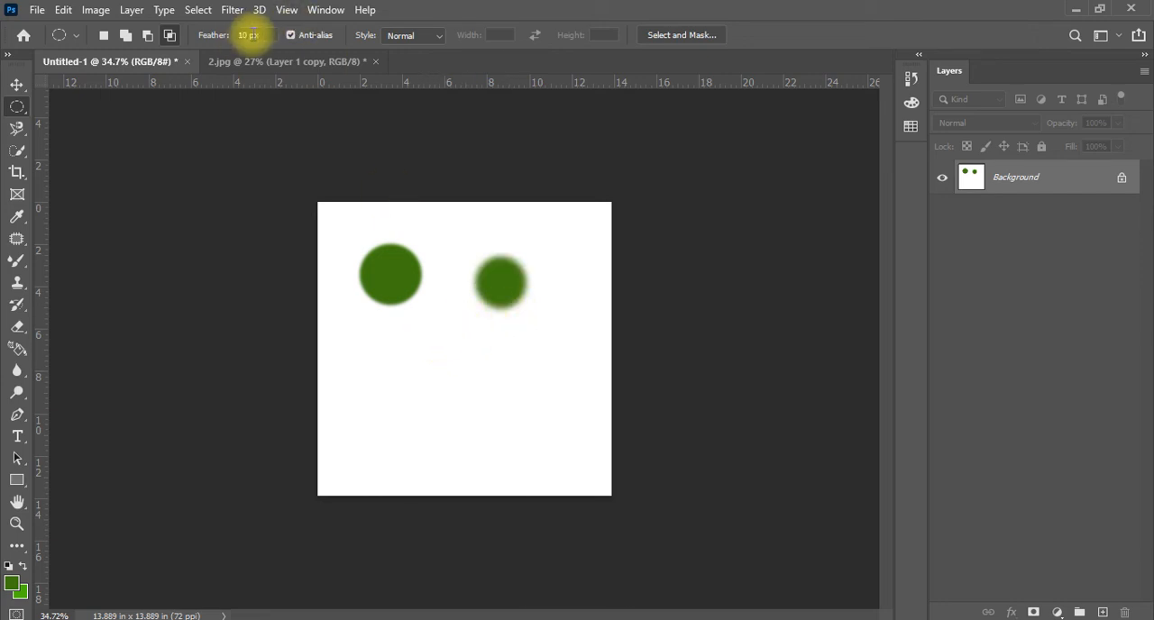
Set the feather to 20 px and fill a circular selection about 3 in wide with green below the two circles, clearing the selection
{"action": "left_click", "coordinate": [250, 35]}
{"action": "type", "text": "20"}
{"action": "key", "text": "Return"}
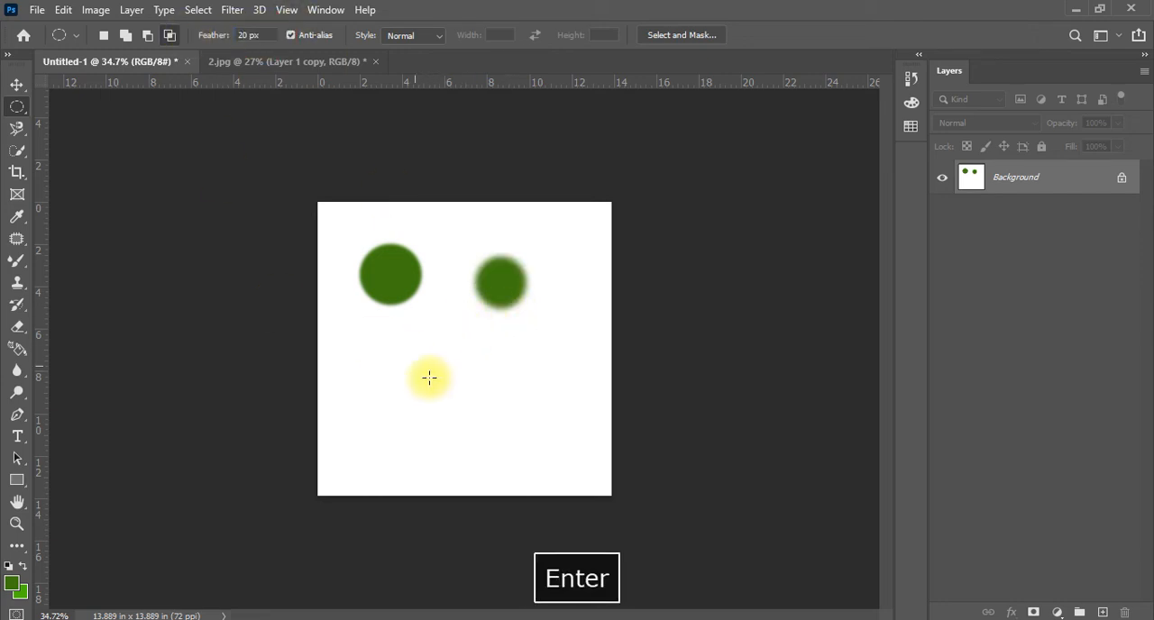
{"action": "left_click_drag", "start_coordinate": [424, 377], "coordinate": [471, 425]}
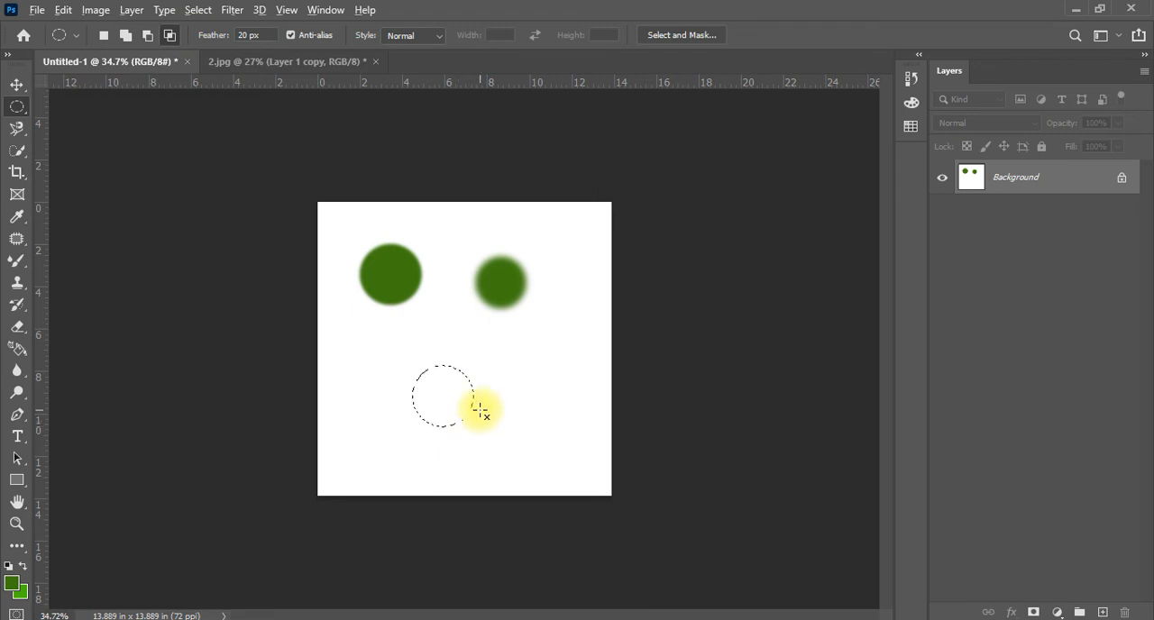
{"action": "key", "text": "alt+BackSpace"}
{"action": "key", "text": "ctrl+d"}
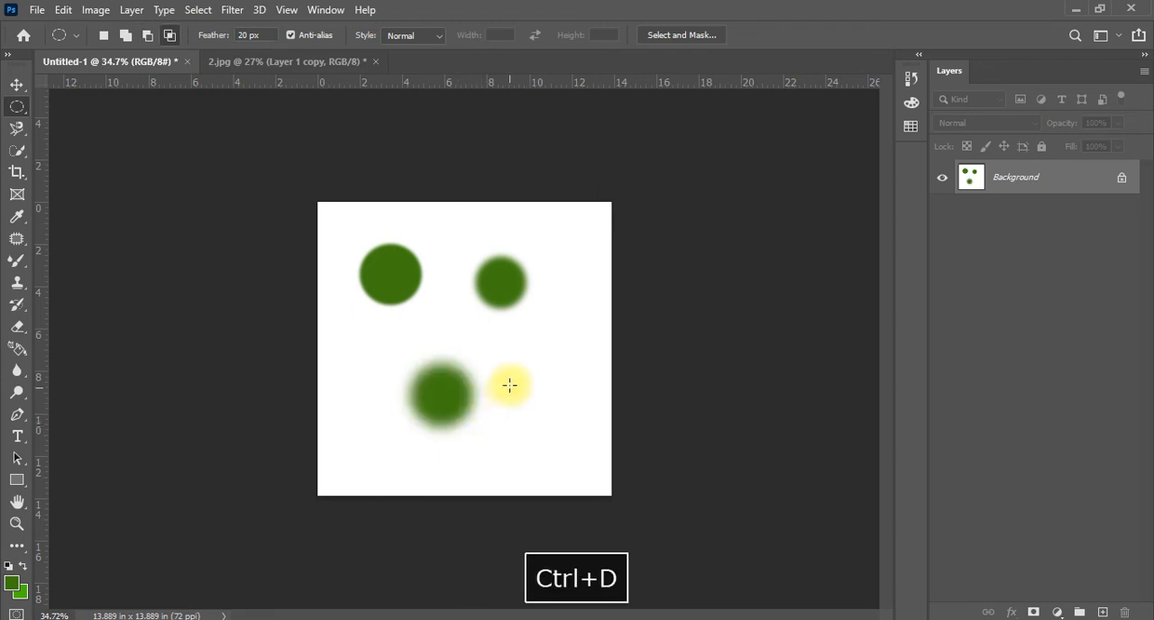
Set the feather to 80 px and fill a circular selection to the right of the lower circle with green, clearing the selection
{"action": "left_click_drag", "start_coordinate": [527, 348], "coordinate": [589, 414]}
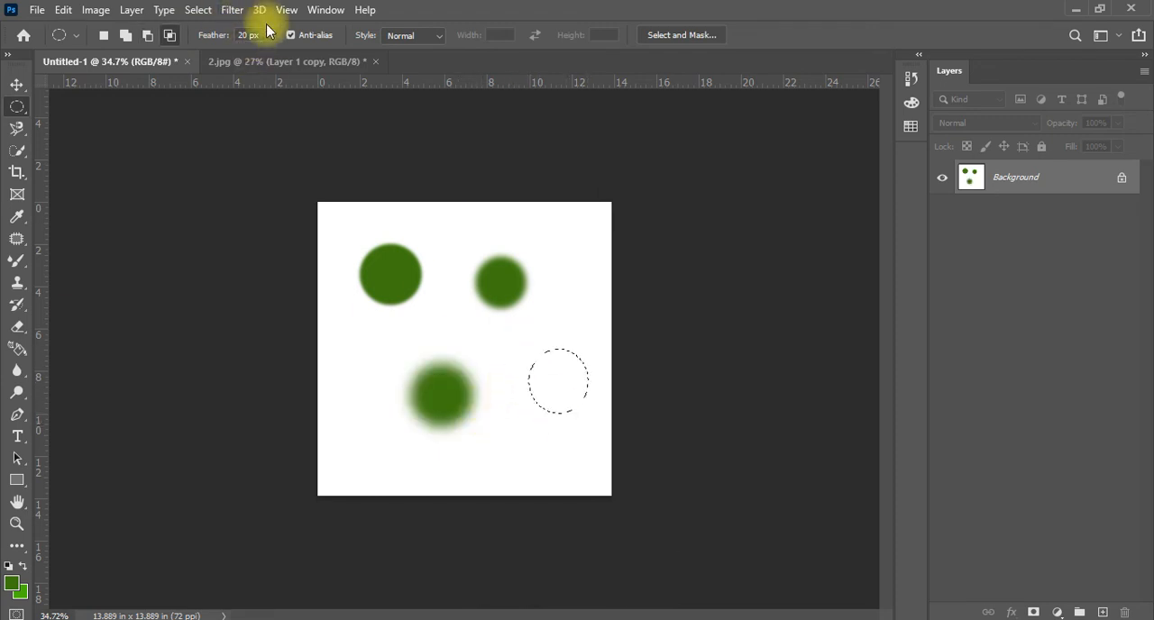
{"action": "key", "text": "ctrl+d"}
{"action": "left_click", "coordinate": [246, 34]}
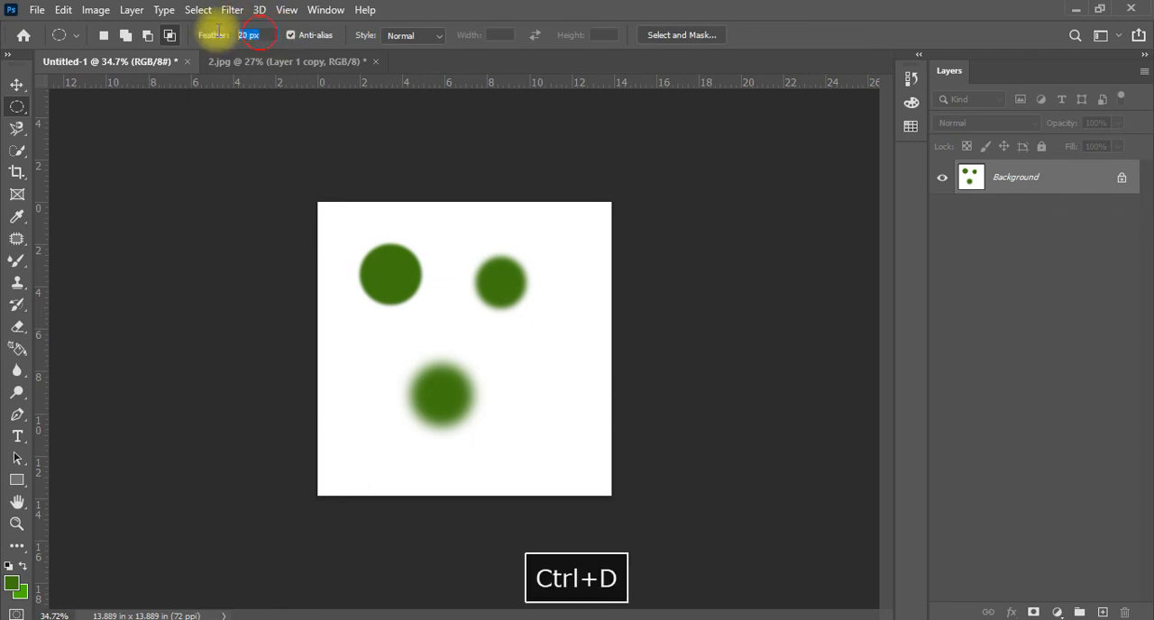
{"action": "type", "text": "80"}
{"action": "key", "text": "Return"}
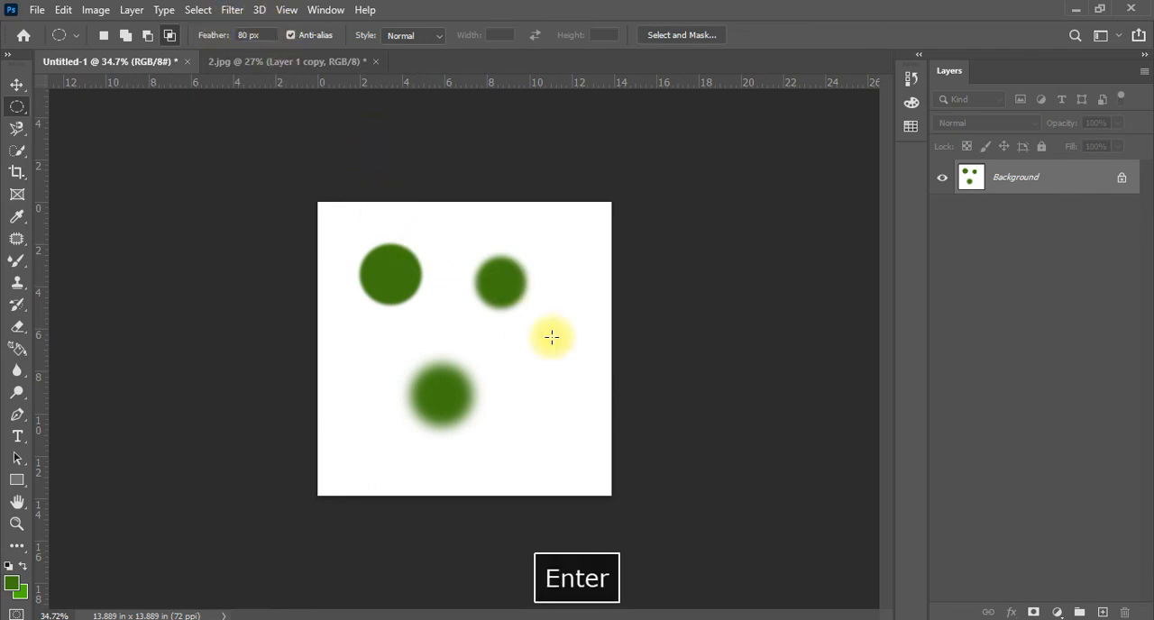
{"action": "left_click_drag", "start_coordinate": [518, 349], "coordinate": [587, 416]}
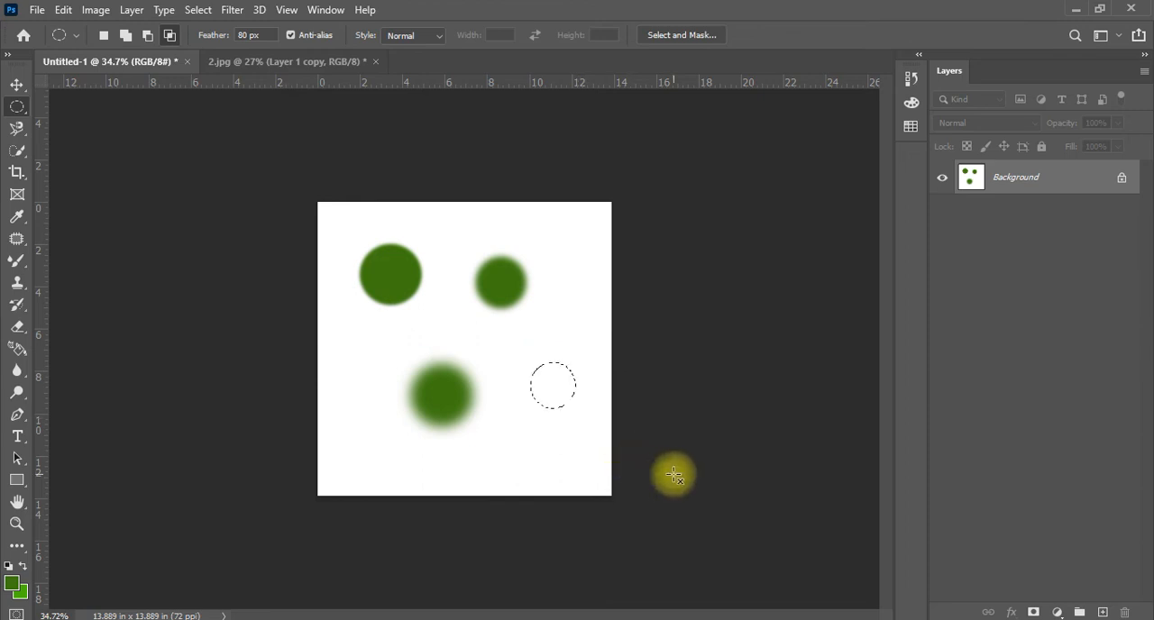
{"action": "key", "text": "alt+BackSpace"}
{"action": "key", "text": "ctrl+d"}
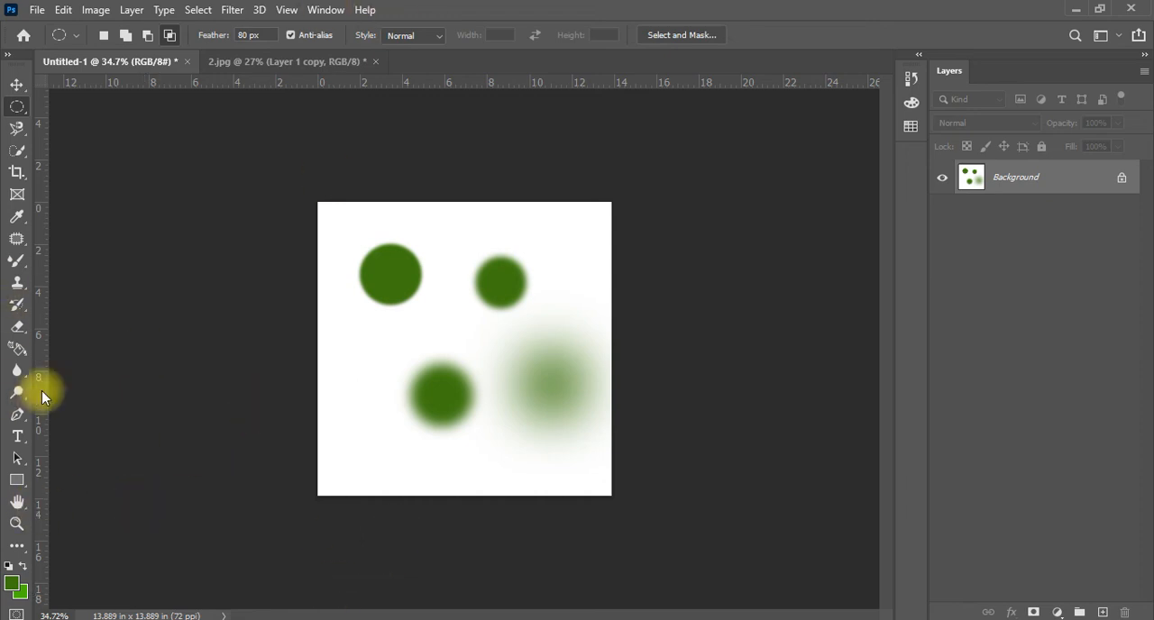
Shift the background artwork with the Move tool, converting the Background into a regular layer
{"action": "left_click", "coordinate": [16, 83]}
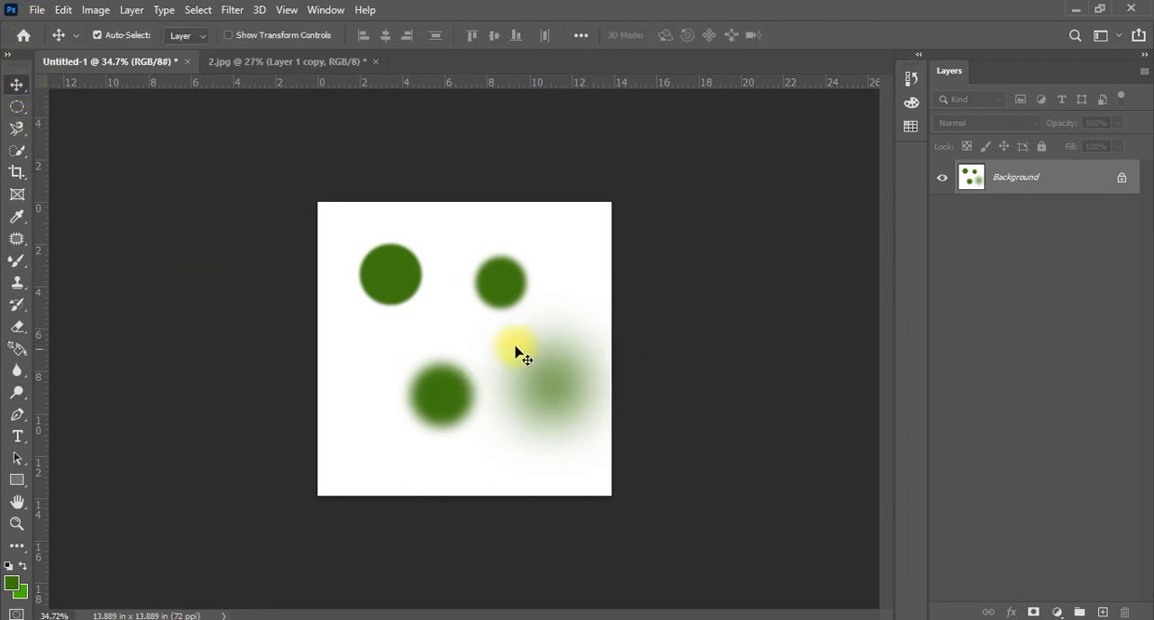
{"action": "mouse_move", "coordinate": [501, 289]}
{"action": "left_mouse_down"}
{"action": "mouse_move", "coordinate": [455, 358]}
{"action": "mouse_move", "coordinate": [523, 292]}
{"action": "mouse_move", "coordinate": [471, 405]}
{"action": "mouse_move", "coordinate": [500, 286]}
{"action": "left_mouse_up"}
{"action": "left_click", "coordinate": [553, 286]}
{"action": "key", "text": "Delete"}
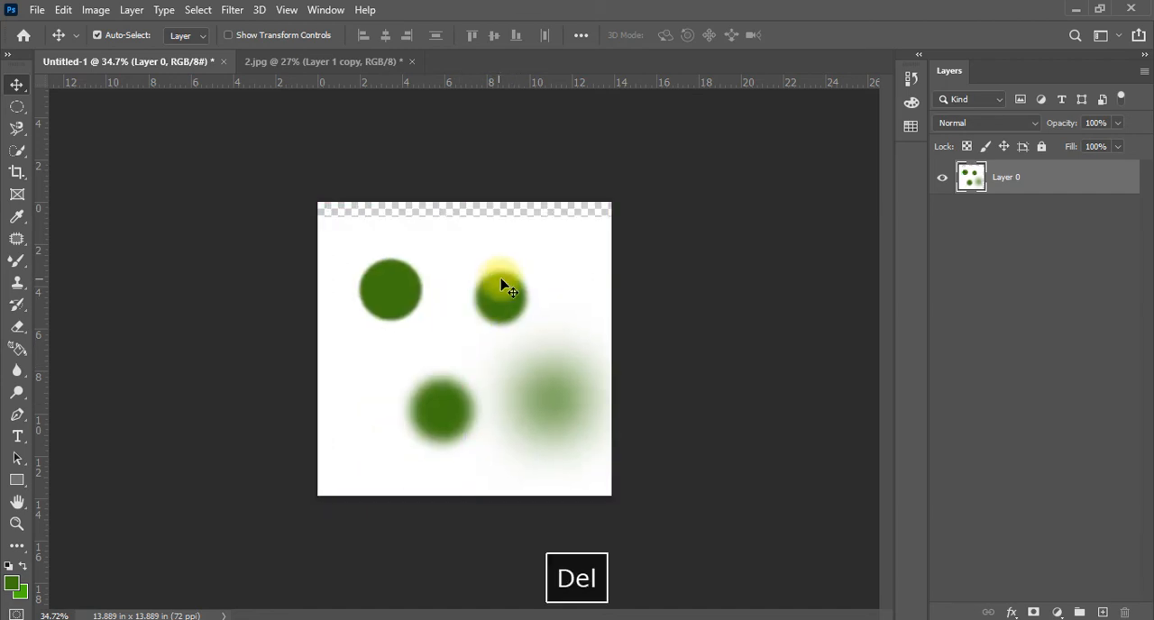
{"action": "left_click_drag", "start_coordinate": [490, 291], "coordinate": [498, 267]}
Add a new empty layer and delete the layer holding the four green circles
{"action": "left_click", "coordinate": [1103, 612]}
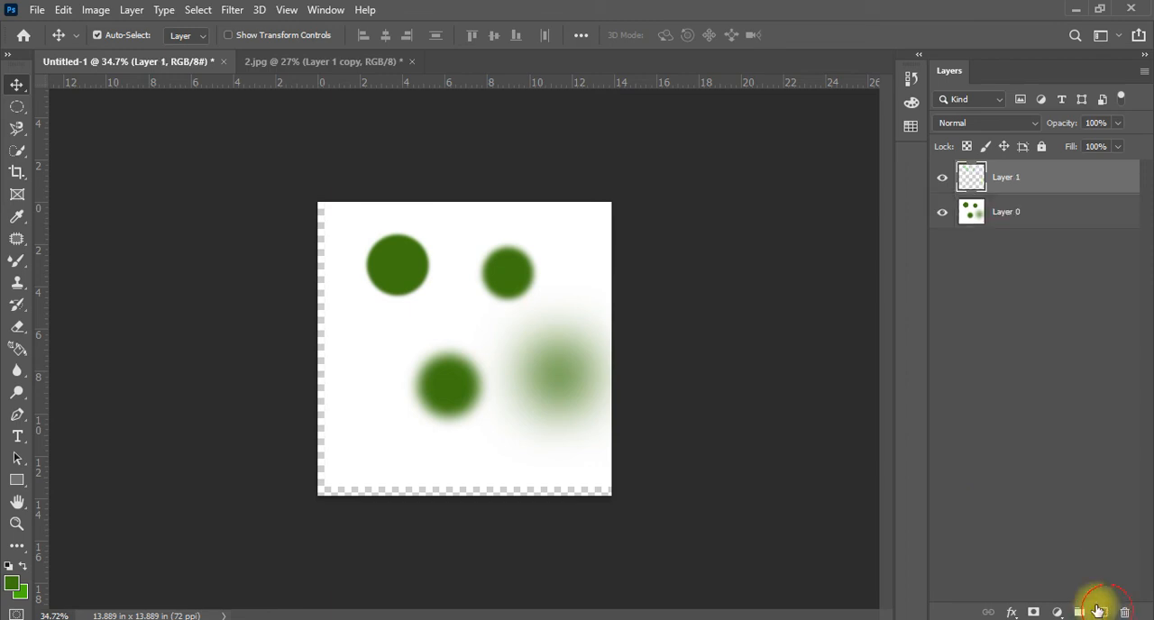
{"action": "left_click", "coordinate": [1078, 217]}
{"action": "key", "text": "Delete"}
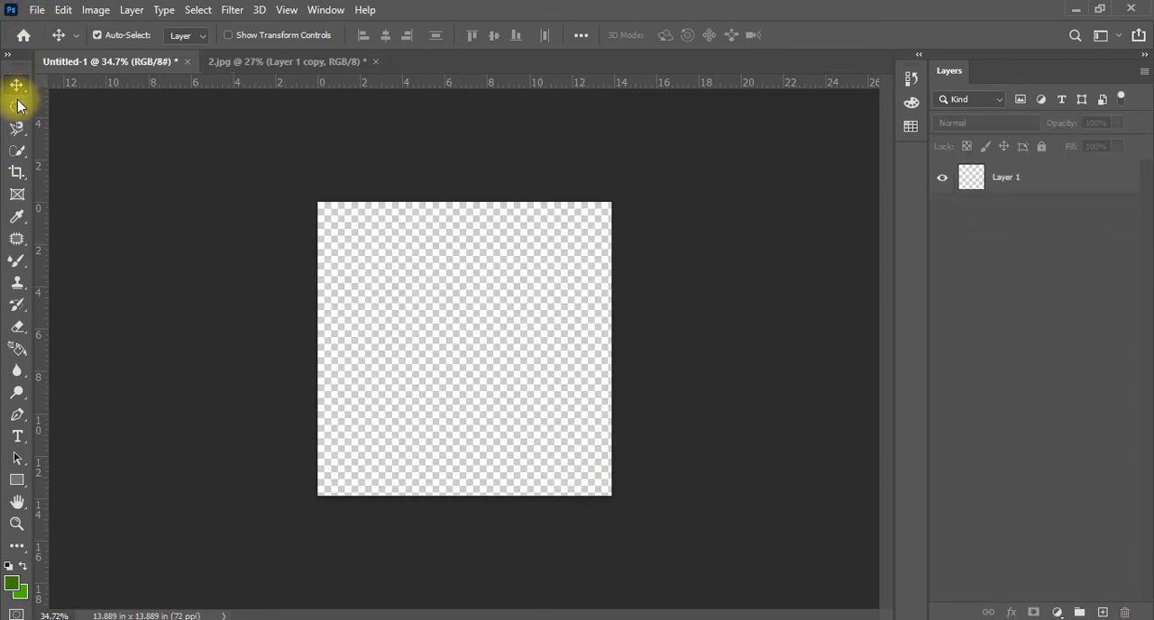
{"action": "left_click_drag", "start_coordinate": [17, 106], "coordinate": [183, 152]}
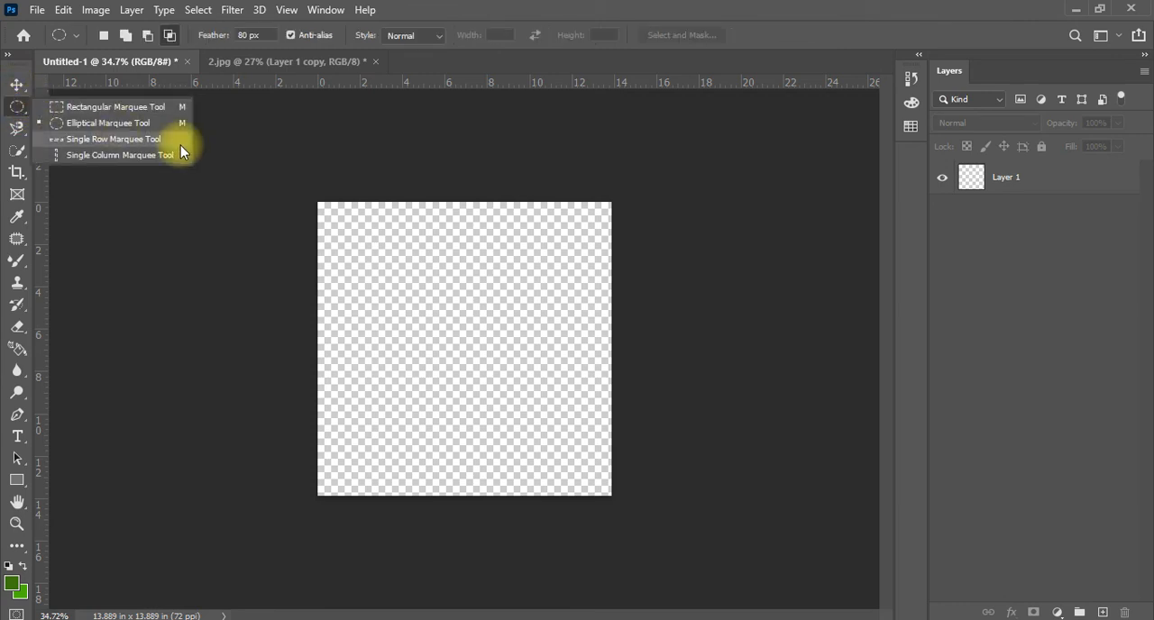
{"action": "left_click", "coordinate": [19, 85]}
{"action": "left_click", "coordinate": [21, 85]}
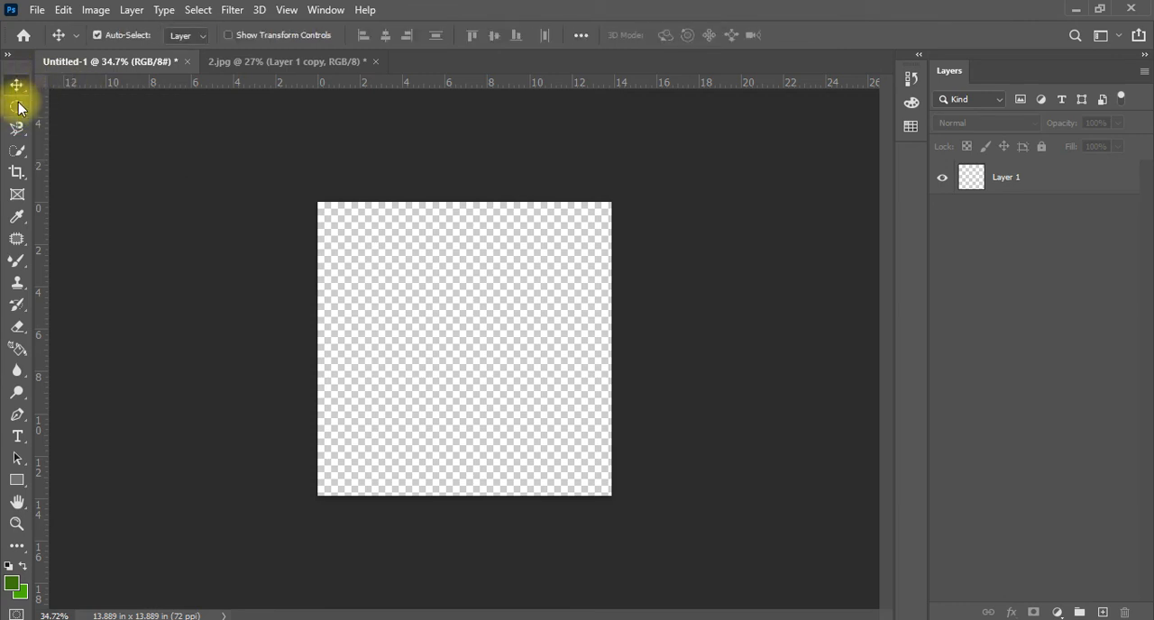
Select a one-pixel row about 1.3 in below the canvas's top edge with the Single Row Marquee tool
{"action": "left_click_drag", "start_coordinate": [17, 107], "coordinate": [17, 106]}
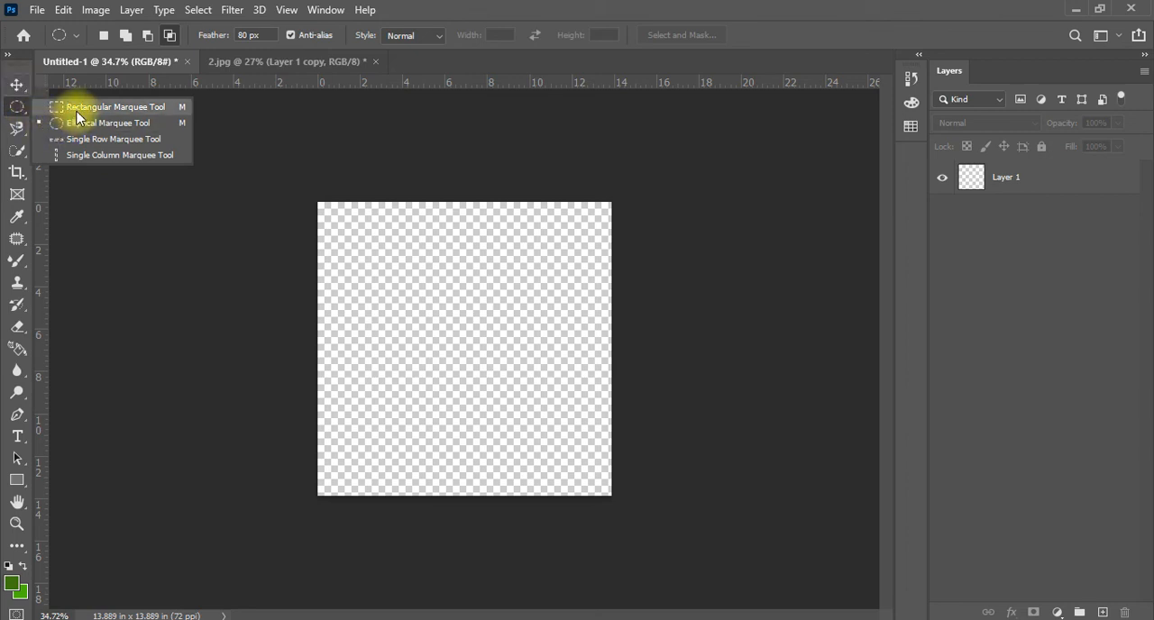
{"action": "left_click", "coordinate": [85, 140]}
{"action": "left_click_drag", "start_coordinate": [448, 379], "coordinate": [452, 238]}
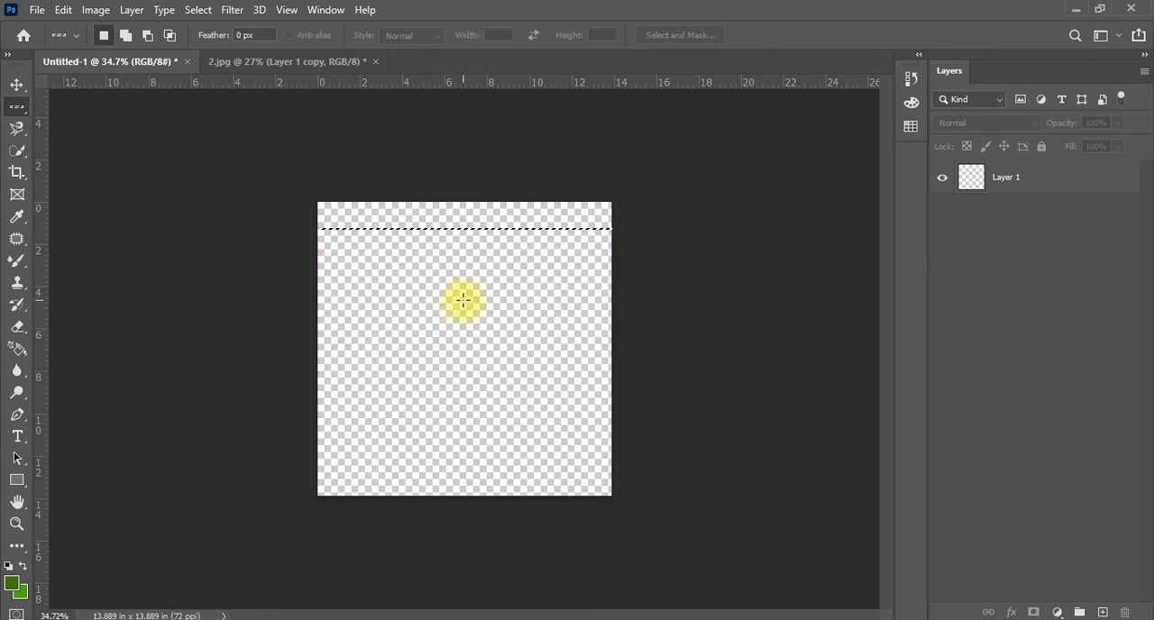
Clear the row selection, reset the default colors, and fill Layer 1 with the white background color
{"action": "left_click", "coordinate": [1032, 183]}
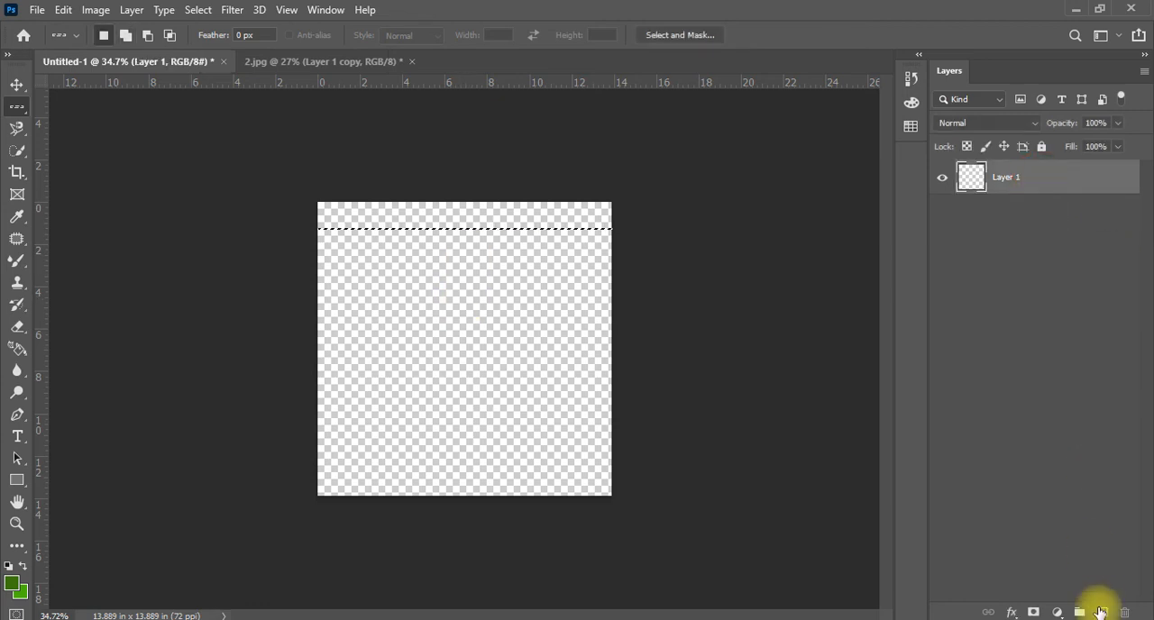
{"action": "key", "text": "ctrl+d"}
{"action": "key", "text": "d"}
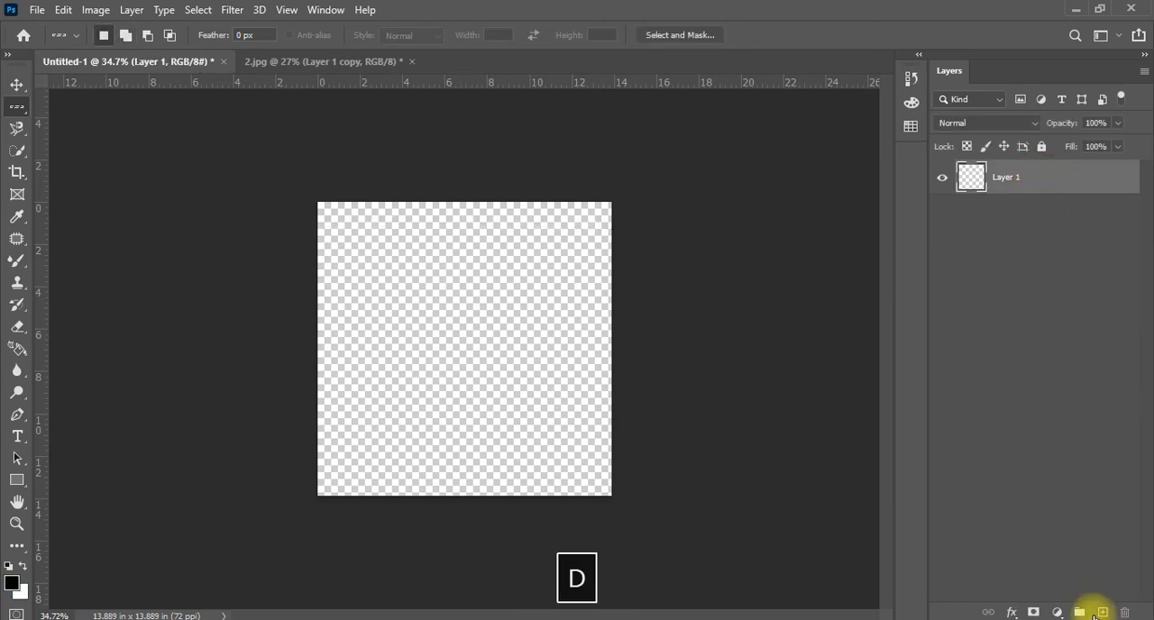
{"action": "key", "text": "ctrl+BackSpace"}
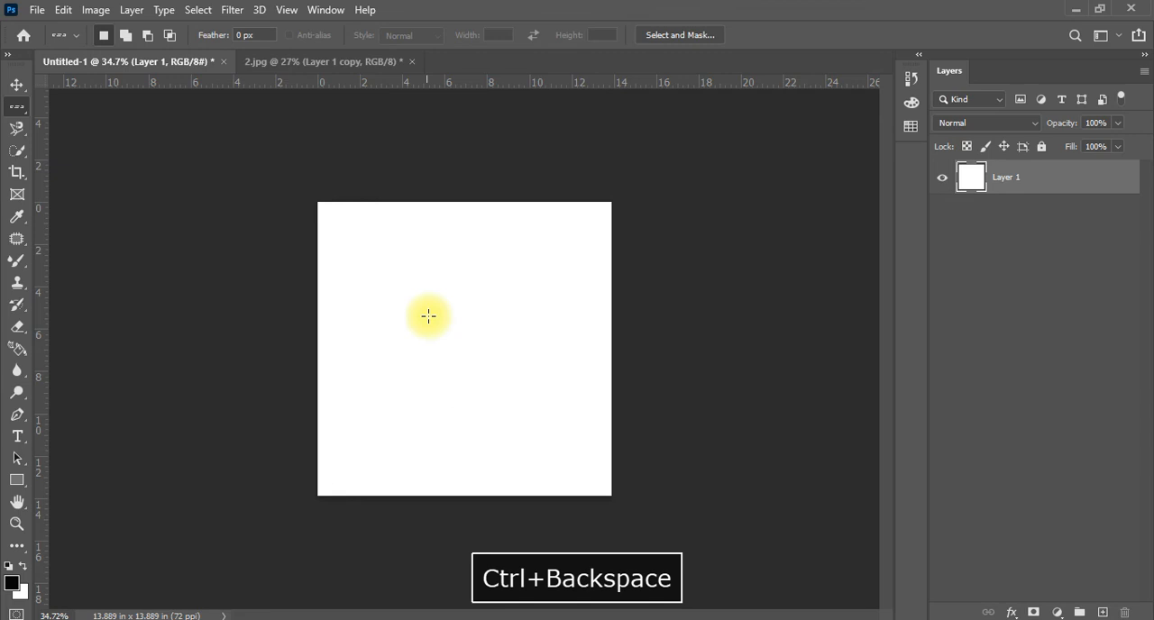
Select a one-pixel column about 2.2 in from the canvas's left edge with the Single Column Marquee tool
{"action": "left_click", "coordinate": [446, 247]}
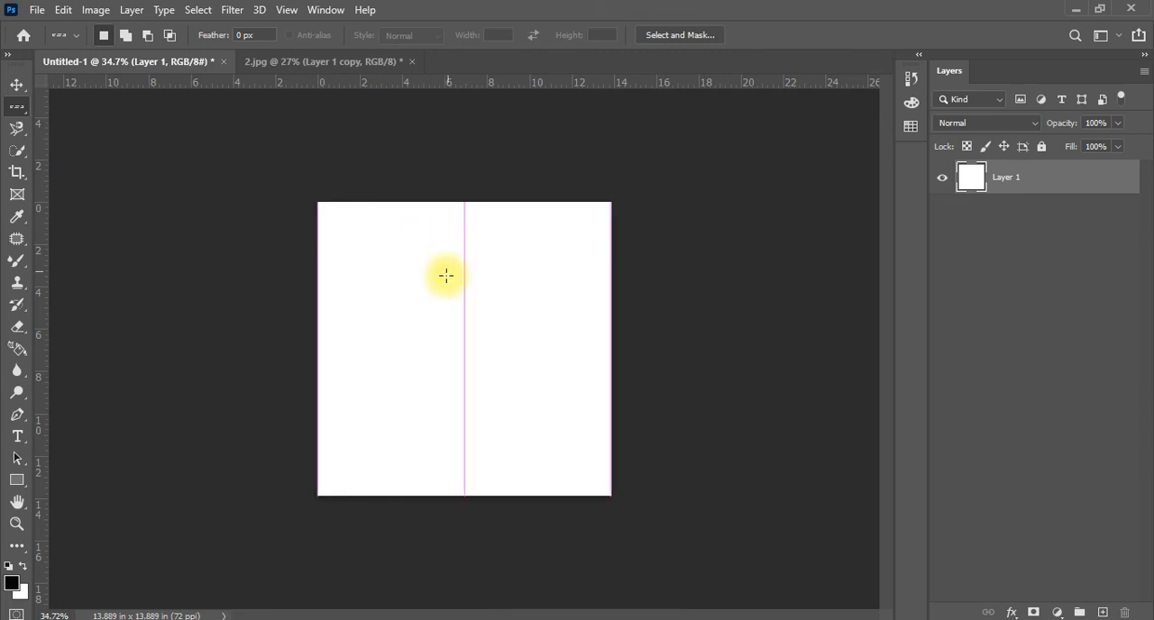
{"action": "right_click", "coordinate": [17, 107]}
{"action": "left_click", "coordinate": [72, 157]}
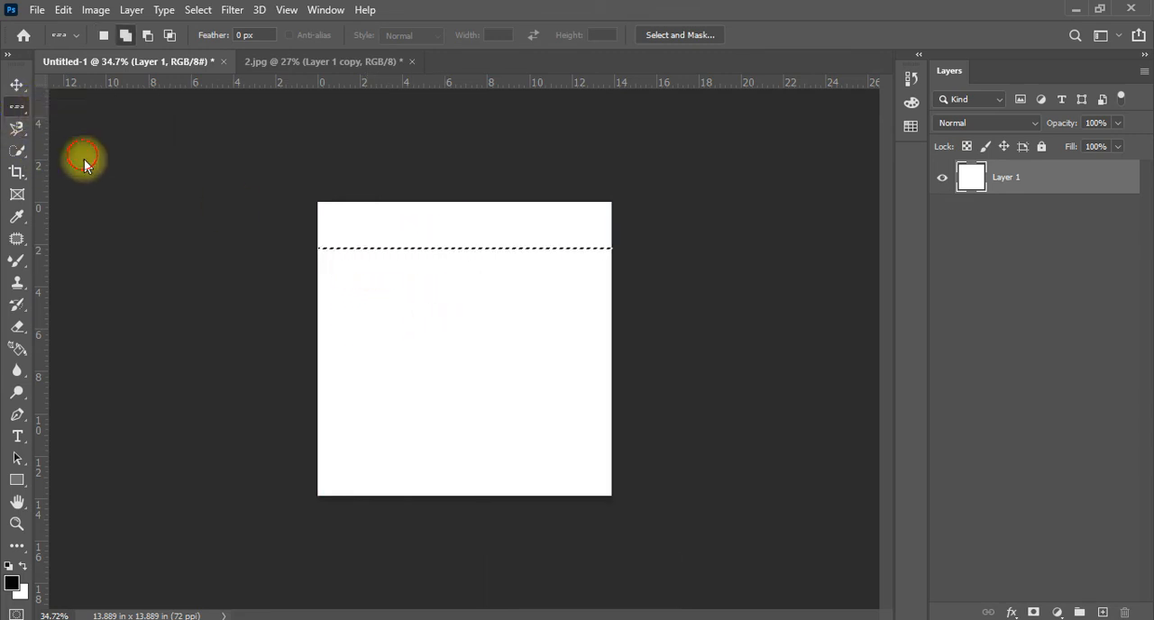
{"action": "left_click", "coordinate": [364, 273], "text": "shift"}
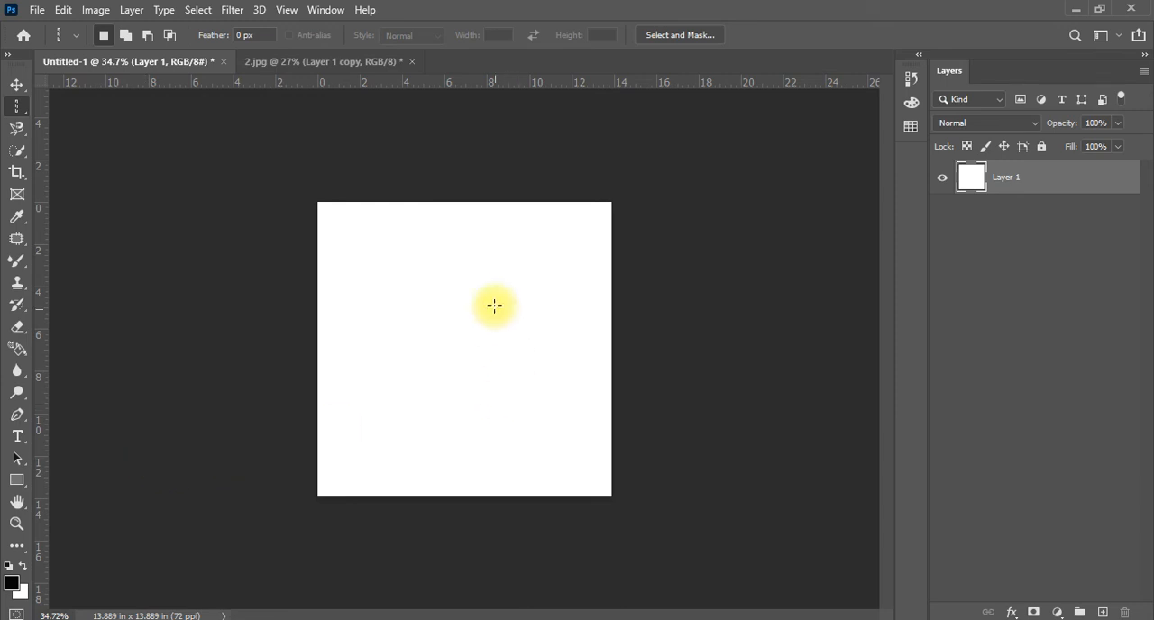
{"action": "left_click", "coordinate": [364, 280]}
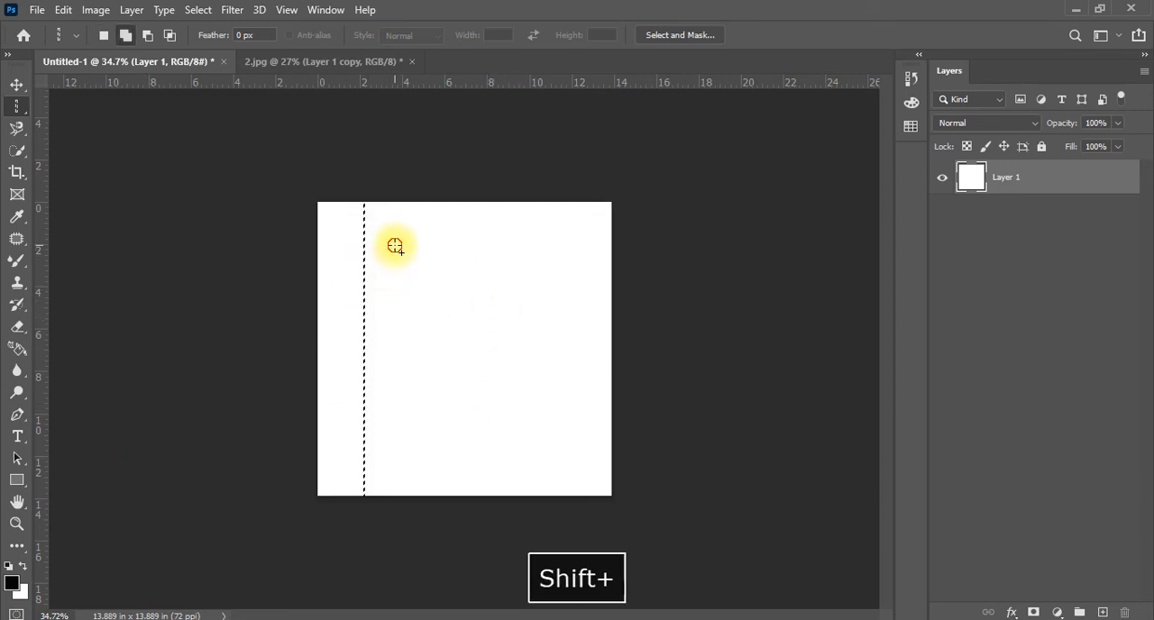
Add a one-pixel row about 2.5 in below the canvas's top edge to the column selection with the Single Row Marquee tool
{"action": "left_click", "coordinate": [397, 354], "text": "shift"}
{"action": "key", "text": "ctrl+z"}
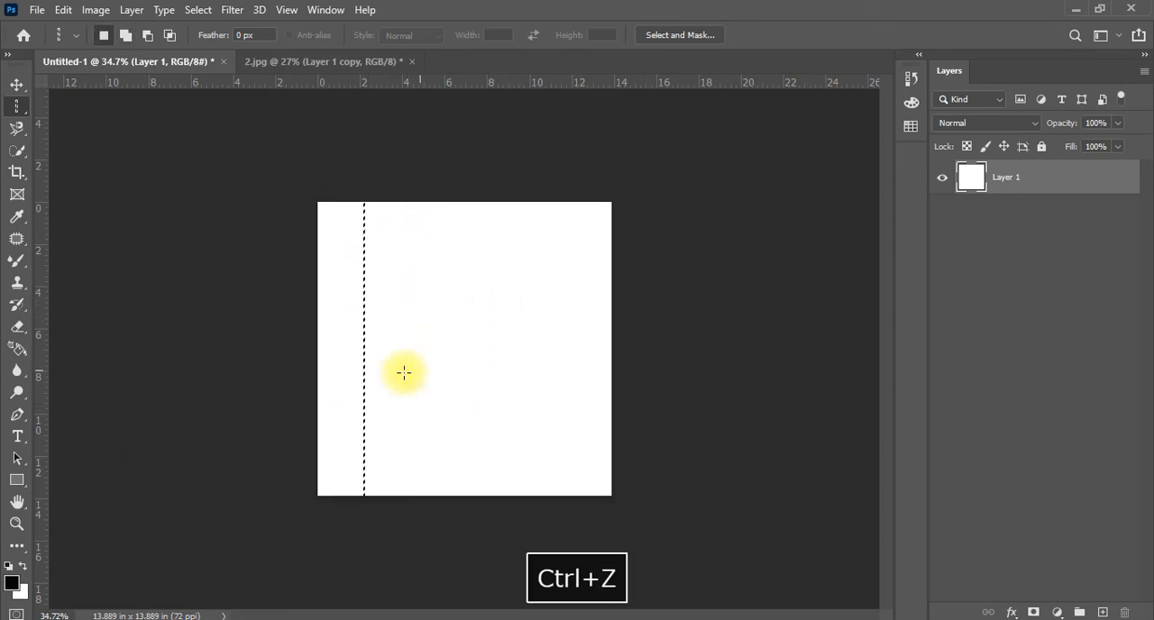
{"action": "right_click", "coordinate": [16, 106]}
{"action": "left_click", "coordinate": [90, 154]}
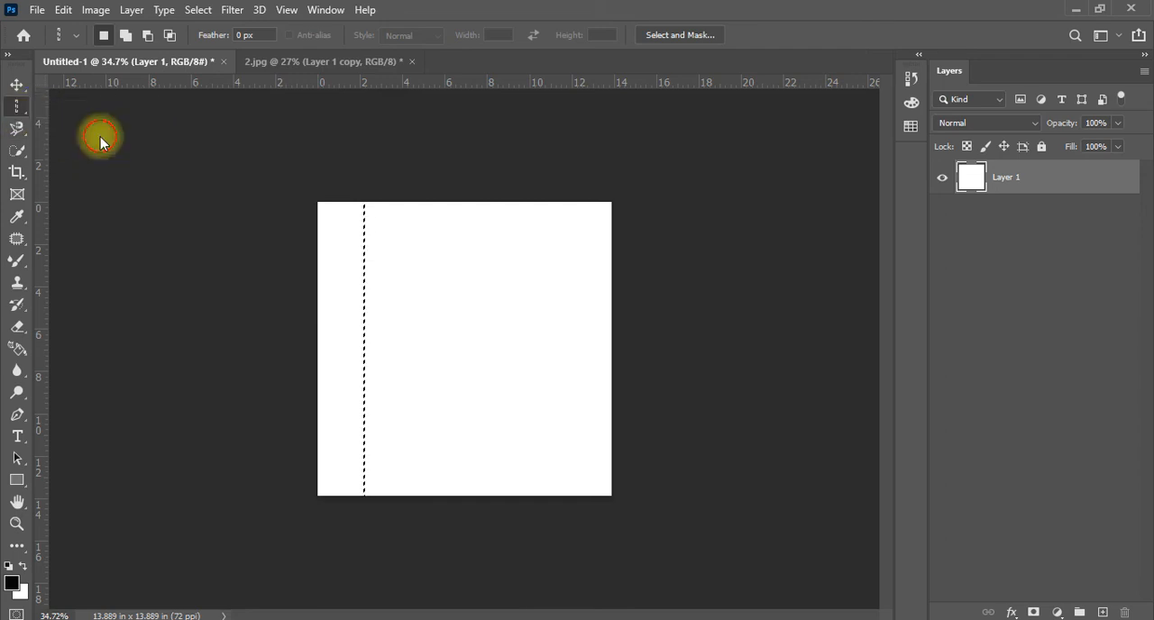
{"action": "left_click", "coordinate": [444, 255], "text": "shift"}
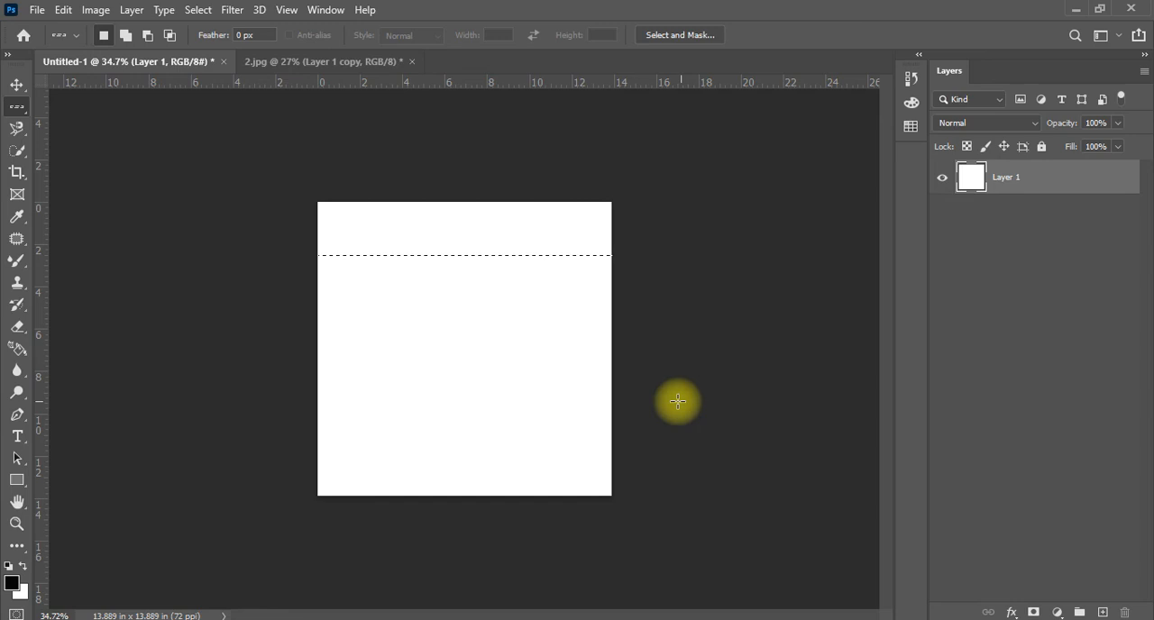
Set the foreground color to red f50000, fill the selected row and column with it, and deselect
{"action": "left_click", "coordinate": [12, 584]}
{"action": "left_click", "coordinate": [688, 194]}
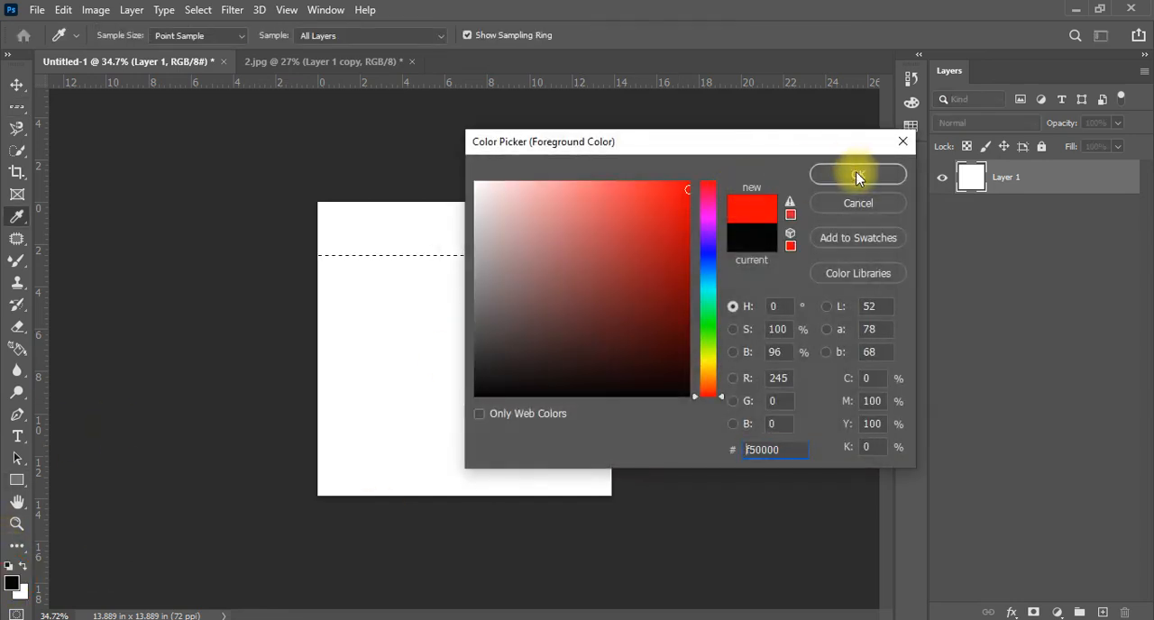
{"action": "left_click", "coordinate": [858, 174]}
{"action": "key", "text": "alt+BackSpace"}
{"action": "key", "text": "ctrl+d"}
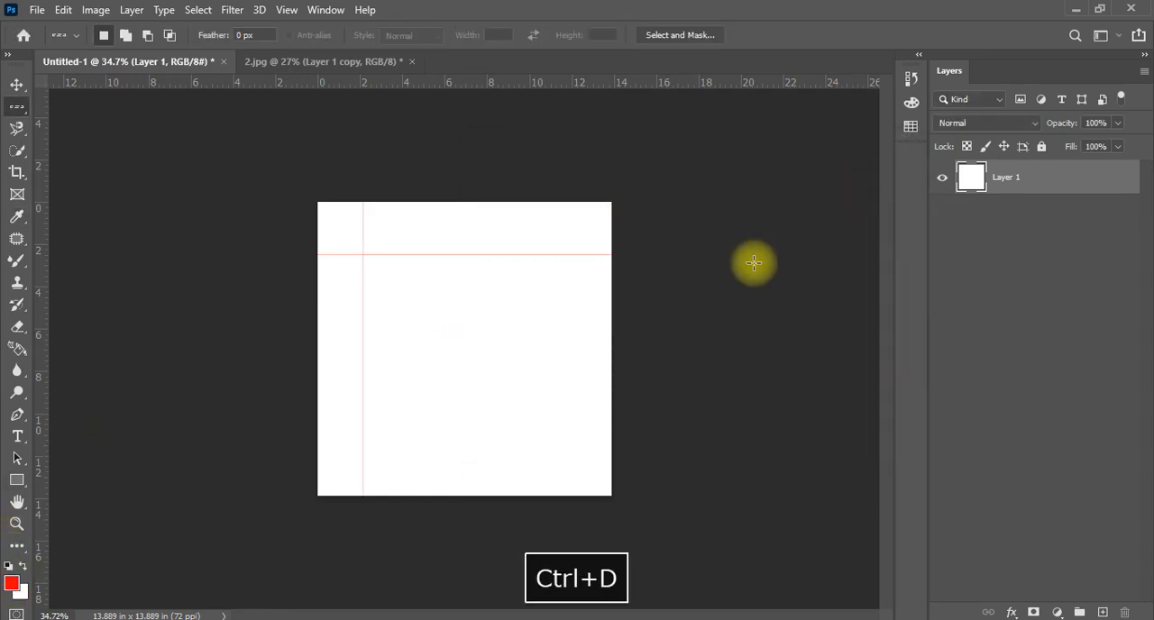
Select twelve one-pixel rows about 0.9 in apart, from just below the red horizontal line down to the canvas's lower edge
{"action": "scroll", "coordinate": [410, 415], "scroll_direction": "up", "scroll_amount": 2}
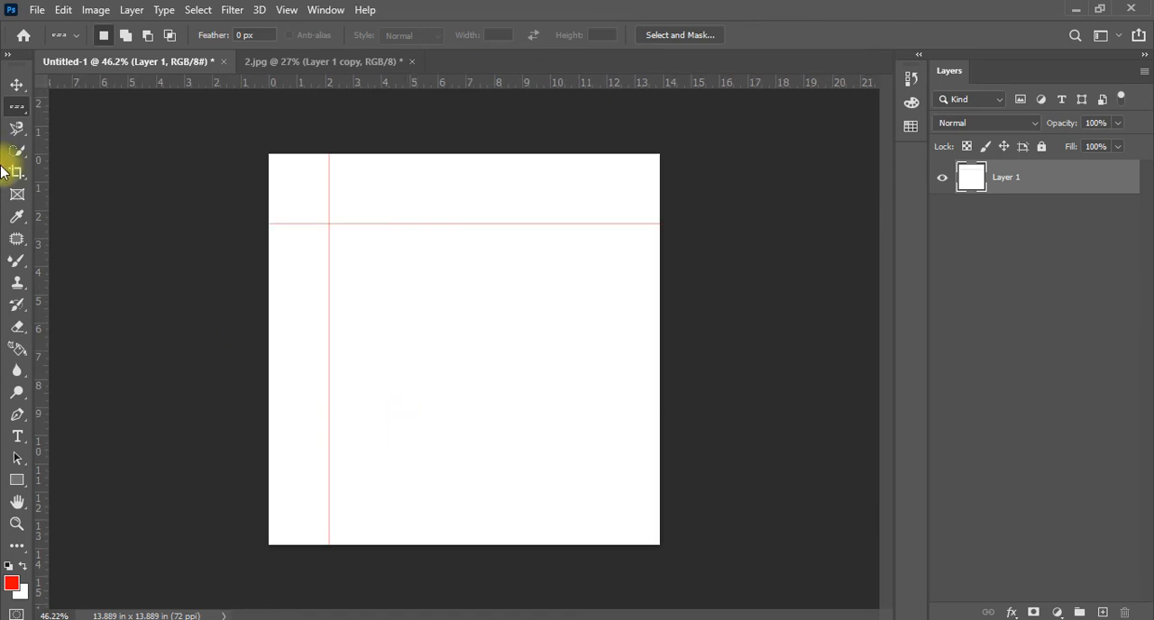
{"action": "left_click", "coordinate": [404, 247]}
{"action": "left_click", "coordinate": [412, 273], "text": "shift"}
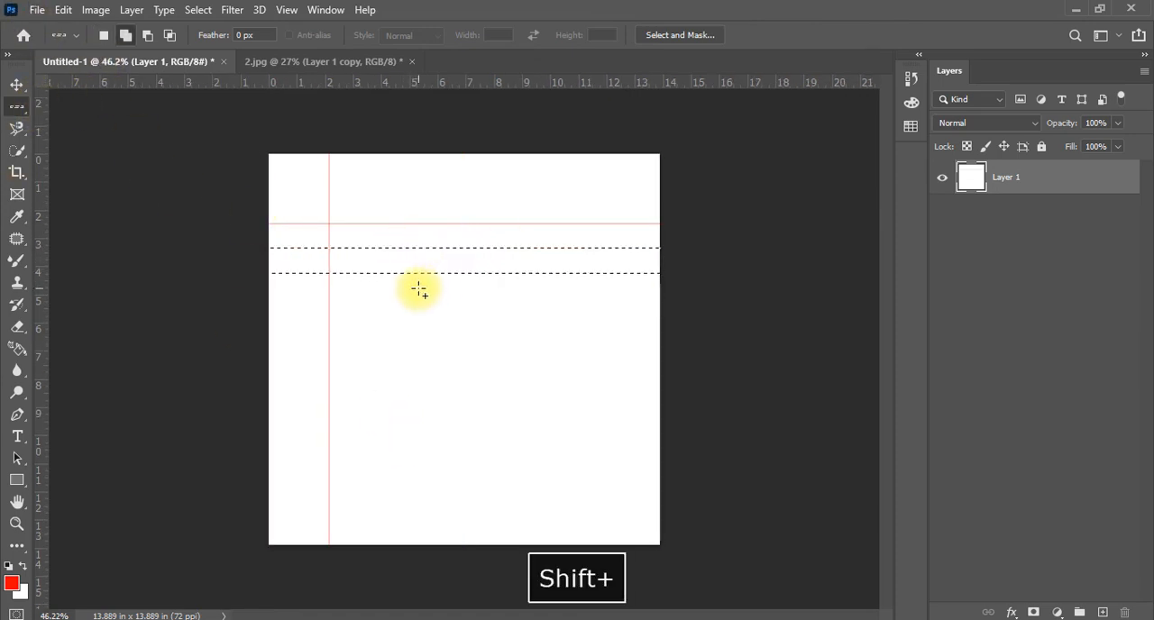
{"action": "left_click", "coordinate": [419, 298], "text": "shift"}
{"action": "left_click", "coordinate": [421, 322], "text": "shift"}
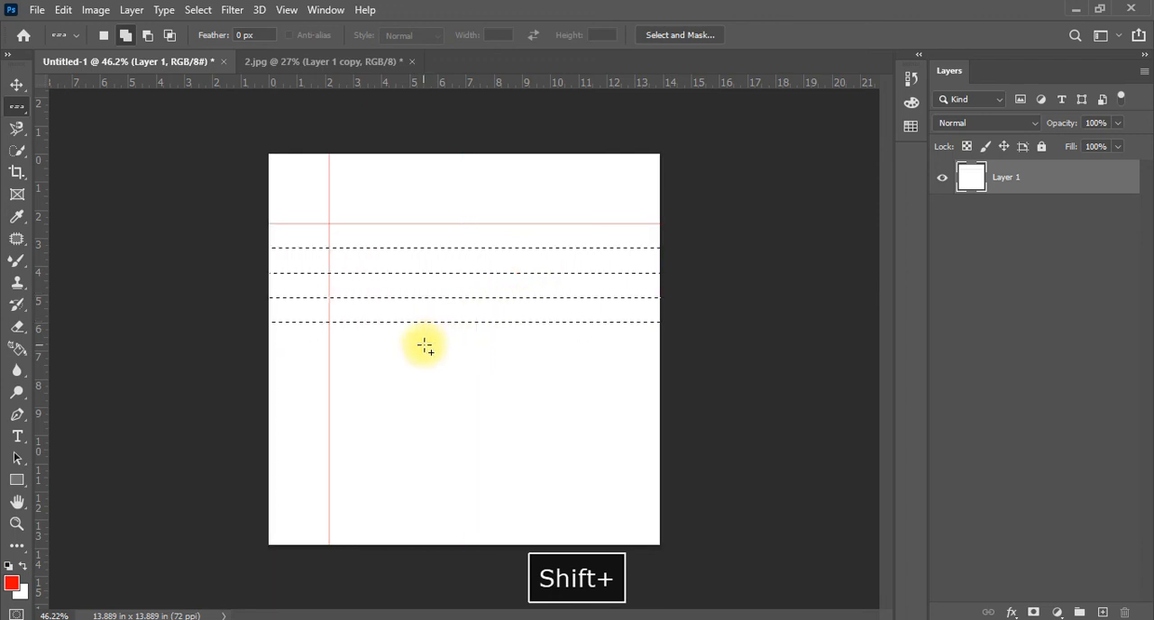
{"action": "left_click", "coordinate": [424, 345], "text": "shift"}
{"action": "left_click", "coordinate": [409, 368], "text": "shift"}
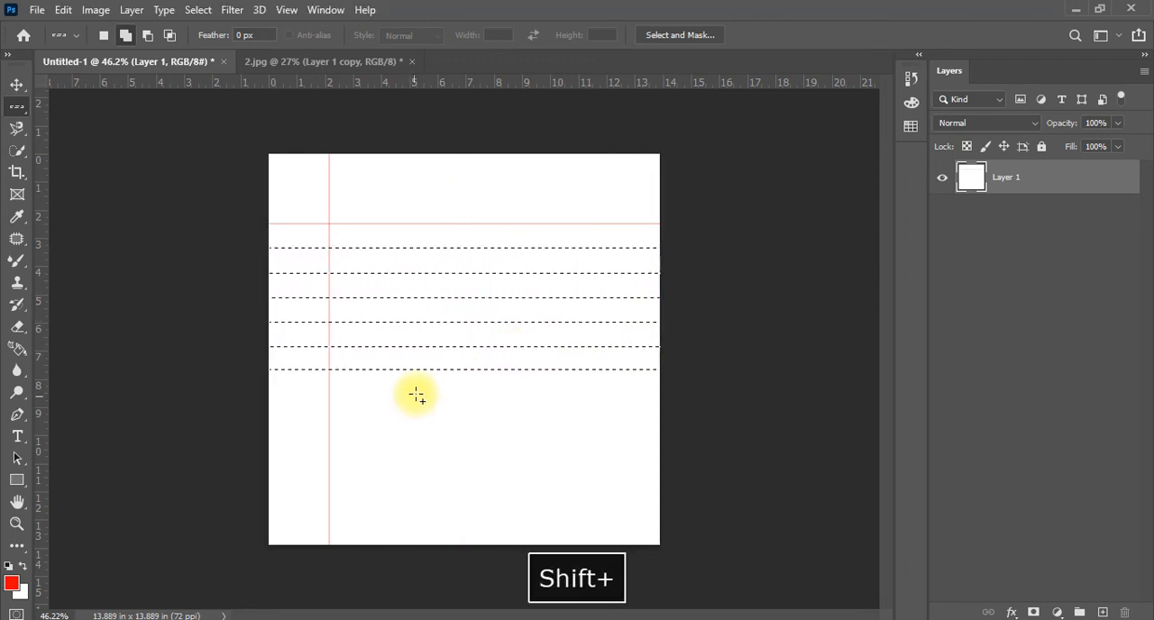
{"action": "left_click", "coordinate": [417, 394], "text": "shift"}
{"action": "left_click", "coordinate": [418, 422], "text": "shift"}
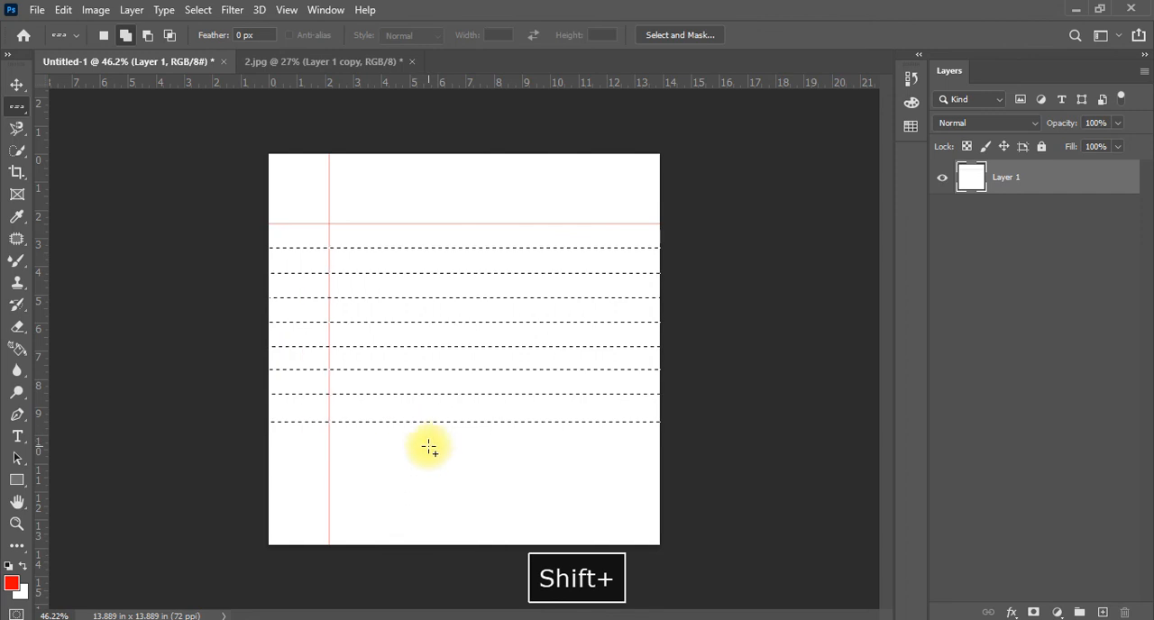
{"action": "left_click", "coordinate": [428, 448], "text": "shift"}
{"action": "left_click", "coordinate": [425, 472], "text": "shift"}
{"action": "left_click", "coordinate": [433, 496], "text": "shift"}
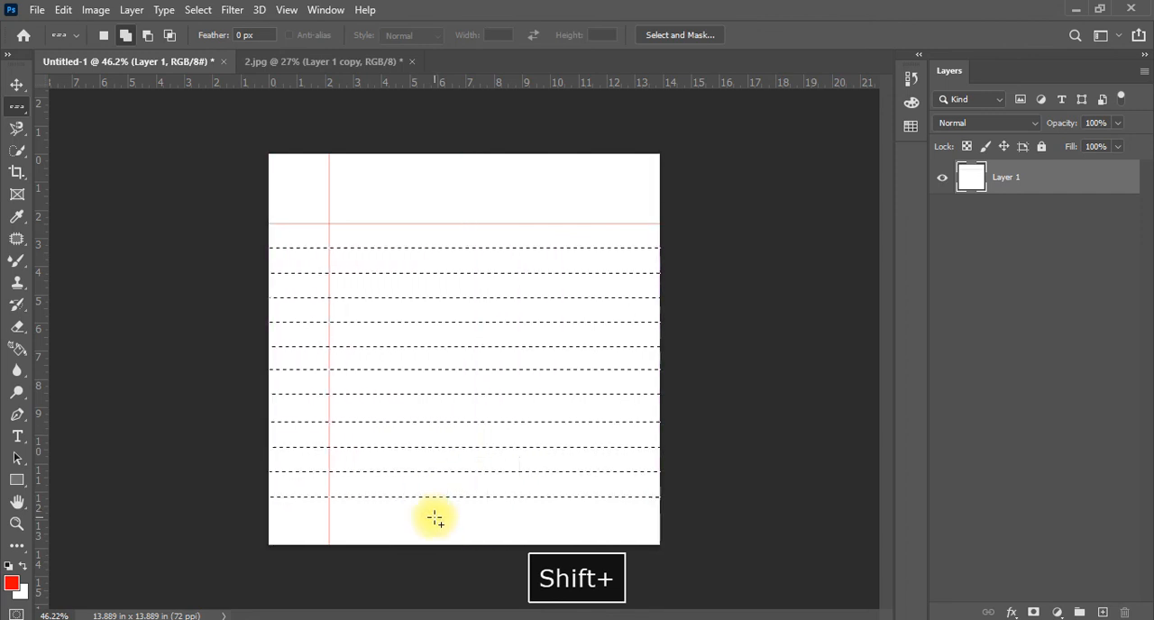
{"action": "left_click", "coordinate": [435, 523], "text": "shift"}
Set the foreground color to dark gray 242424, fill the selected rows with it, and deselect
{"action": "left_click", "coordinate": [10, 584]}
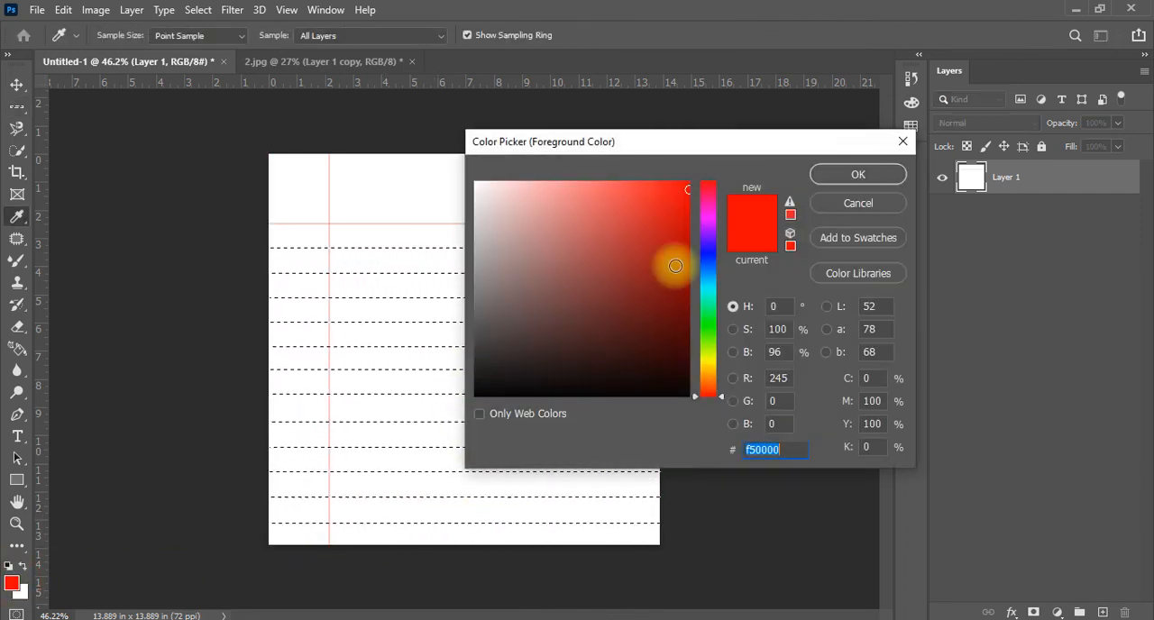
{"action": "left_click_drag", "start_coordinate": [617, 245], "coordinate": [449, 364]}
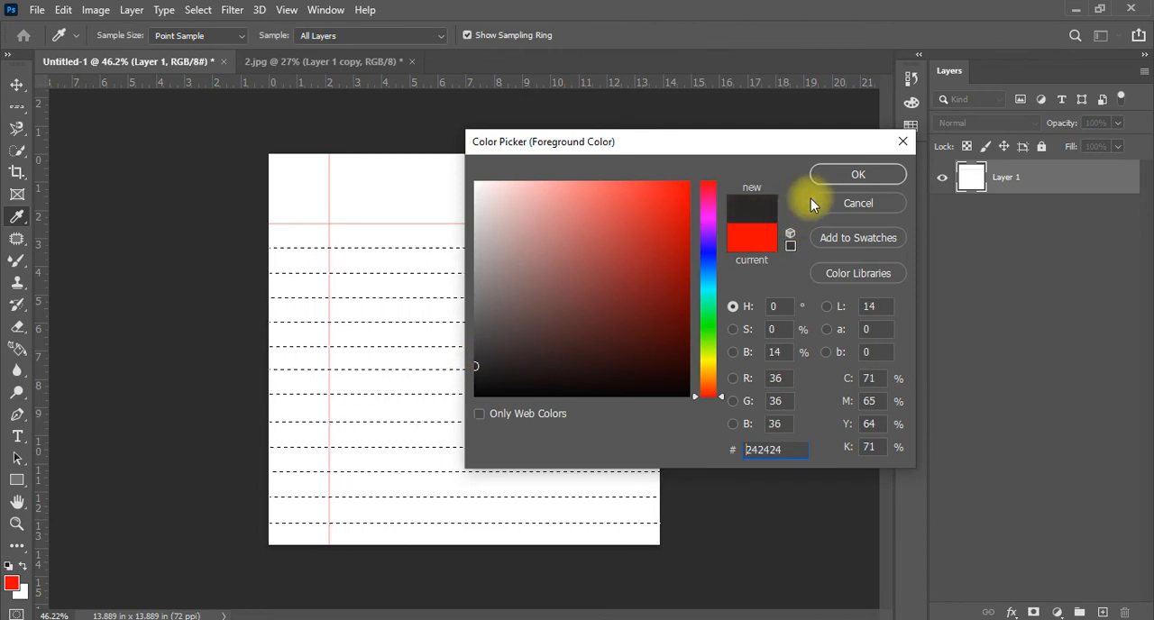
{"action": "left_click", "coordinate": [843, 174]}
{"action": "key", "text": "alt+BackSpace"}
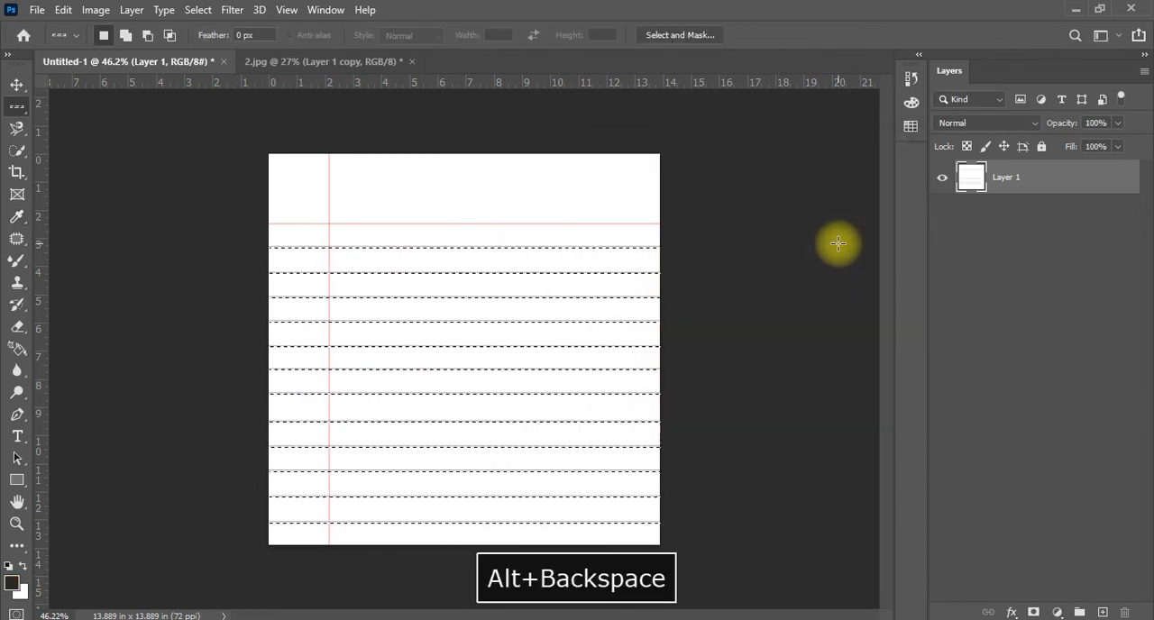
{"action": "key", "text": "ctrl+d"}
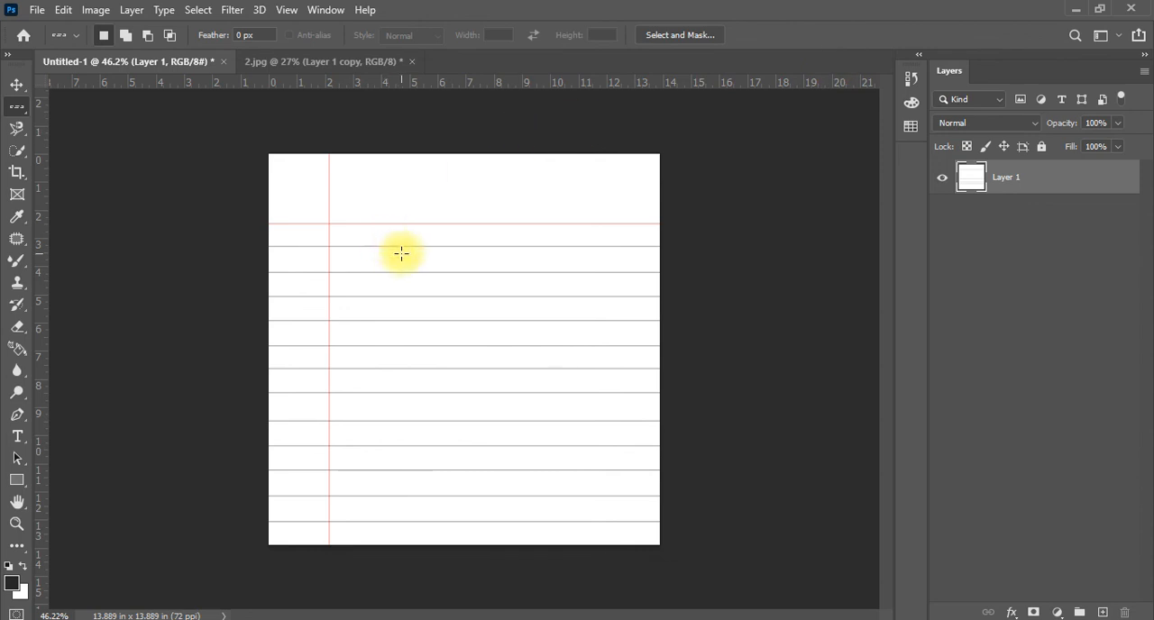
{"action": "scroll", "coordinate": [402, 250], "scroll_direction": "up", "scroll_amount": 5}
{"action": "scroll", "coordinate": [338, 200], "scroll_direction": "down", "scroll_amount": 5}
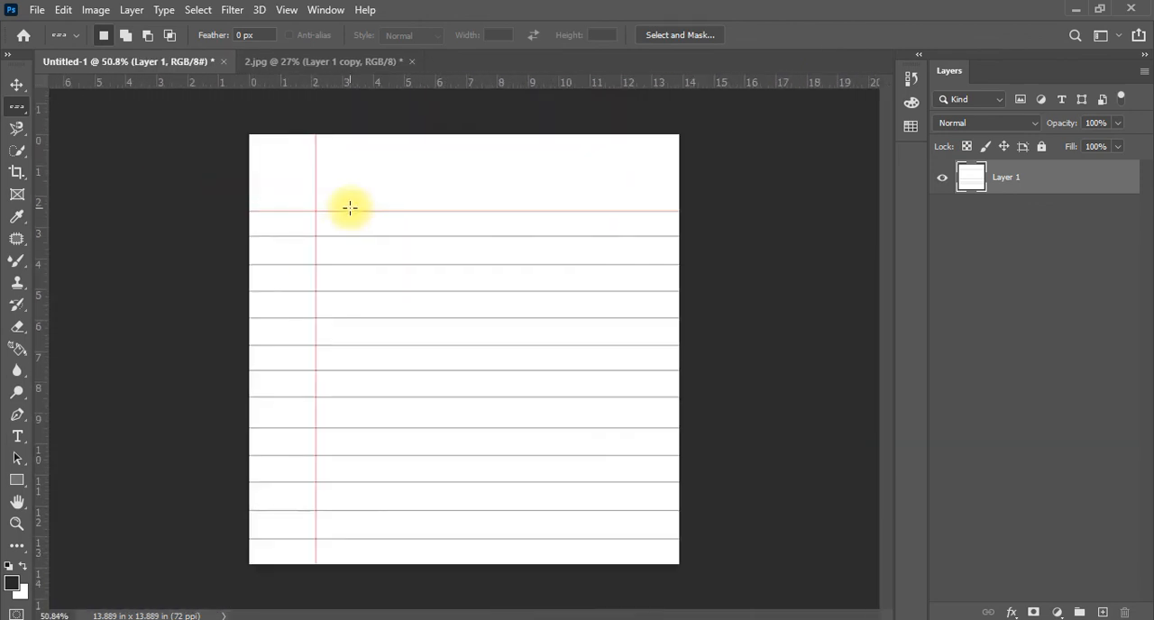
{"action": "scroll", "coordinate": [350, 209], "scroll_direction": "down", "scroll_amount": 2}
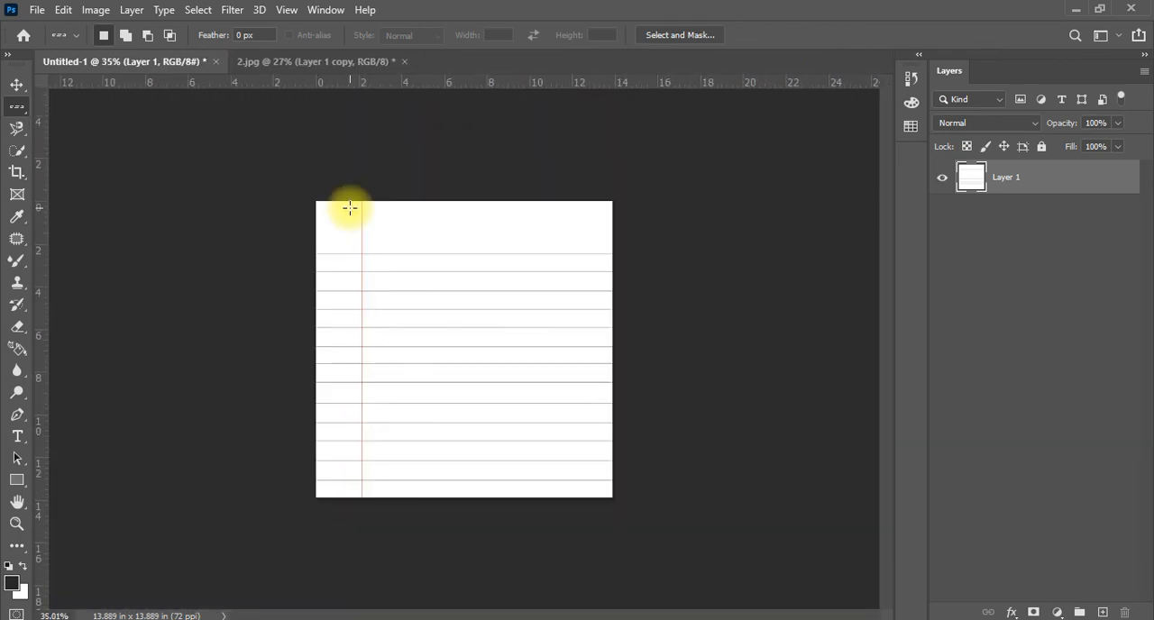
{"action": "scroll", "coordinate": [350, 209], "scroll_direction": "up", "scroll_amount": 1}
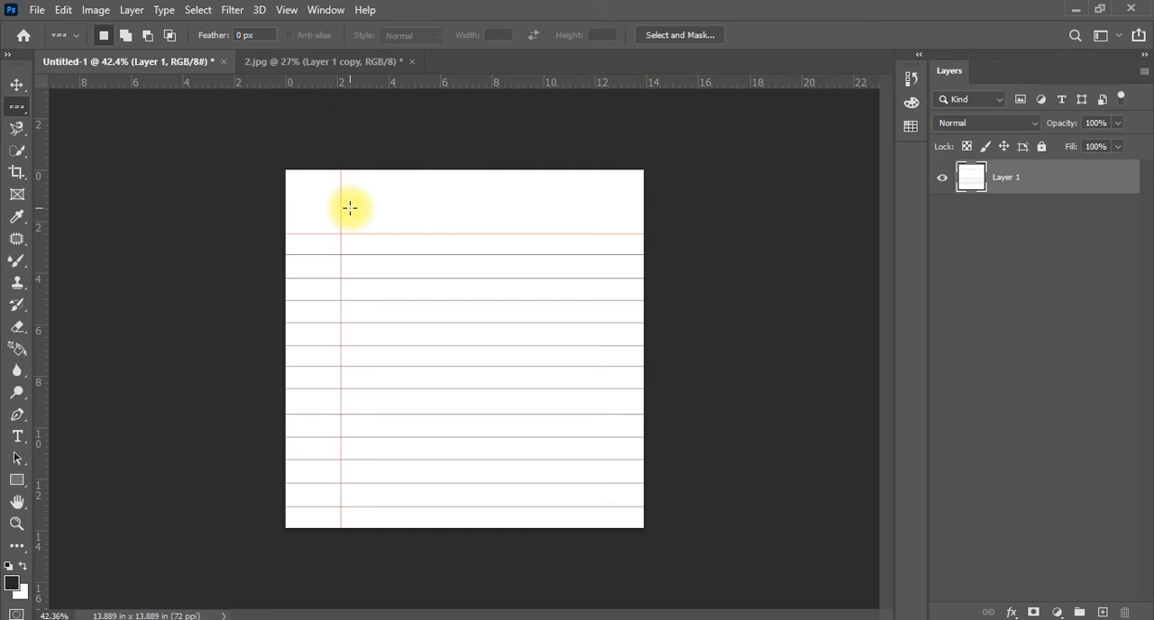
{"action": "scroll", "coordinate": [350, 208], "scroll_direction": "up", "scroll_amount": 3}
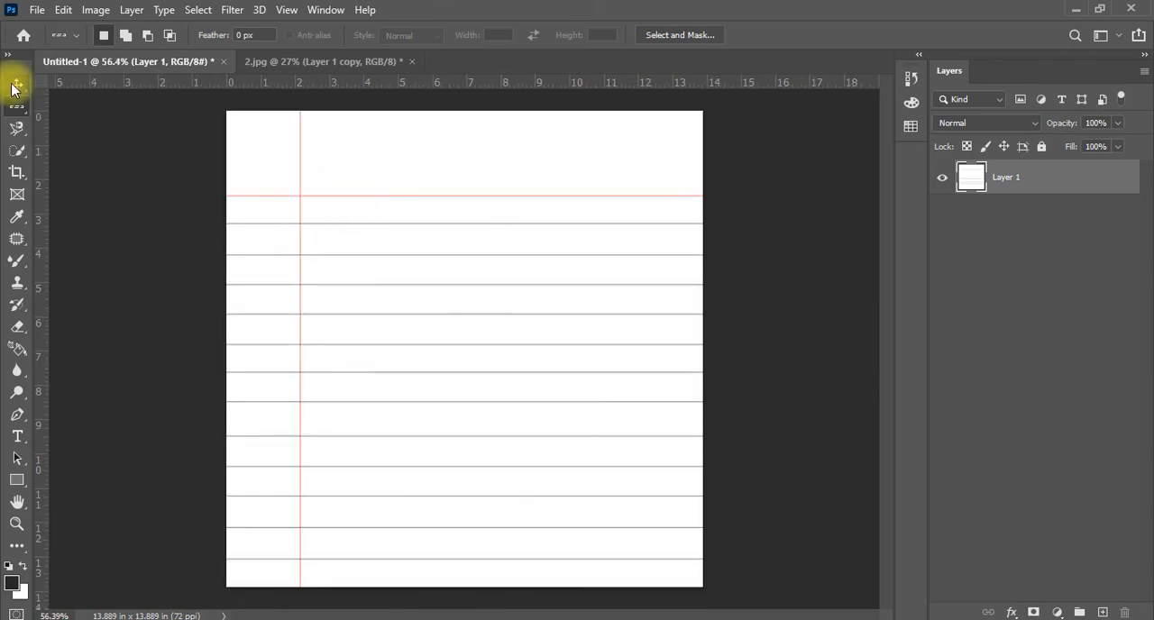
{"action": "left_click", "coordinate": [15, 86]}
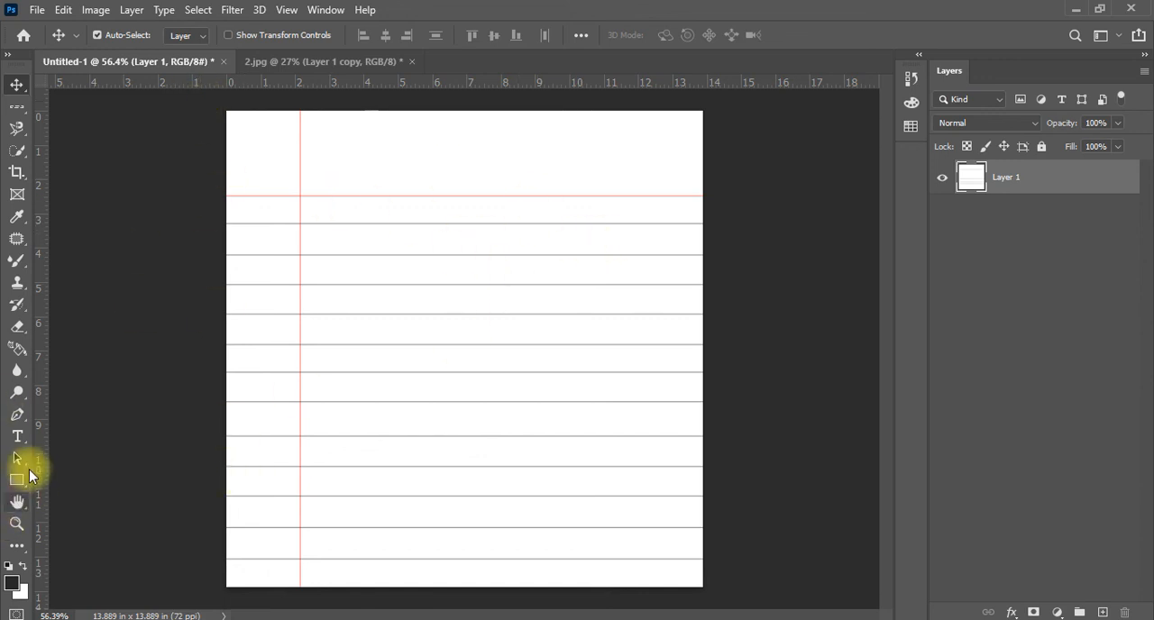
Add the two-line text "ARVIND STATIONARY" just below the red horizontal line, with one word per line
{"action": "left_click", "coordinate": [17, 437]}
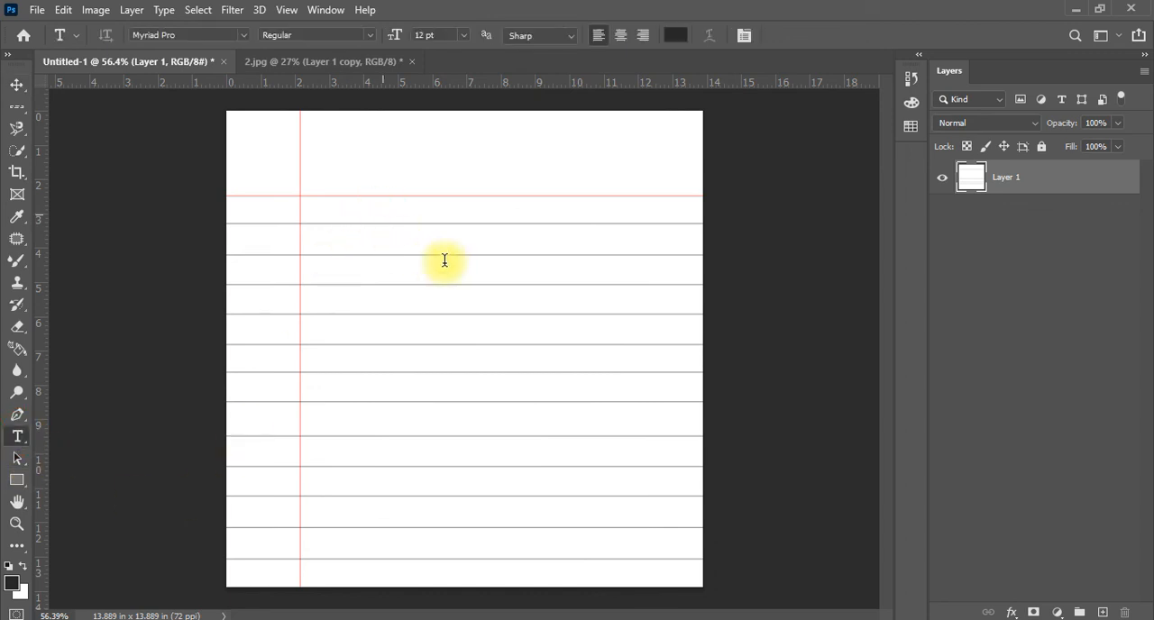
{"action": "left_click", "coordinate": [381, 215]}
{"action": "type", "text": "ARID"}
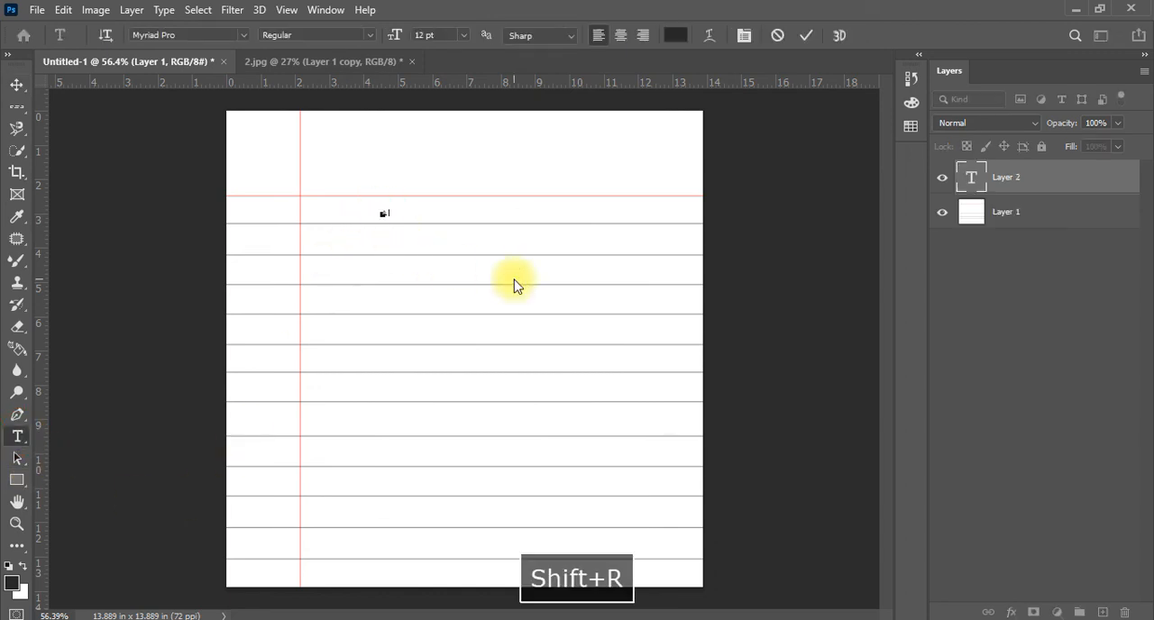
{"action": "key", "text": "Return"}
{"action": "type", "text": "PATIDARY"}
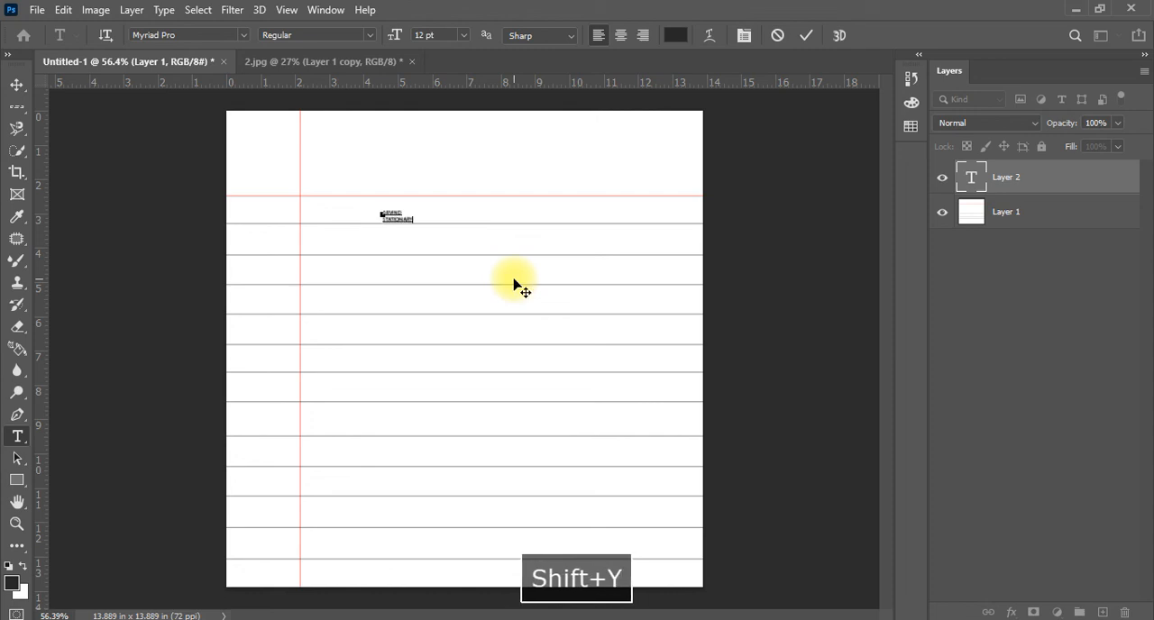
Center-align the whole text and set its font size to 36 pt
{"action": "key", "text": "ctrl+a"}
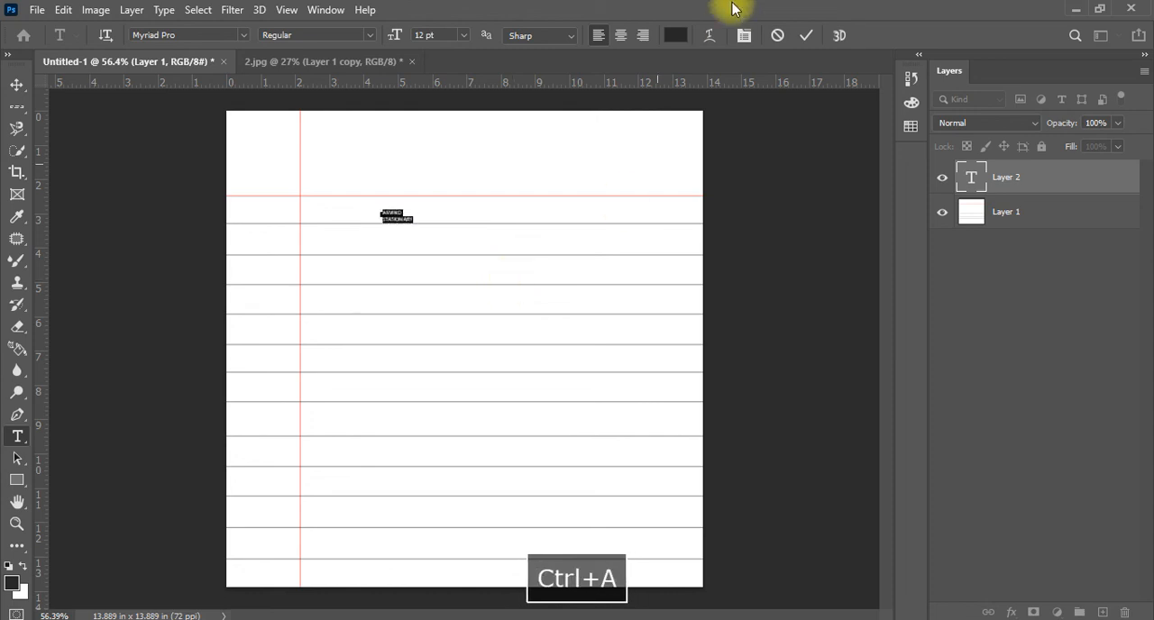
{"action": "left_click", "coordinate": [621, 35]}
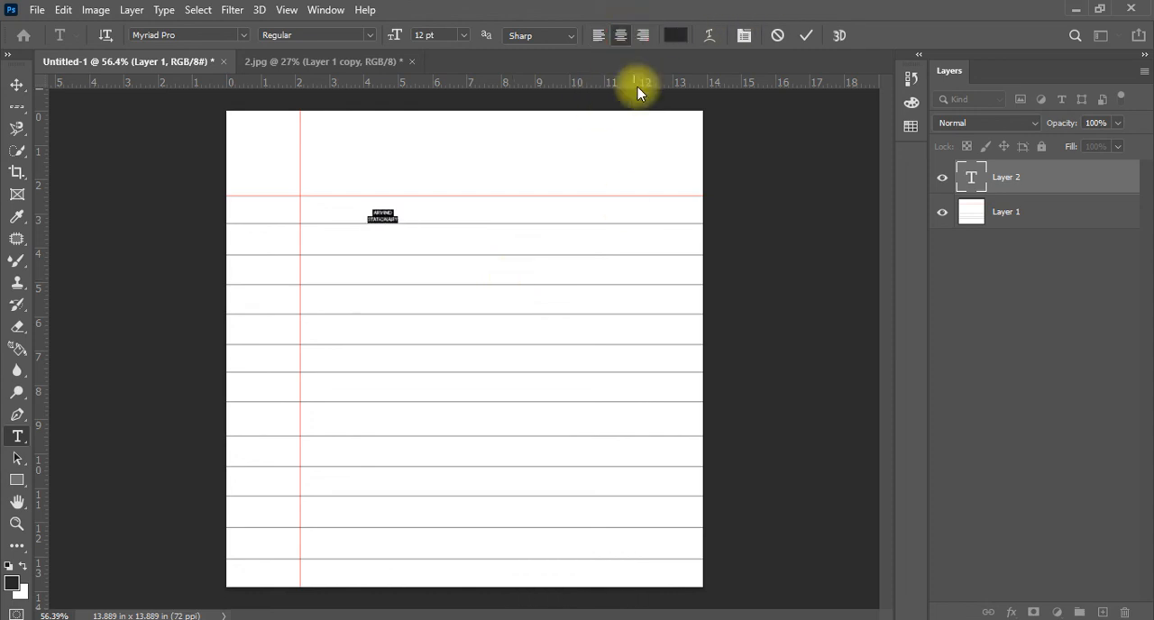
{"action": "left_click", "coordinate": [426, 37]}
{"action": "scroll", "coordinate": [426, 36], "scroll_direction": "up", "scroll_amount": 12}
{"action": "scroll", "coordinate": [426, 36], "scroll_direction": "up", "scroll_amount": 20}
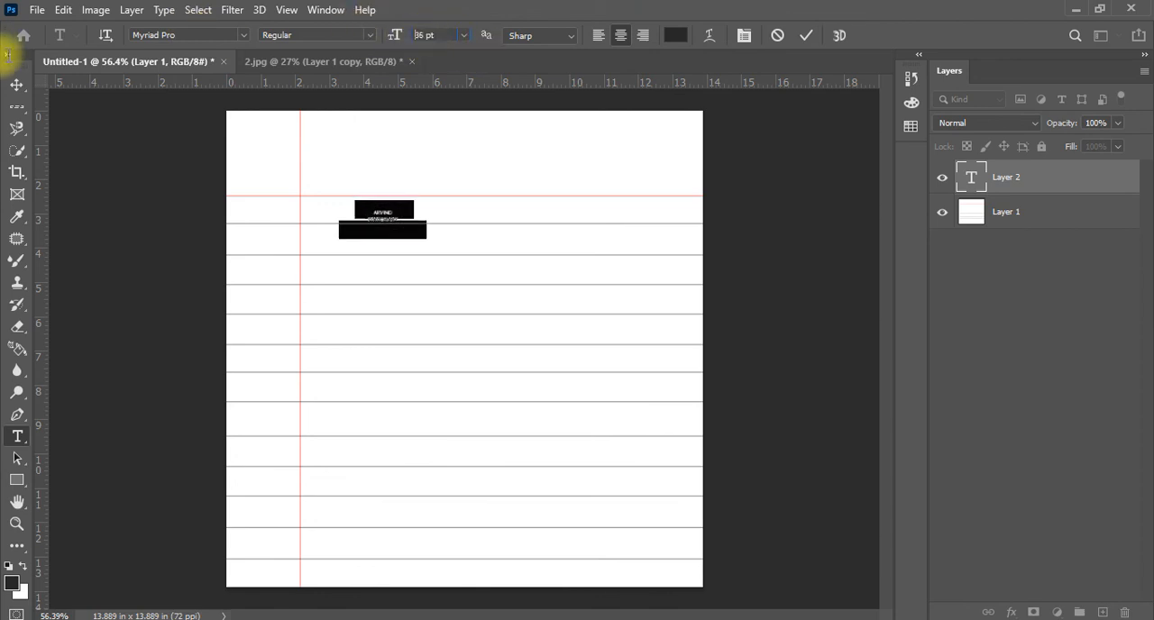
Move the ARVIND STATIONARY text to the page's upper-right area above the red line and set its layer opacity to 60%
{"action": "left_click", "coordinate": [18, 90]}
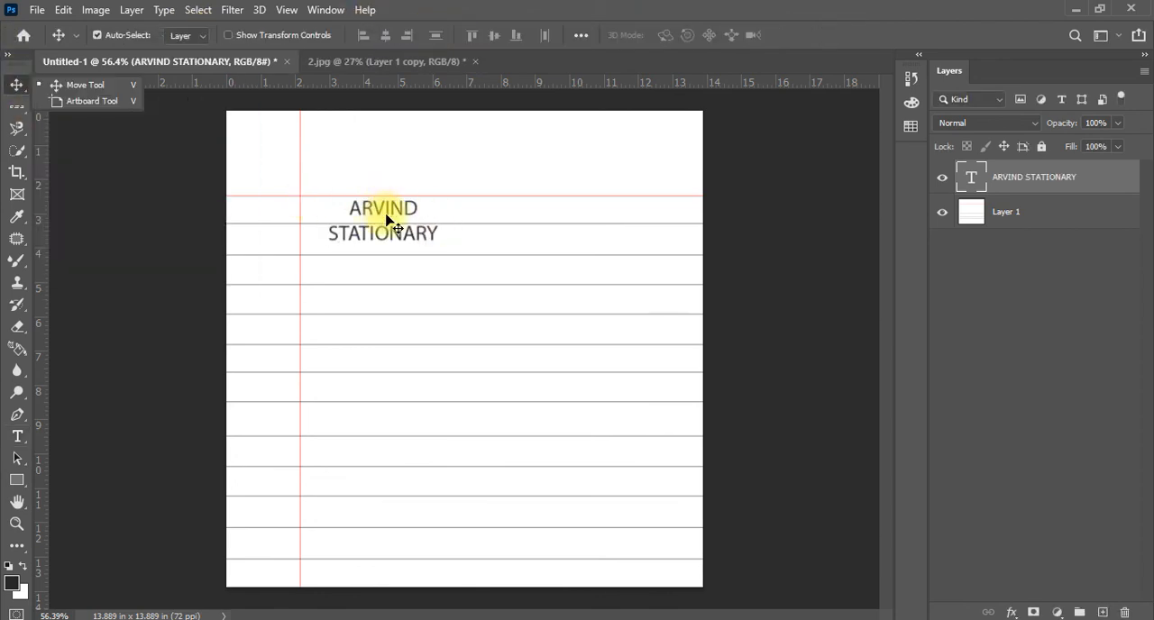
{"action": "left_click_drag", "start_coordinate": [382, 219], "coordinate": [646, 133]}
{"action": "key", "text": "1"}
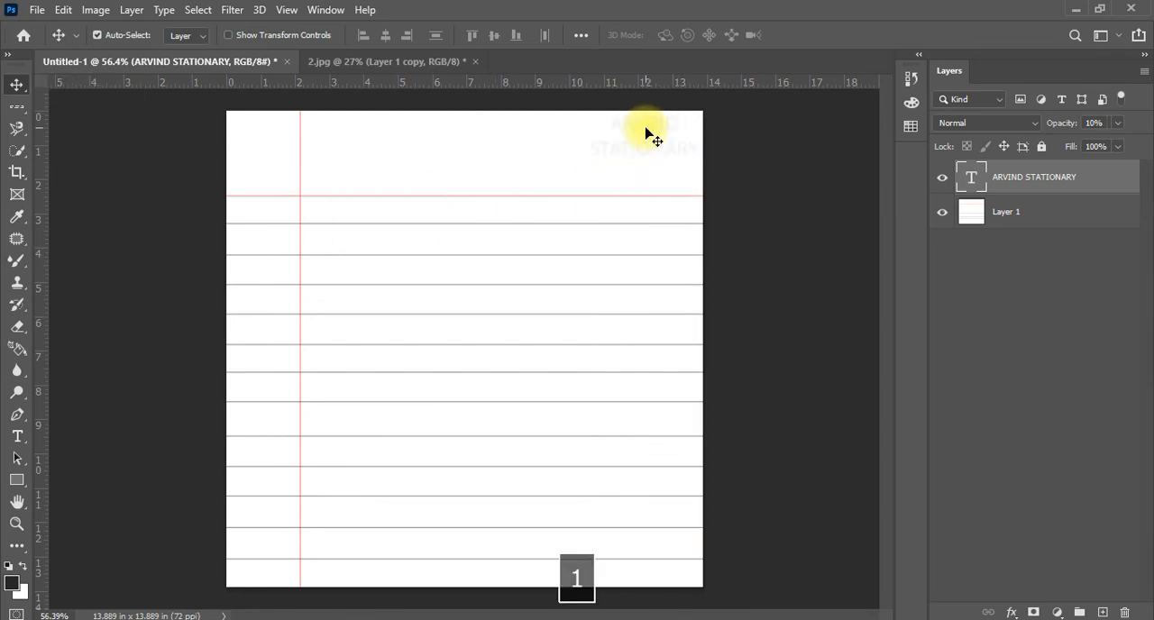
{"action": "key", "text": "5"}
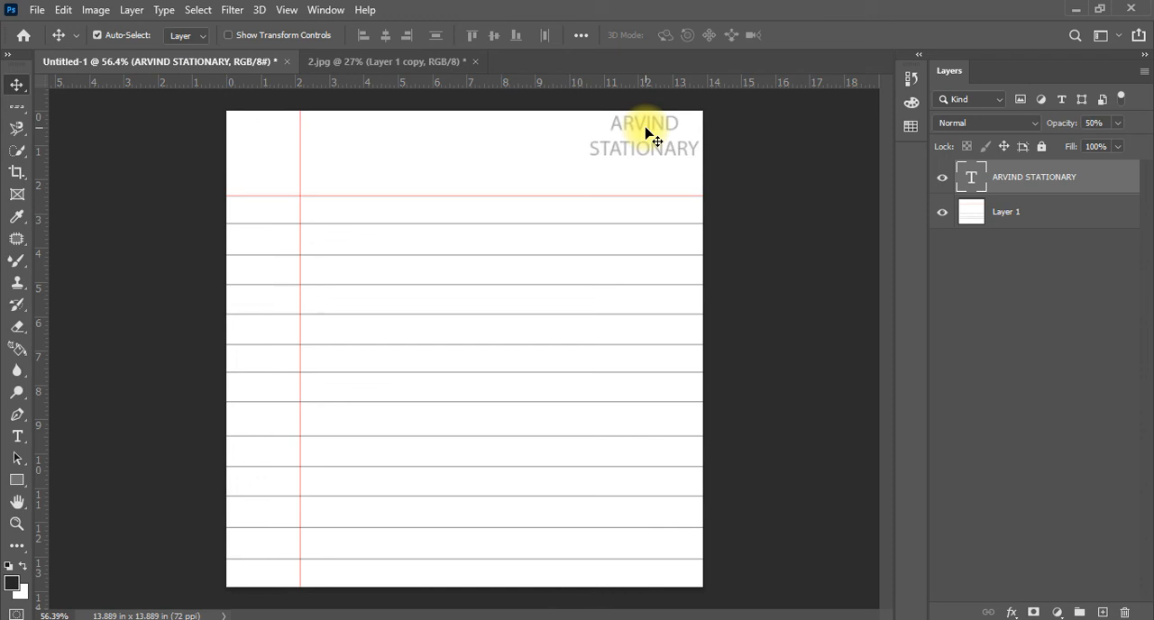
{"action": "key", "text": "6"}
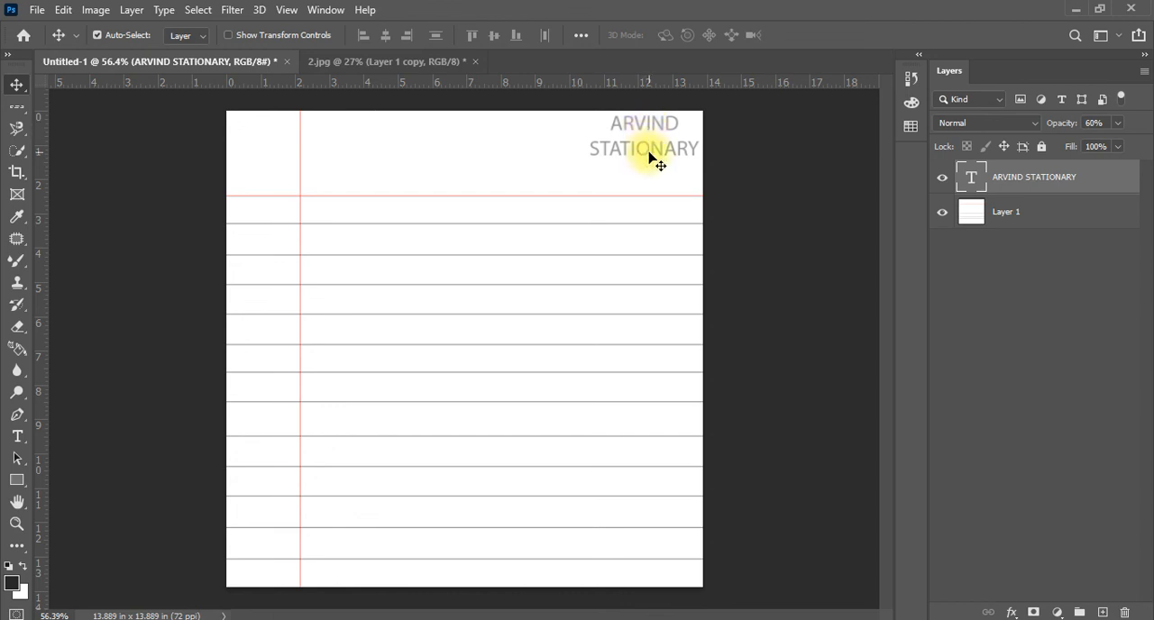
{"action": "left_click_drag", "start_coordinate": [655, 157], "coordinate": [632, 187]}
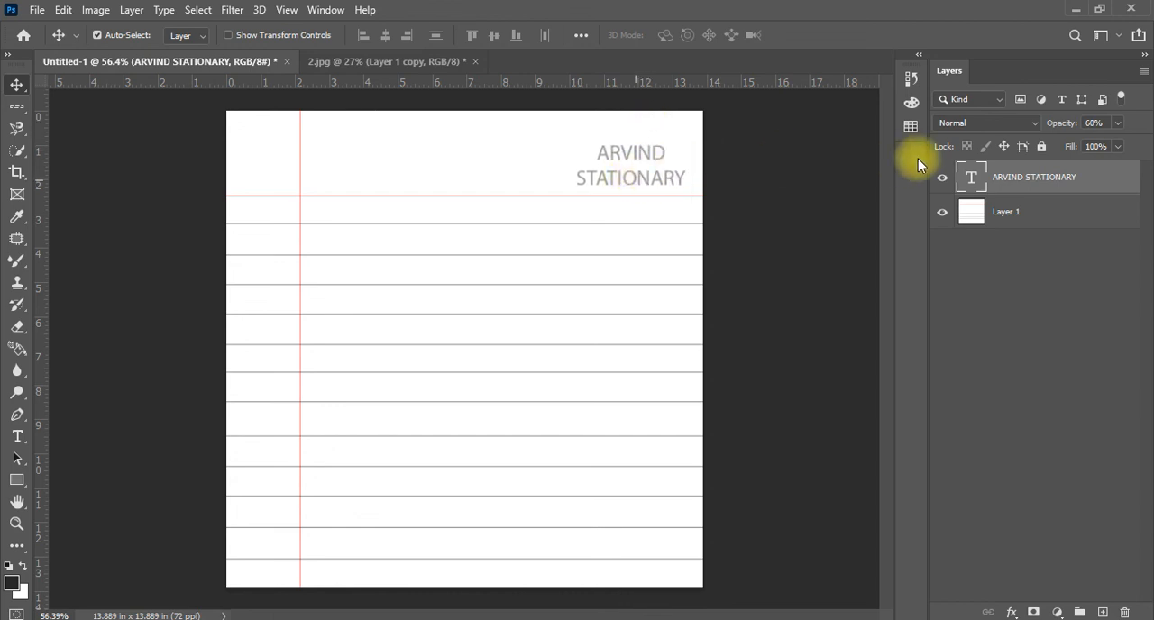
Set the font size of the word ARVIND in the header text to 72 pt, leaving STATIONARY unchanged
{"action": "double_click", "coordinate": [971, 177]}
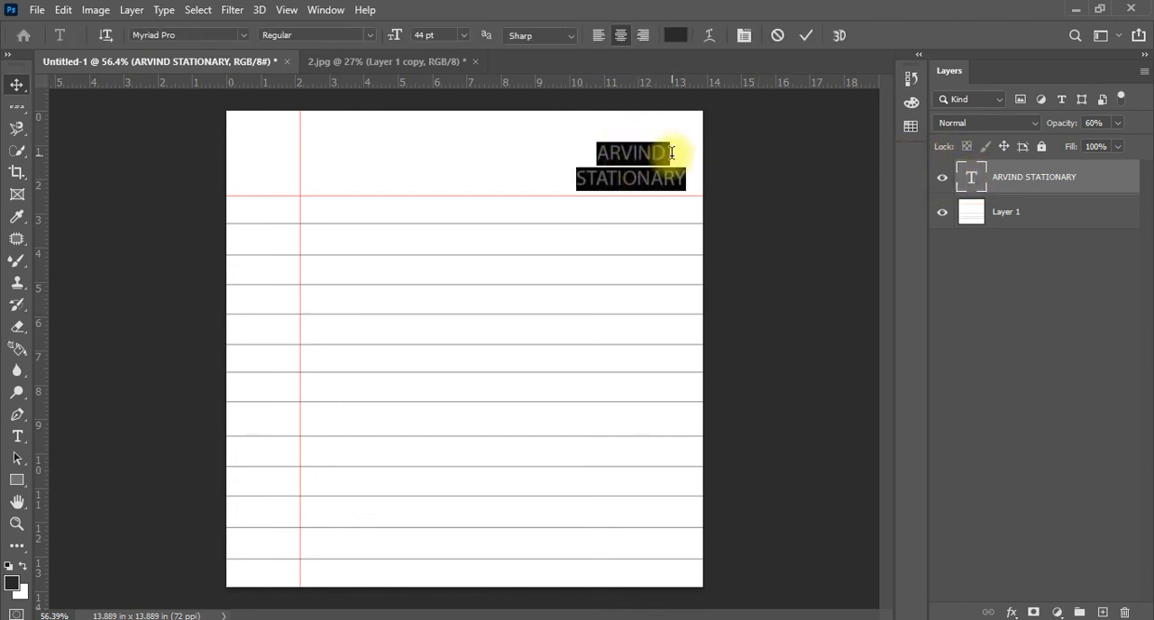
{"action": "left_click_drag", "start_coordinate": [667, 155], "coordinate": [593, 155]}
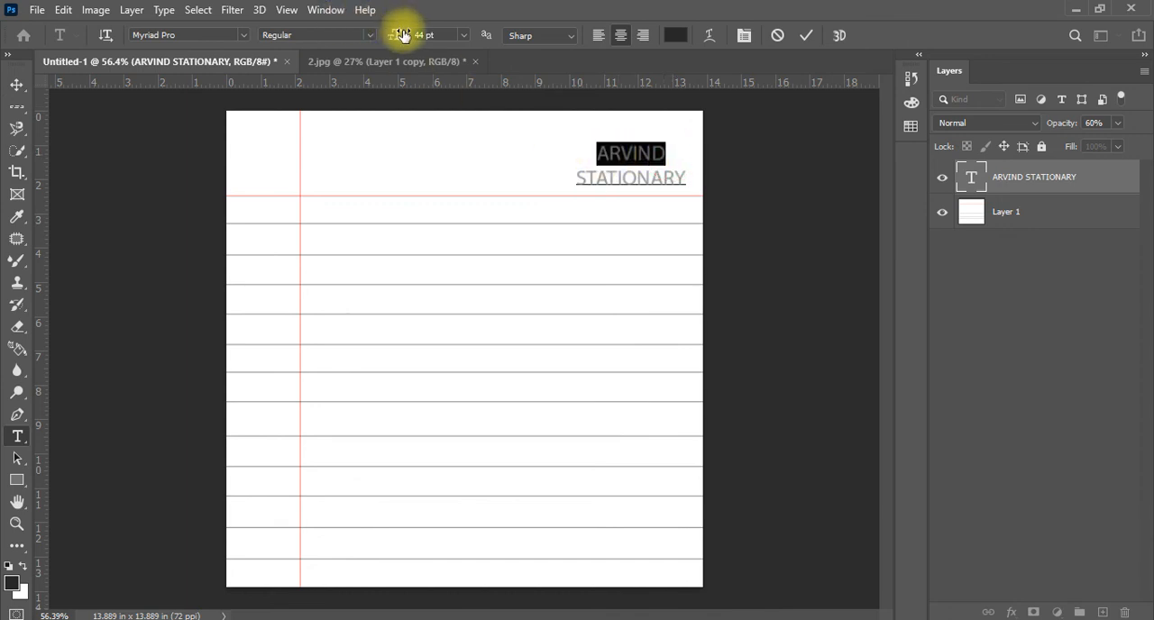
{"action": "scroll", "coordinate": [425, 35], "scroll_direction": "up", "scroll_amount": 20}
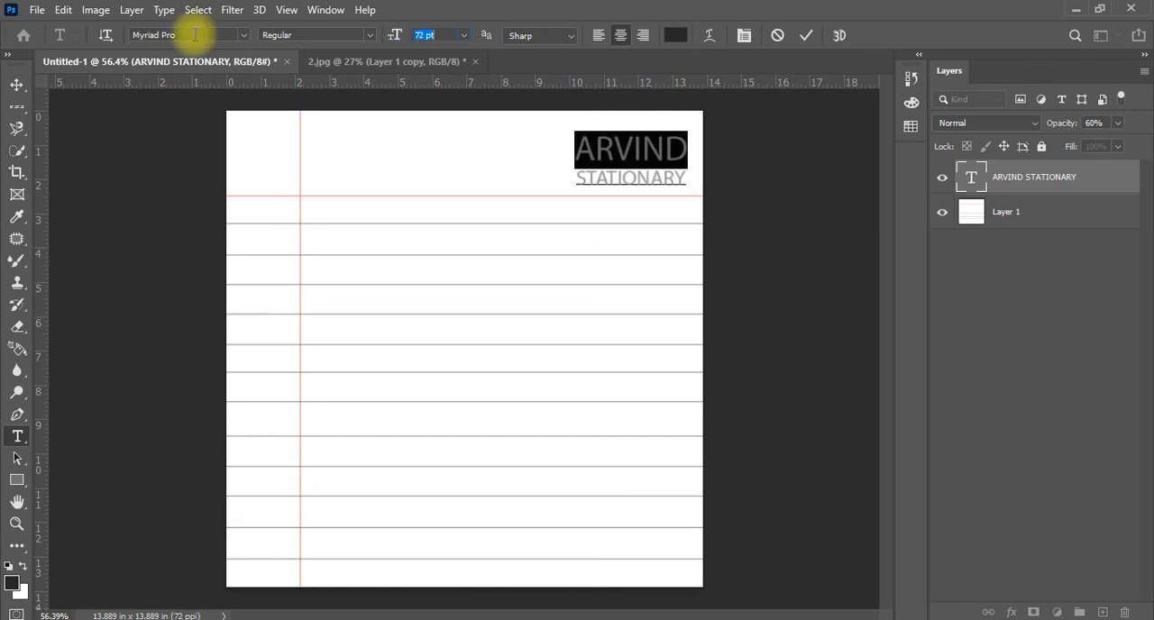
{"action": "left_click", "coordinate": [16, 84]}
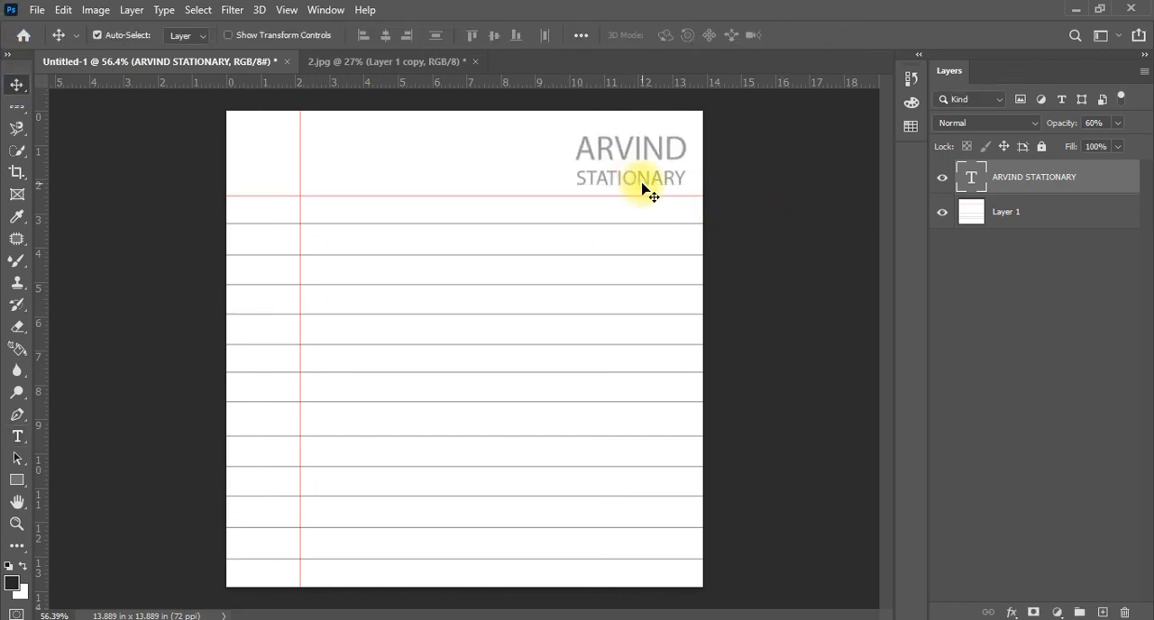
Scale the ARVIND STATIONARY text down to about half its size and place it in the page's upper-right corner
{"action": "key", "text": "ctrl+t"}
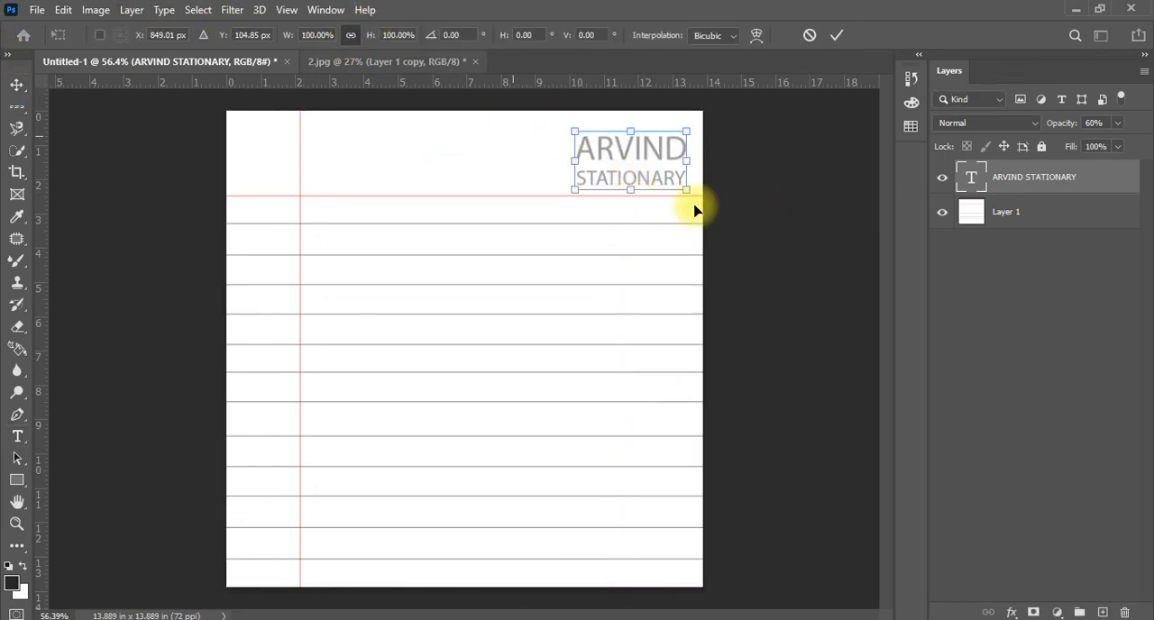
{"action": "left_click_drag", "start_coordinate": [575, 189], "coordinate": [676, 127]}
{"action": "double_click", "coordinate": [670, 147]}
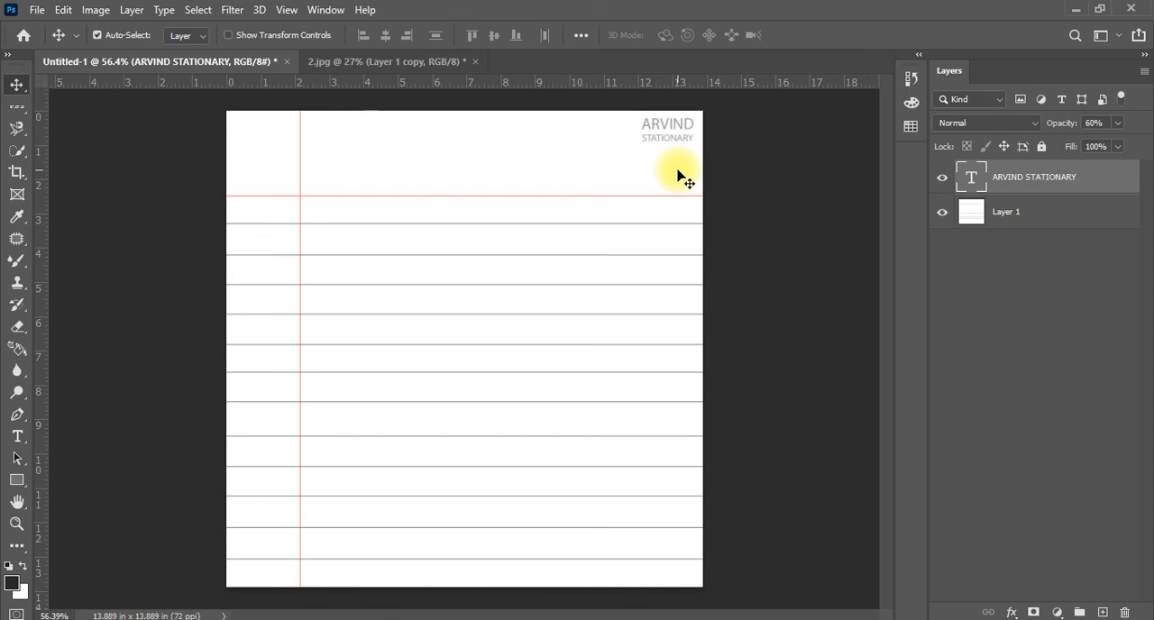
Close the 2.jpg document without saving its changes
{"action": "left_click", "coordinate": [344, 61]}
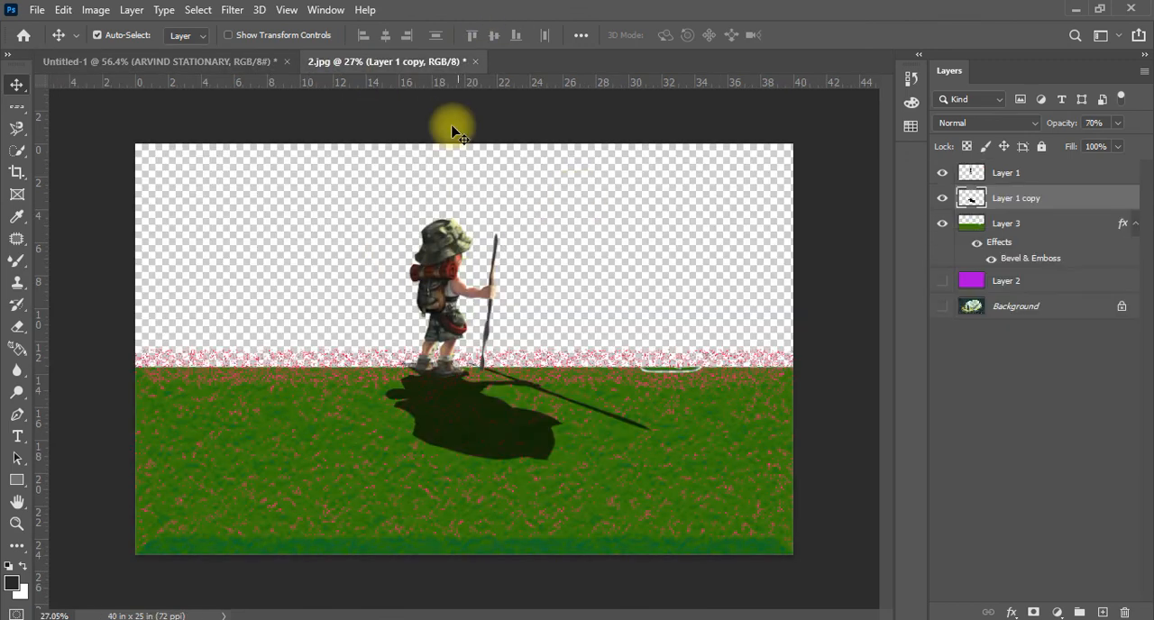
{"action": "left_click", "coordinate": [475, 61]}
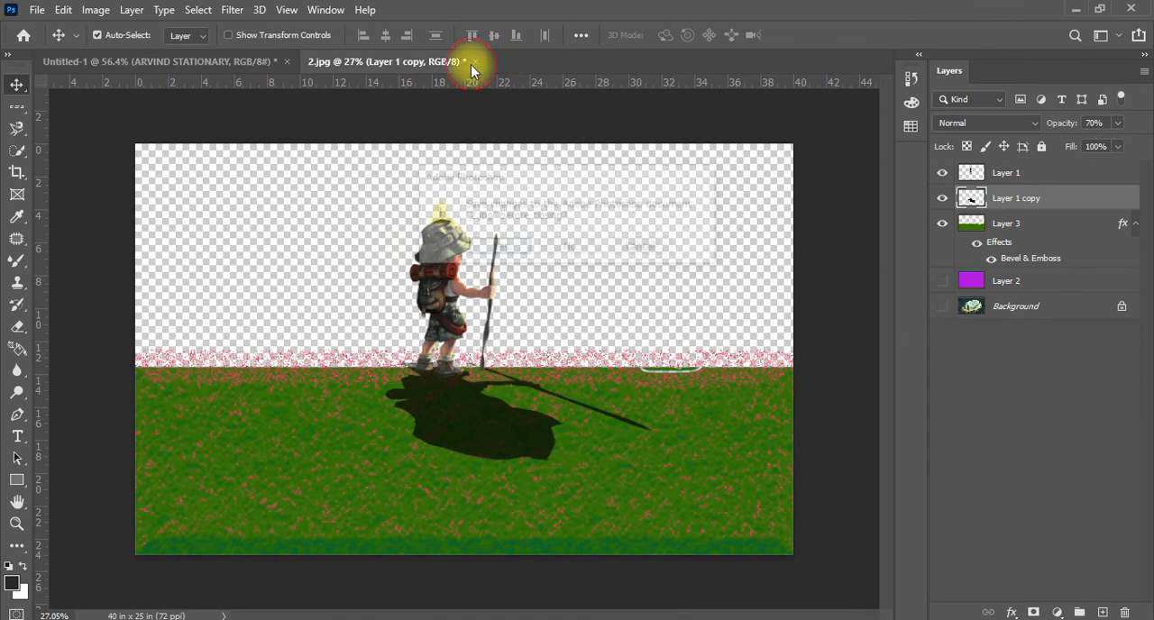
{"action": "left_click", "coordinate": [571, 247]}
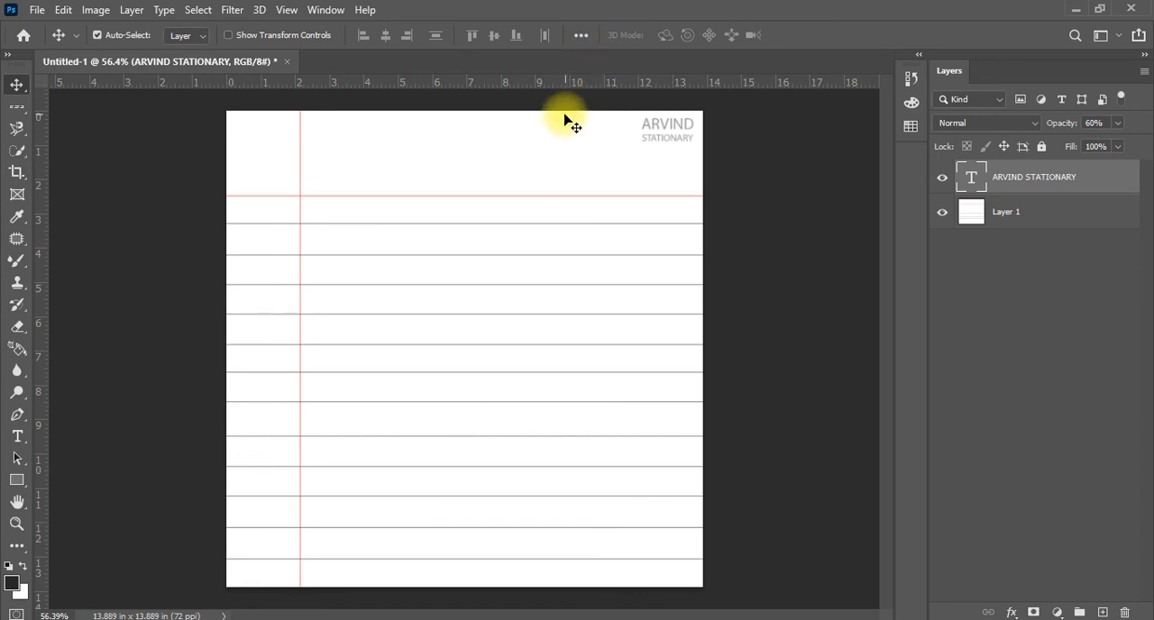
Draw an artboard about 11.5 in wide and 11.8 in high over the ruled page with the Artboard tool
{"action": "right_click", "coordinate": [18, 85]}
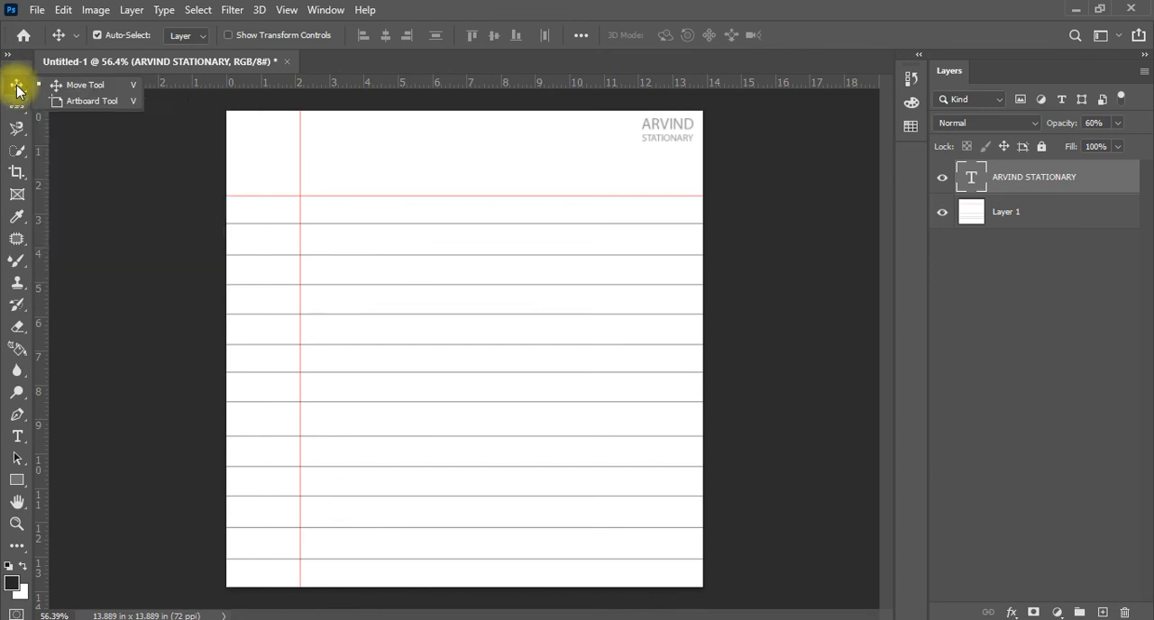
{"action": "left_click", "coordinate": [92, 101]}
{"action": "left_click_drag", "start_coordinate": [272, 156], "coordinate": [667, 559]}
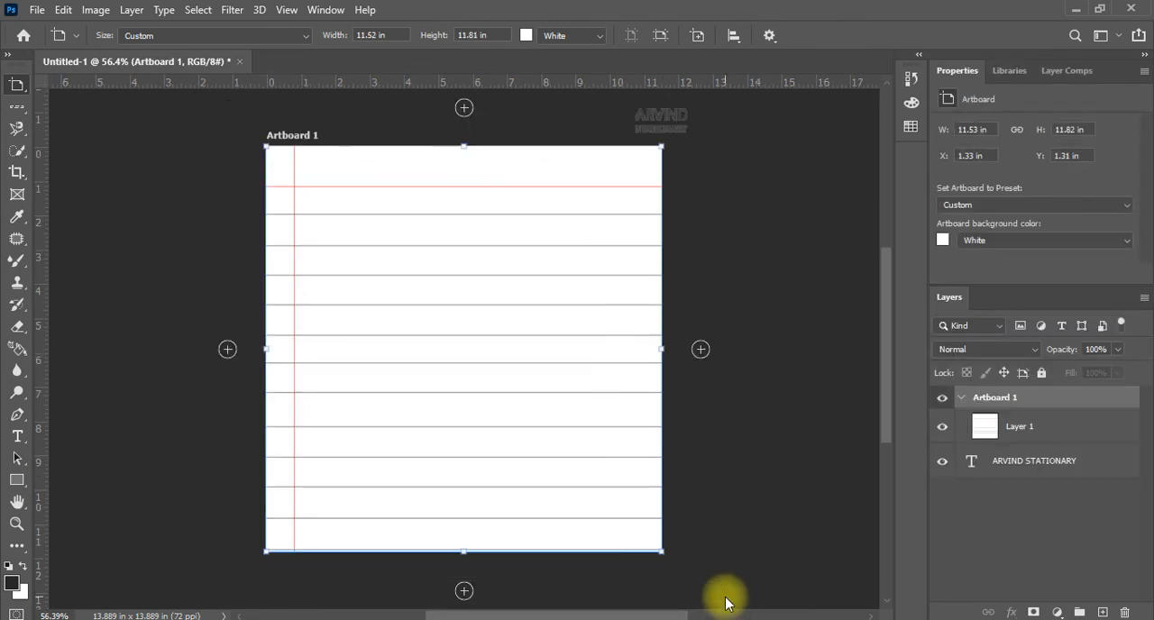
{"action": "key", "text": "Return"}
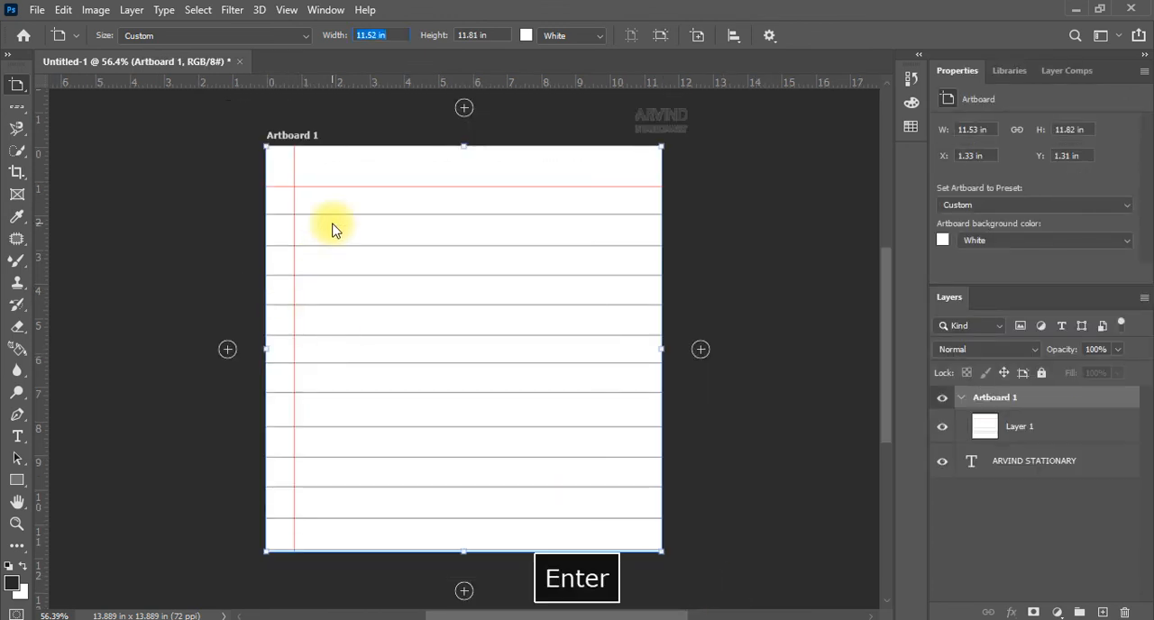
{"action": "key", "text": "Escape"}
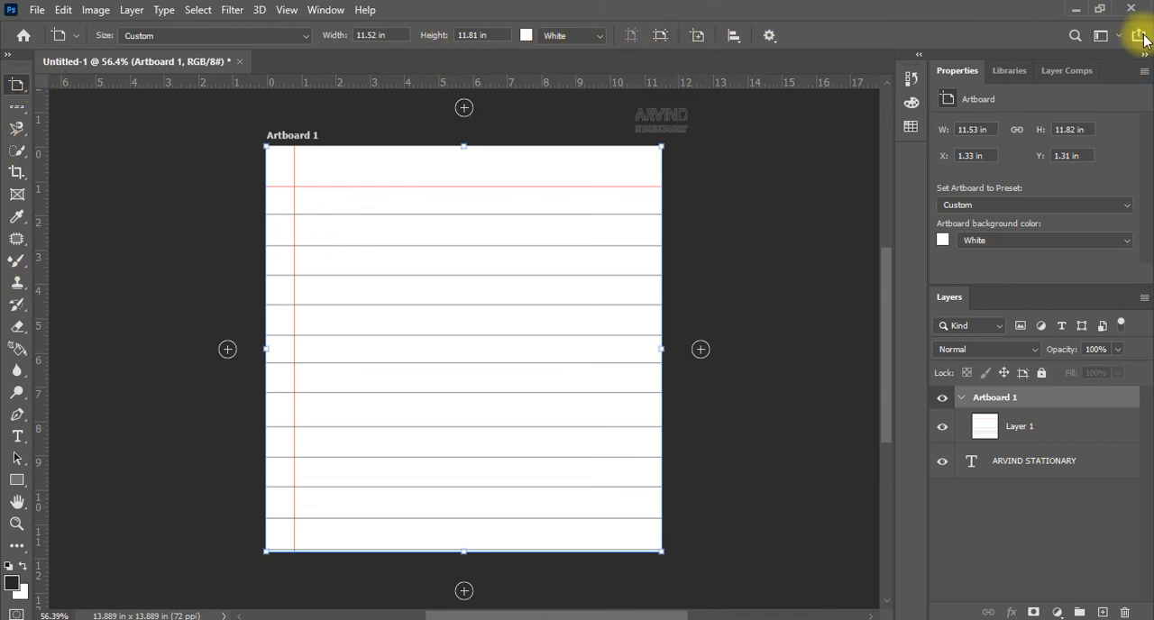
{"action": "key", "text": "space"}
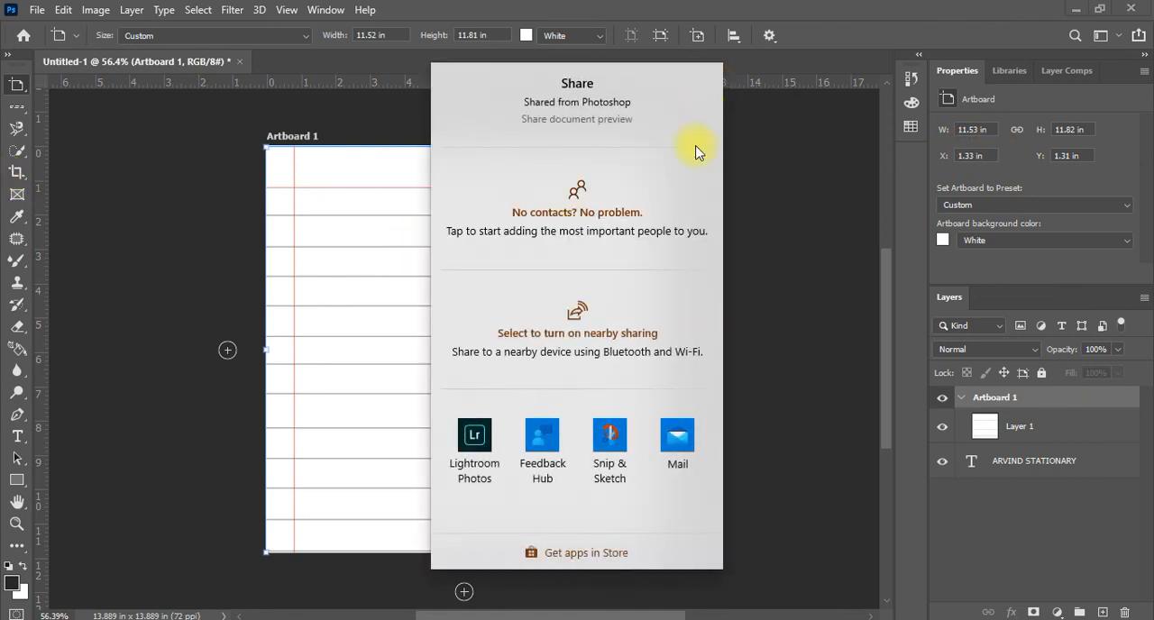
{"action": "left_click", "coordinate": [483, 75]}
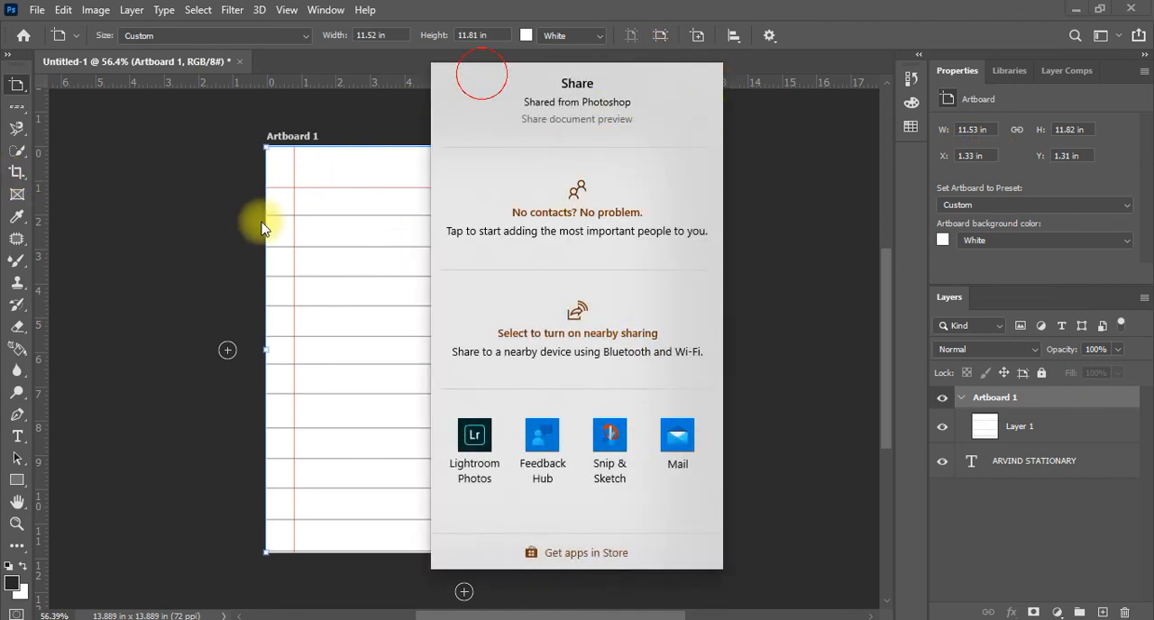
{"action": "left_click", "coordinate": [272, 279]}
{"action": "key", "text": "space"}
Return to the Move tool and delete Artboard 1 together with its contents
{"action": "right_click", "coordinate": [15, 83]}
{"action": "left_click", "coordinate": [54, 82]}
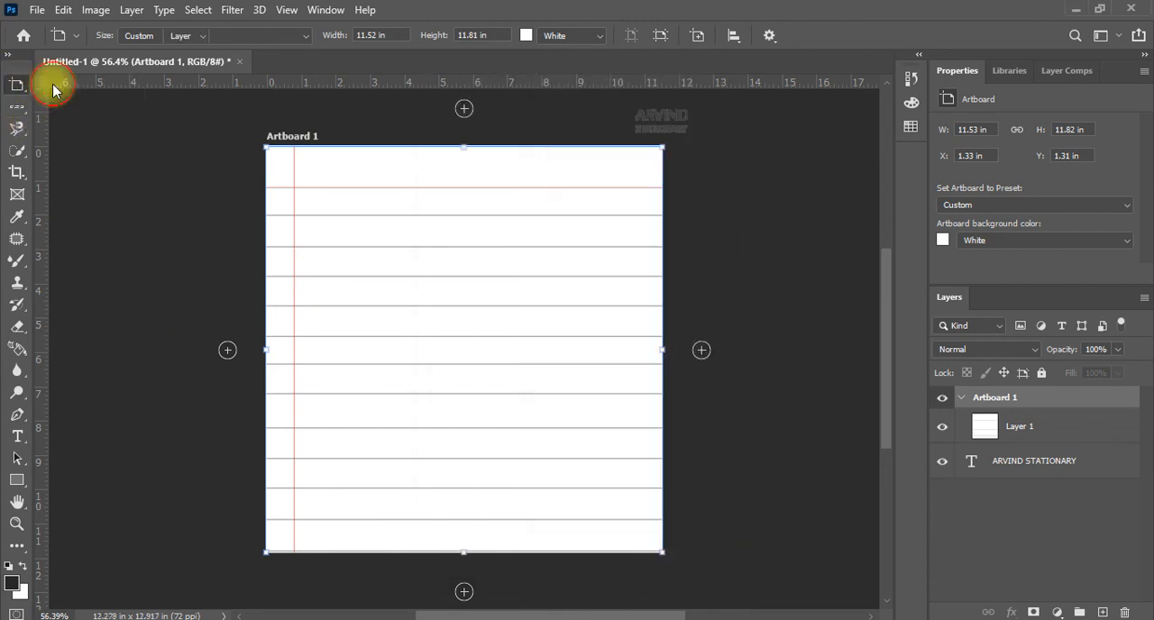
{"action": "left_click", "coordinate": [1124, 612]}
{"action": "left_click", "coordinate": [551, 249]}
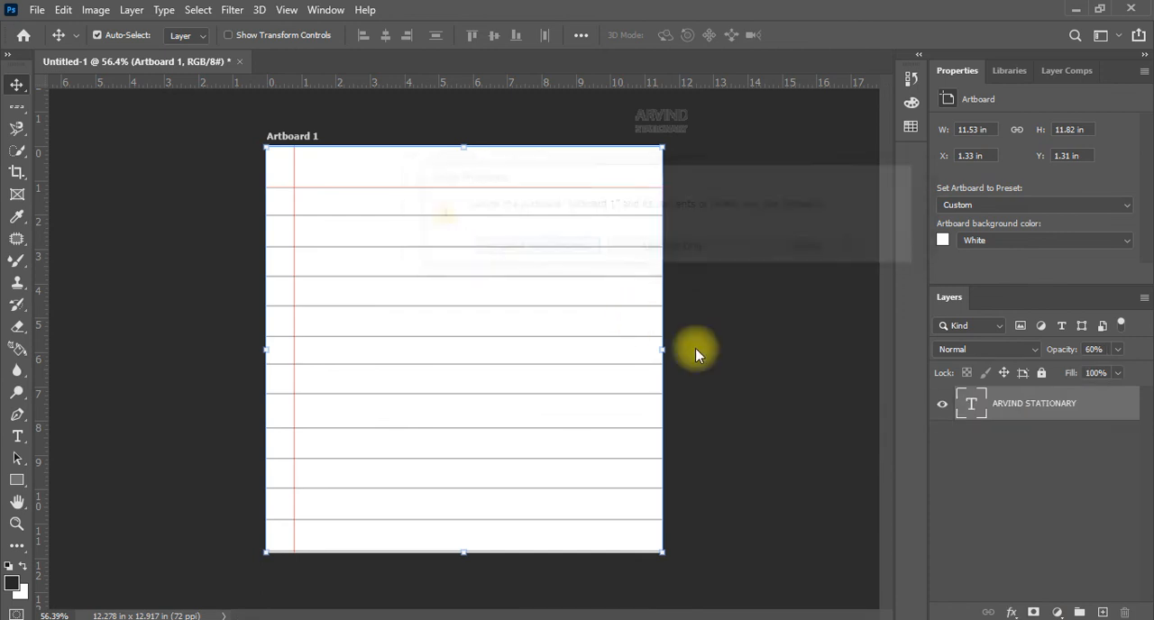
Add a new blank layer and delete the ARVIND STATIONARY text layer
{"action": "left_click_drag", "start_coordinate": [644, 142], "coordinate": [592, 201]}
{"action": "left_click", "coordinate": [1103, 613]}
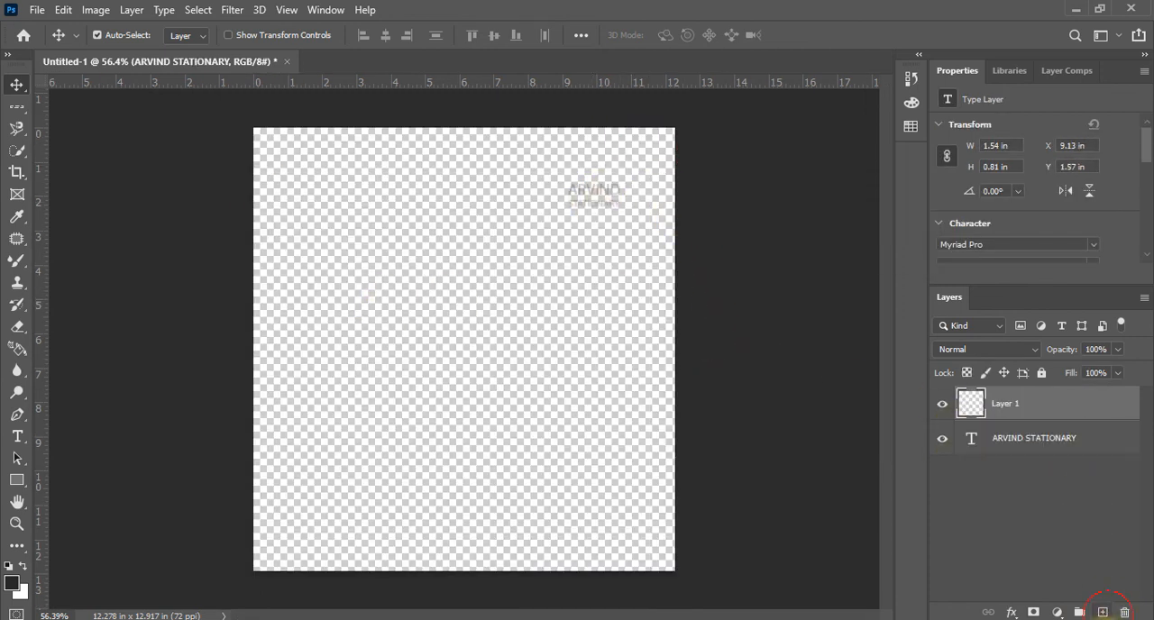
{"action": "left_click", "coordinate": [1084, 450]}
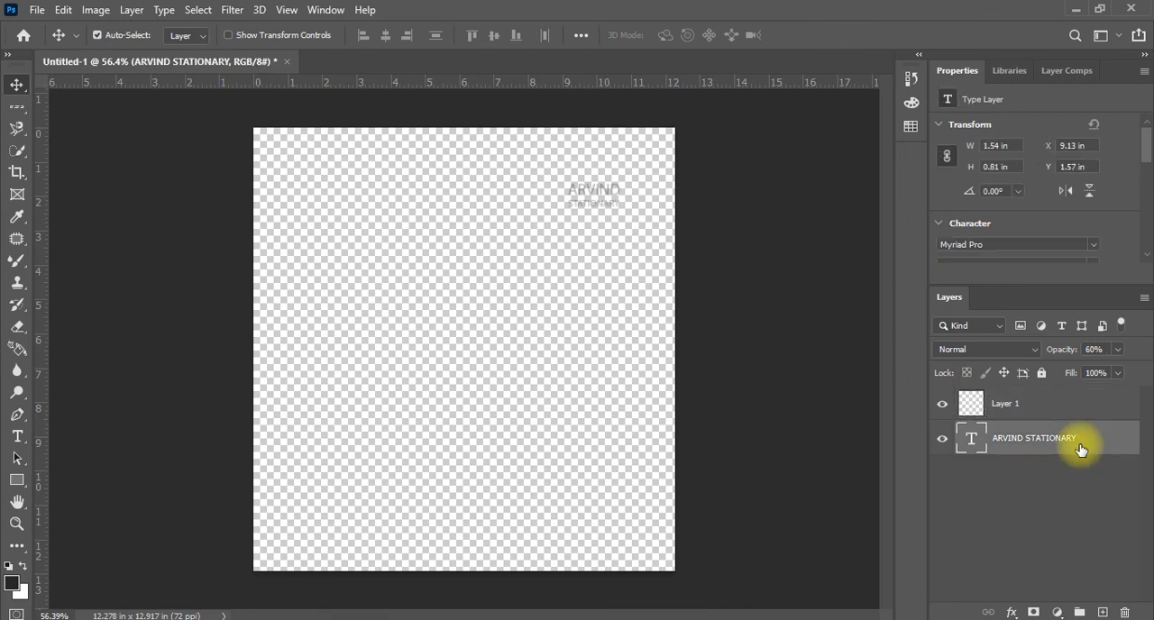
{"action": "key", "text": "Delete"}
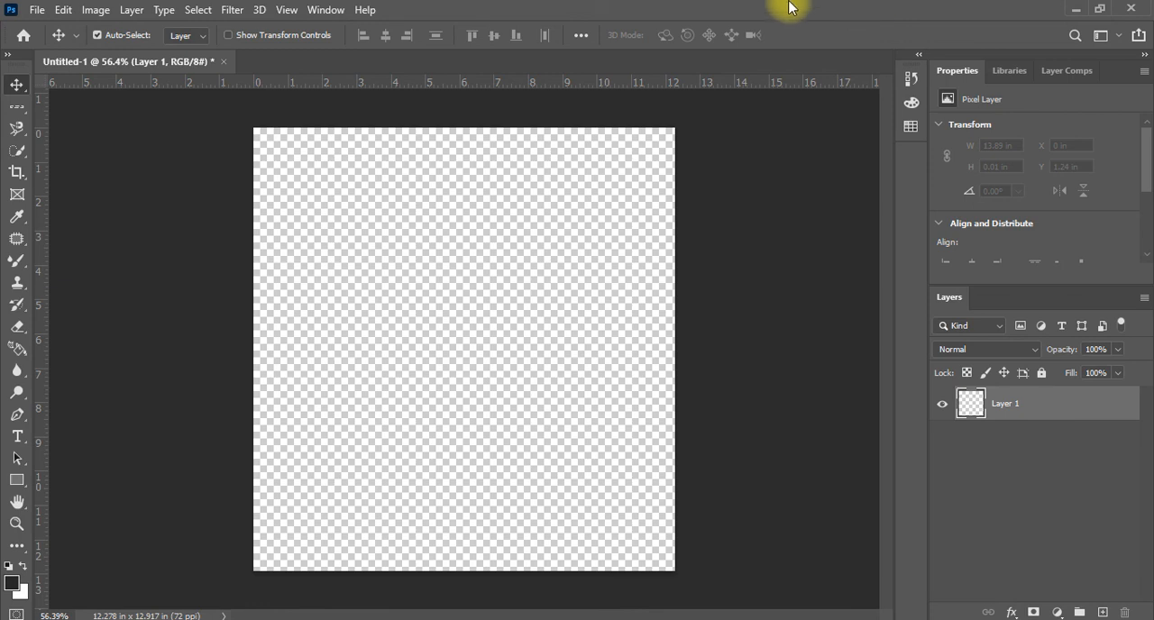
{"action": "left_click", "coordinate": [132, 10]}
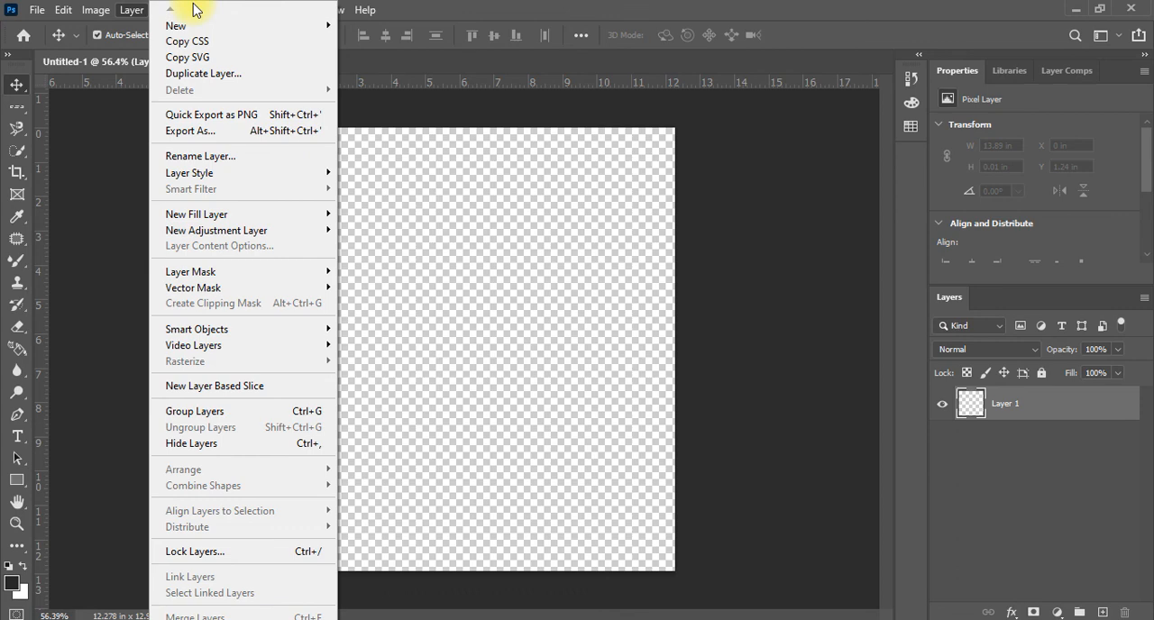
{"action": "left_click", "coordinate": [93, 12]}
{"action": "left_click", "coordinate": [236, 11]}
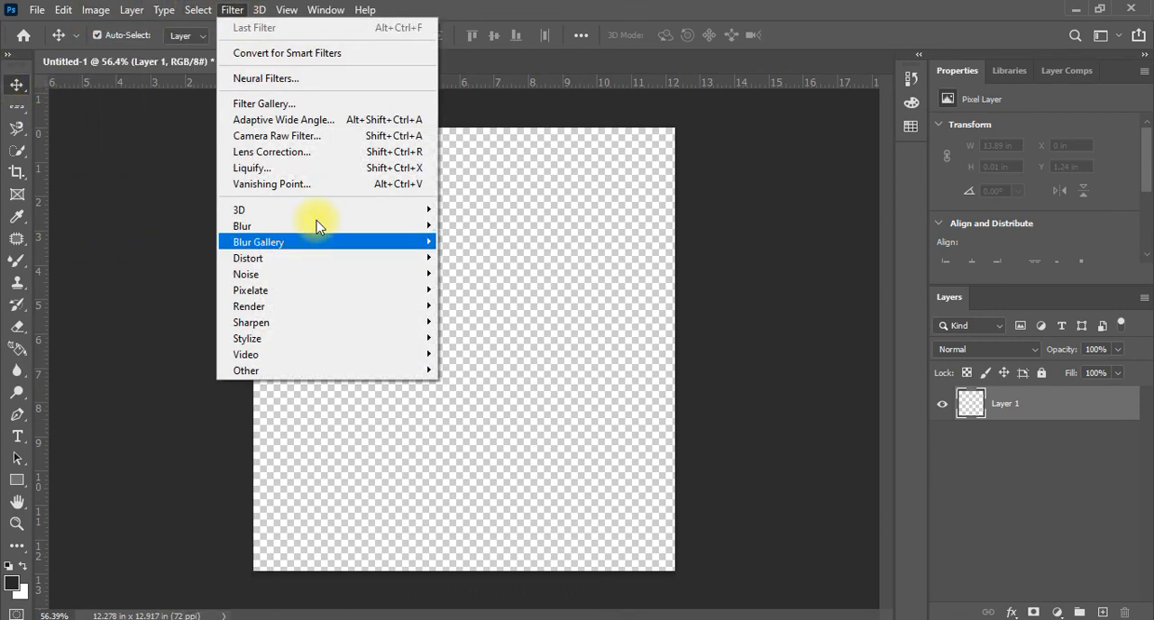
{"action": "mouse_move", "coordinate": [167, 11]}
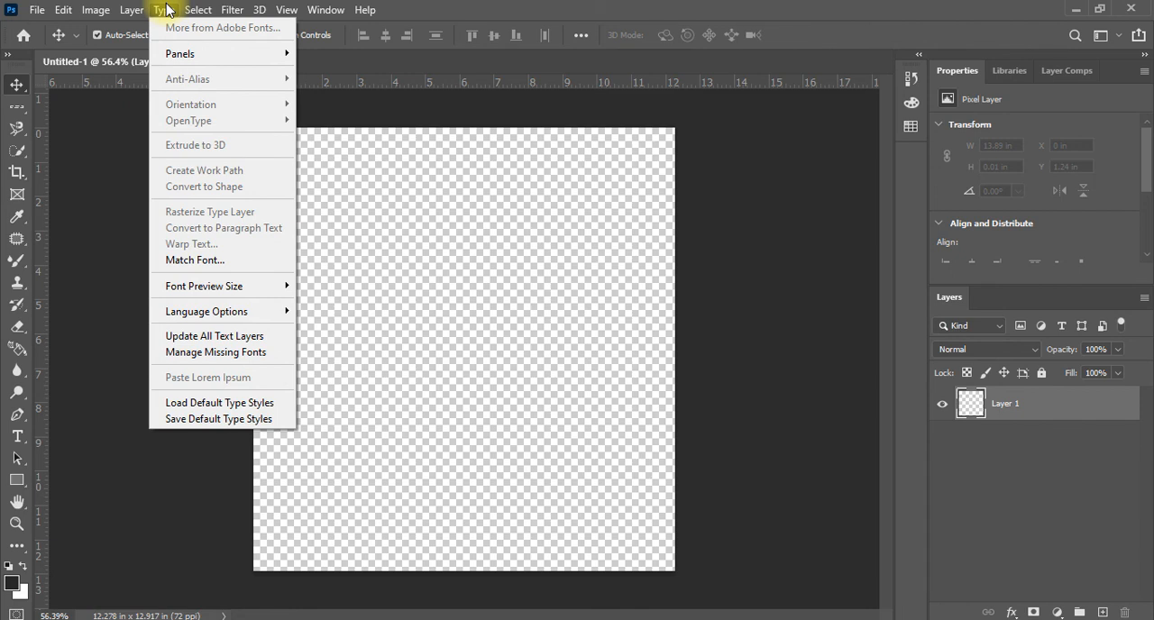
{"action": "left_click", "coordinate": [430, 13]}
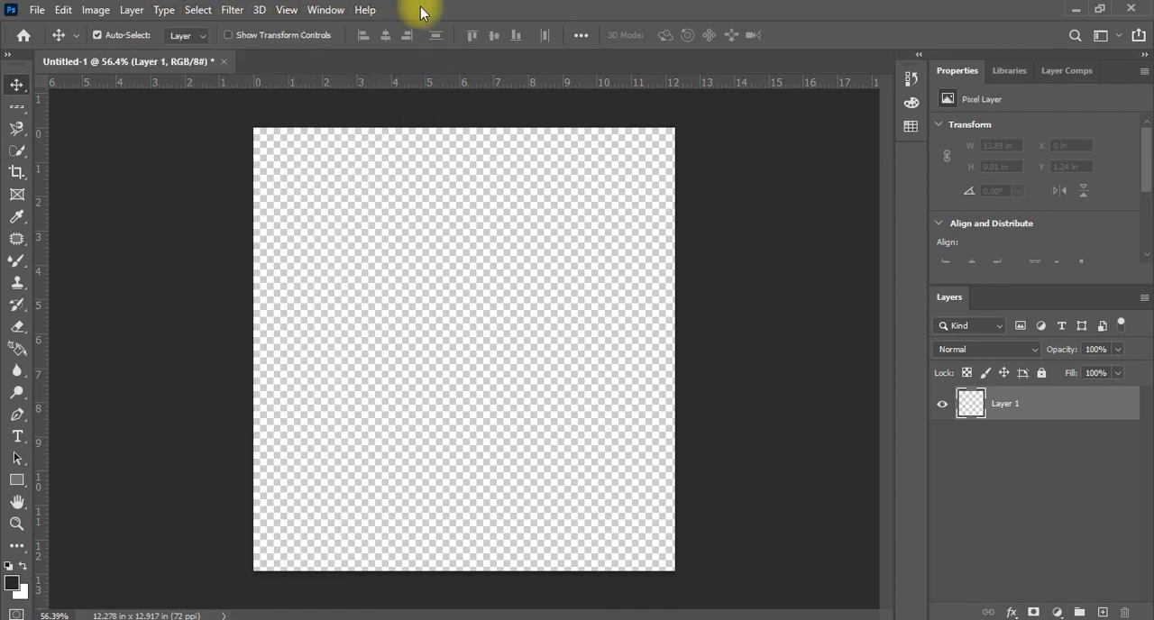